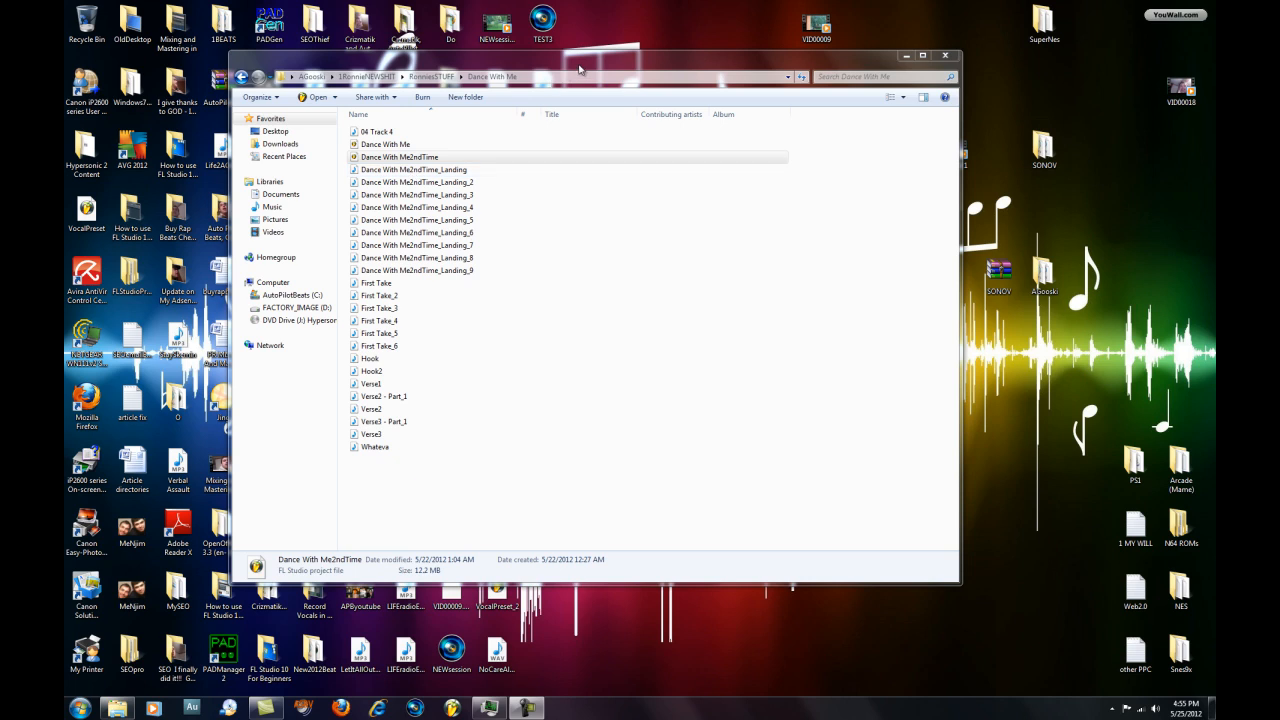
Open the Dance With Me2ndTime project in FL Studio and close all its open plugin windows.
click(781, 230)
click(392, 160)
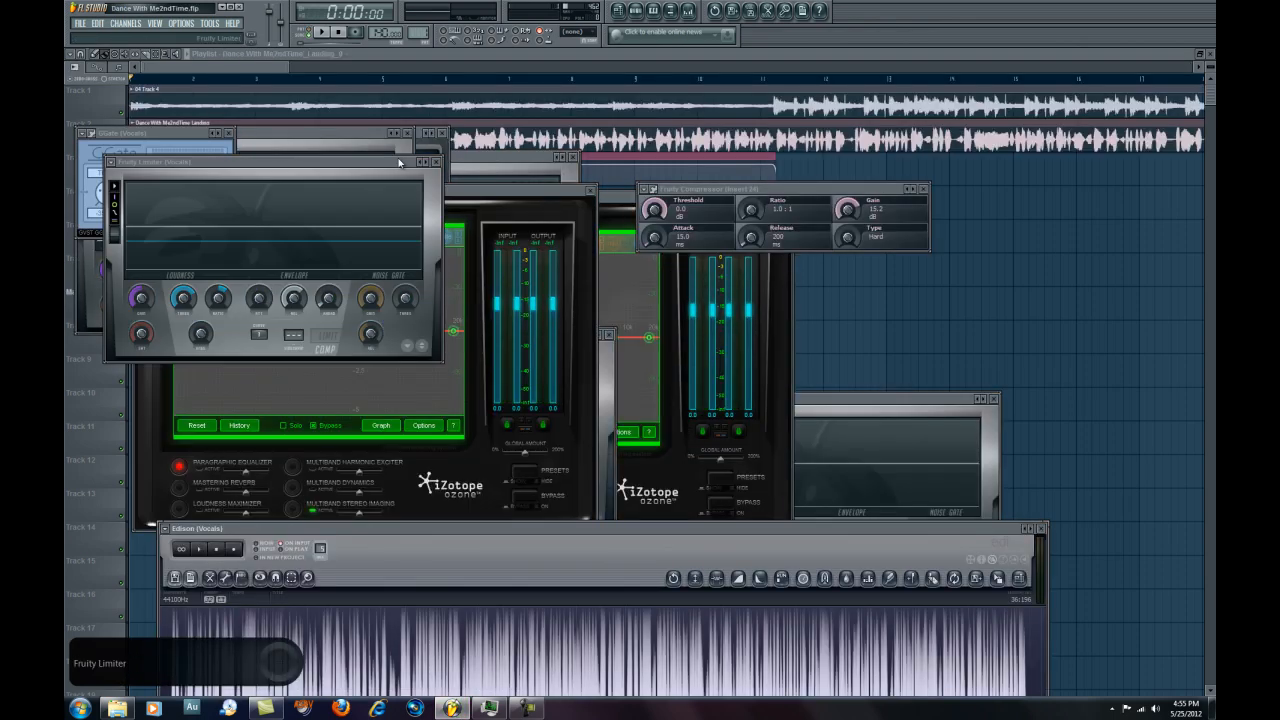
key(F12)
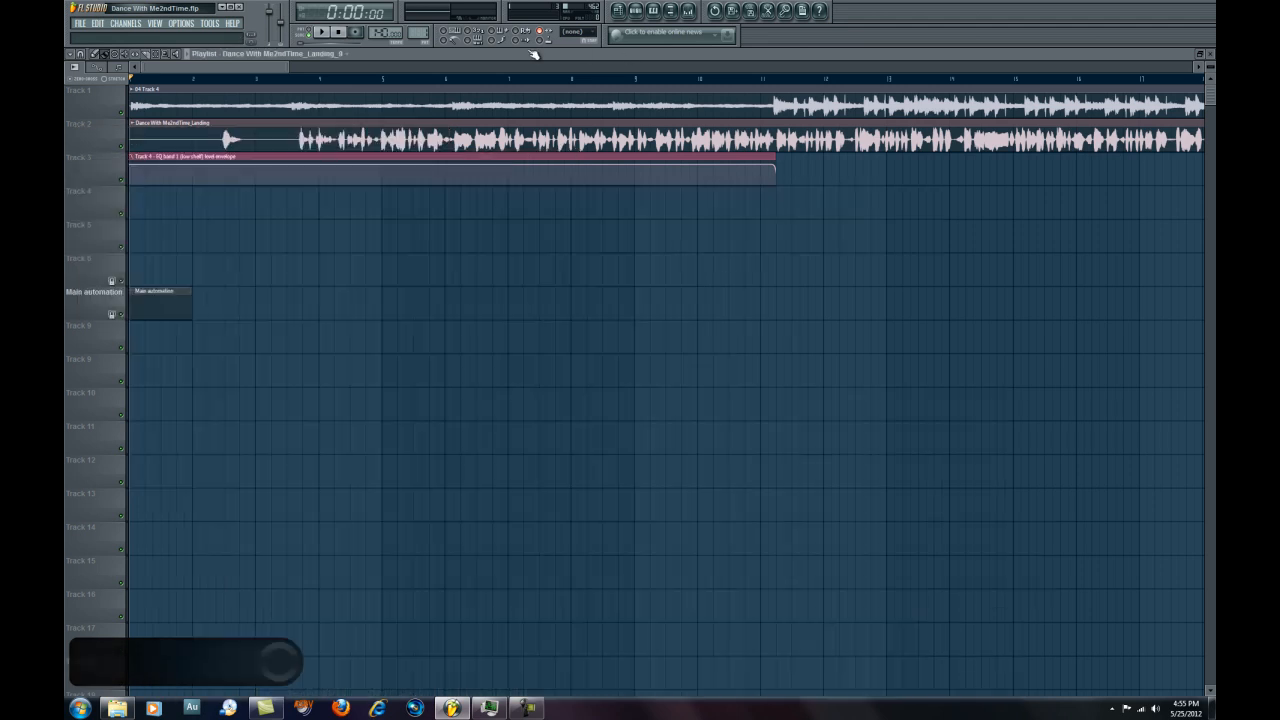
Play the song's intro, then widen and reposition the mixer so all insert channels show.
click(325, 35)
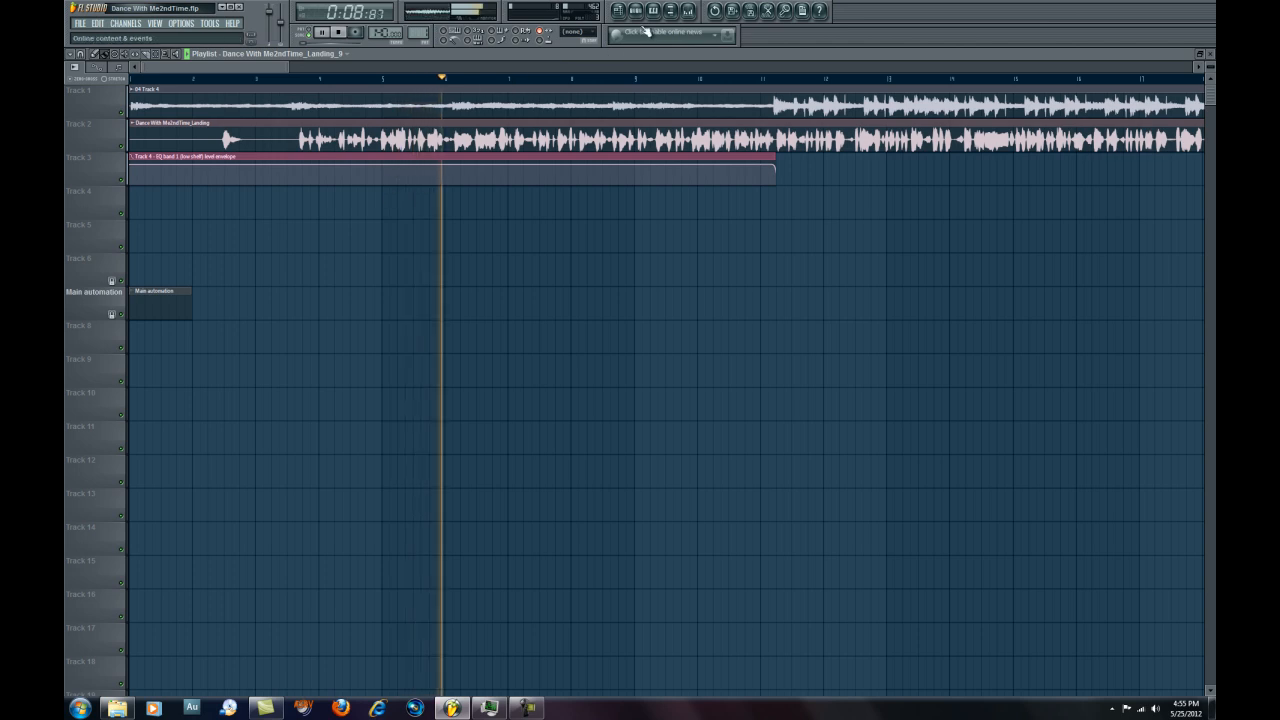
click(690, 12)
drag(833, 197, 413, 263)
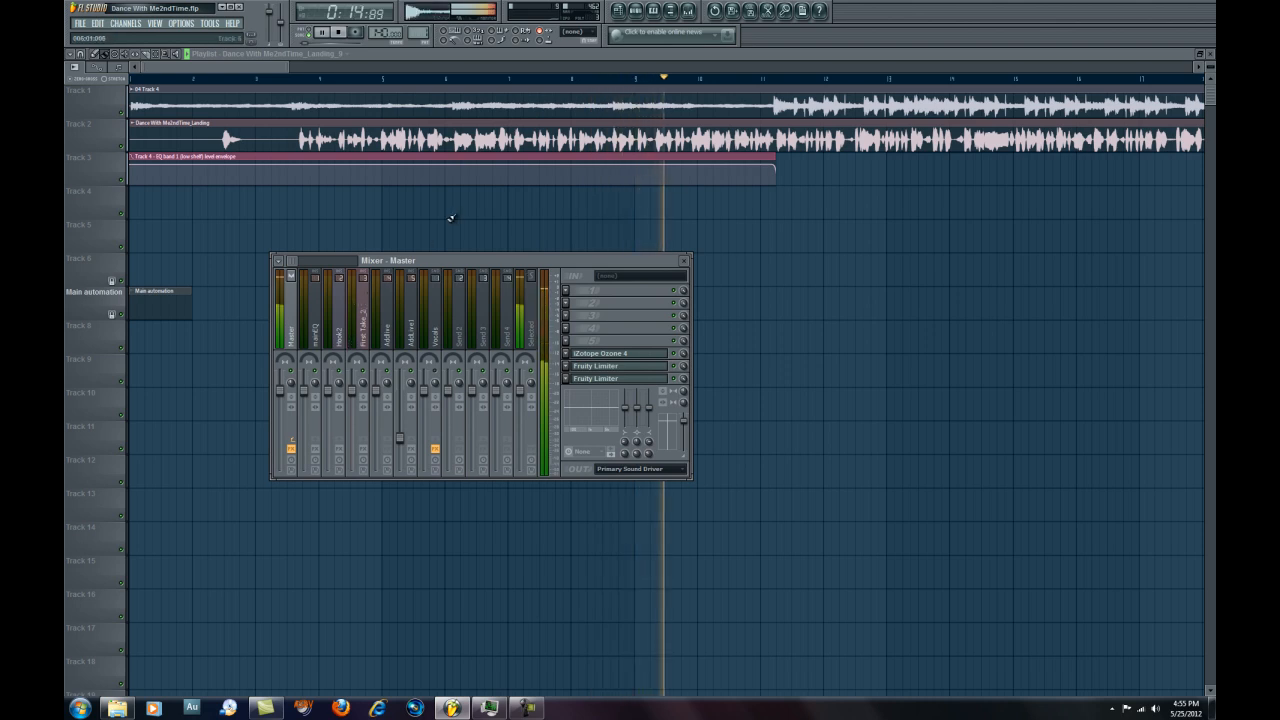
click(340, 33)
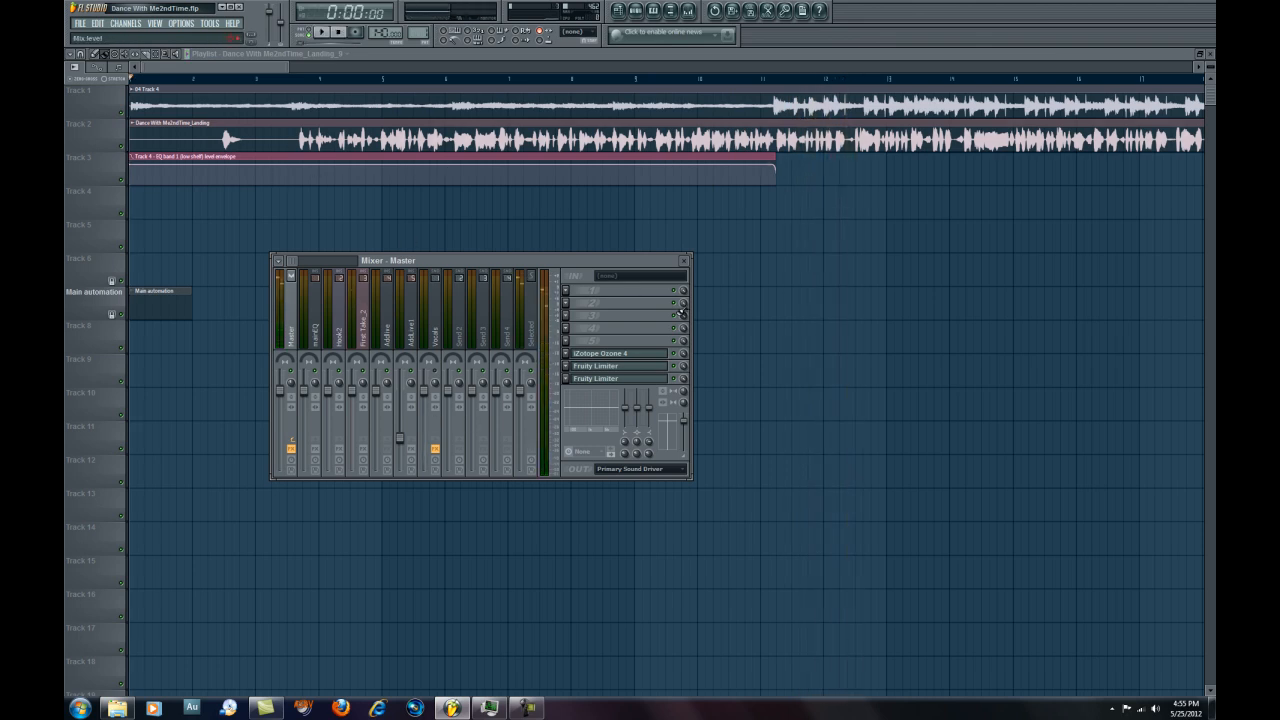
drag(693, 335, 1100, 333)
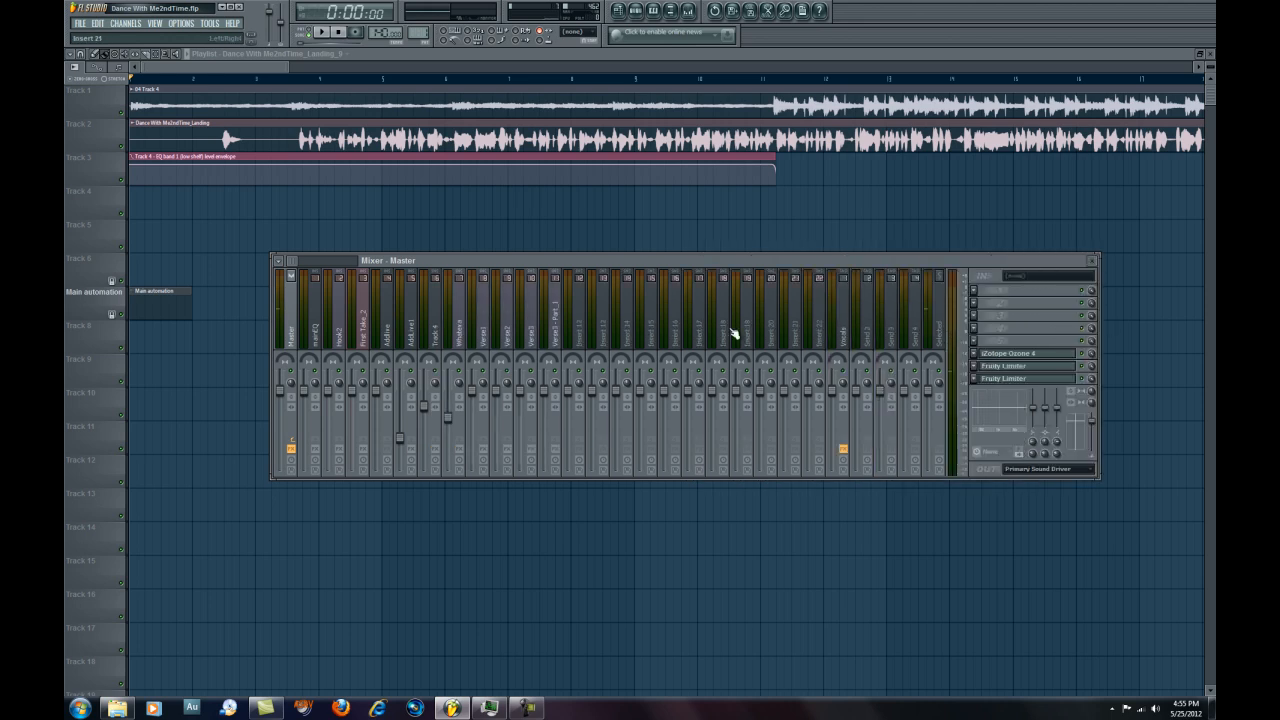
drag(607, 266, 491, 288)
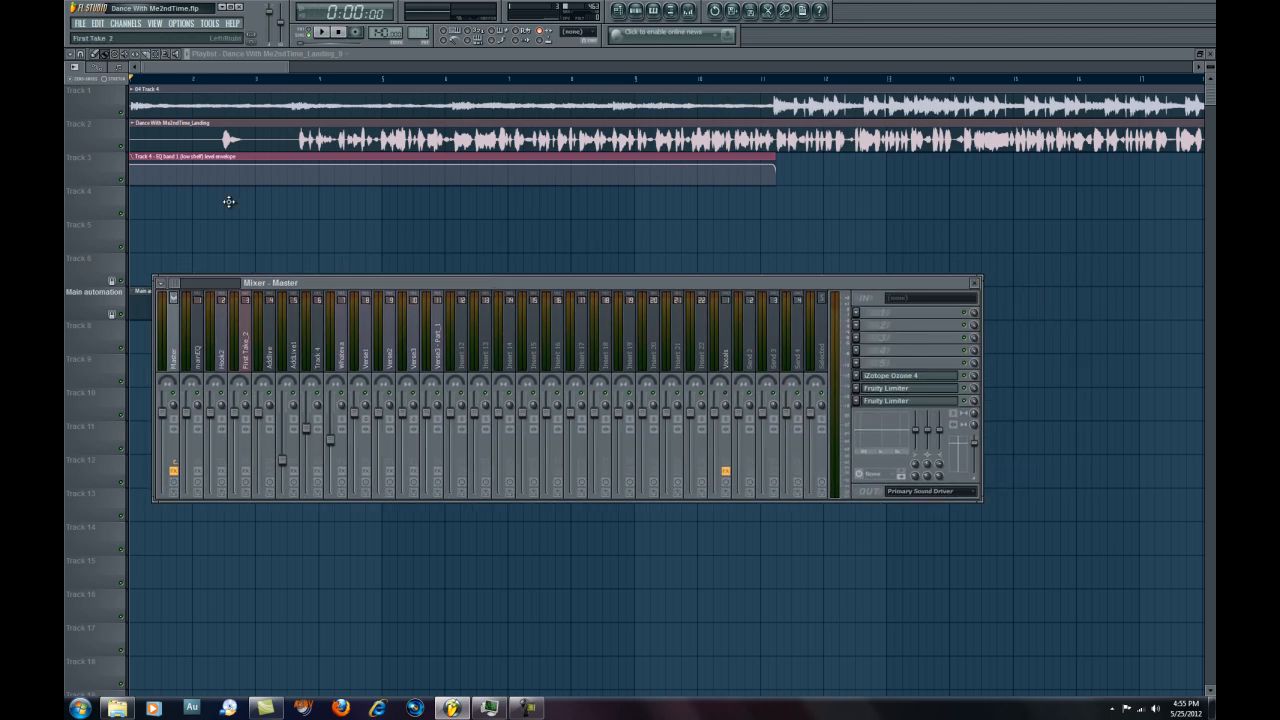
Play the intro with the Track 4 mixer channel selected to watch its level, and close the mixer.
click(323, 33)
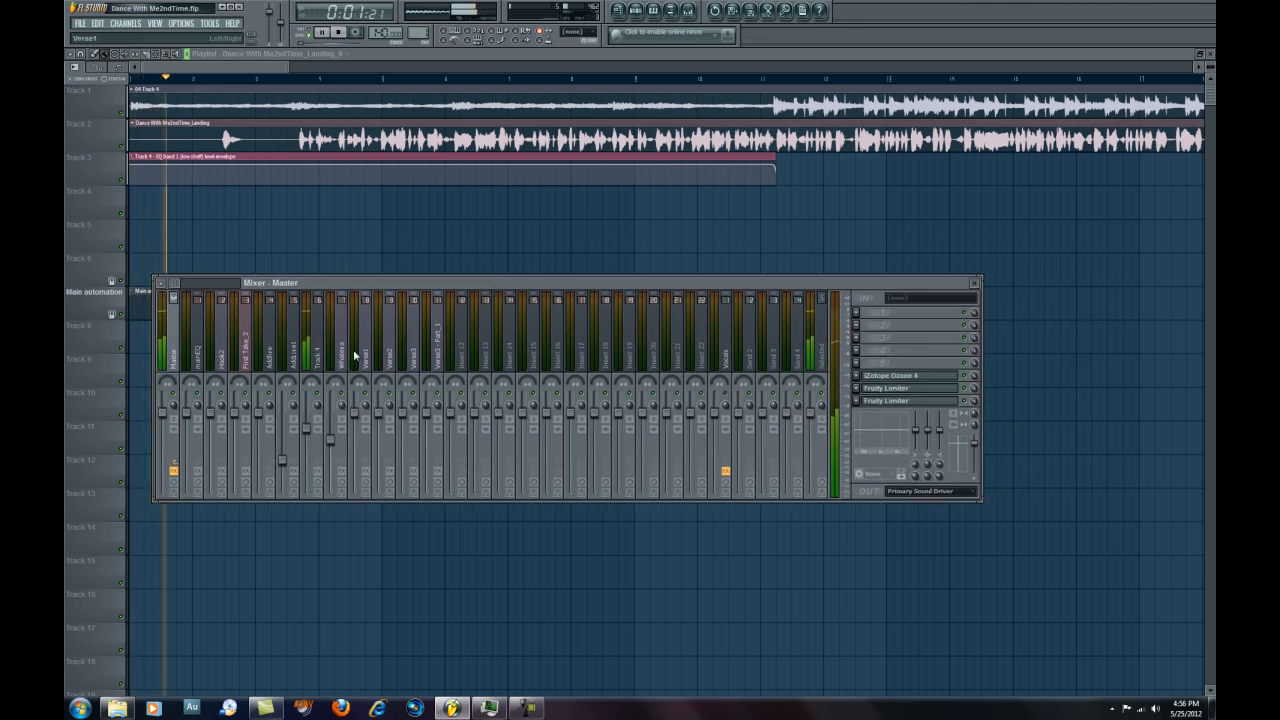
click(308, 428)
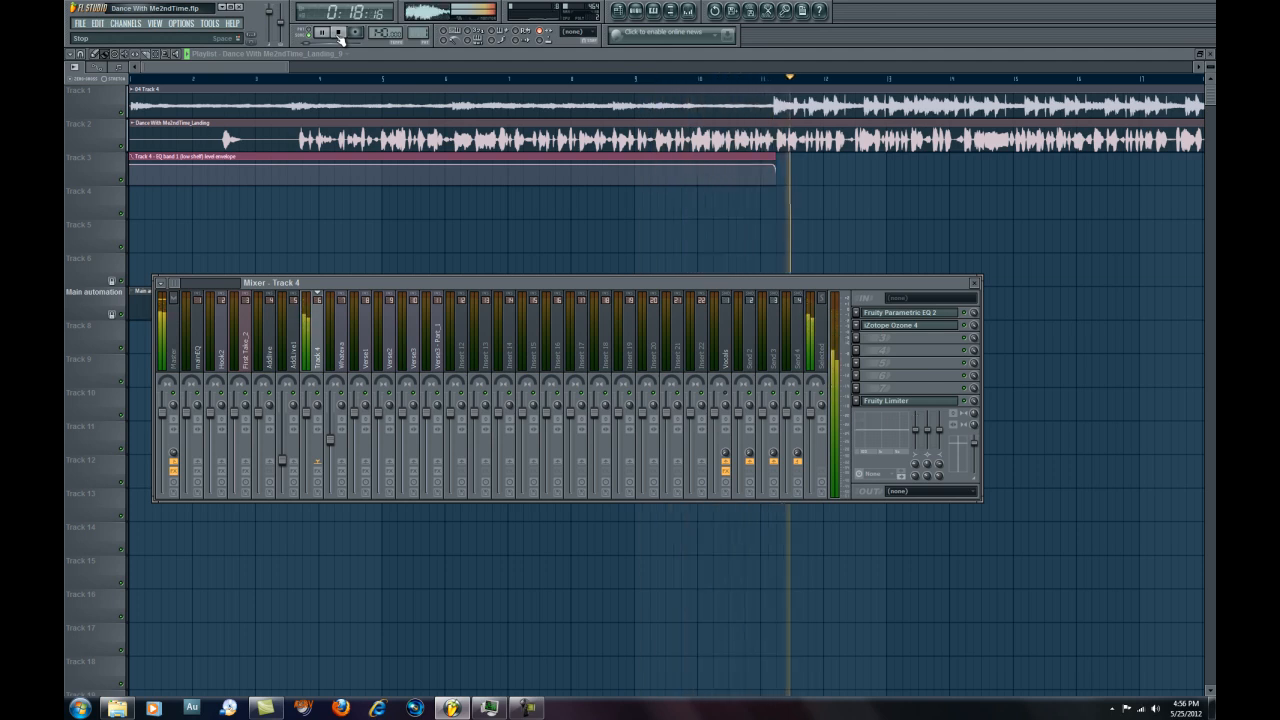
click(340, 33)
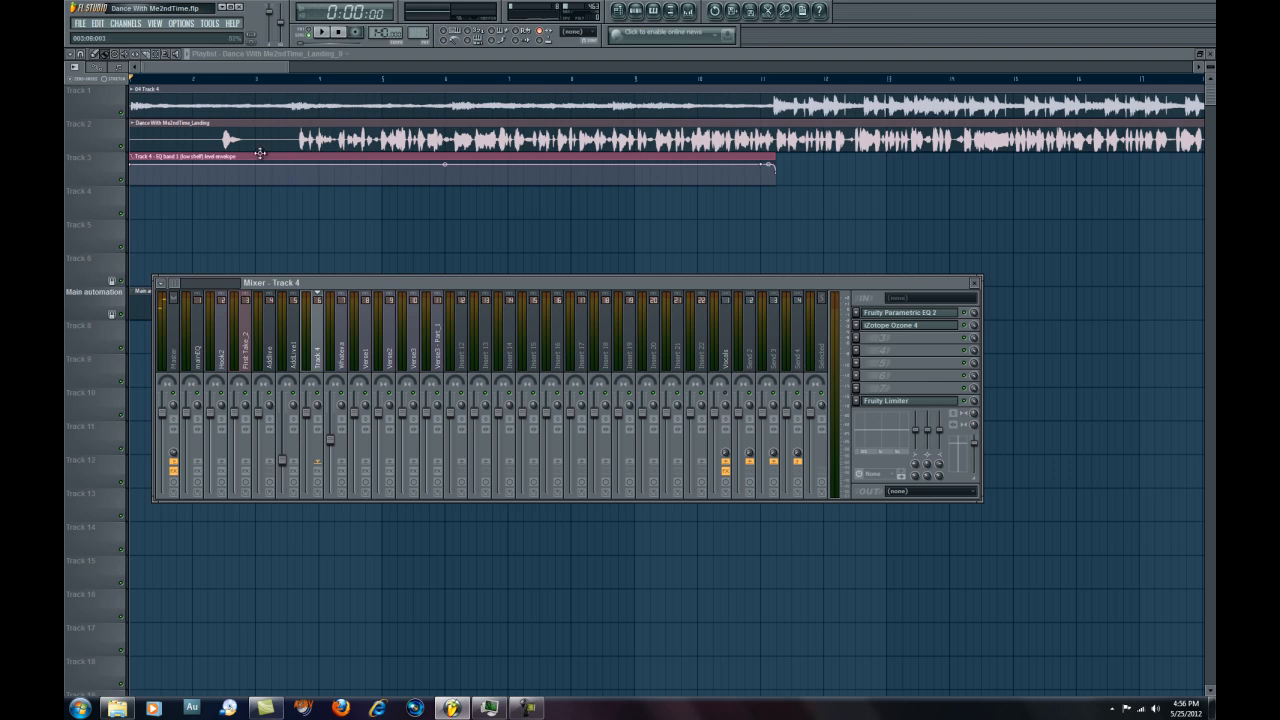
key(F9)
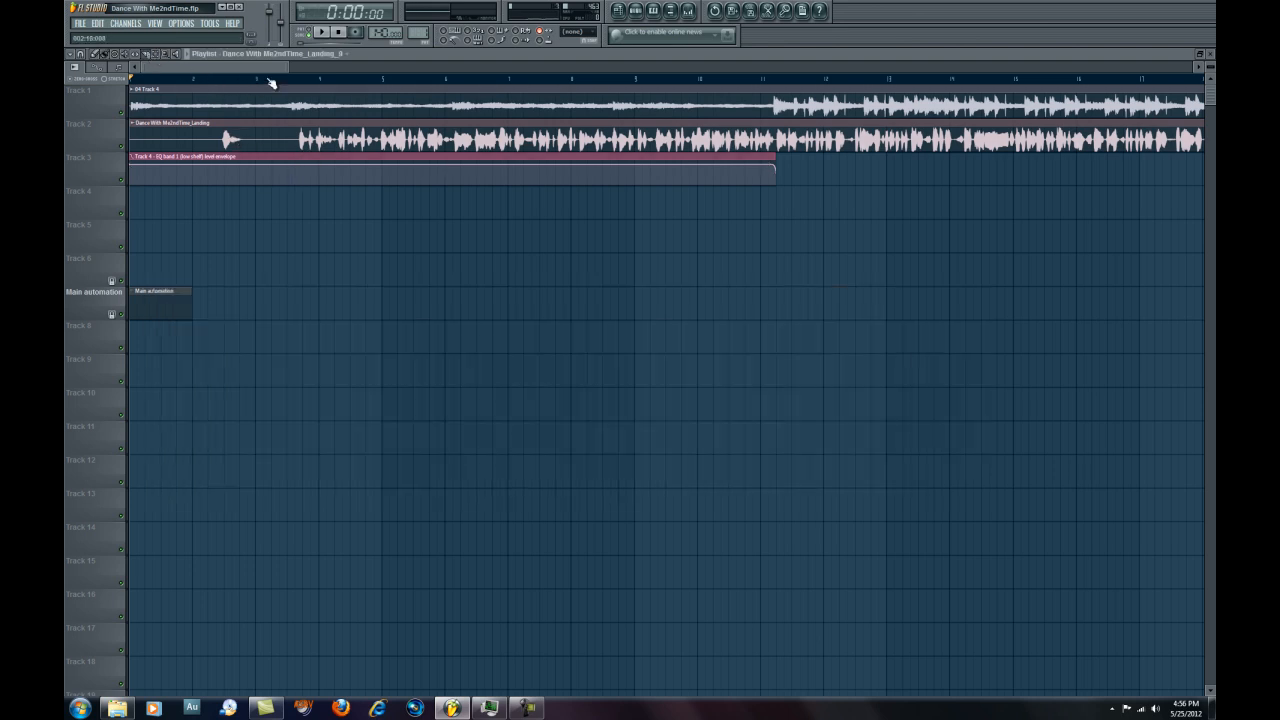
Enlarge Track 1 and Track 2 in the playlist to show the beat and vocal waveforms taller.
scroll(280, 85, up, 2)
drag(86, 118, 63, 433)
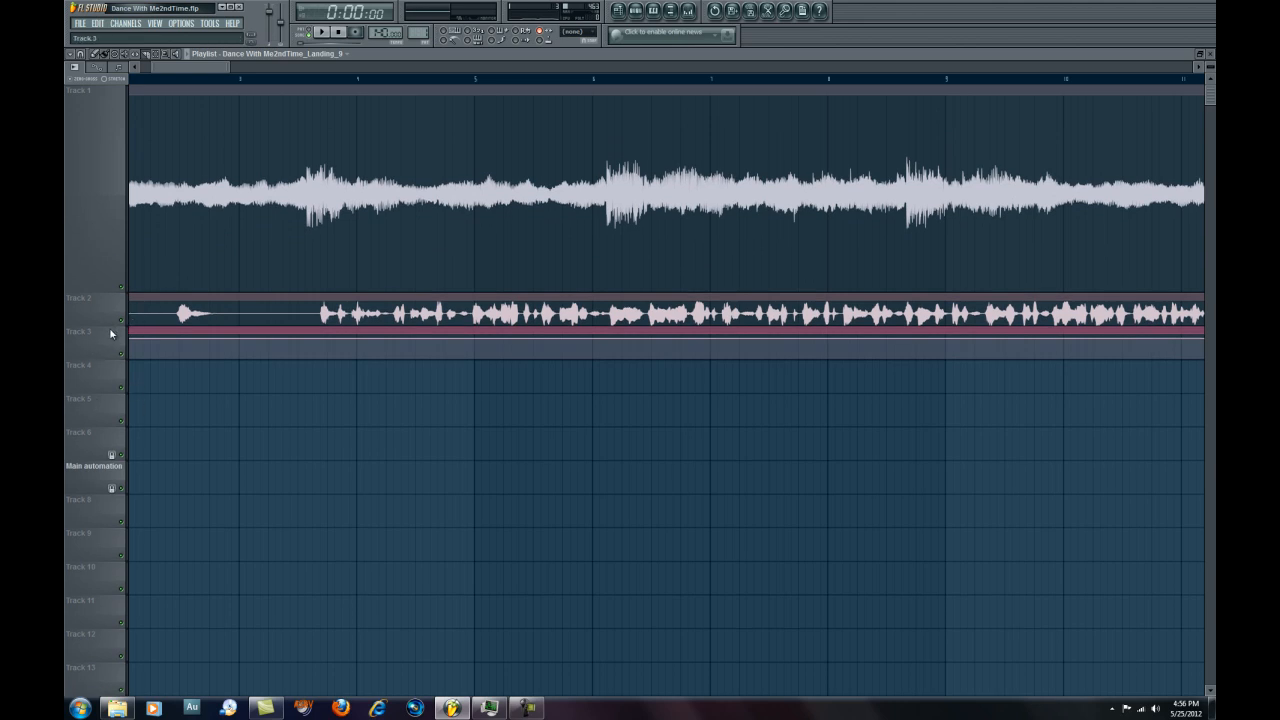
drag(110, 324, 110, 586)
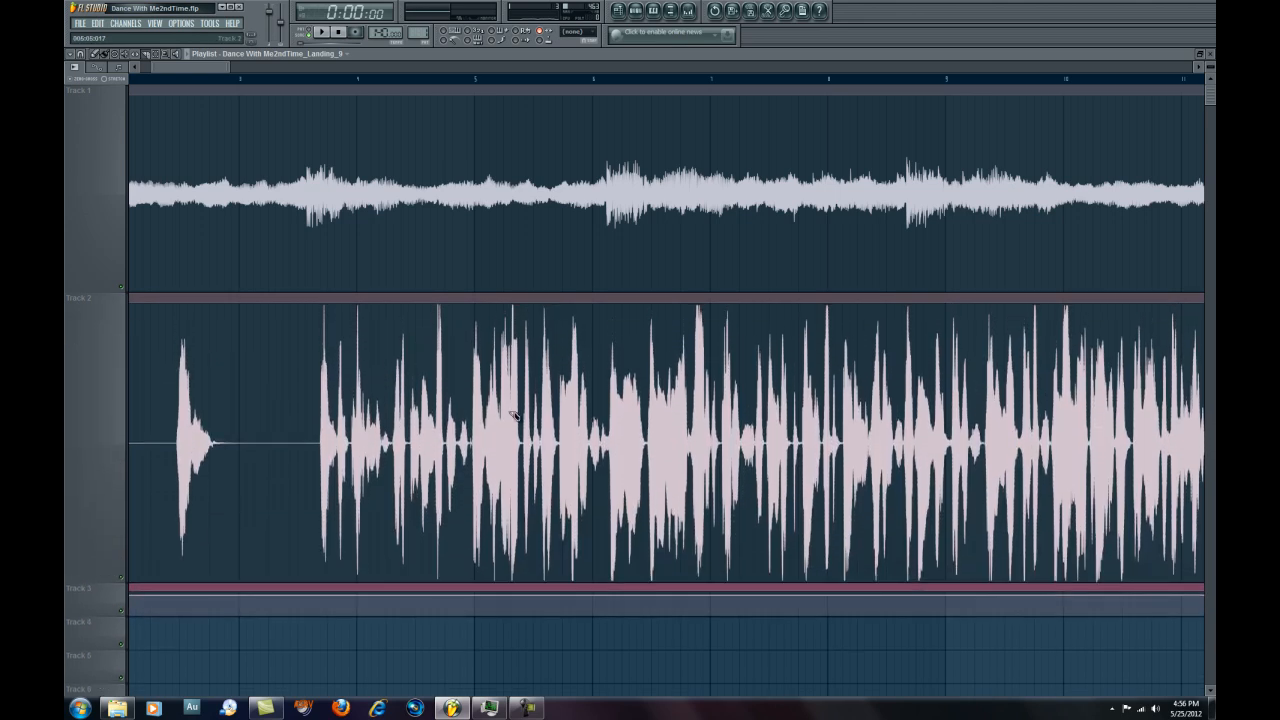
drag(103, 290, 110, 343)
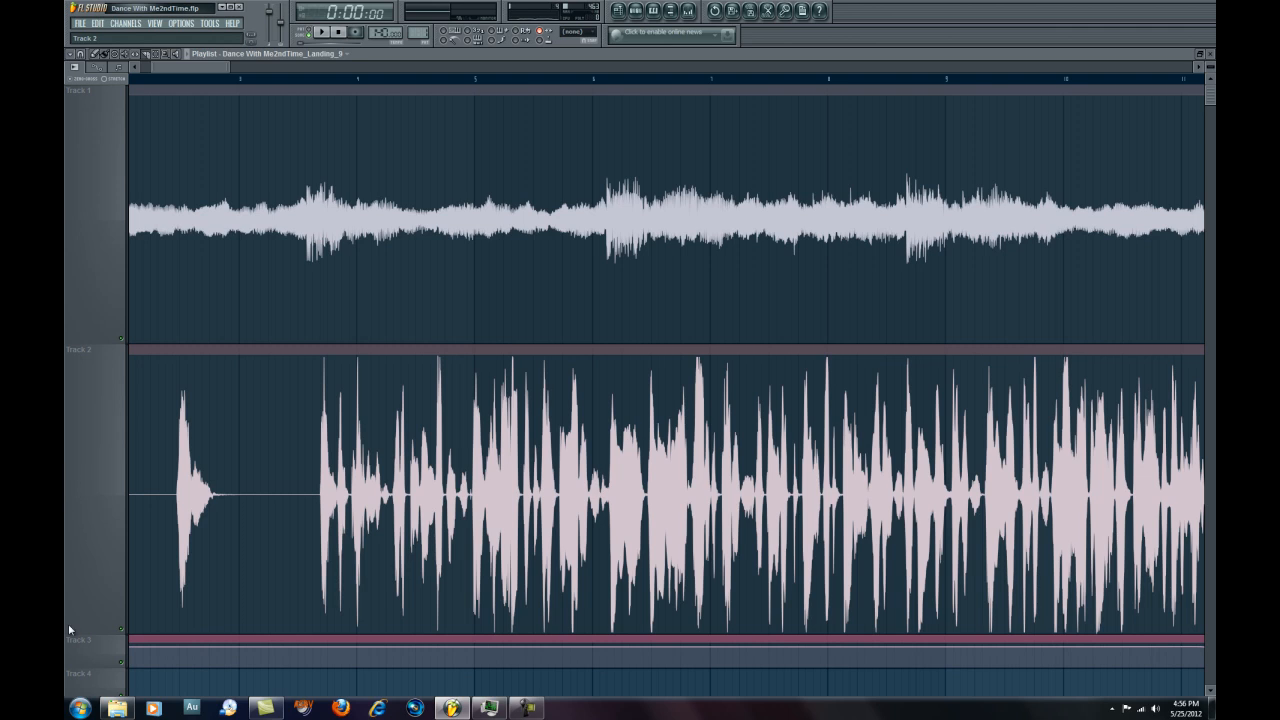
drag(103, 628, 108, 572)
Select the Dance With Me2ndTime_Landing vocal clip on Track 2 and play the song's opening.
scroll(170, 83, down, 2)
scroll(170, 83, down, 3)
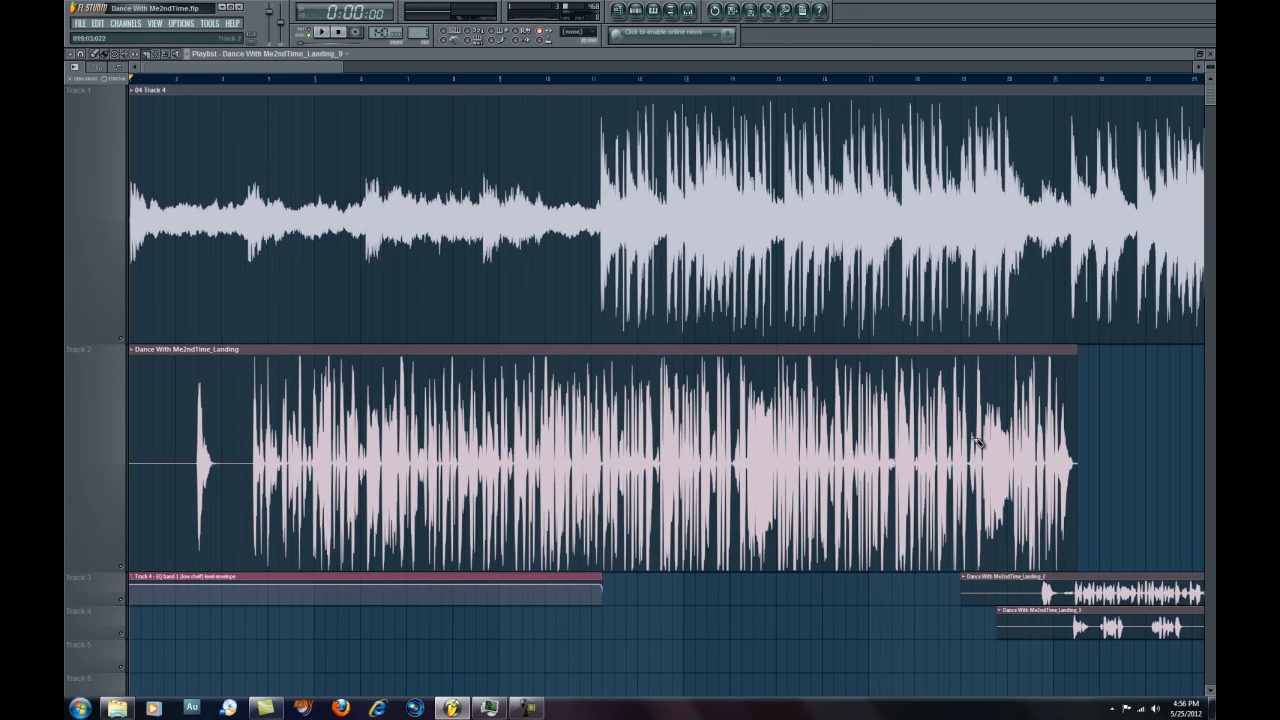
drag(1108, 410, 150, 412)
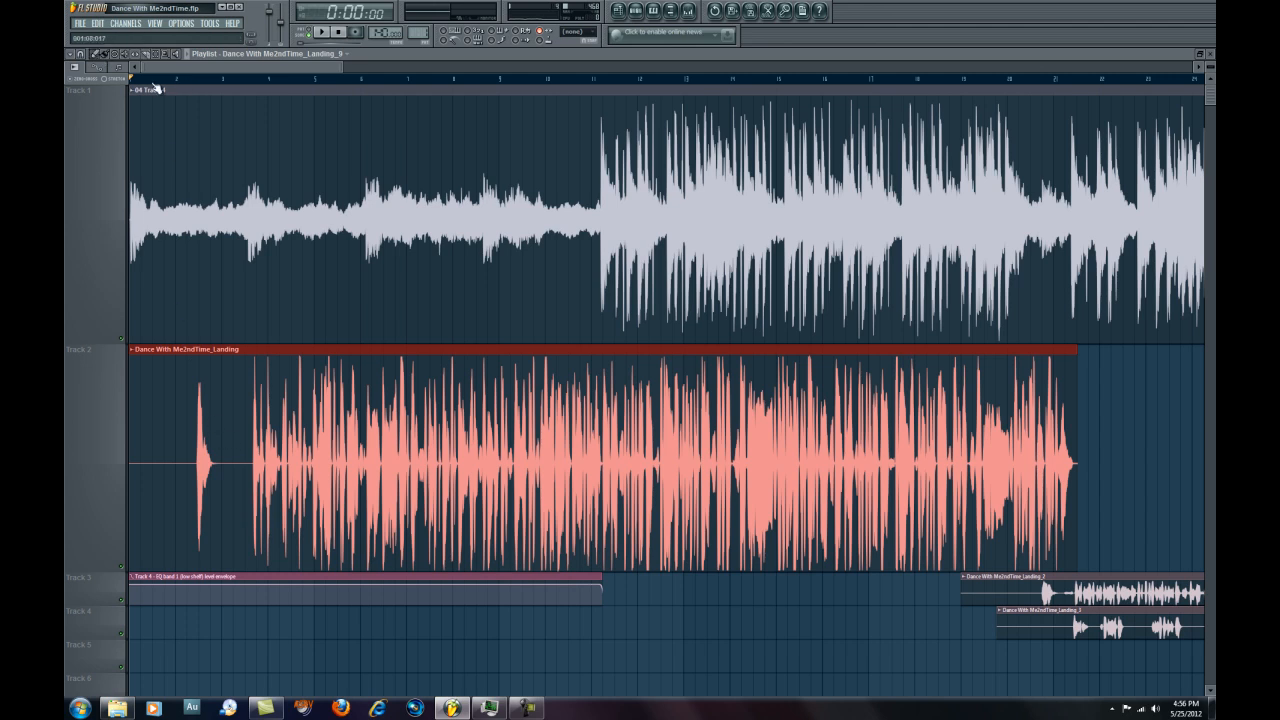
key(space)
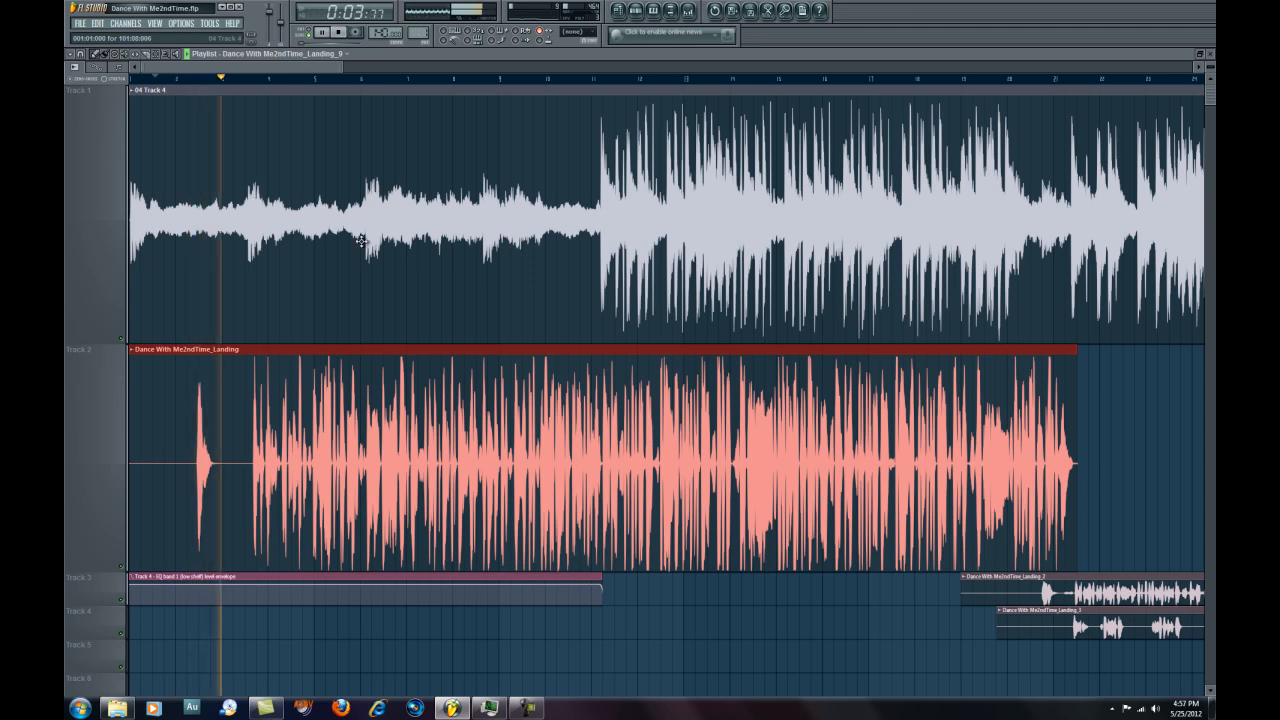
key(space)
Slice out the first vocal phrase on Track 2 and adjust the clip edges to leave a short gap before it.
scroll(257, 86, up, 9)
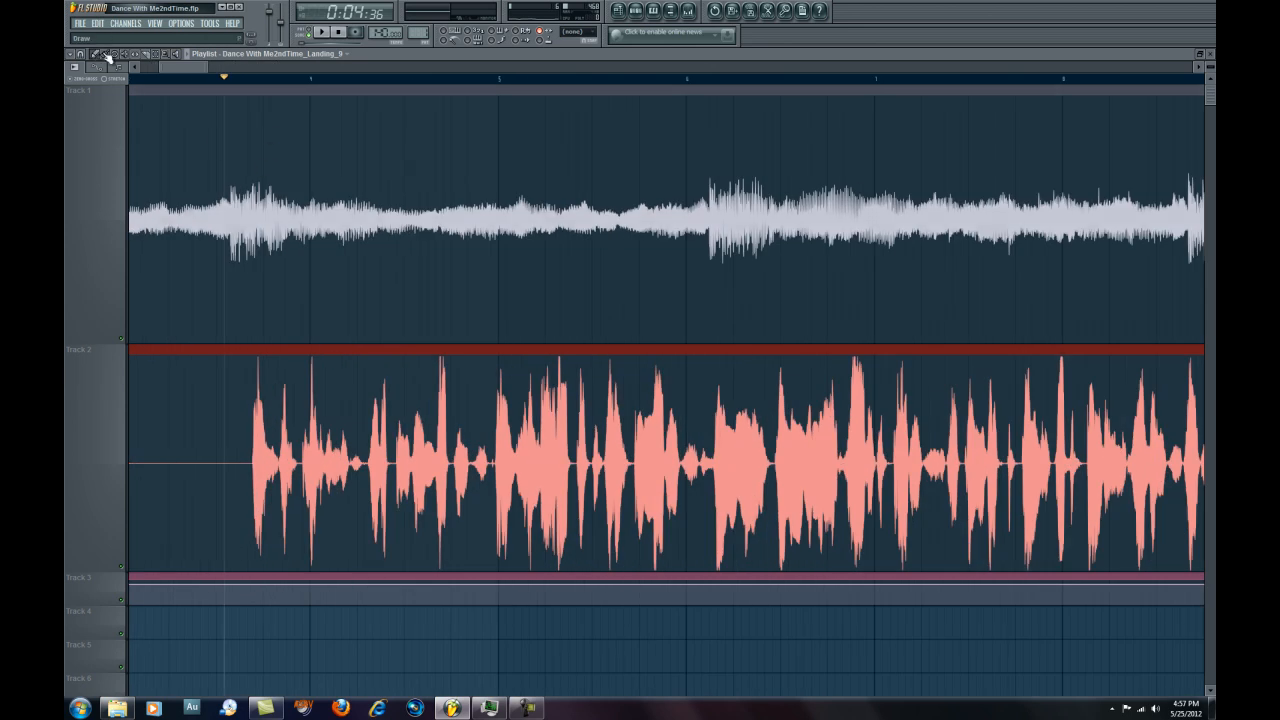
click(254, 455)
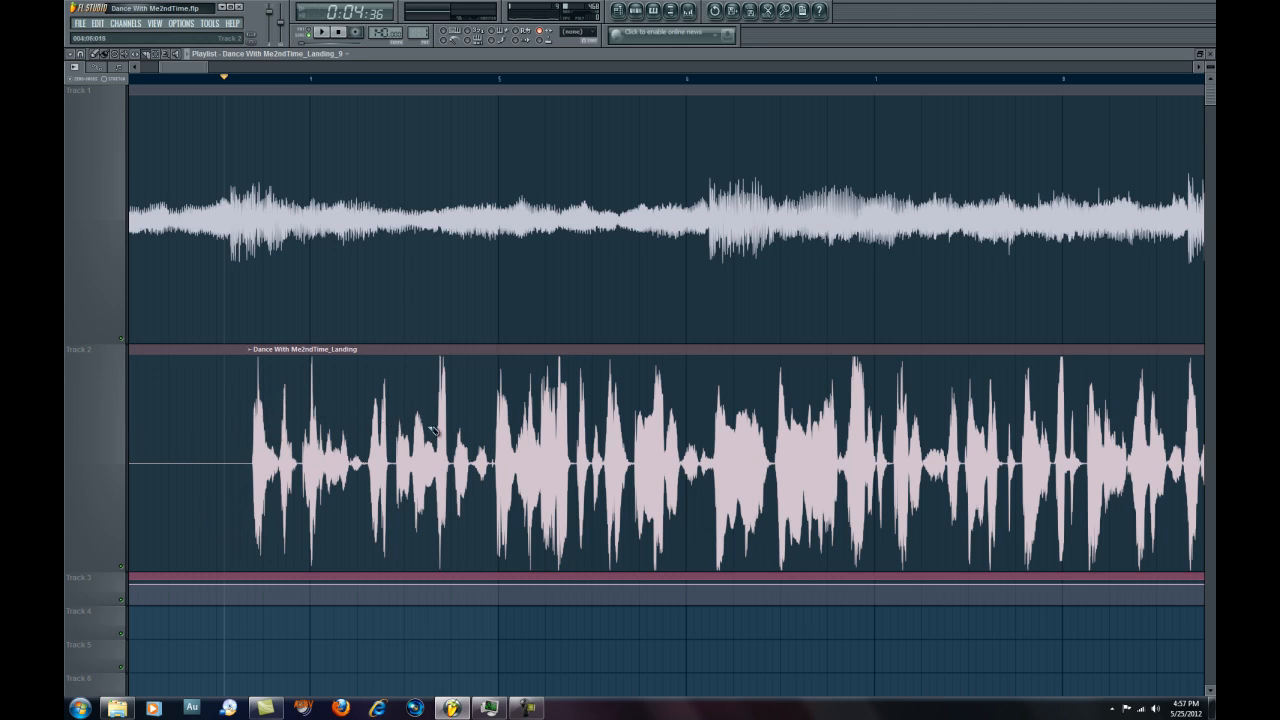
drag(368, 452, 372, 512)
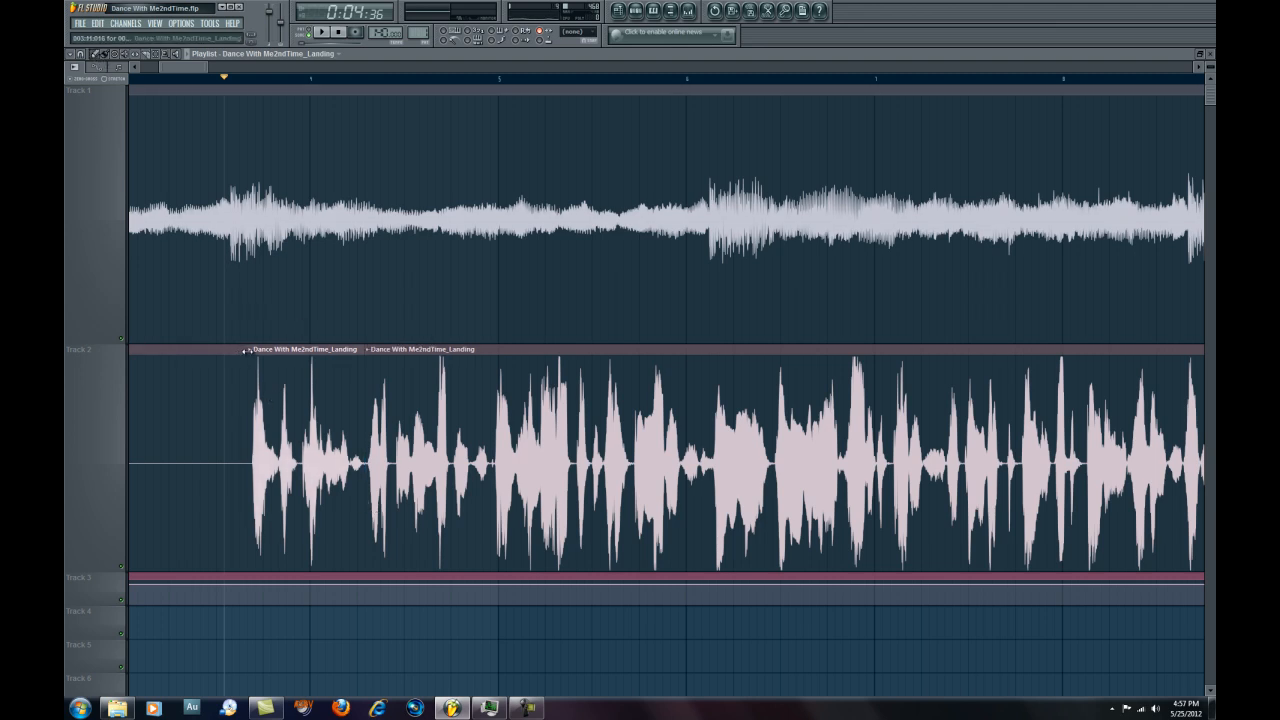
mouse_move(248, 351)
mouse_down()
mouse_move(190, 357)
mouse_move(311, 366)
mouse_move(241, 369)
mouse_up()
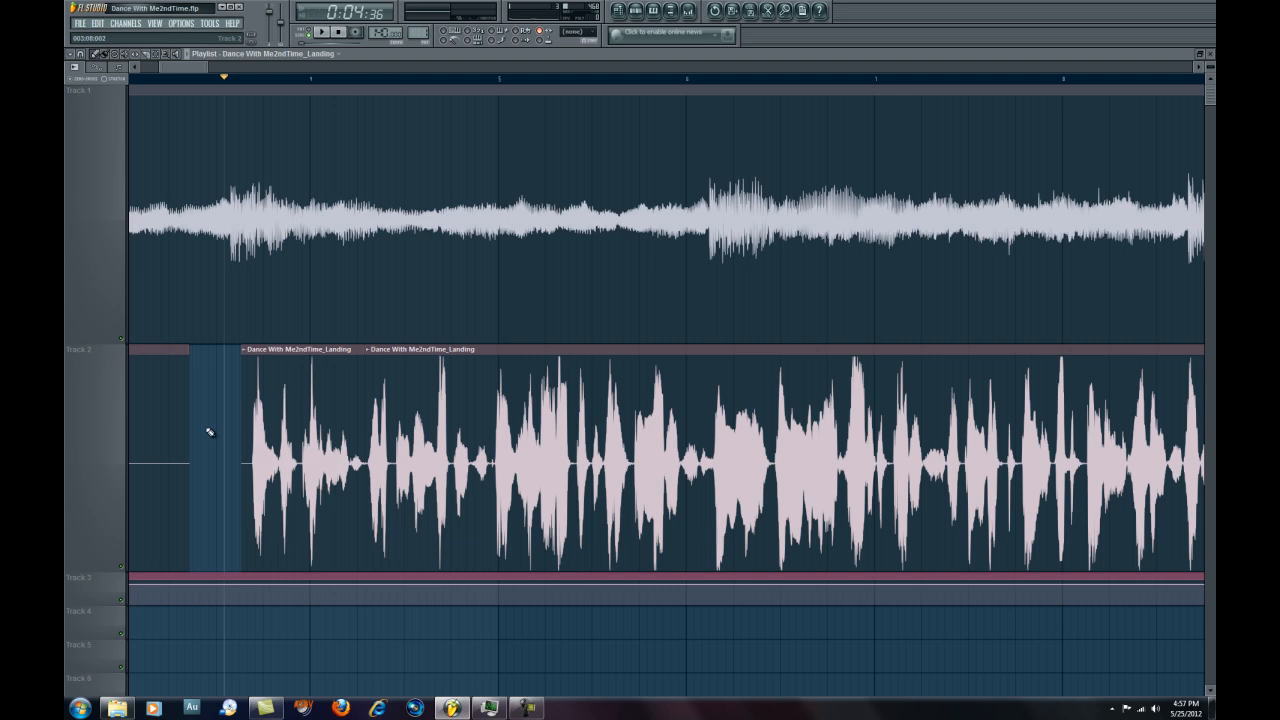
Play from just after bar 3 and again from bar 2 to check the first phrase's timing against the beat.
click(174, 78)
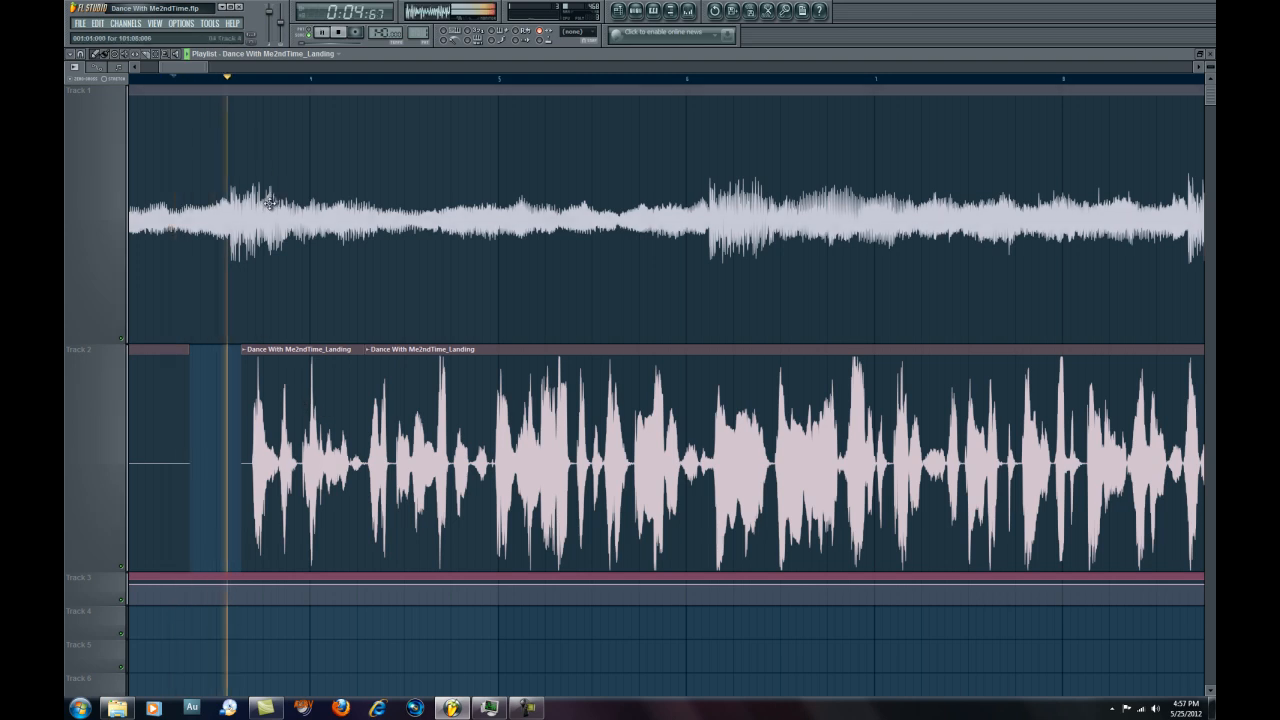
key(space)
drag(177, 71, 165, 73)
click(173, 79)
key(space)
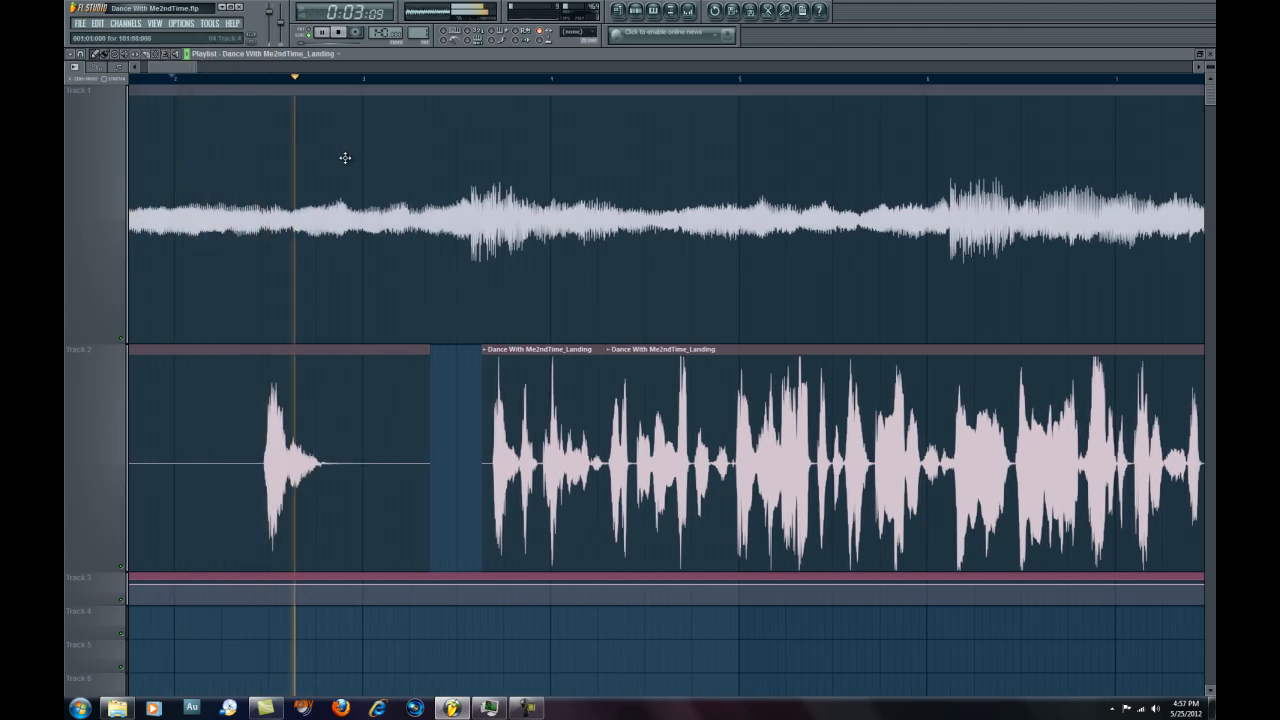
key(space)
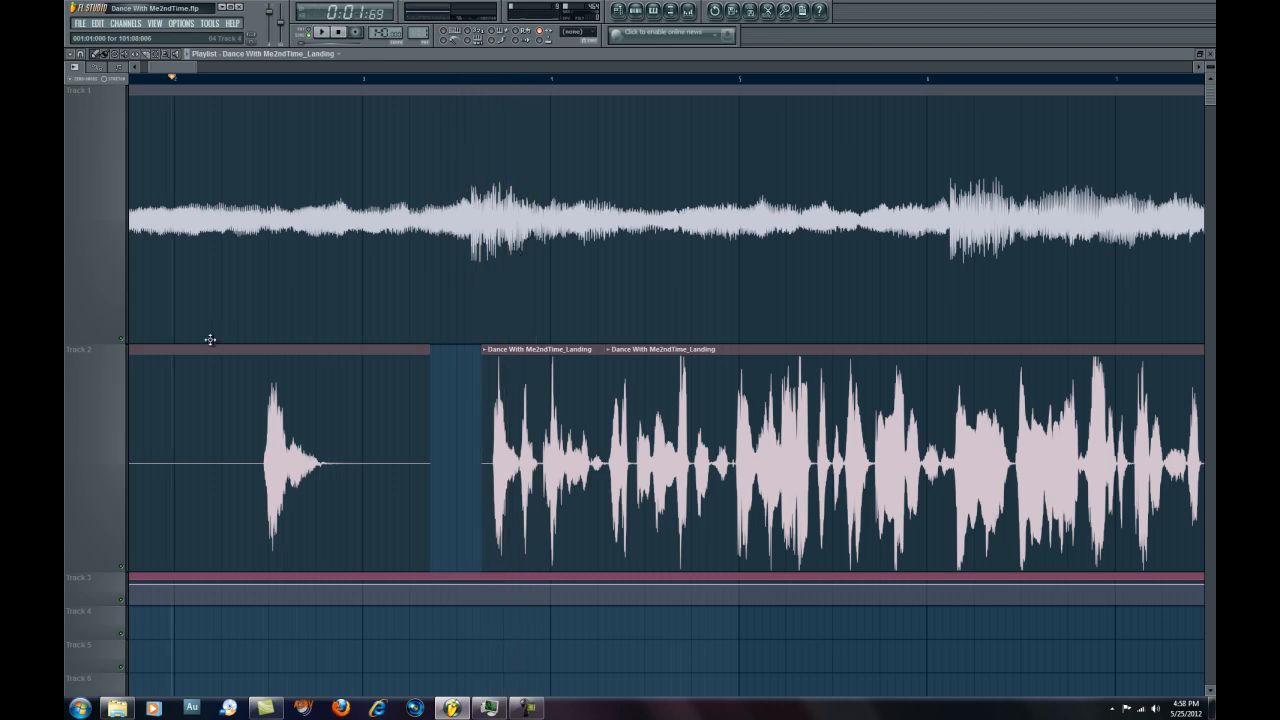
Move the first vocal phrase slice earlier on Track 2 to line its onset up with the Track 1 beat hit.
drag(103, 343, 103, 401)
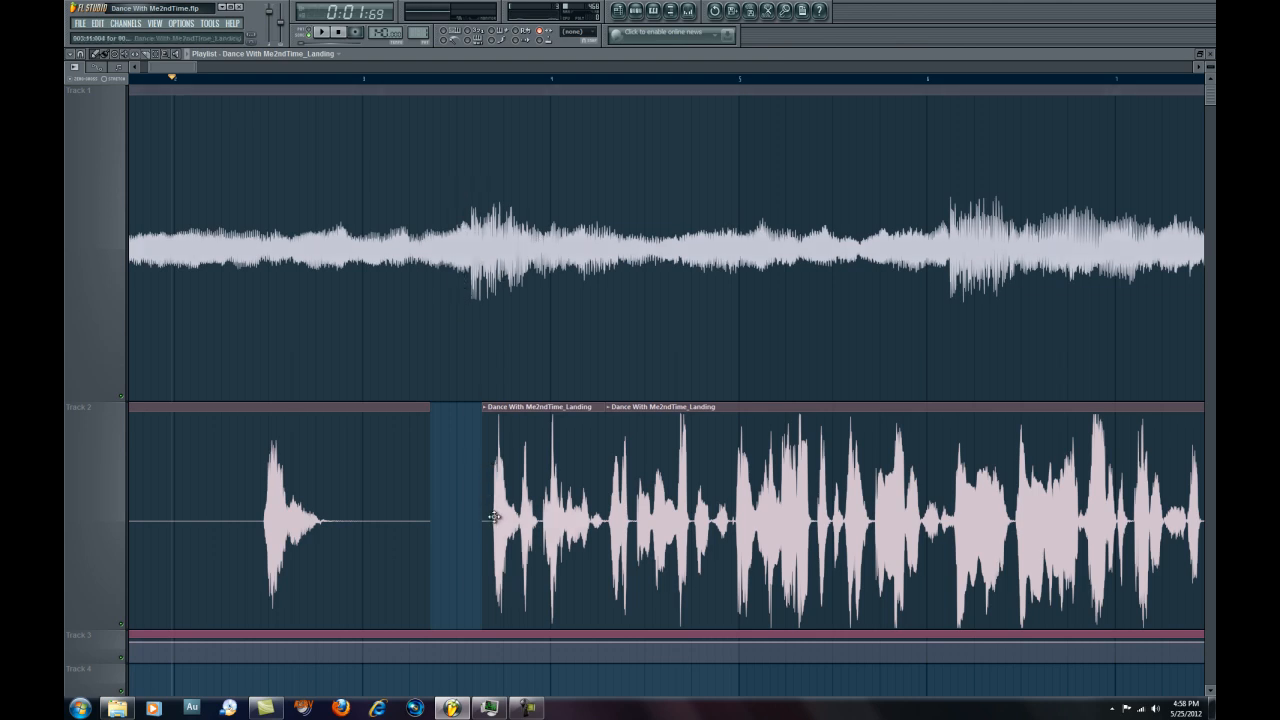
click(475, 84)
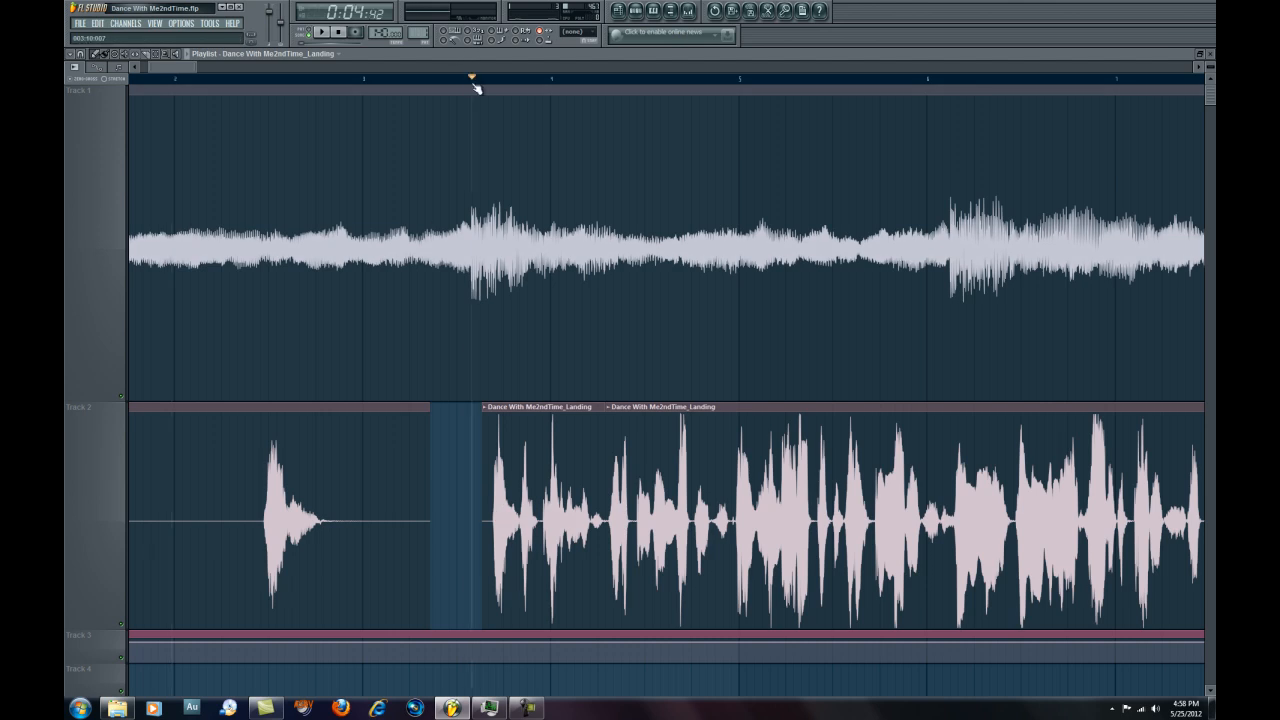
scroll(475, 84, up, 5)
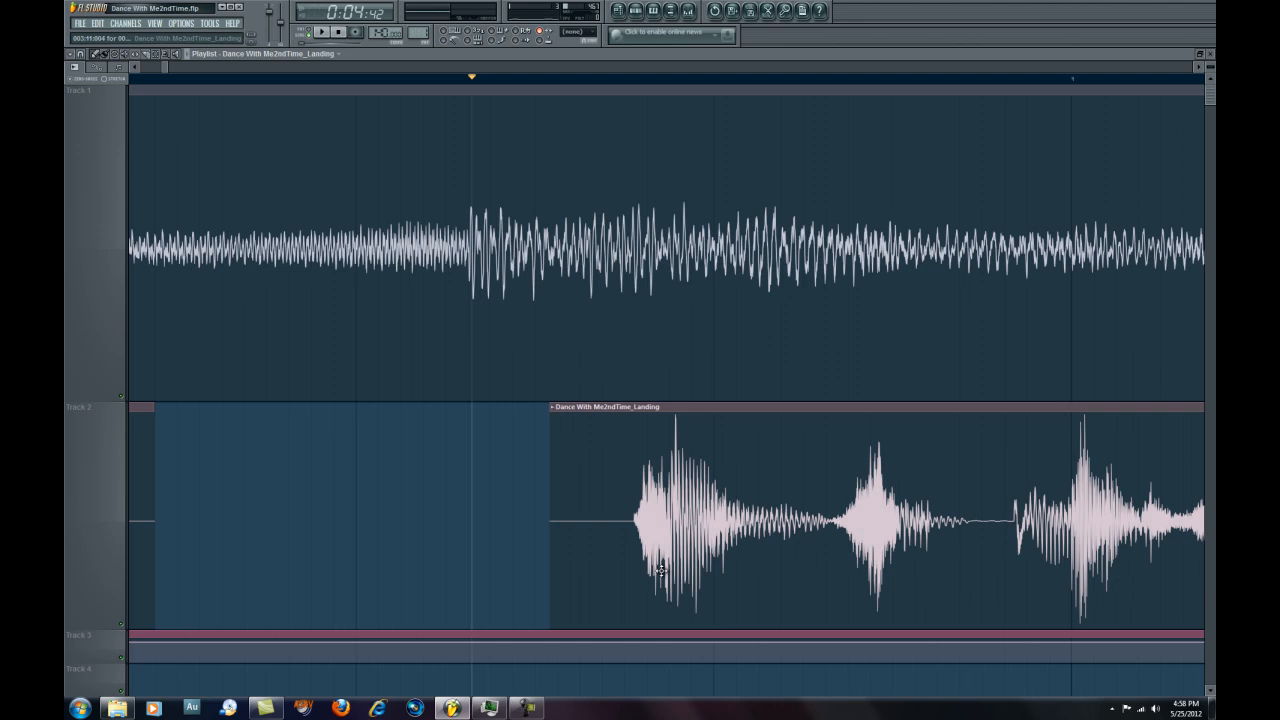
drag(670, 406, 501, 398)
Play from bar 2 to hear the shifted first phrase against the beat.
scroll(249, 83, down, 4)
scroll(249, 83, down, 5)
click(199, 86)
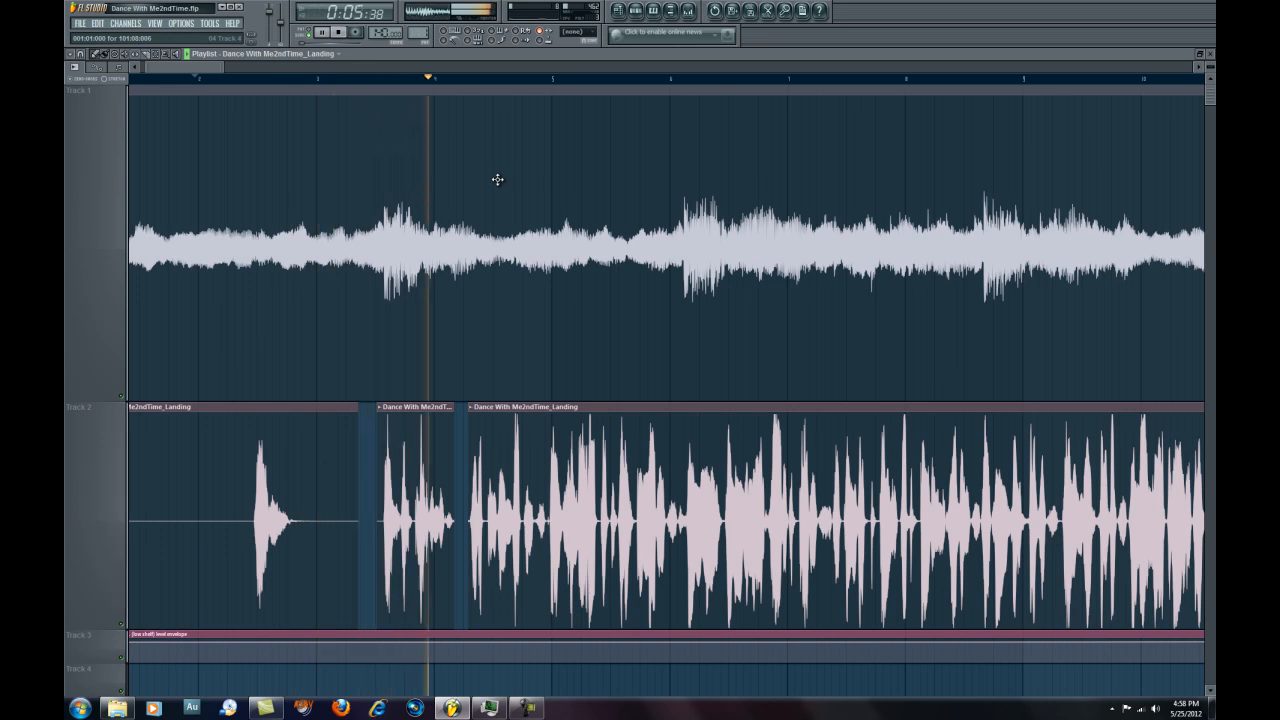
key(space)
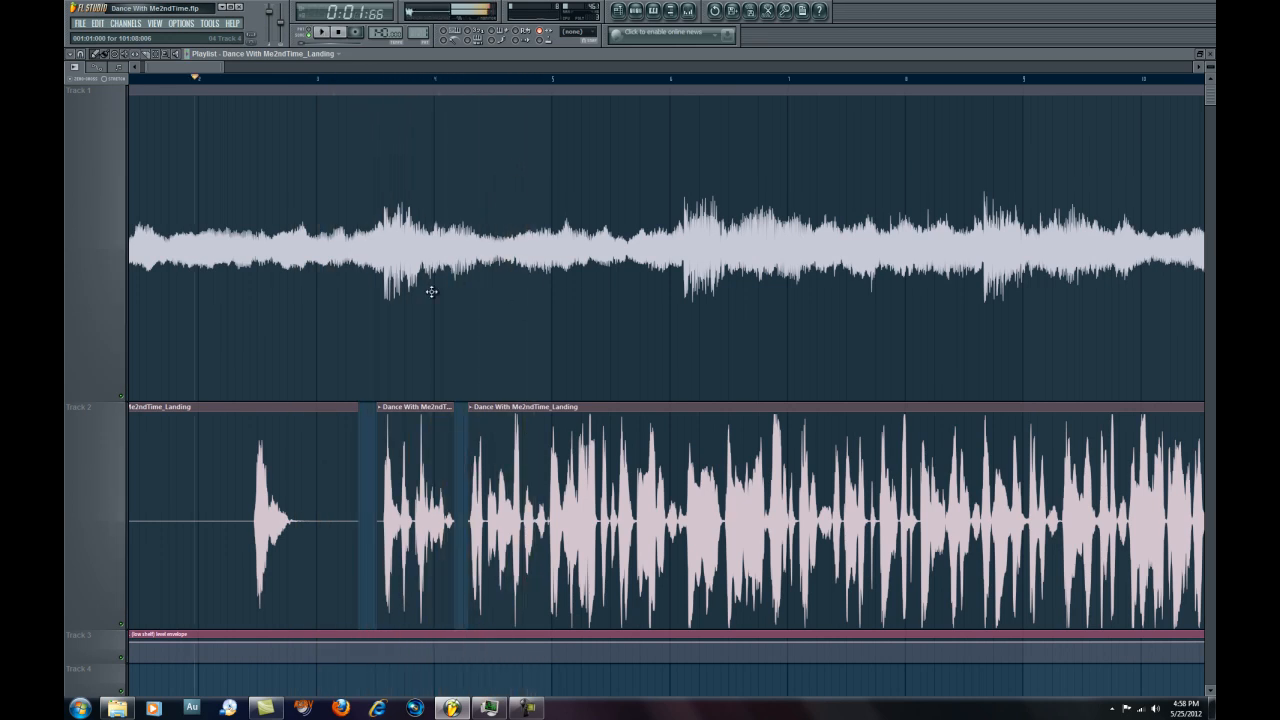
Slice the Track 2 vocal just before bar 5 and move the second phrase earlier to meet the first.
click(150, 54)
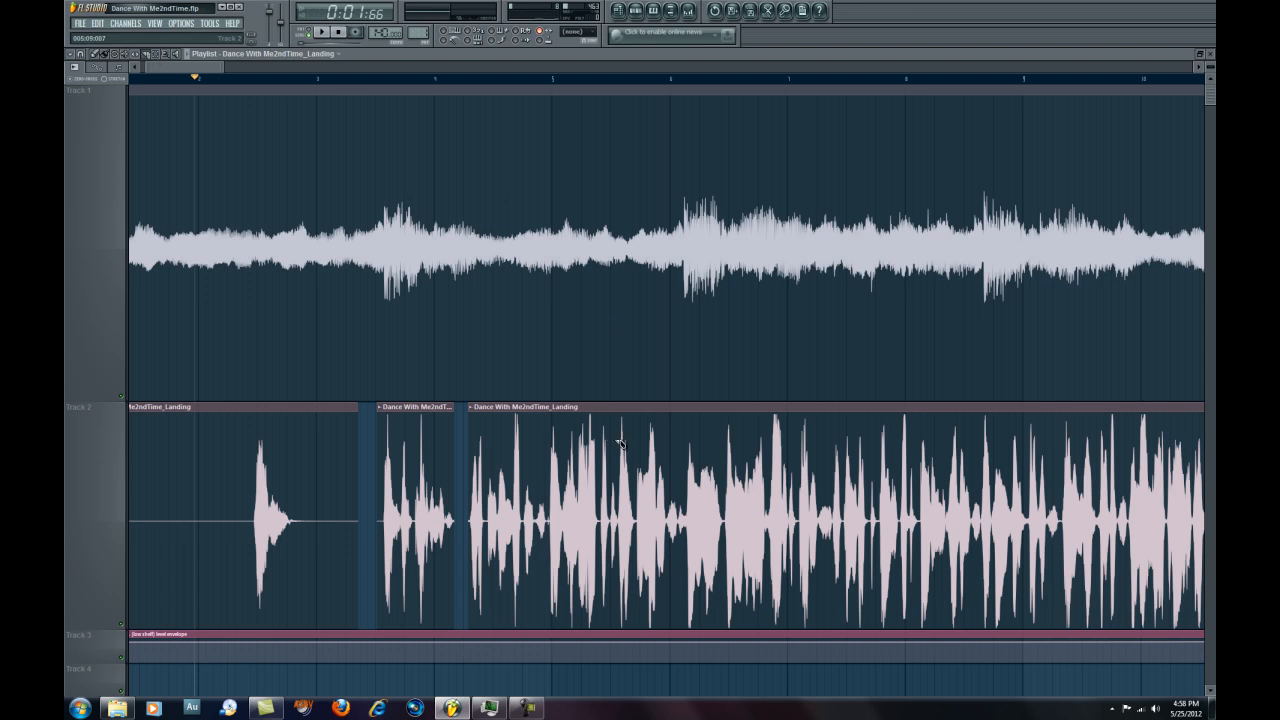
drag(550, 501, 553, 565)
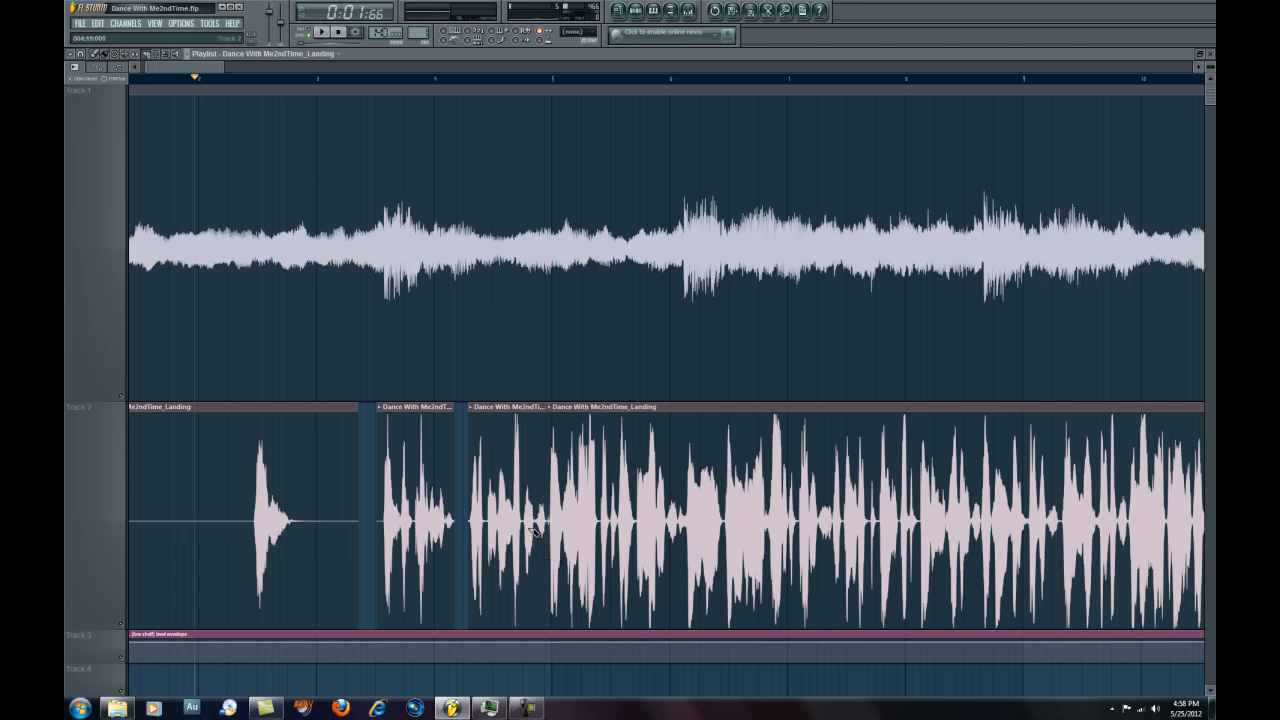
click(96, 54)
drag(509, 429, 495, 432)
Play the two joined phrases from before bar 3, and place the playback position at the second phrase's end.
click(285, 86)
key(space)
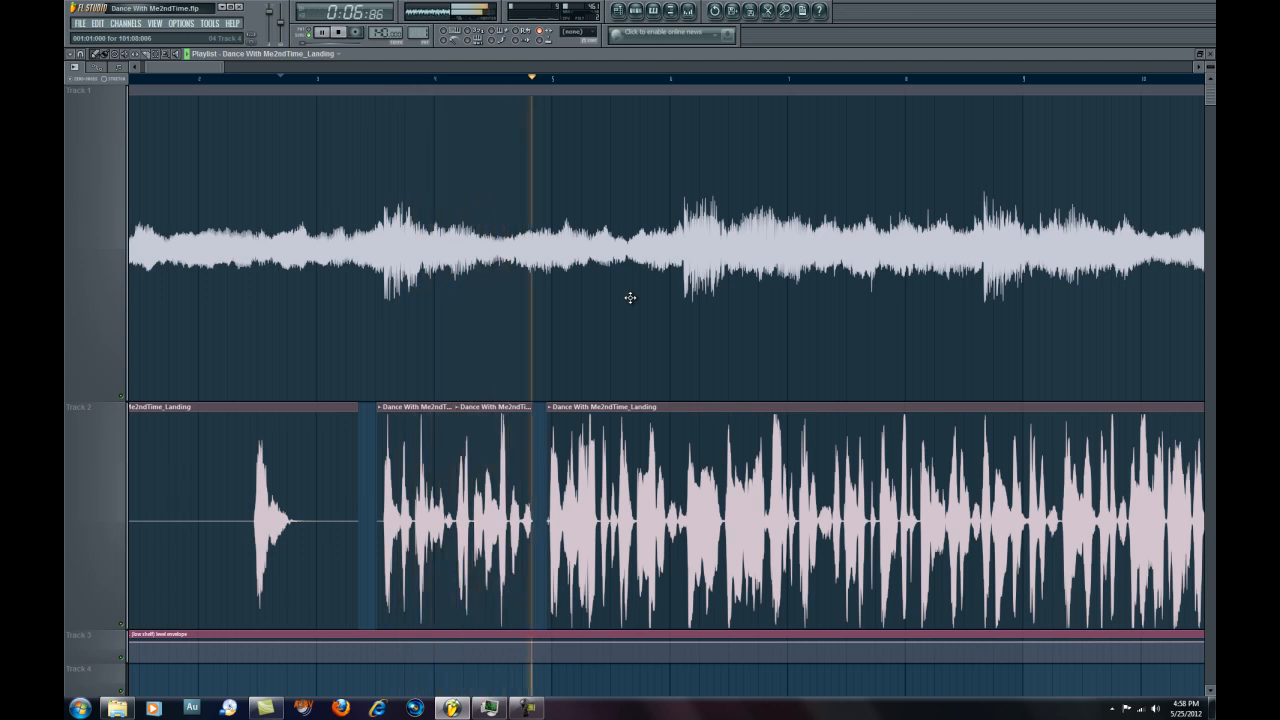
key(space)
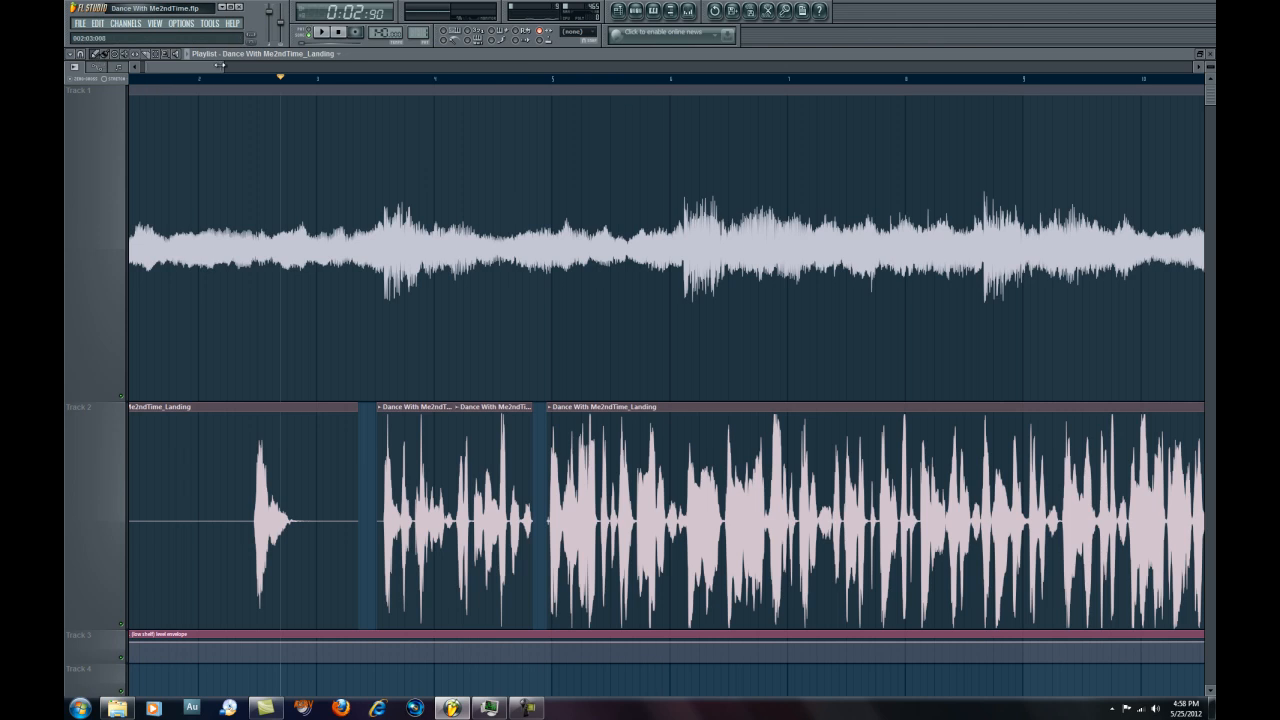
click(543, 79)
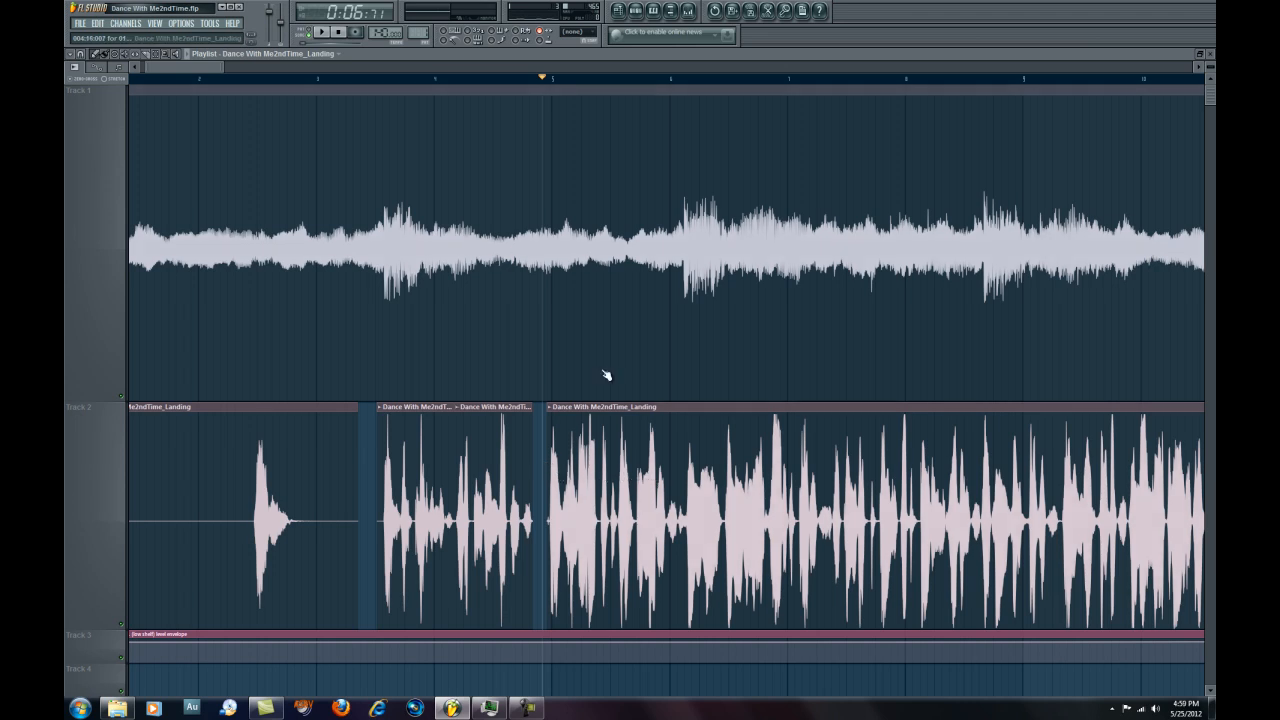
click(531, 80)
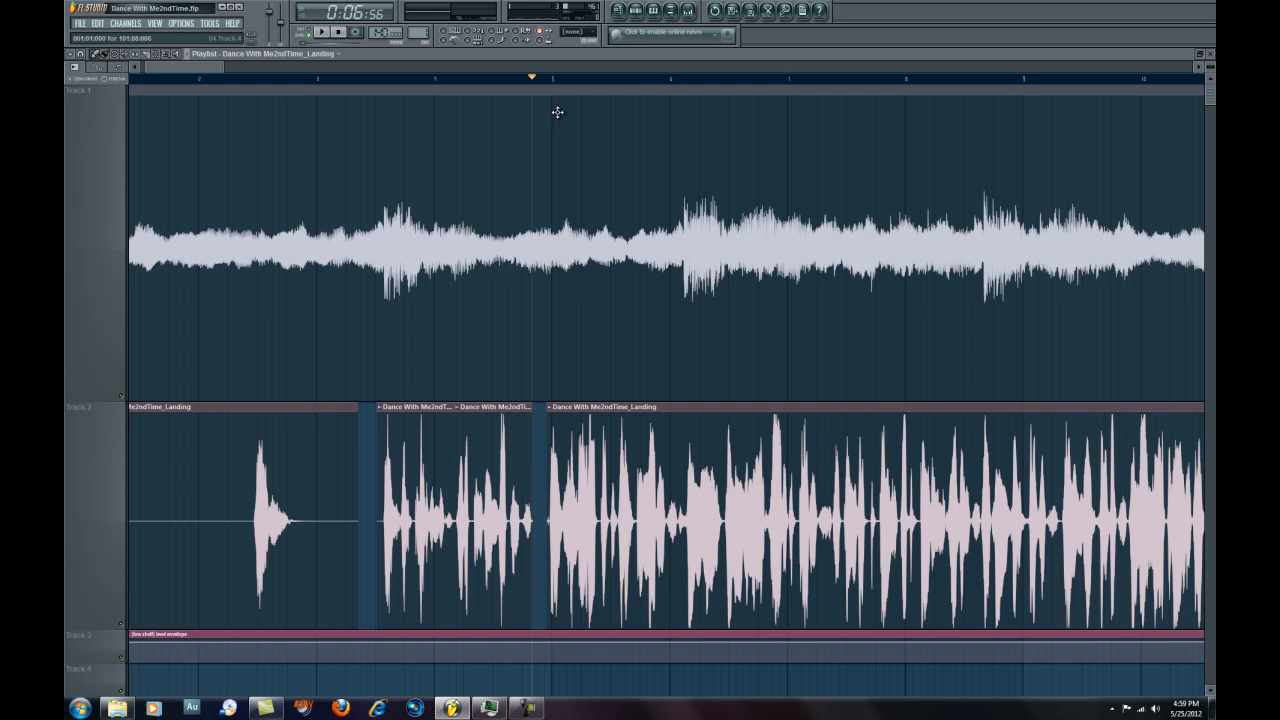
Play the Track 2 vocal from just after bar 4 and from just before bar 5 to find where the third phrase ends.
key(space)
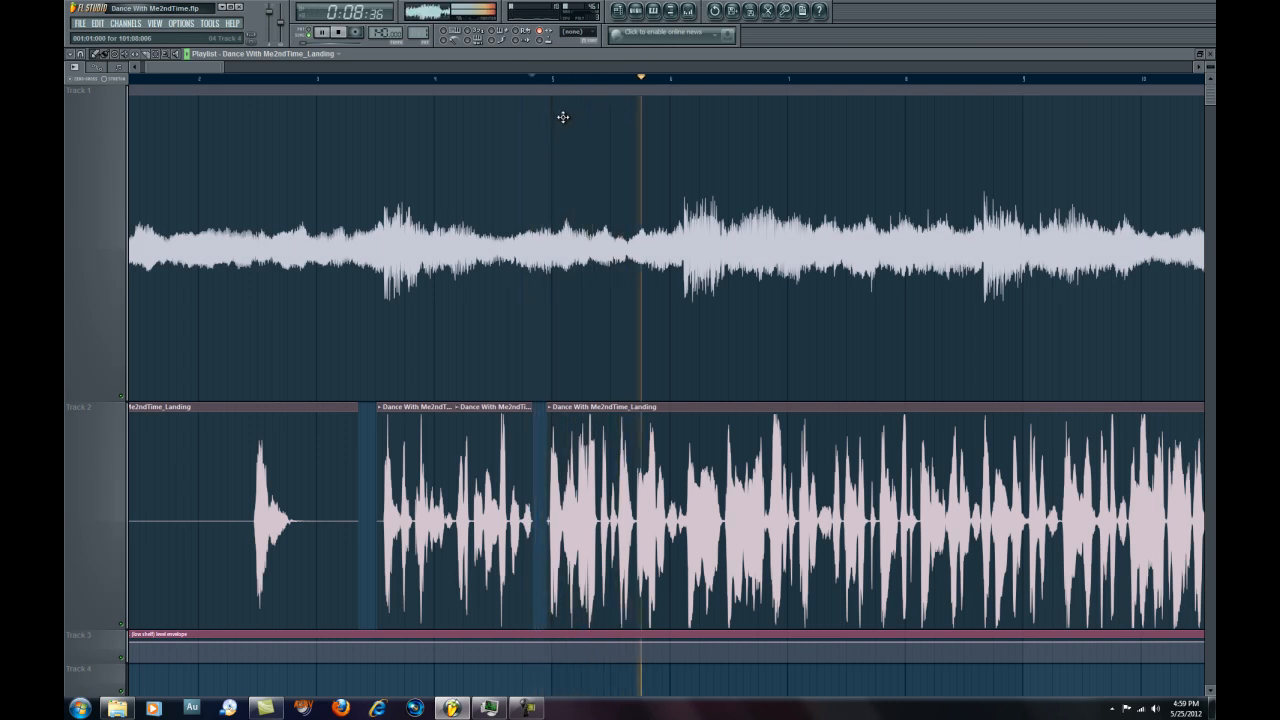
click(450, 82)
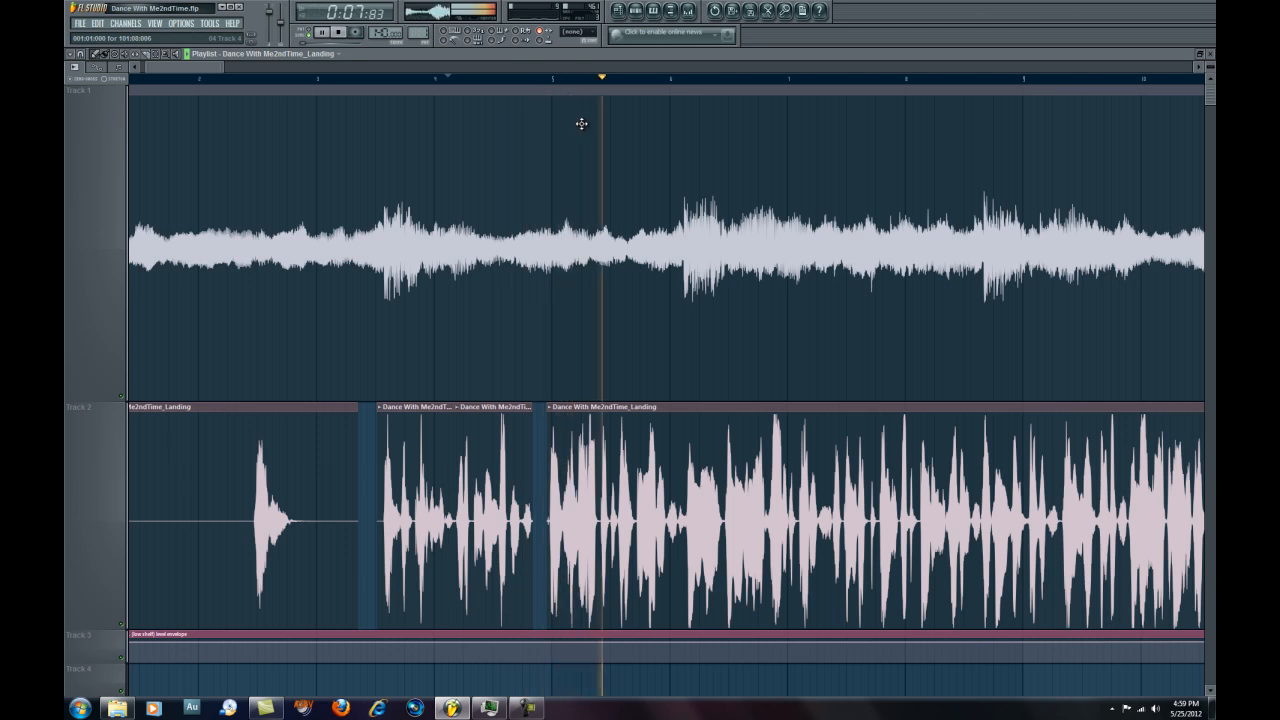
key(space)
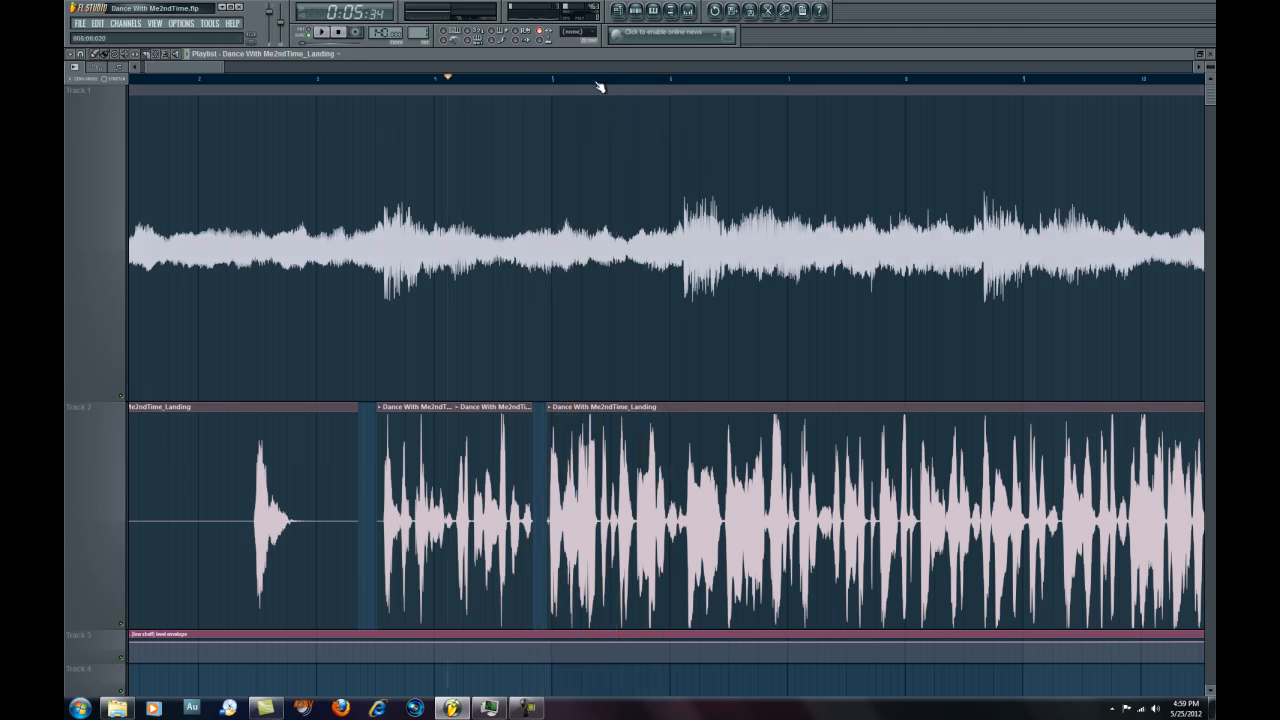
scroll(598, 87, up, 2)
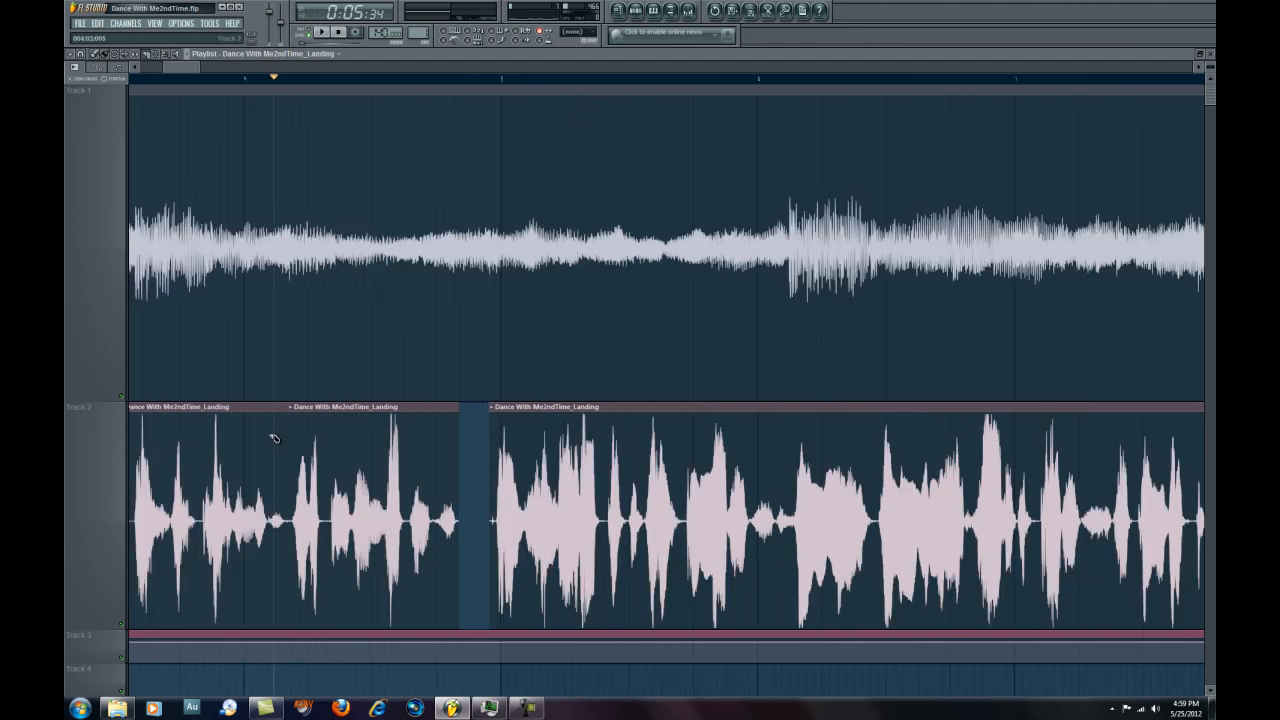
click(449, 78)
key(space)
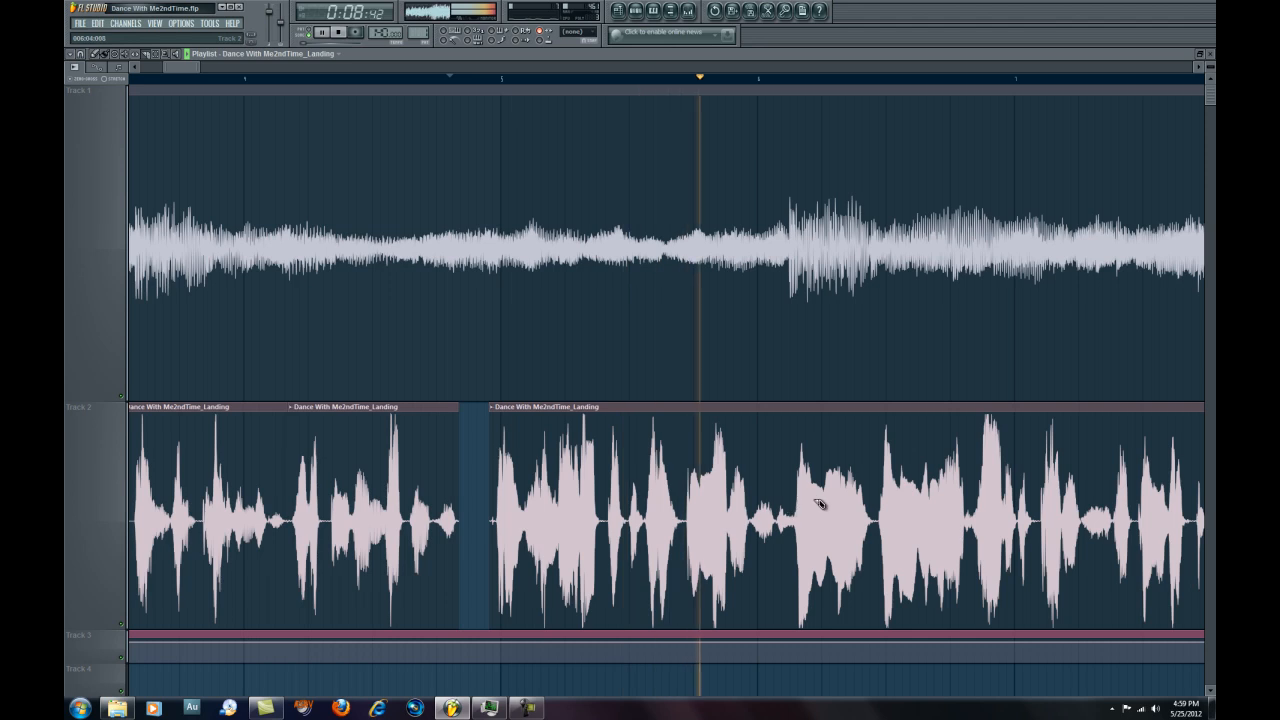
key(space)
Slice the Track 2 vocal just before bar 6 and make the third phrase clip unique.
drag(757, 535, 753, 568)
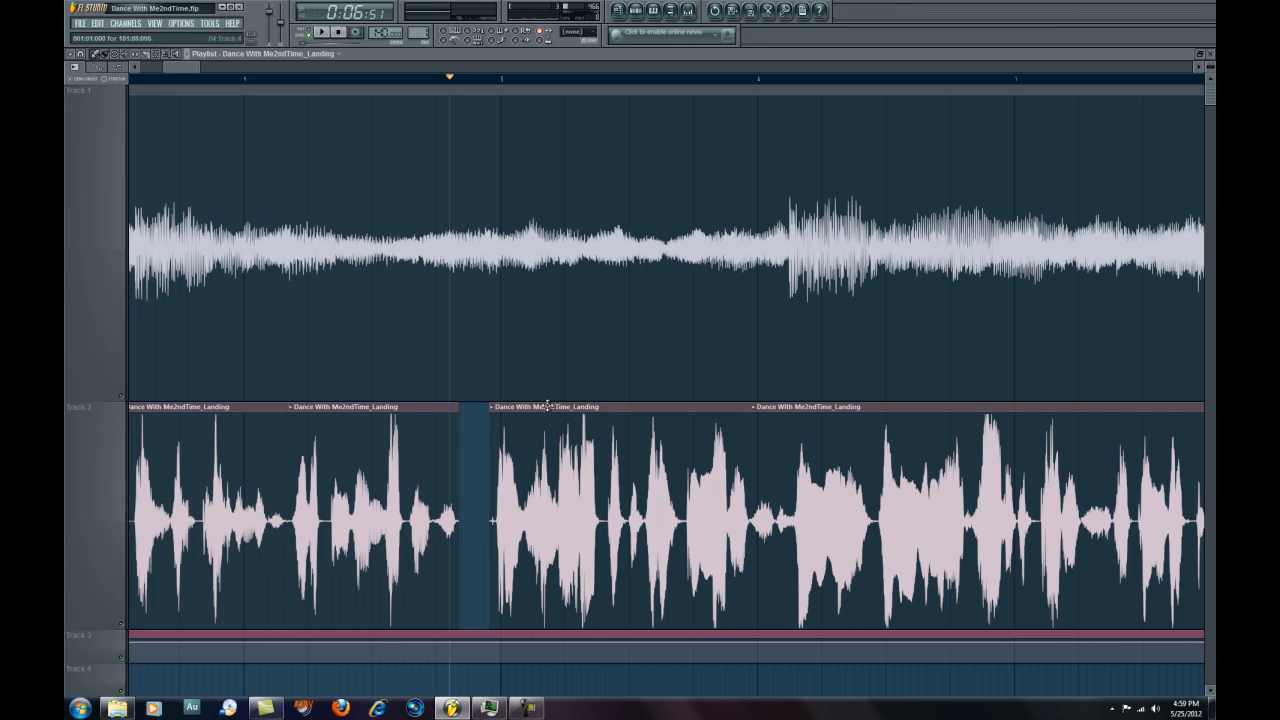
click(492, 412)
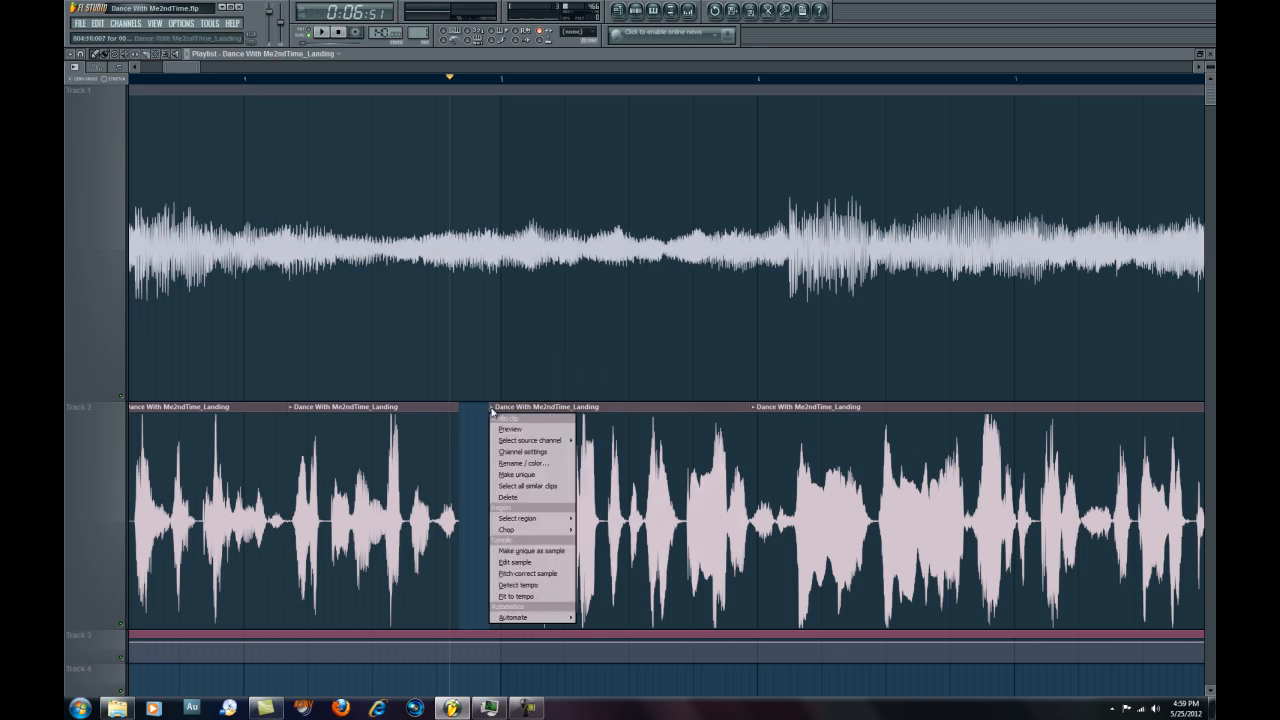
click(501, 474)
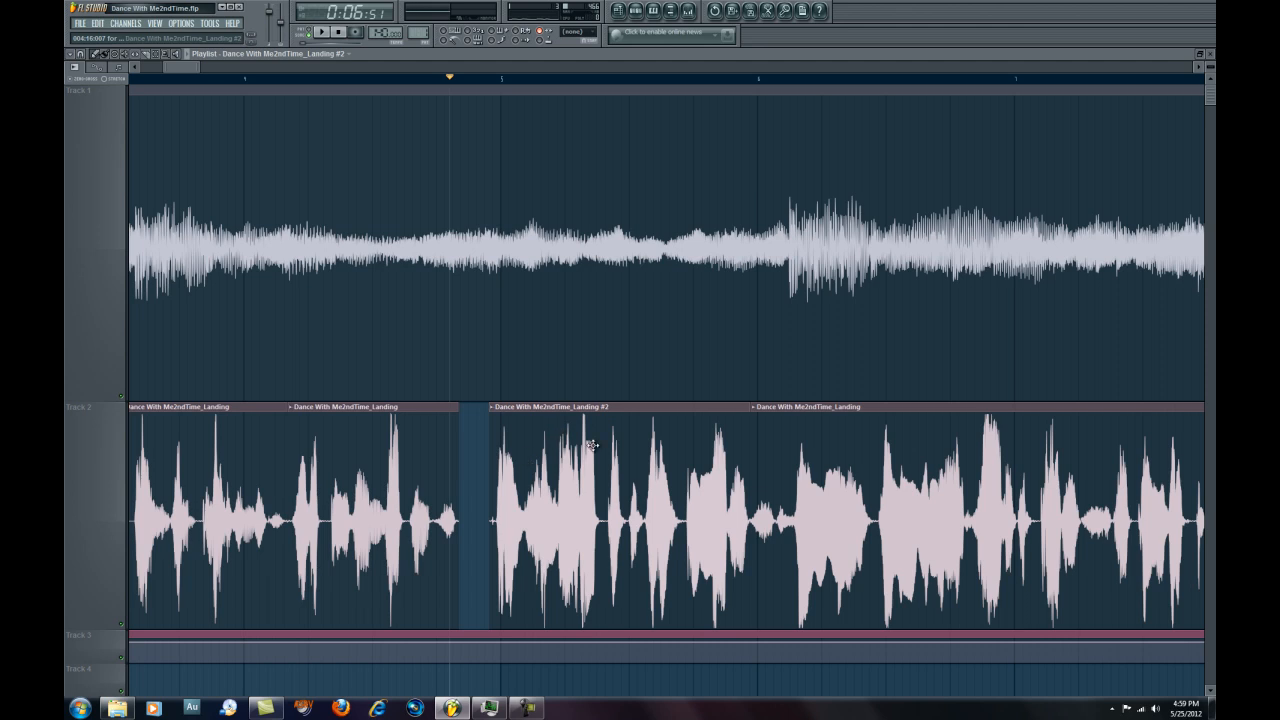
Solo Track 2 and set the time stretching method to Auto in the Dance With Me2ndTime_Landing.wav channel settings.
right_click(125, 628)
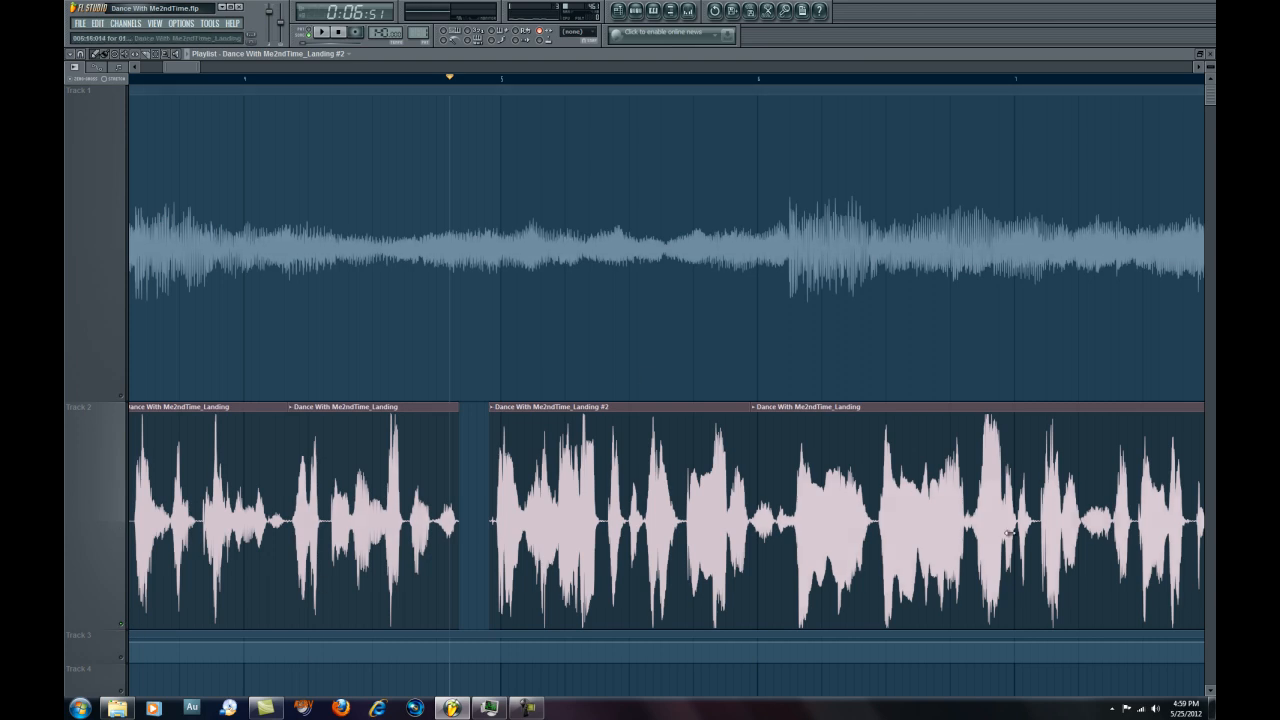
click(636, 12)
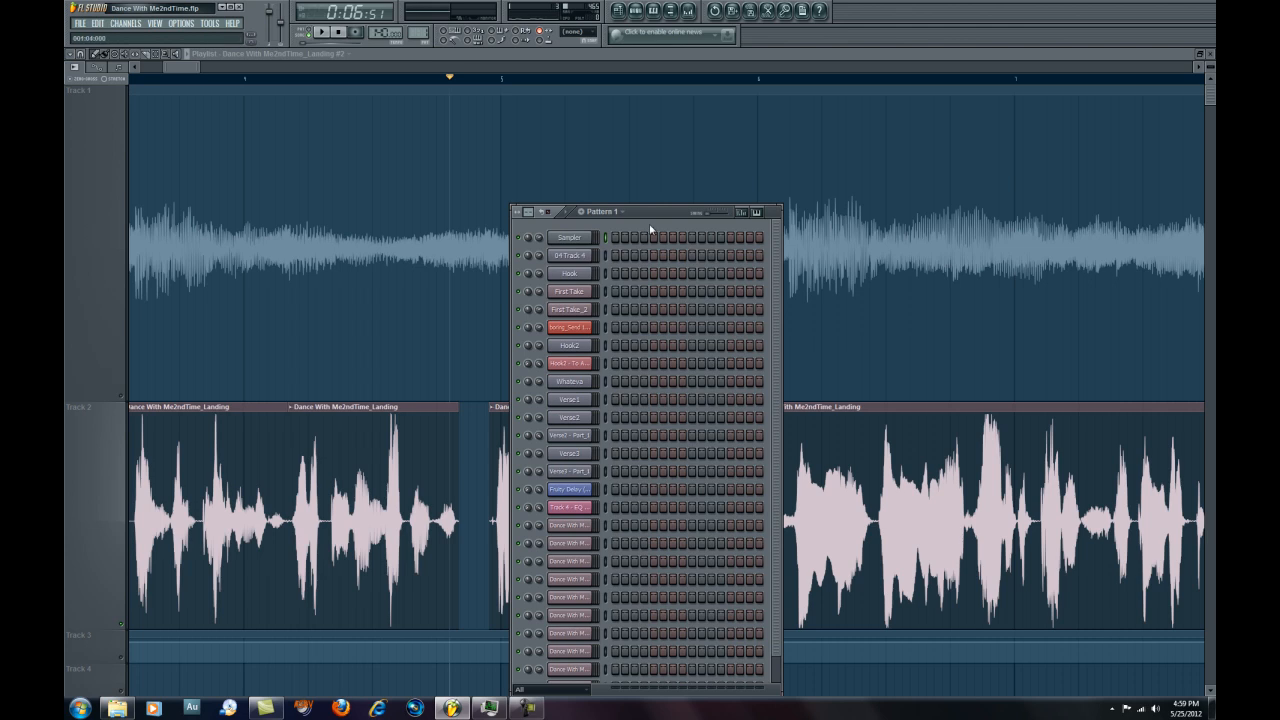
drag(668, 218, 365, 130)
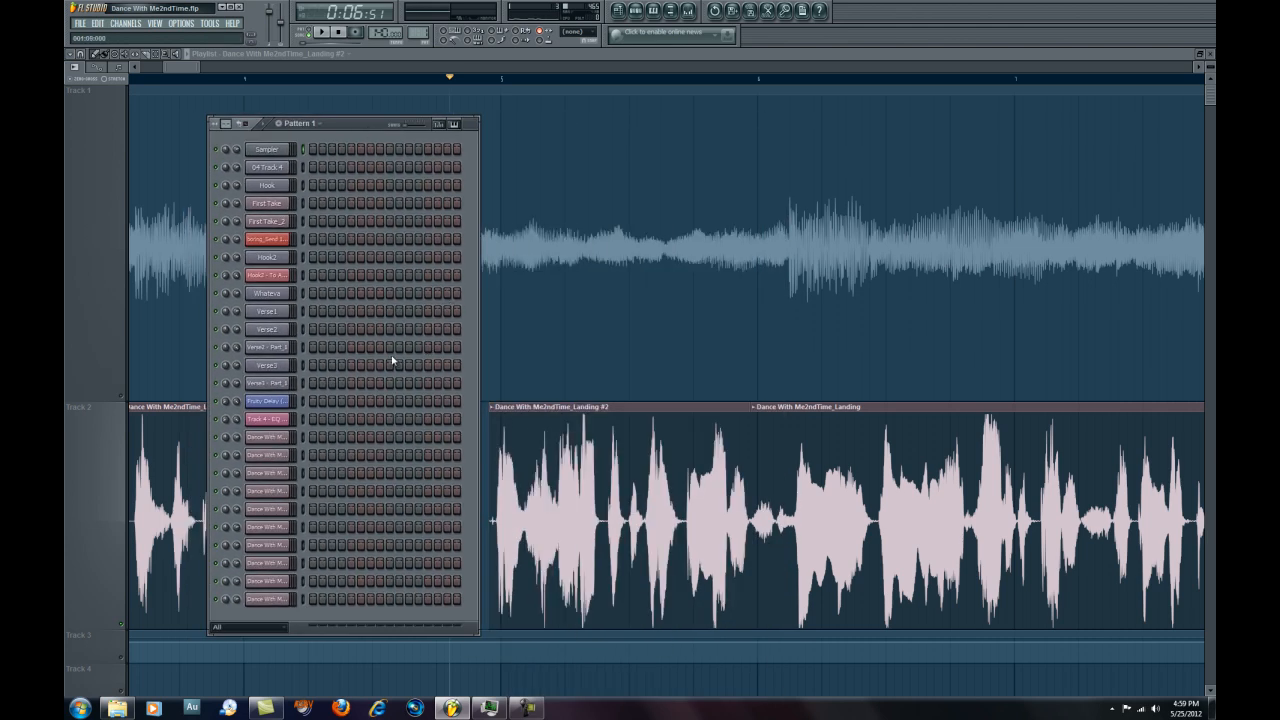
click(272, 455)
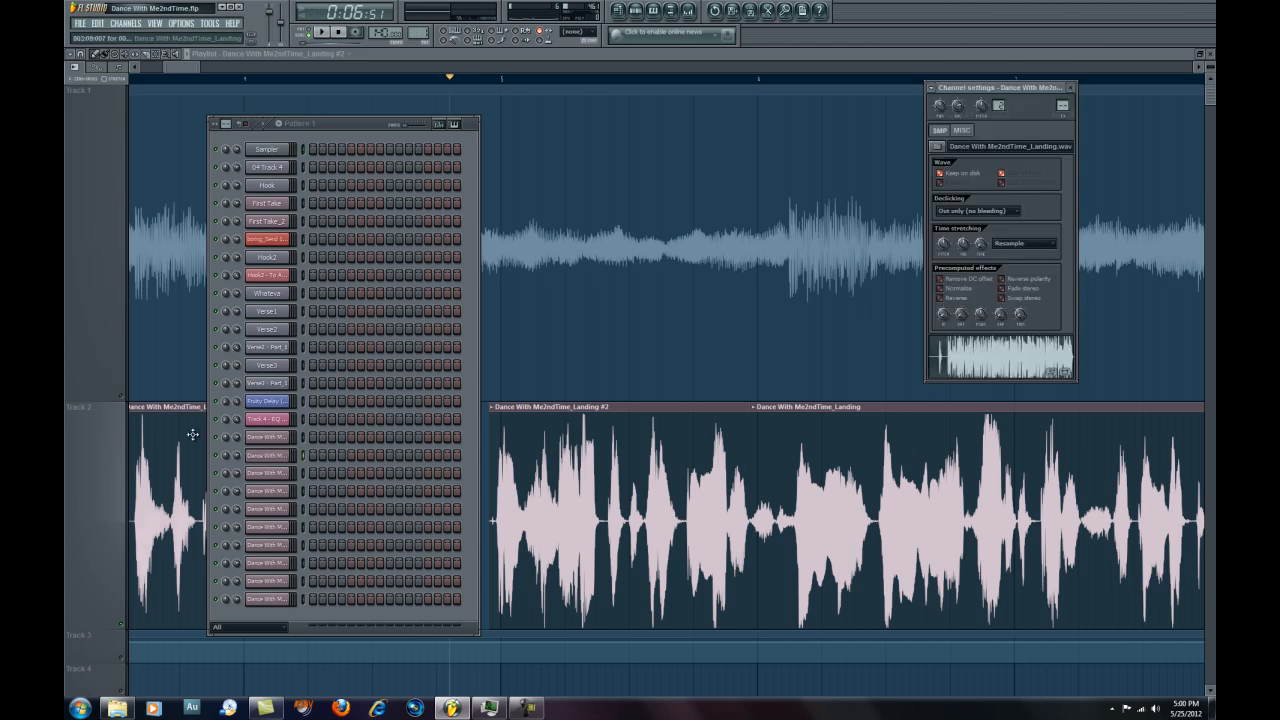
drag(1020, 91, 609, 131)
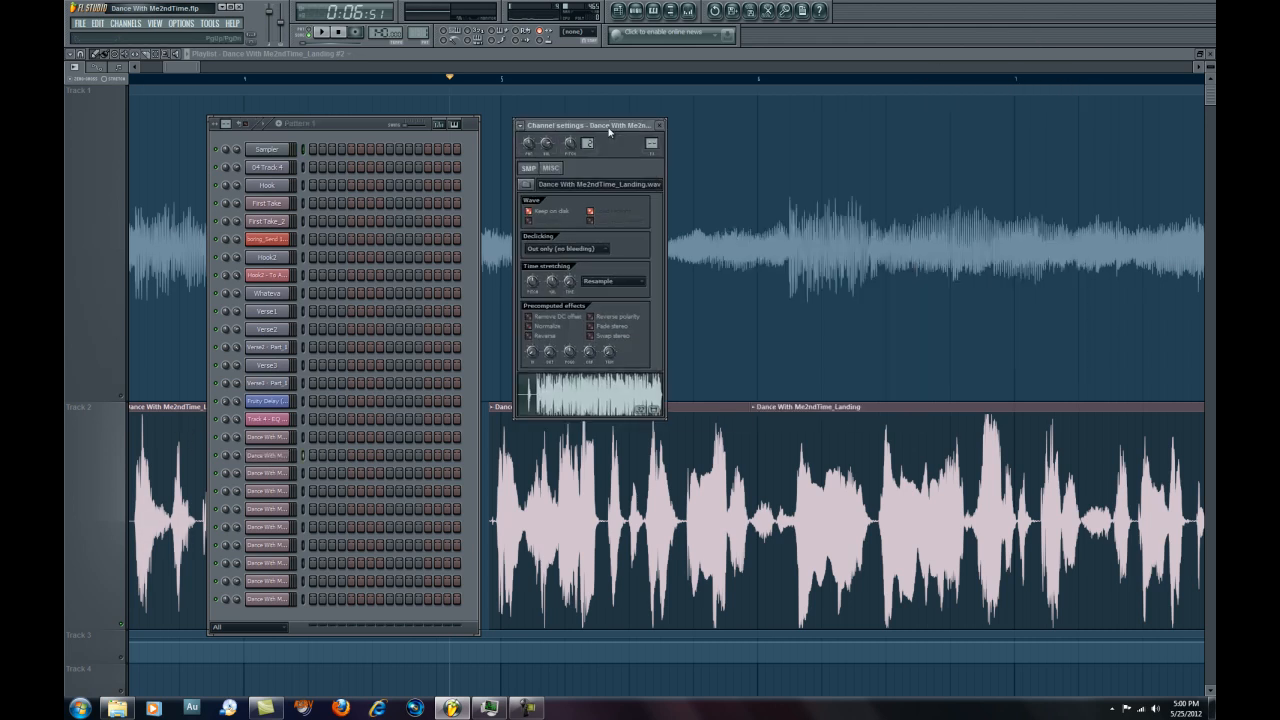
click(642, 286)
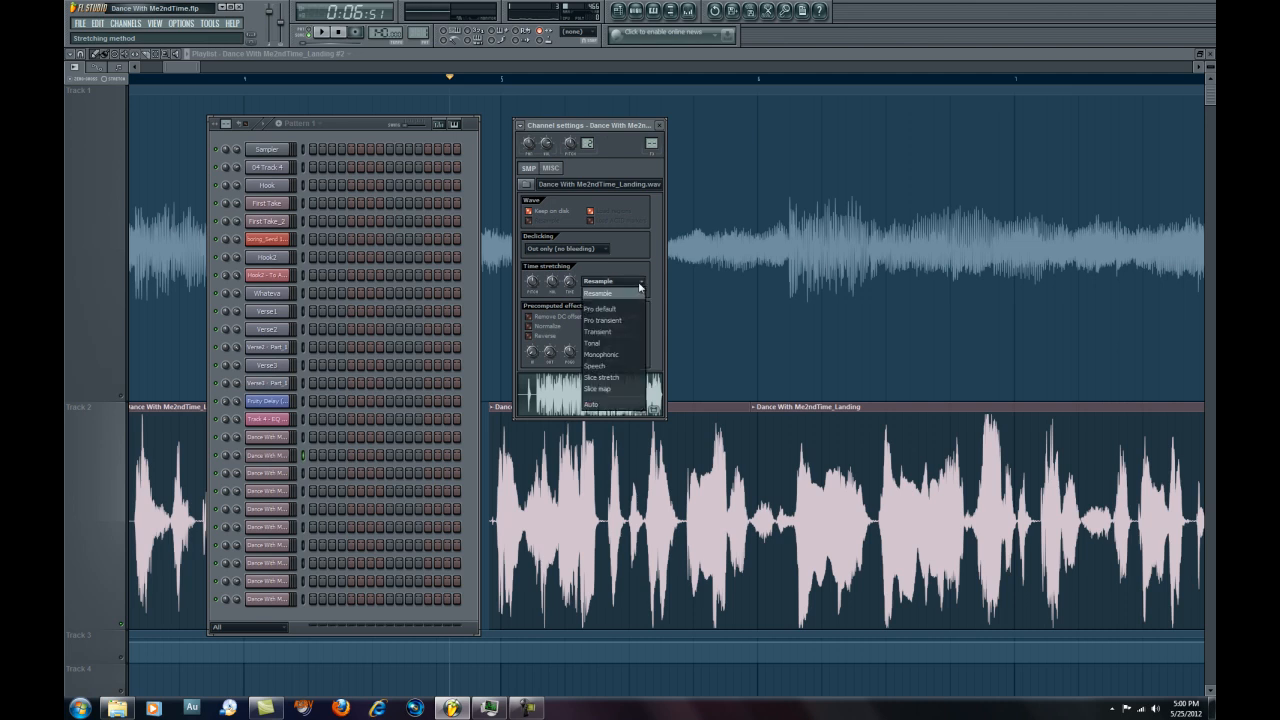
click(616, 404)
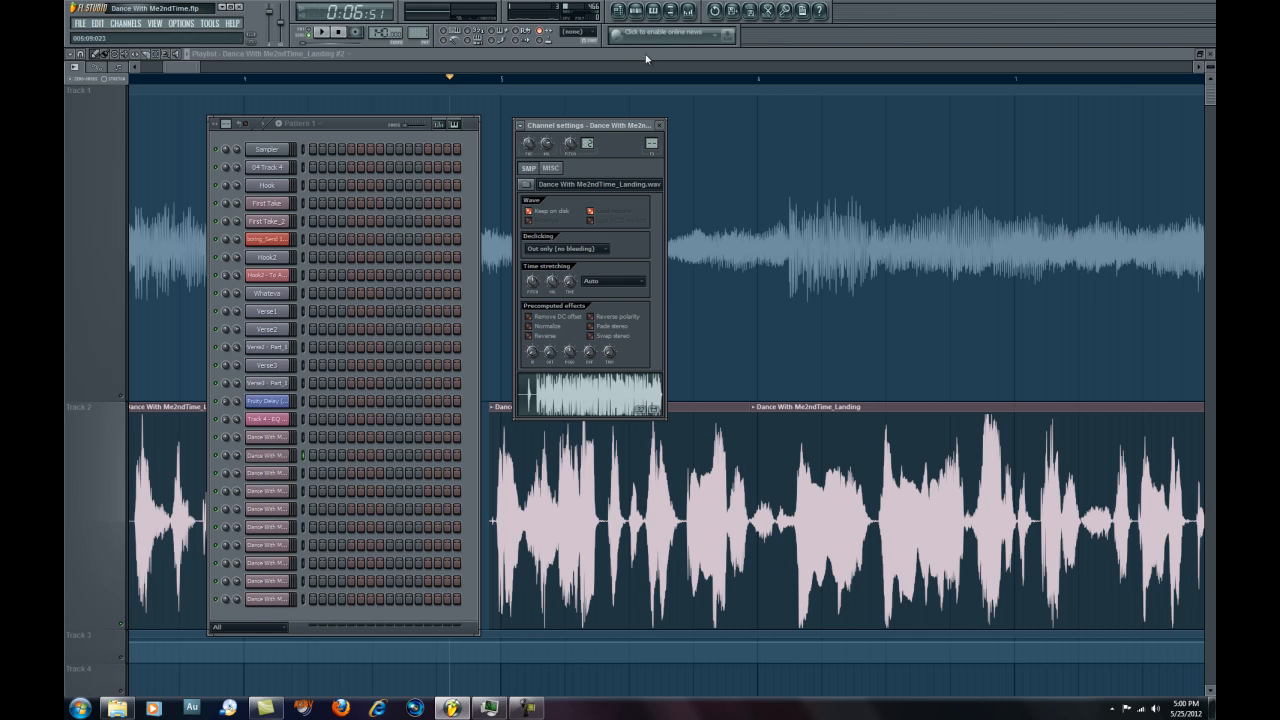
click(646, 58)
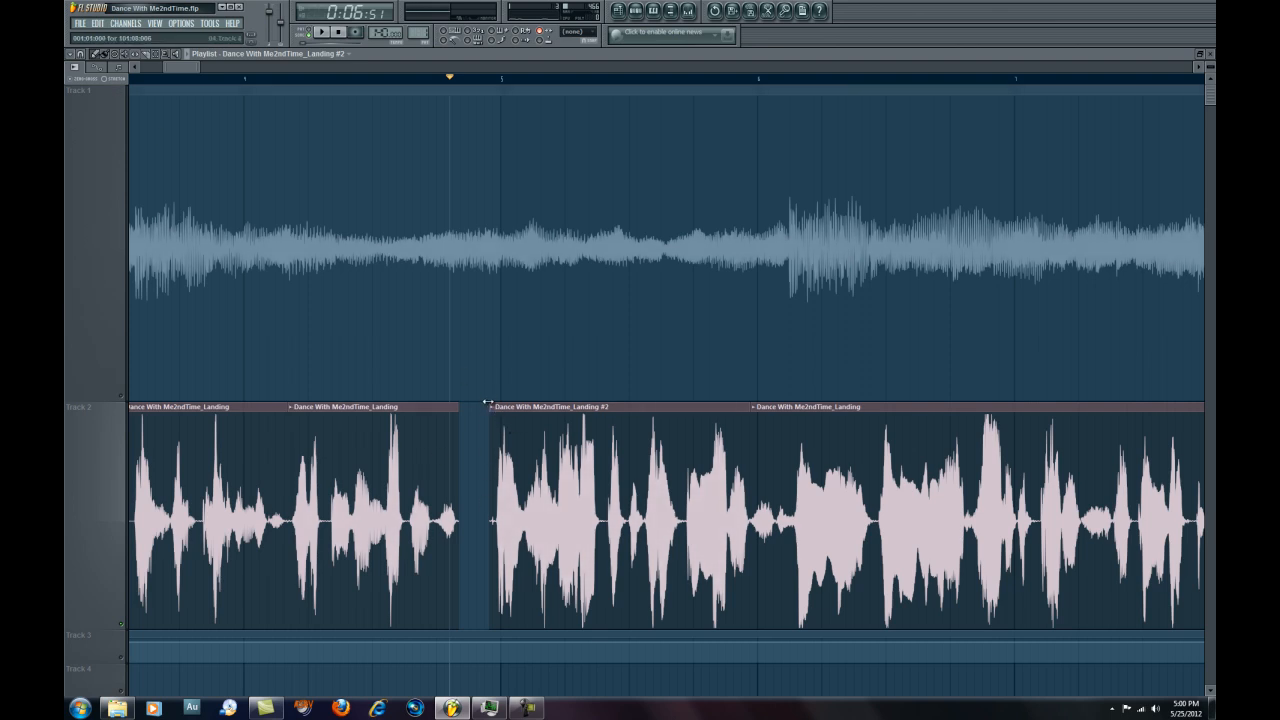
Trim the start of the third phrase clip up to its waveform and unsolo Track 2, playing from just before bar 5.
mouse_move(491, 408)
mouse_down()
mouse_move(594, 423)
mouse_move(478, 423)
mouse_move(608, 423)
mouse_move(446, 418)
mouse_move(493, 412)
mouse_up()
key(space)
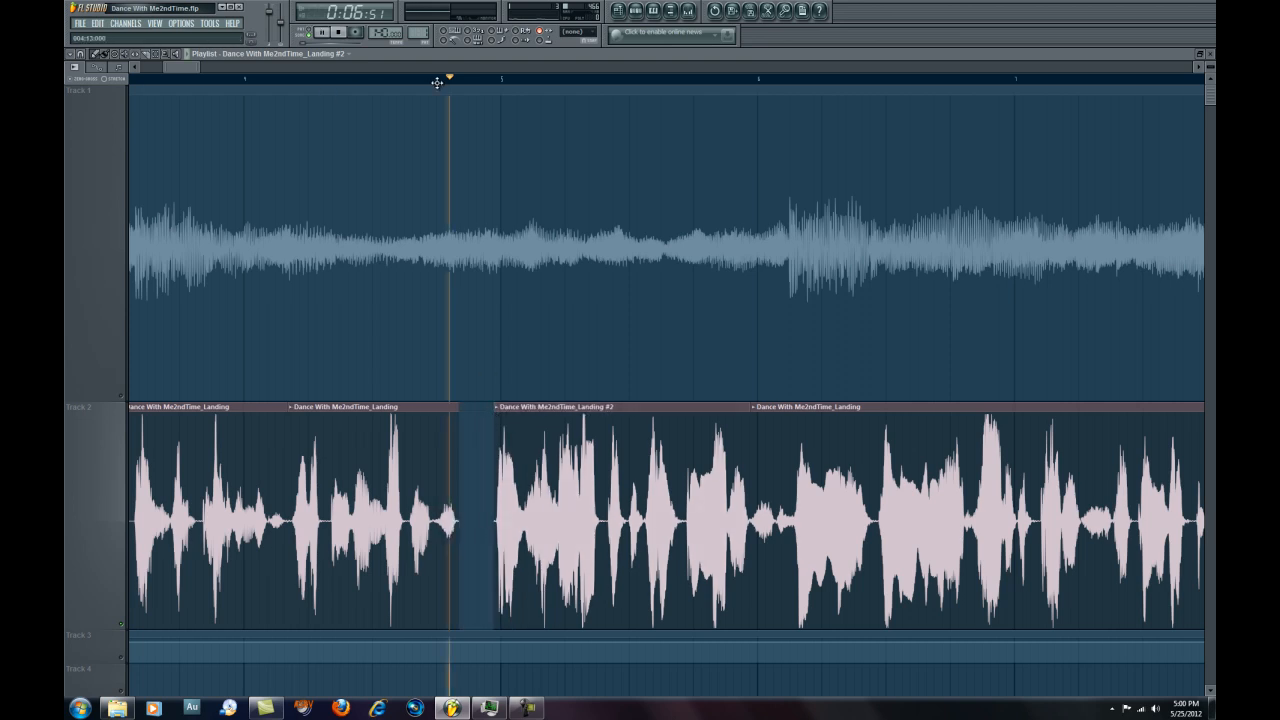
key(space)
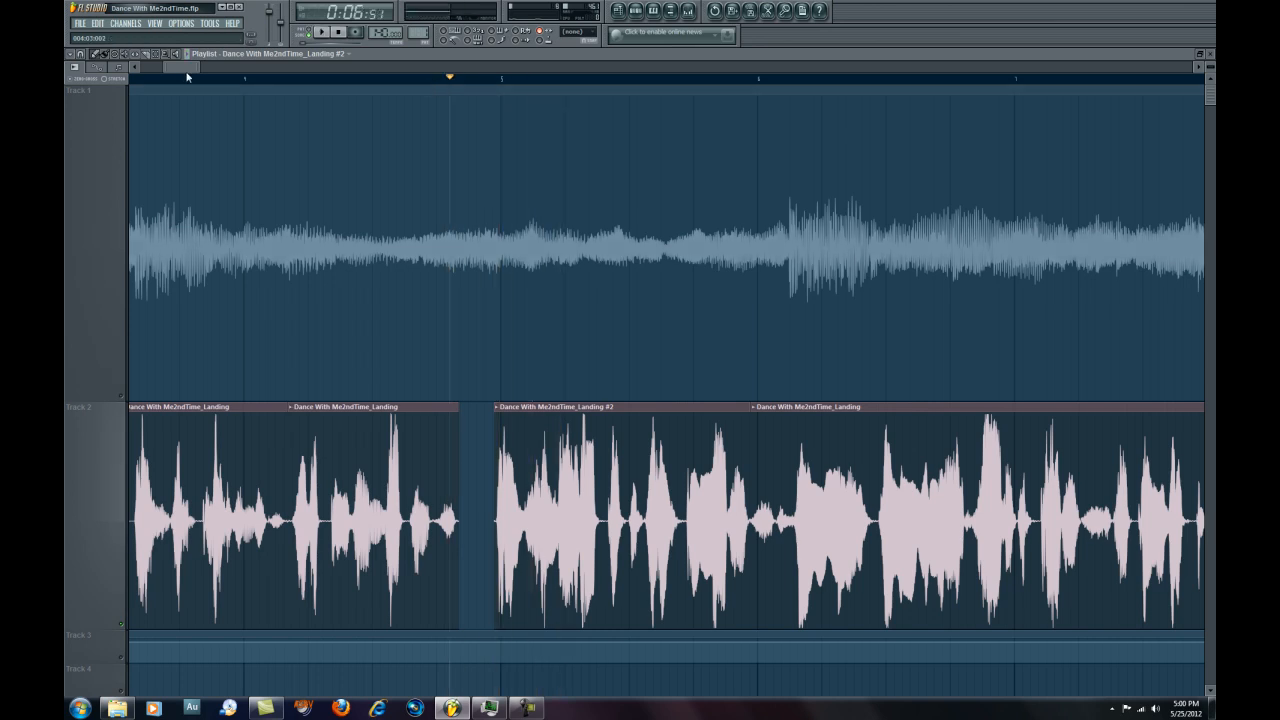
right_click(123, 628)
key(space)
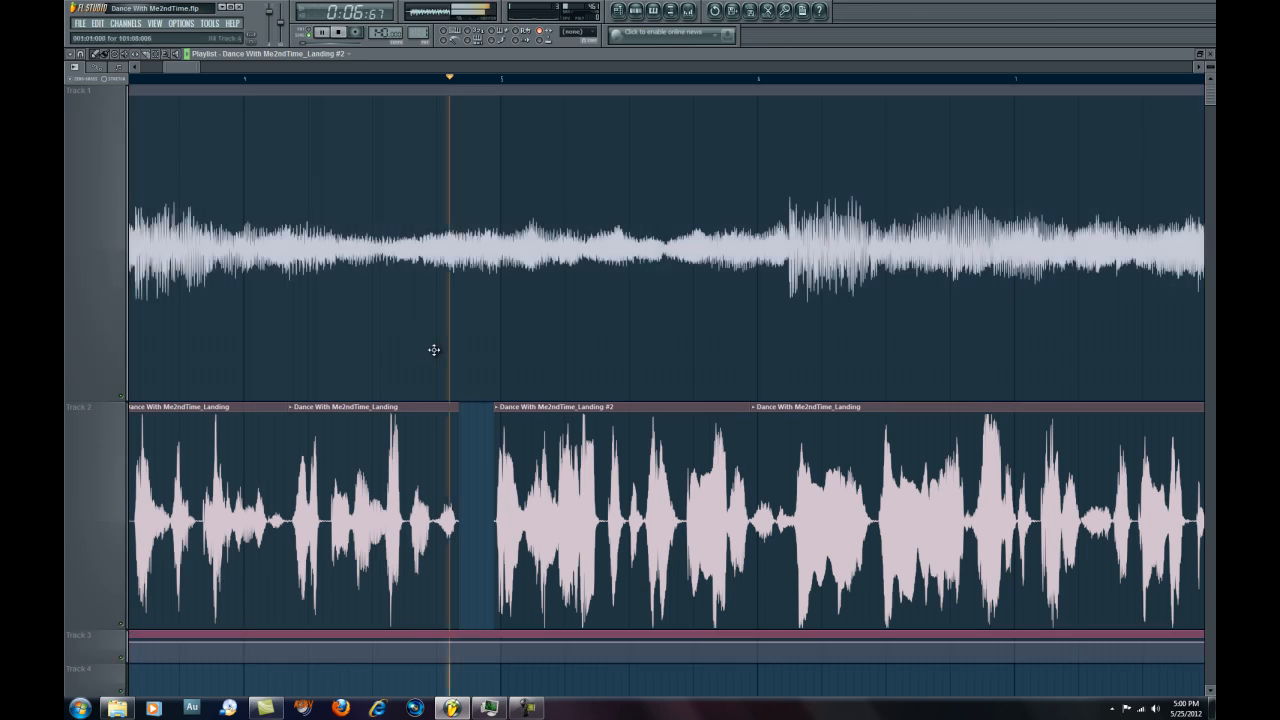
key(space)
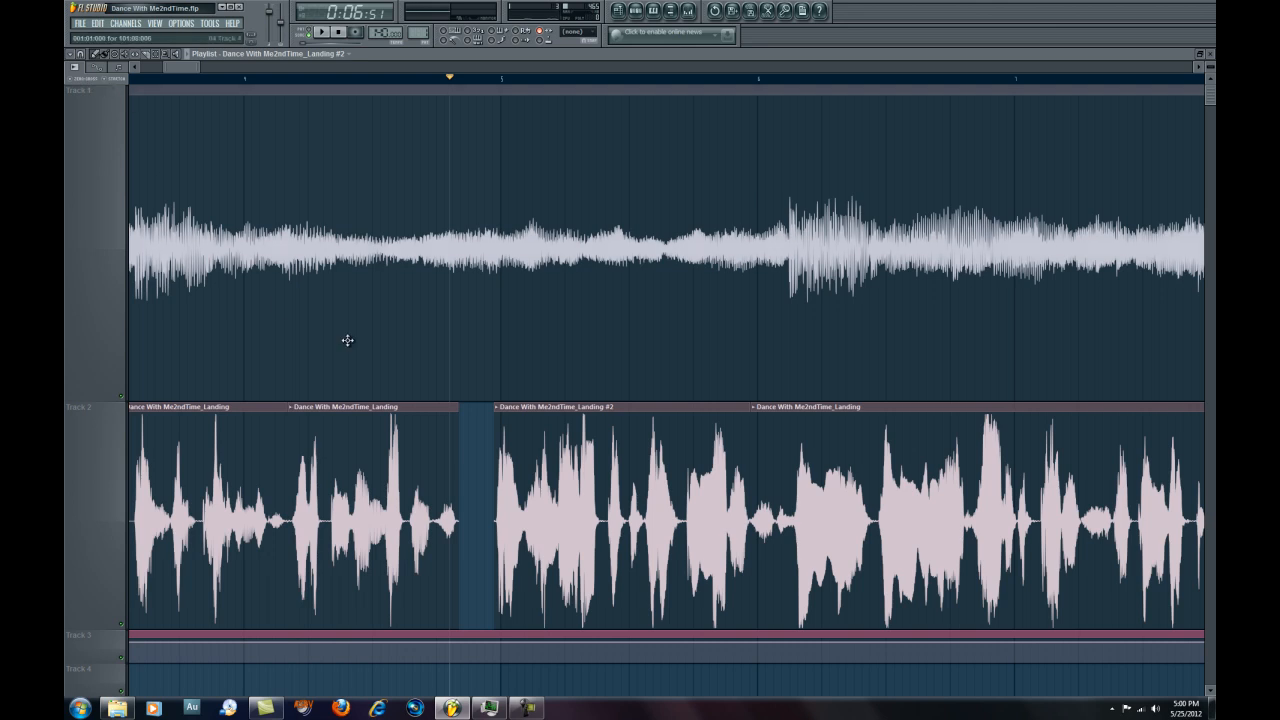
Stretch the start of the third phrase clip back to the second phrase's end and play from before bar 4.
drag(493, 408, 457, 428)
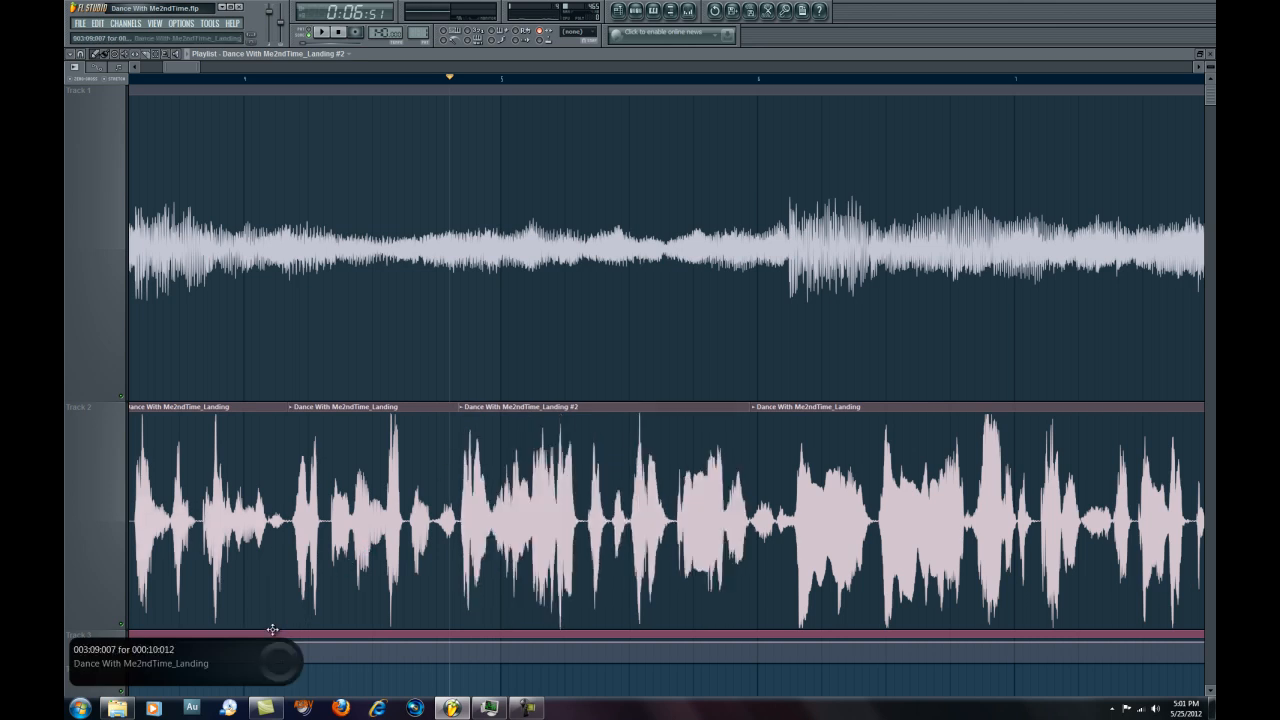
click(135, 79)
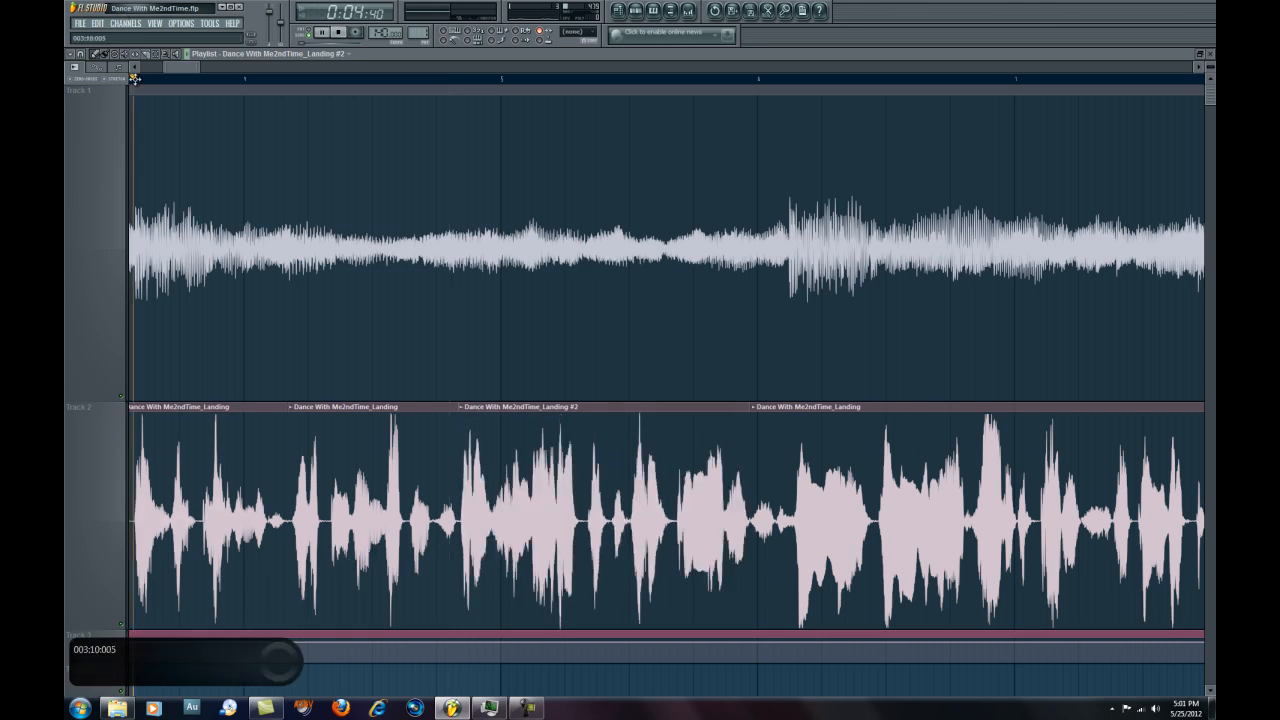
key(space)
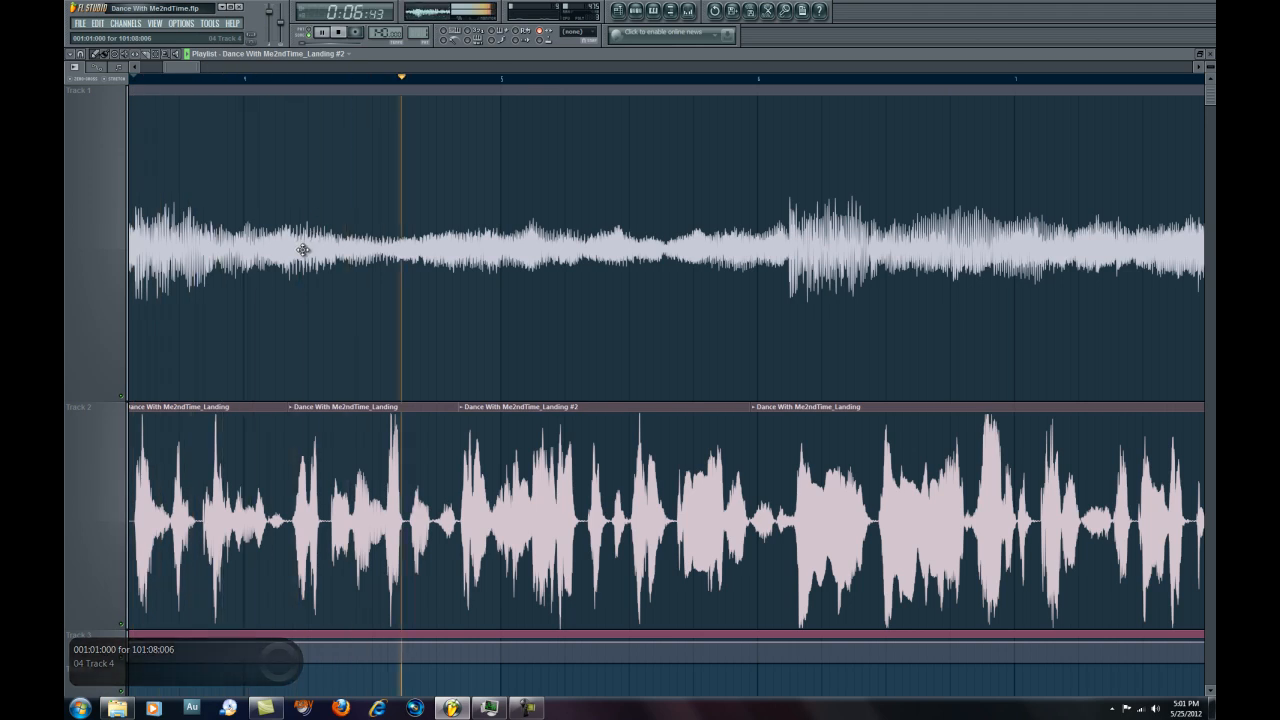
key(space)
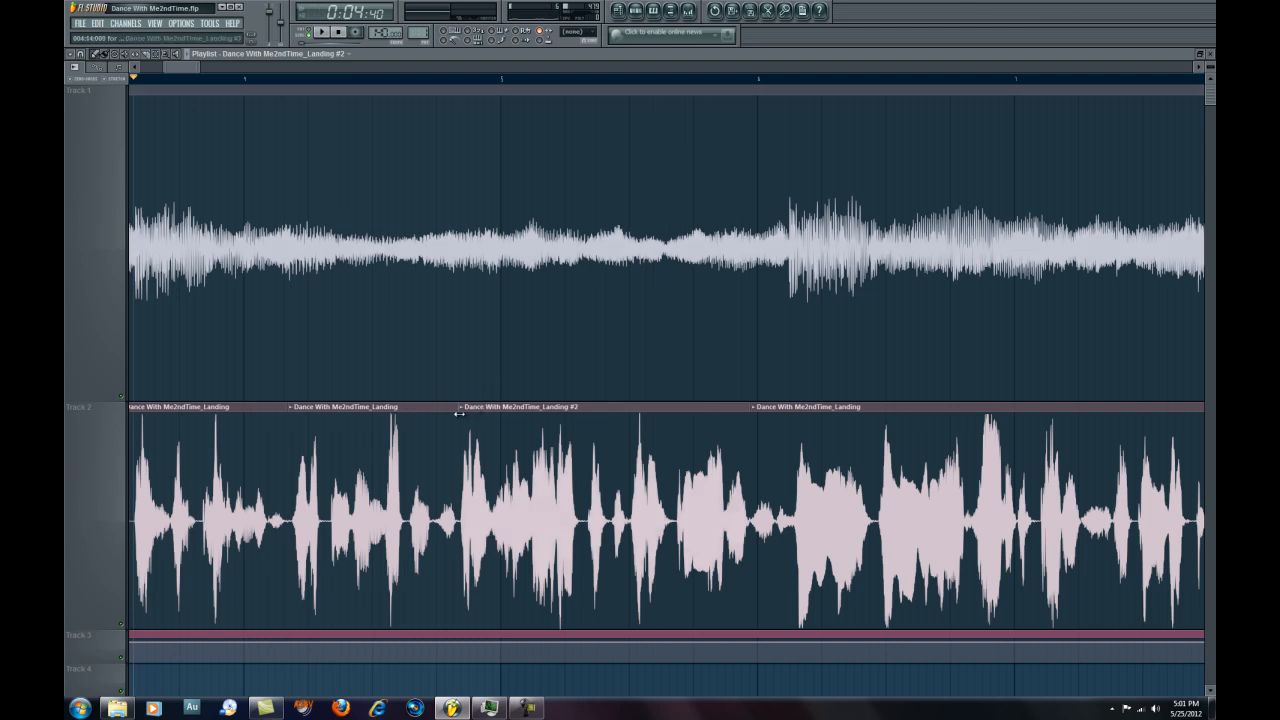
Stretch the third phrase's start slightly later in two small adjustments, replaying after each, and trim off the second phrase's end.
drag(459, 413, 469, 418)
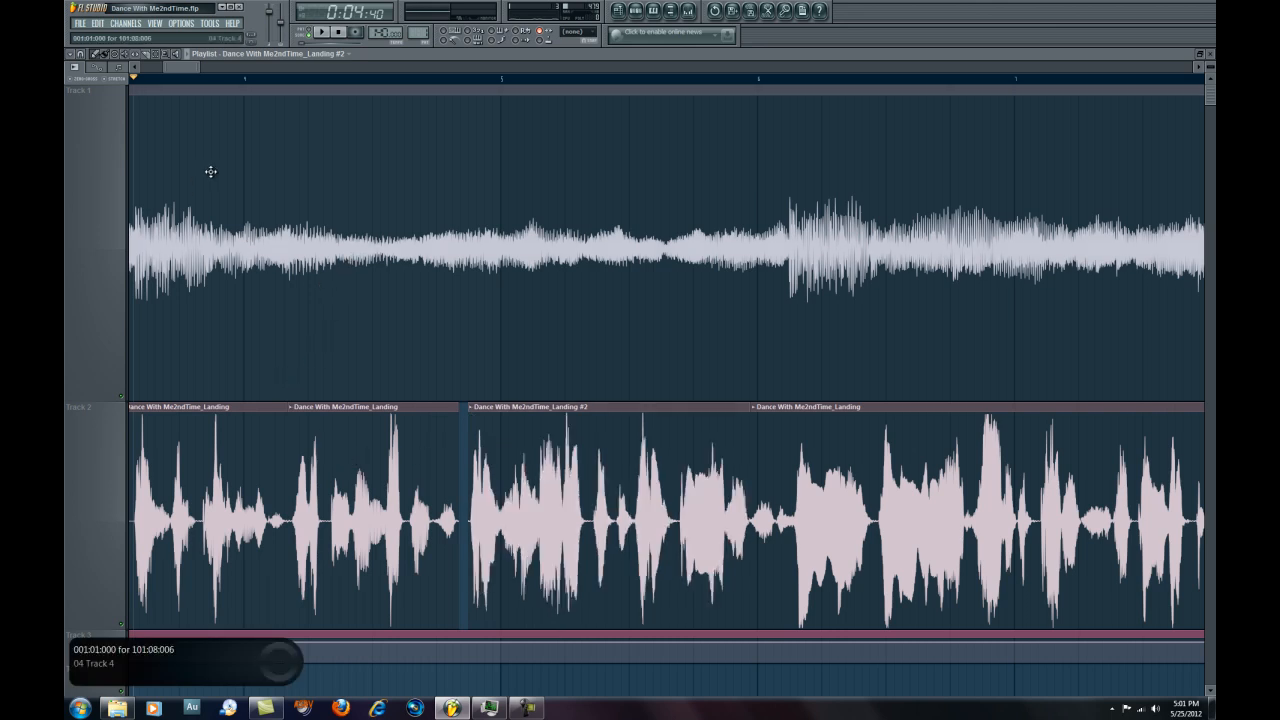
key(space)
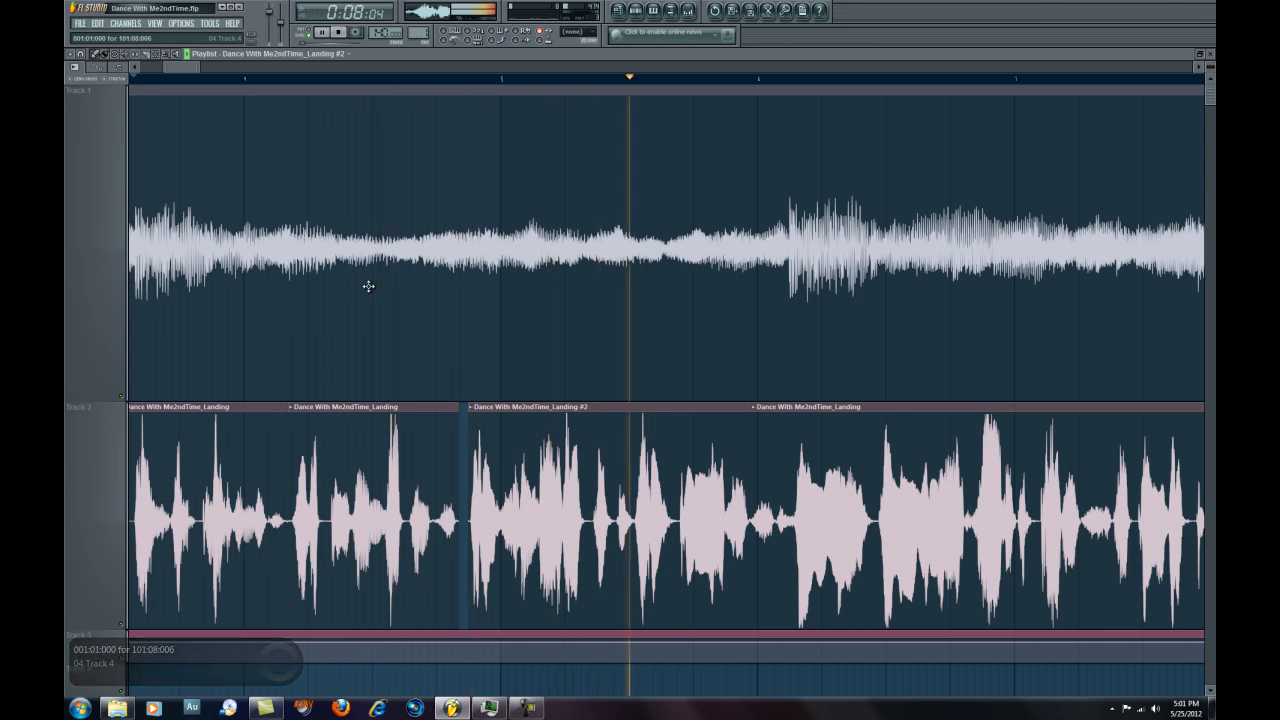
key(space)
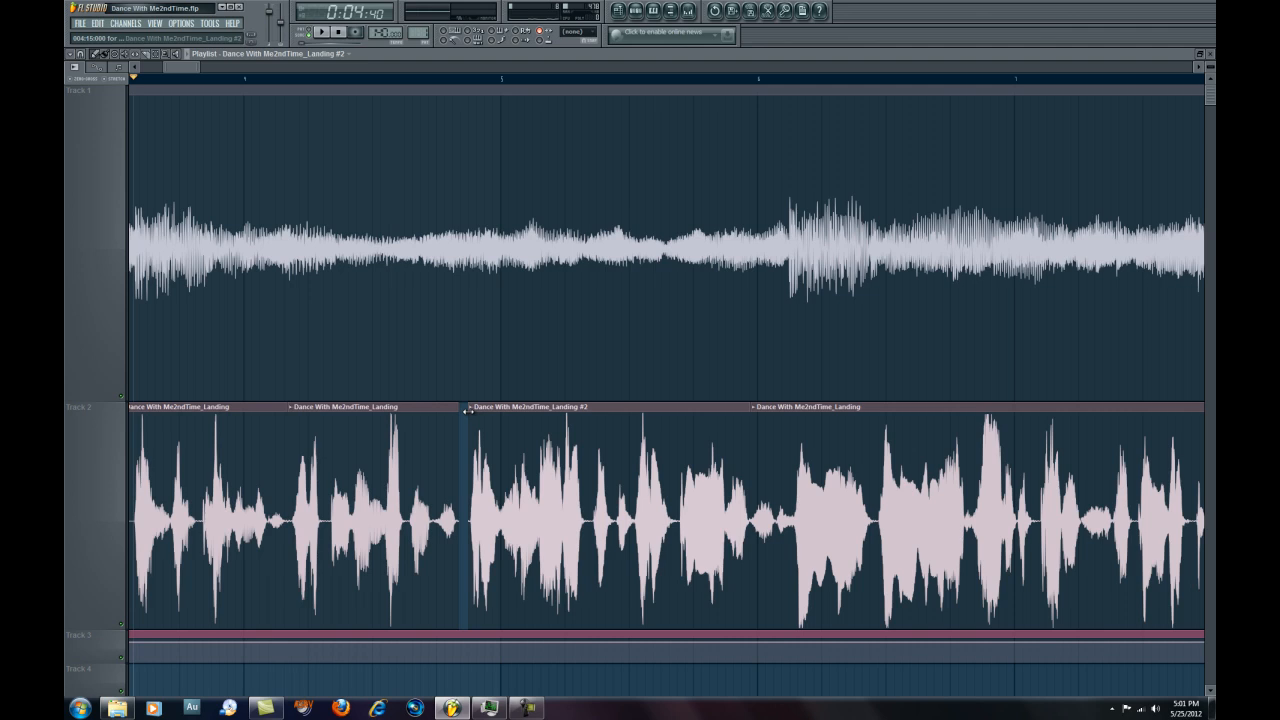
drag(466, 410, 473, 415)
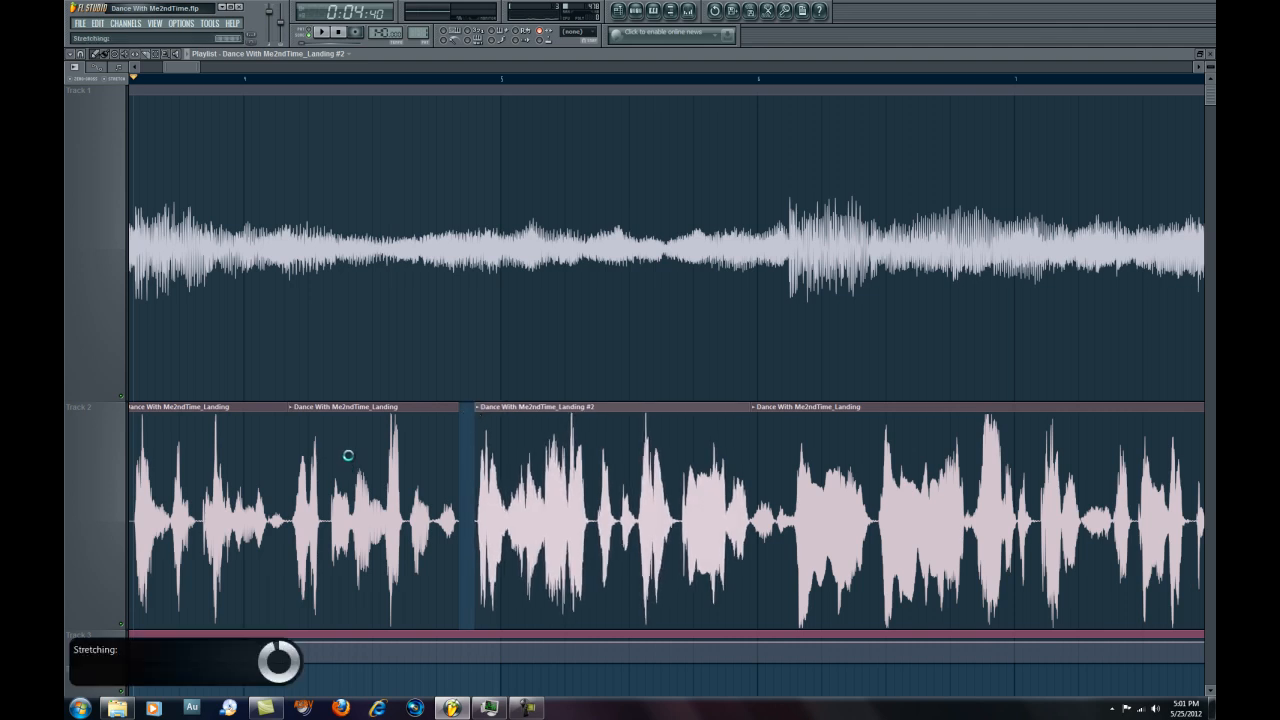
key(space)
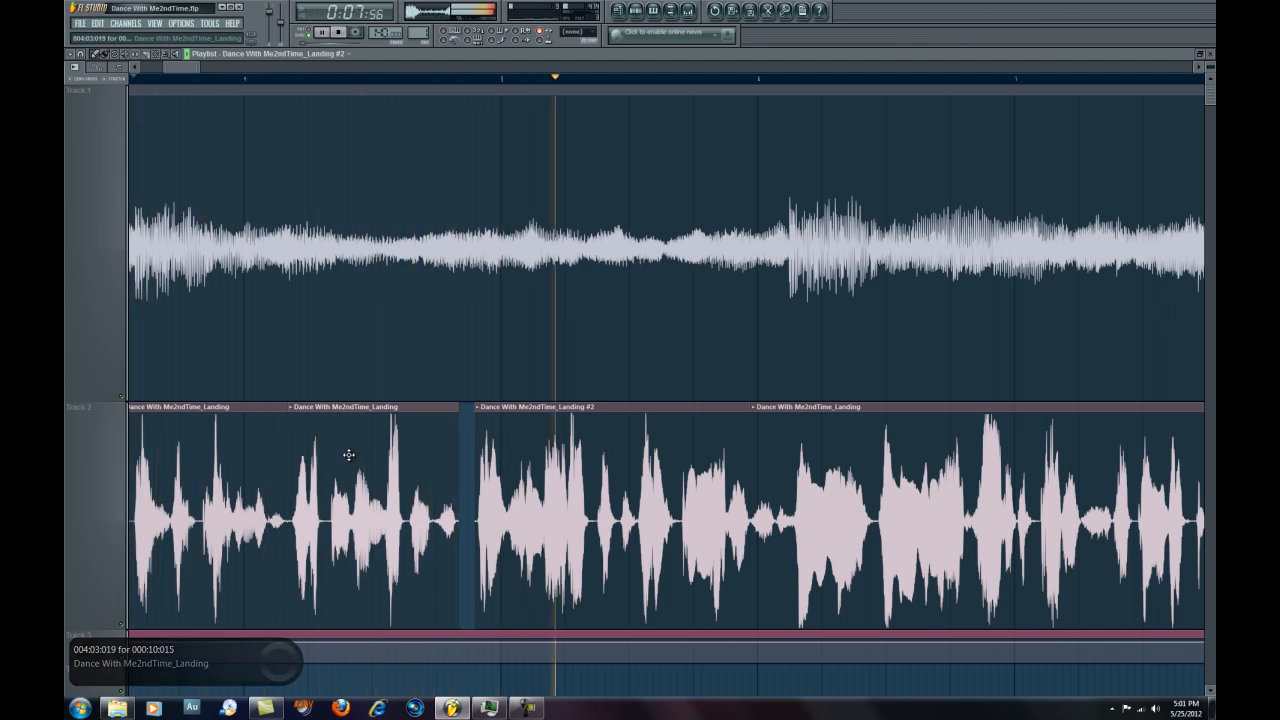
key(space)
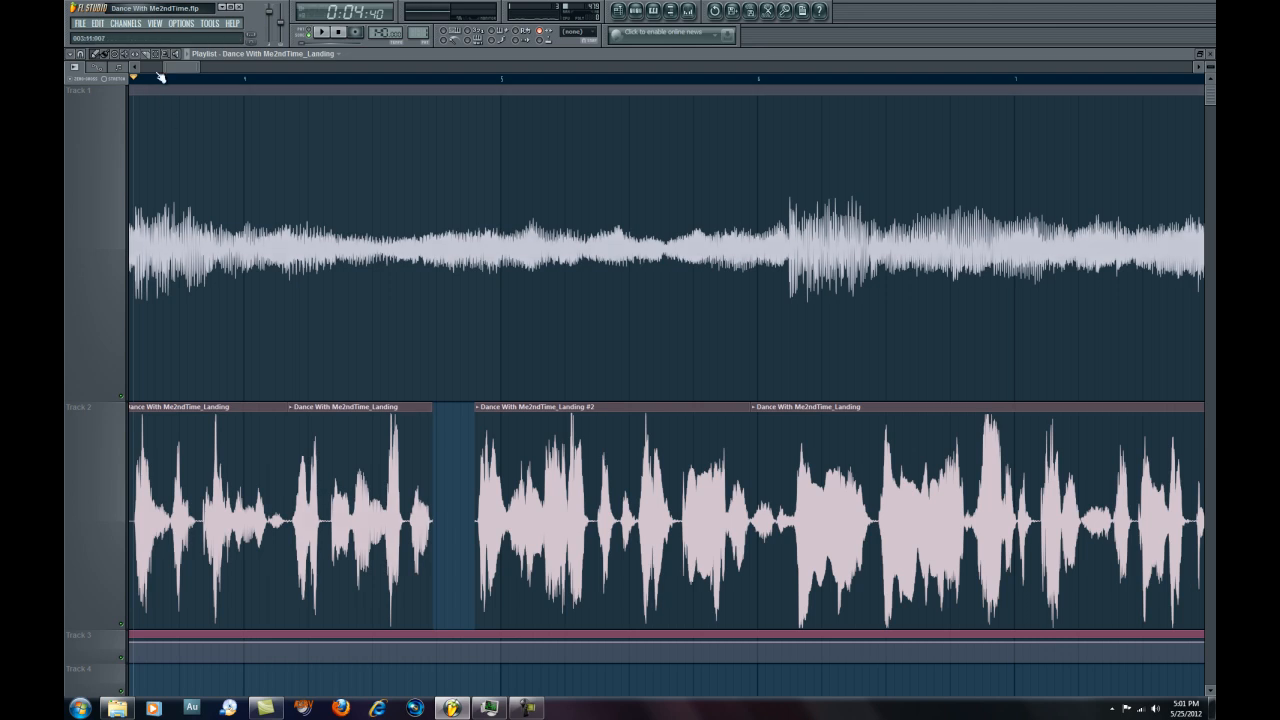
Move the whole third phrase clip earlier, leaving a small gap after the second phrase, and check the timing by playing from before bar 4.
key(space)
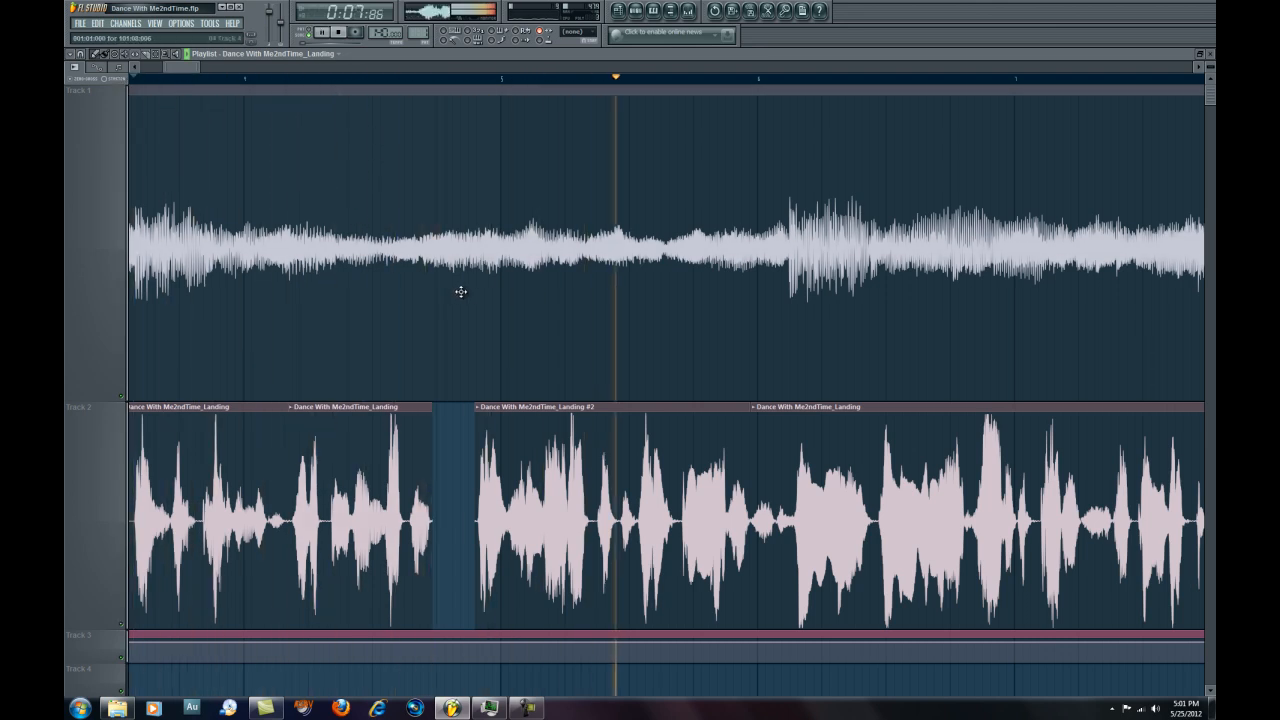
key(space)
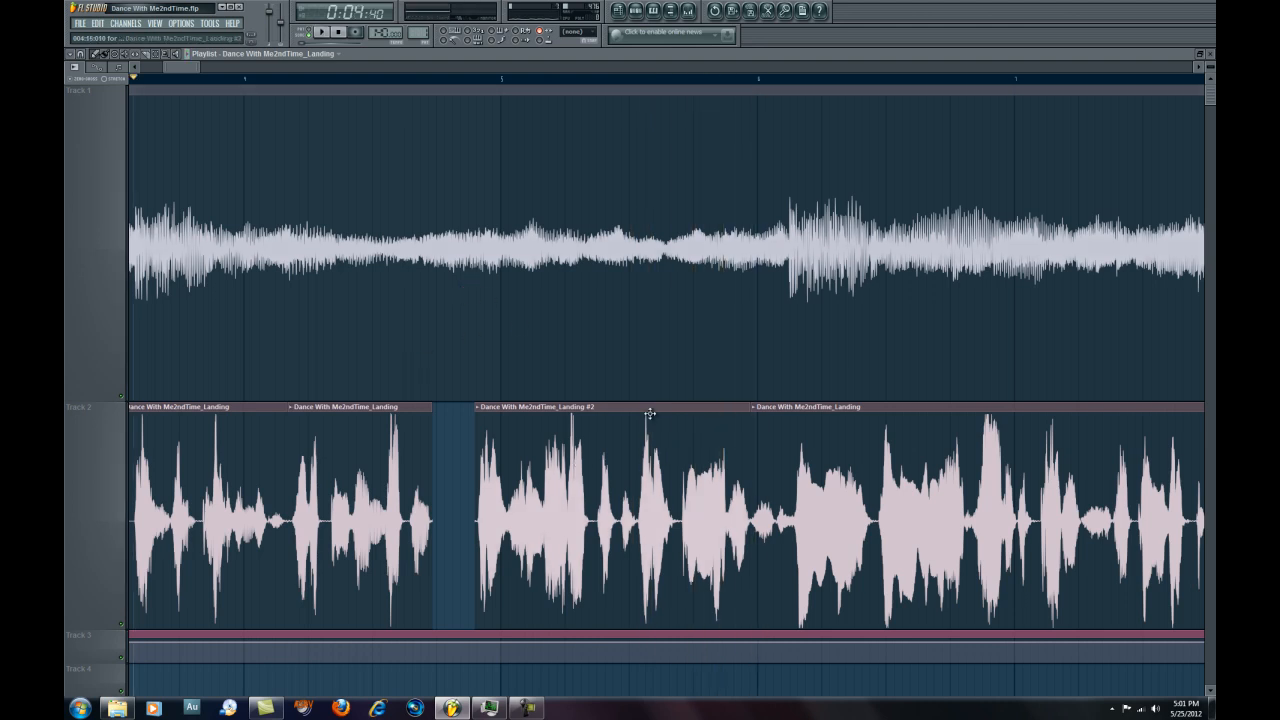
drag(624, 407, 584, 414)
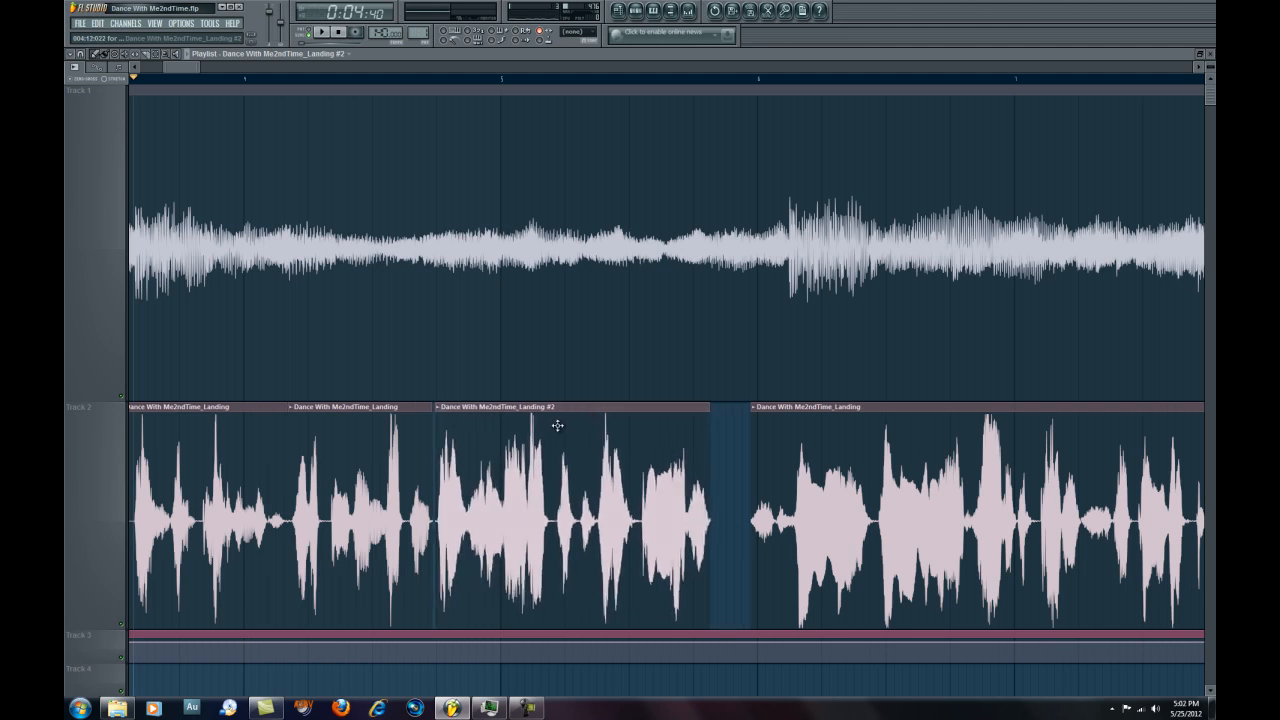
key(space)
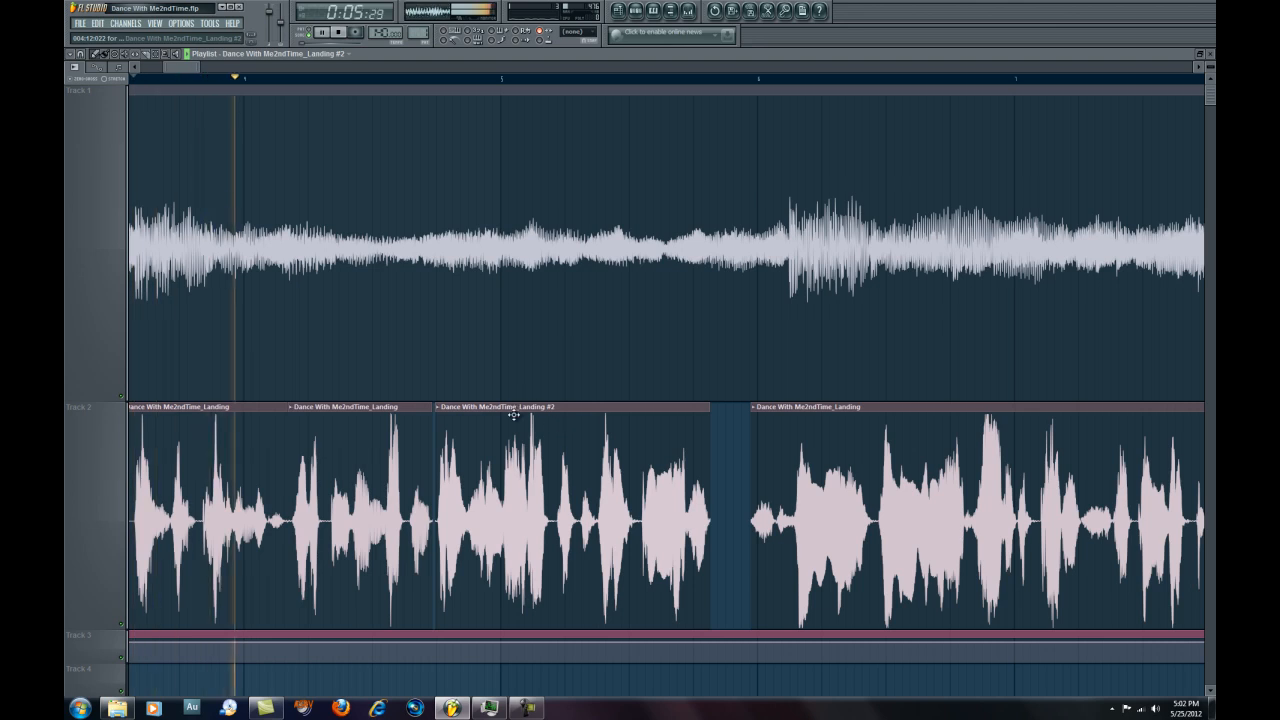
key(space)
drag(525, 408, 534, 408)
key(space)
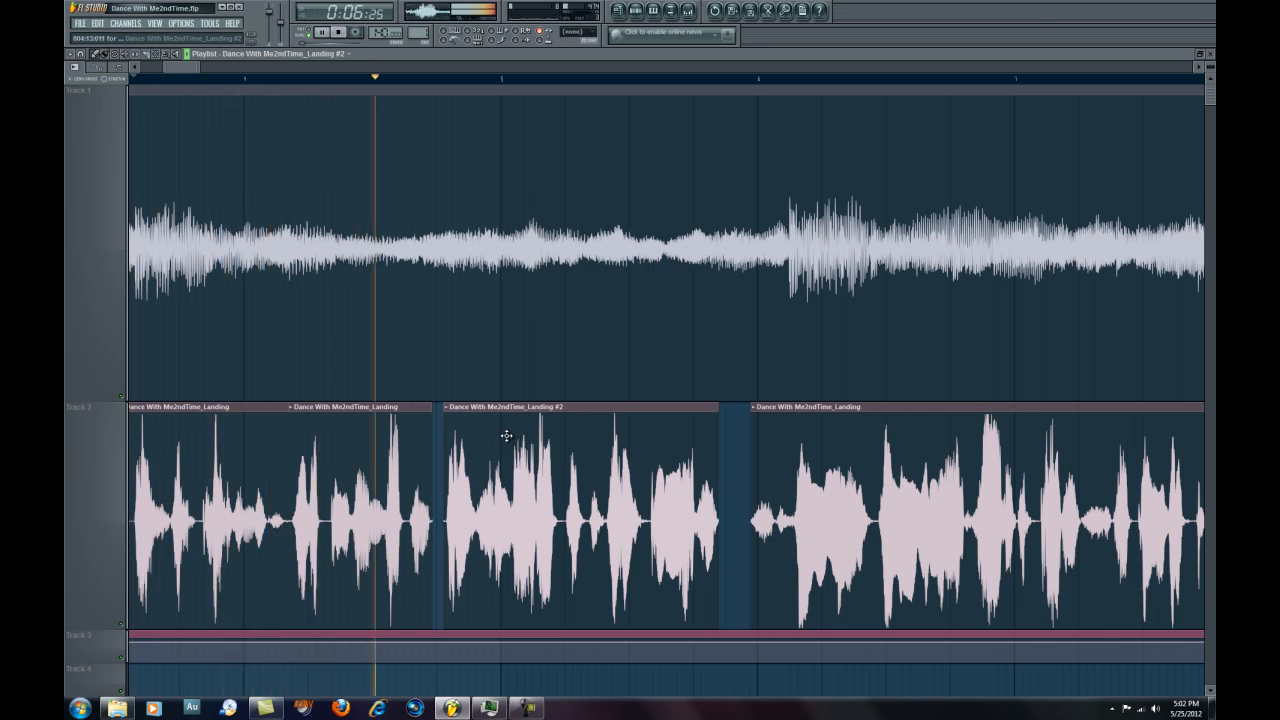
Shift the third phrase clip slightly later and replay from before bar 4 to check its timing.
key(space)
drag(517, 412, 525, 412)
key(space)
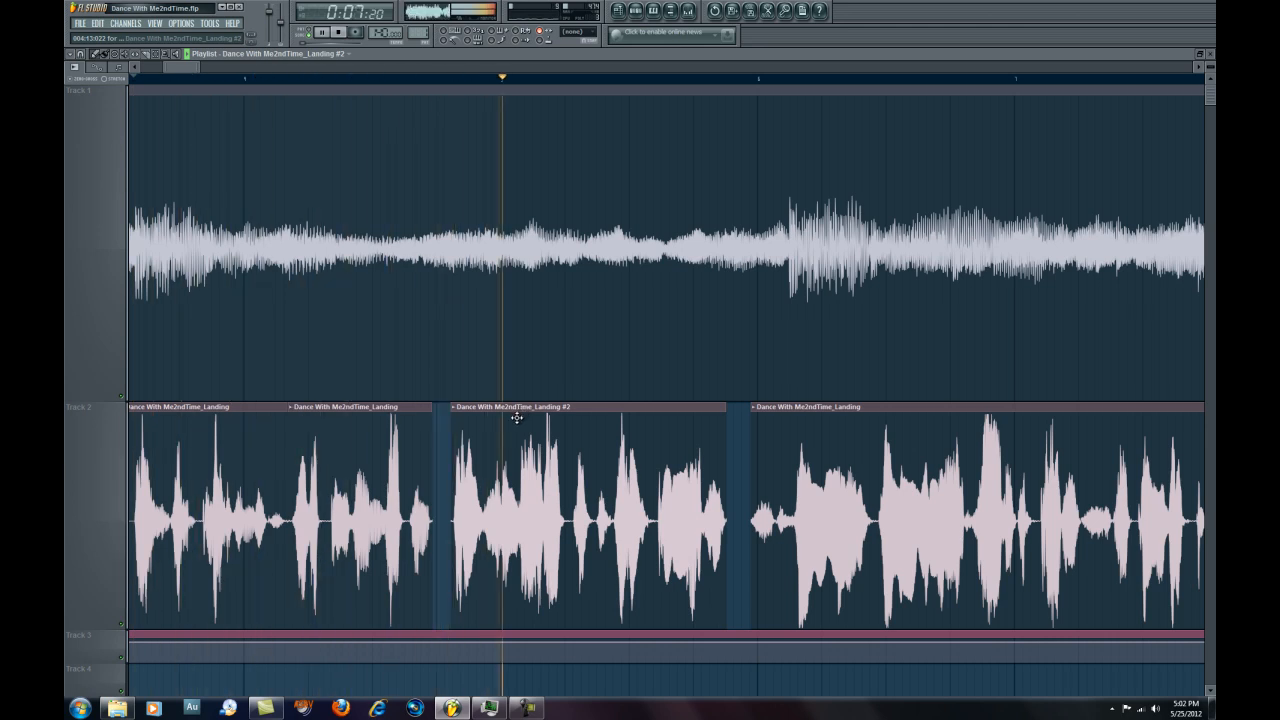
key(space)
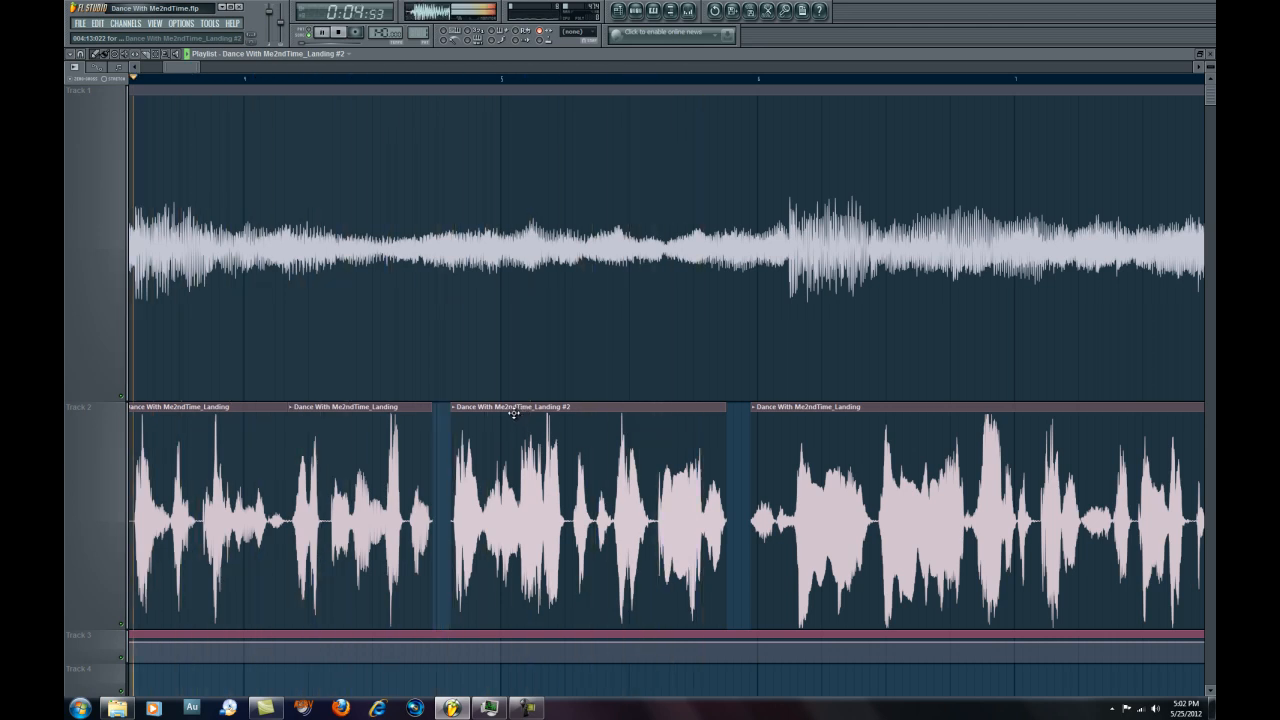
Trim the second phrase clip's end slightly closer to its waveform and replay the transition into the third phrase.
scroll(433, 90, up, 3)
scroll(433, 90, up, 2)
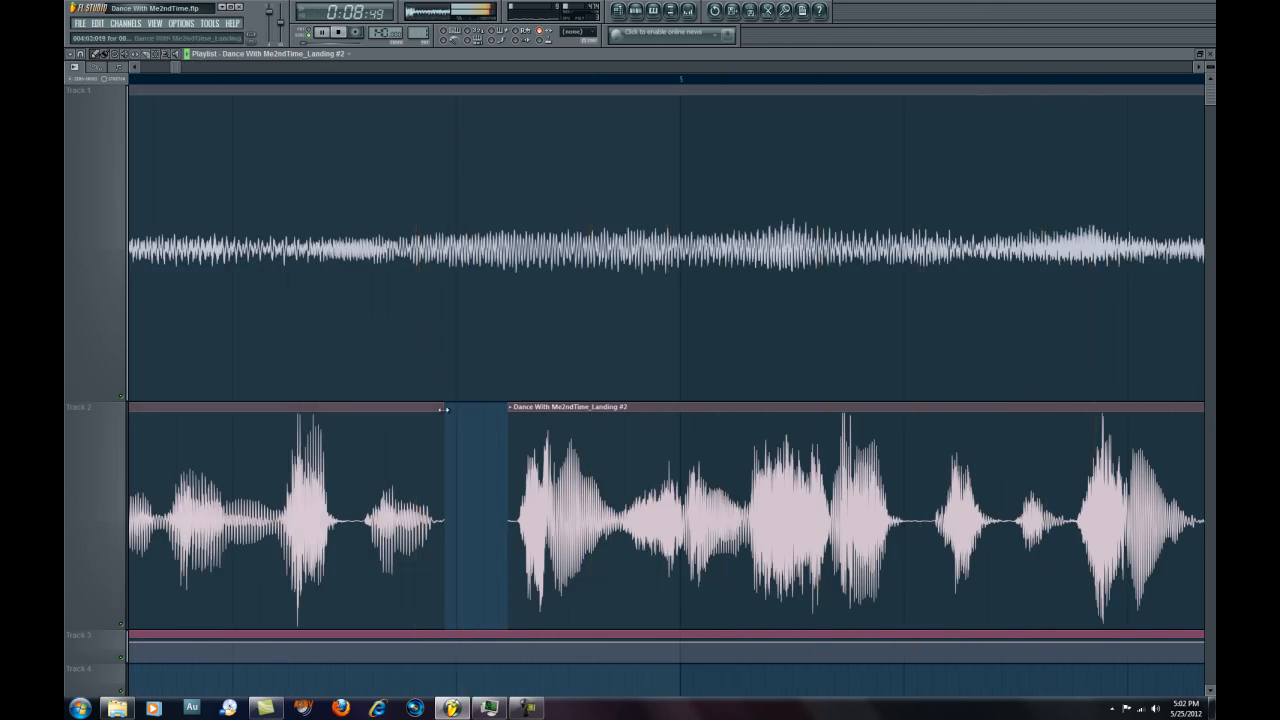
mouse_move(462, 414)
mouse_down()
mouse_move(523, 427)
mouse_move(449, 429)
mouse_up()
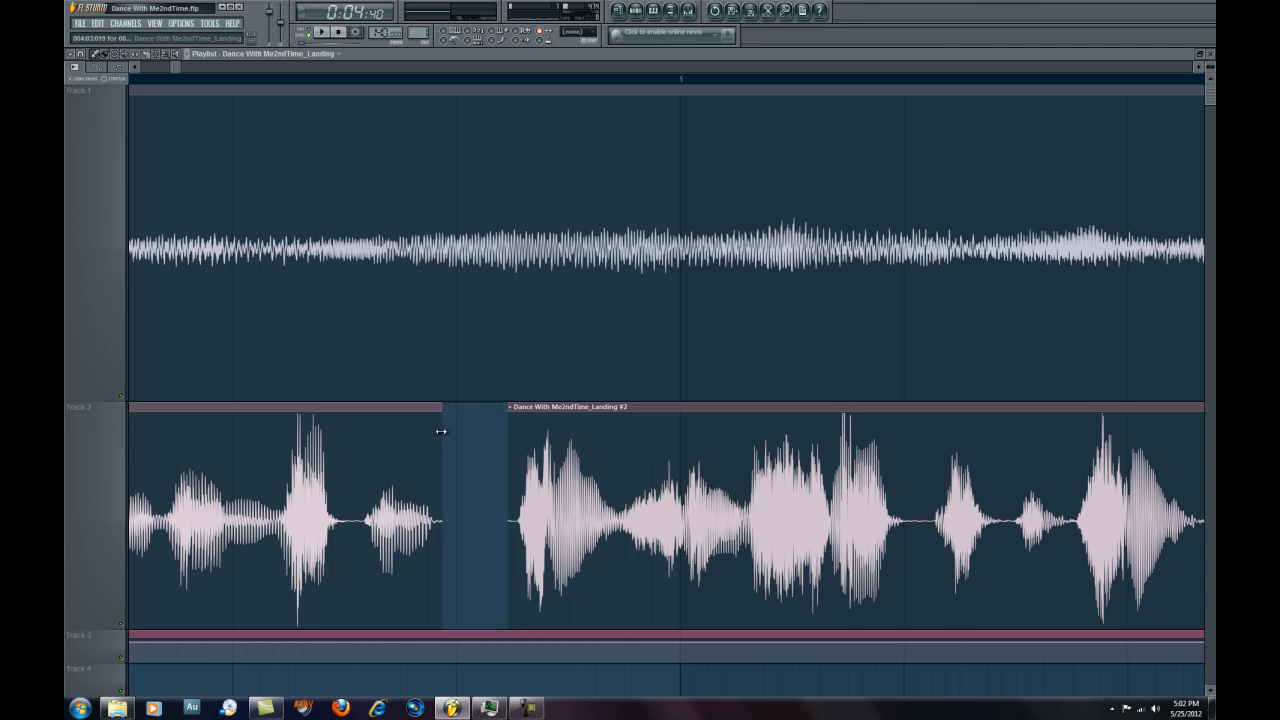
key(space)
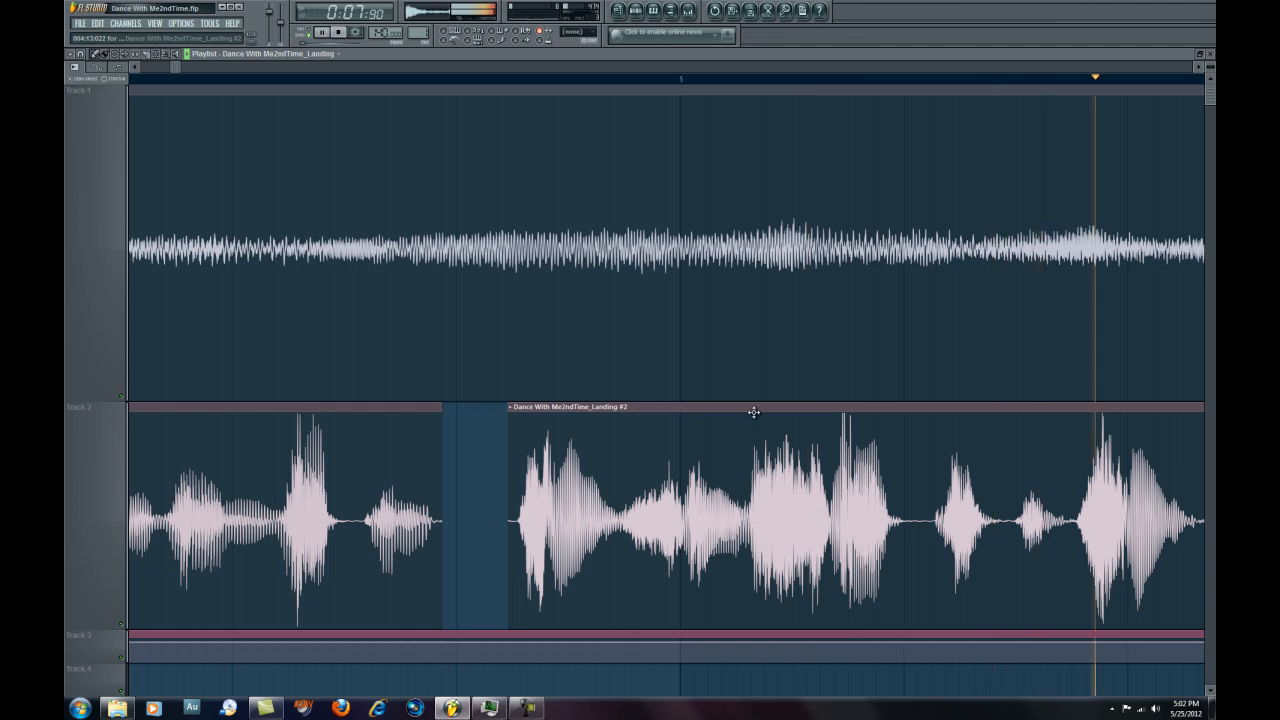
Play the song from just after bar 3 to check the timing of the adjusted vocal phrases.
scroll(354, 89, down, 10)
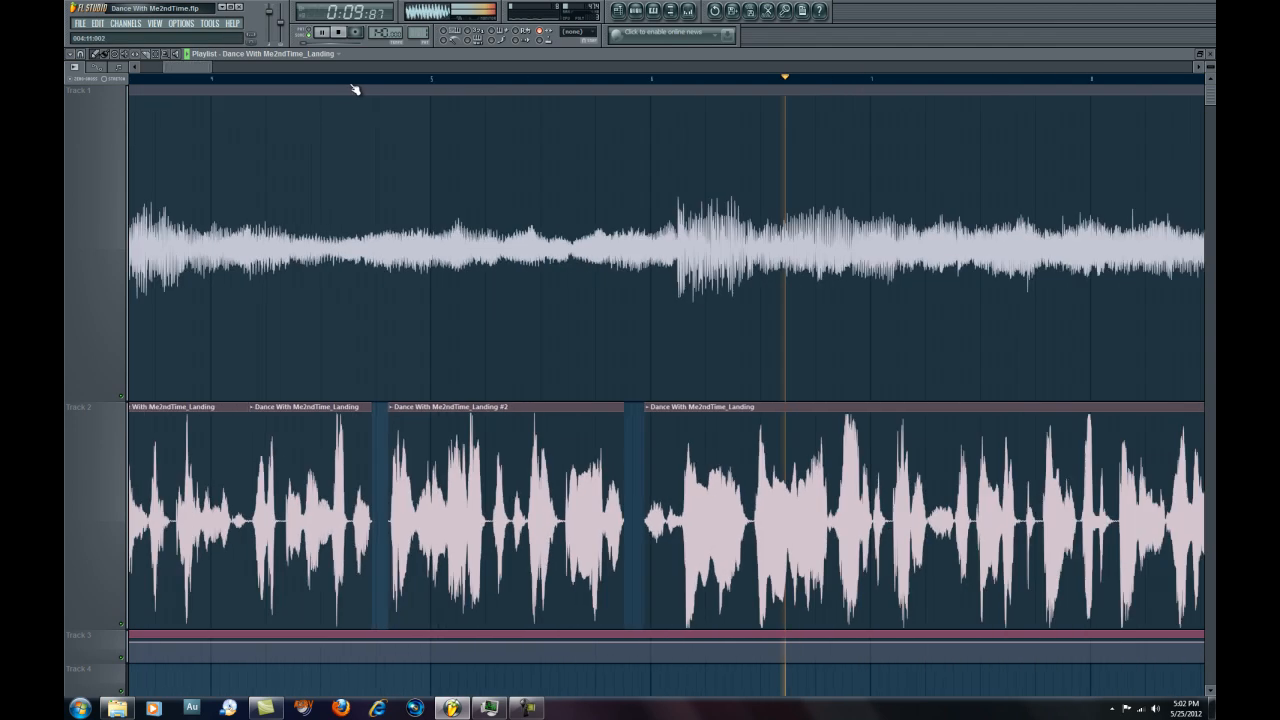
scroll(353, 89, down, 3)
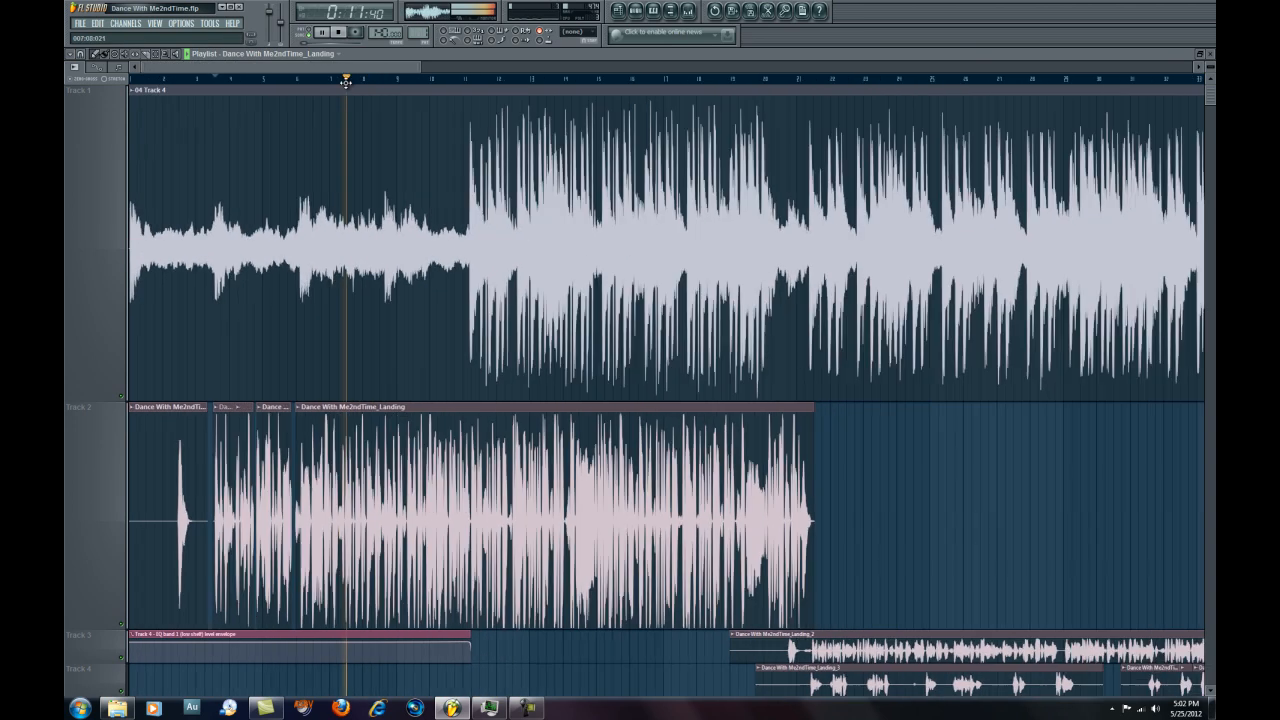
click(201, 79)
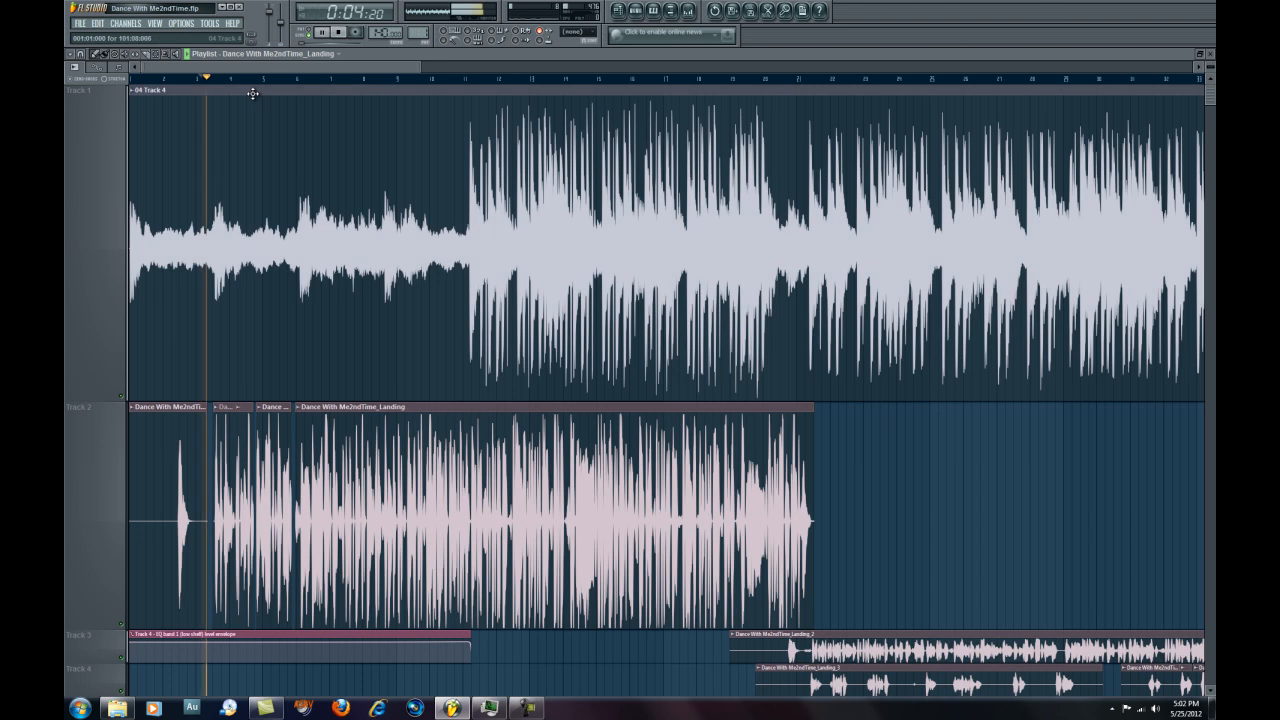
Slice the remaining Track 2 vocal midway through bar 7, just before bar 8, early in bar 8 and past its middle, replaying between cuts.
click(147, 54)
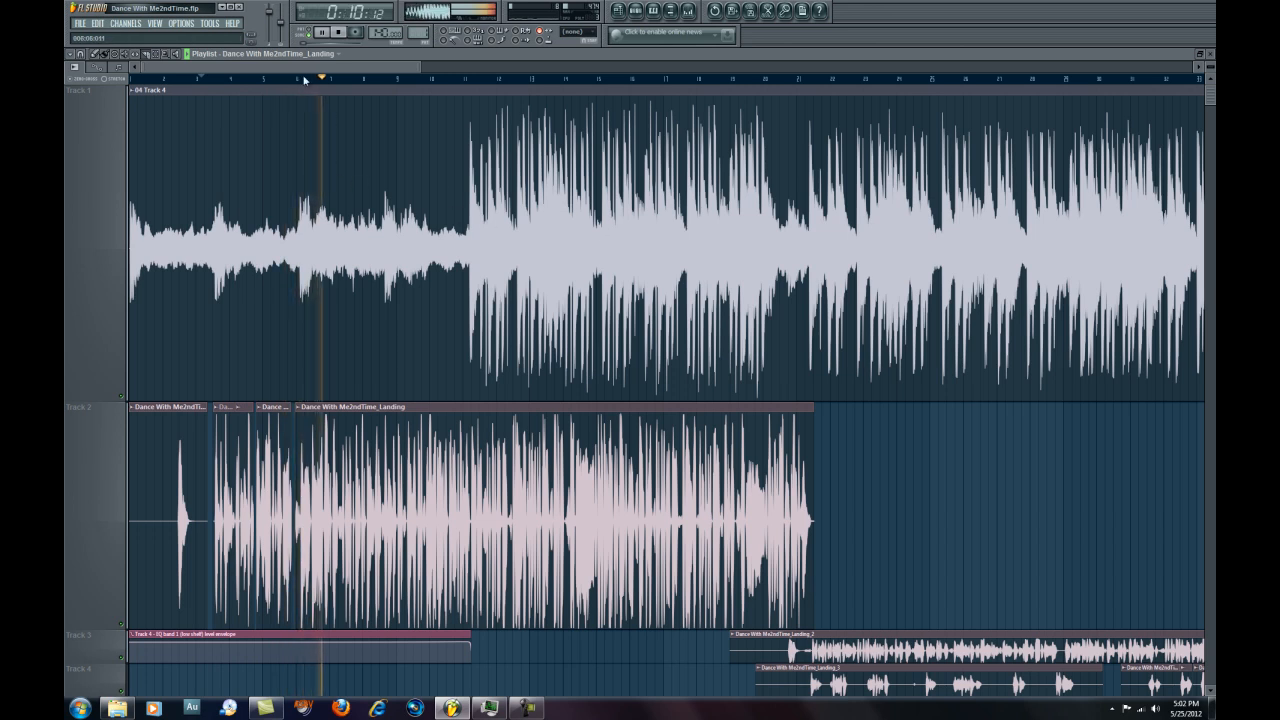
scroll(314, 80, up, 3)
scroll(314, 84, up, 2)
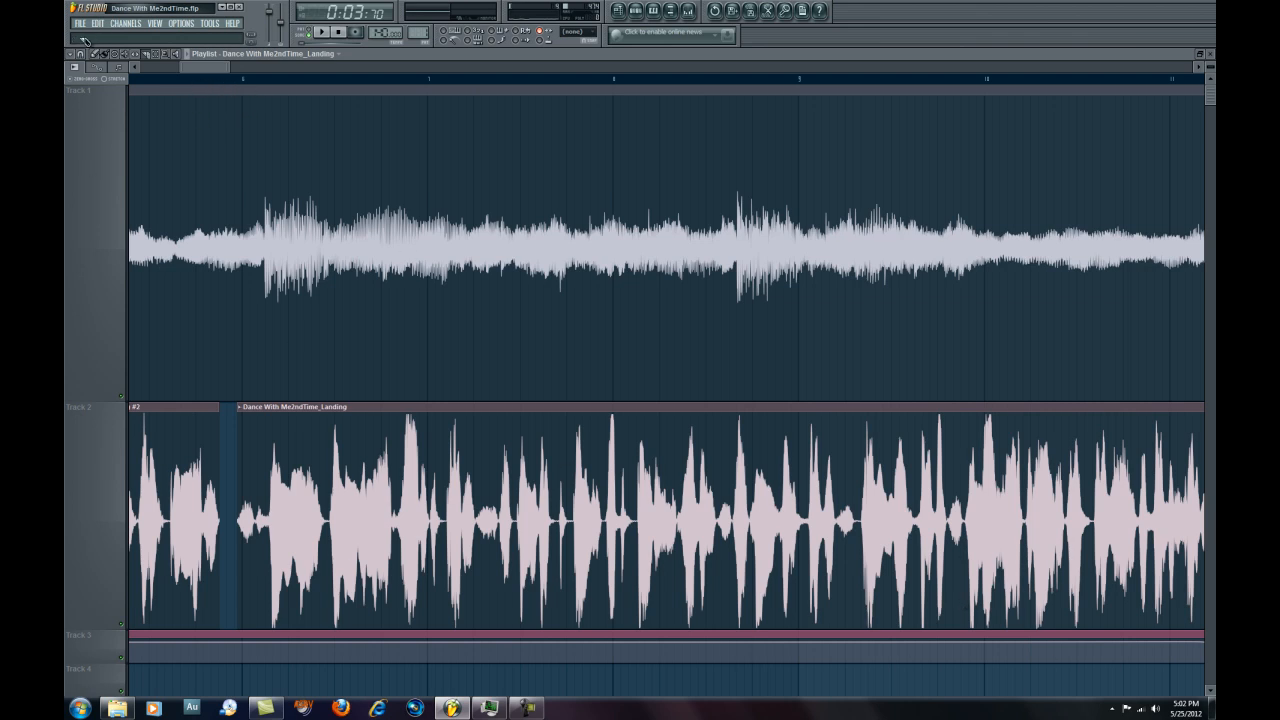
scroll(308, 90, up, 4)
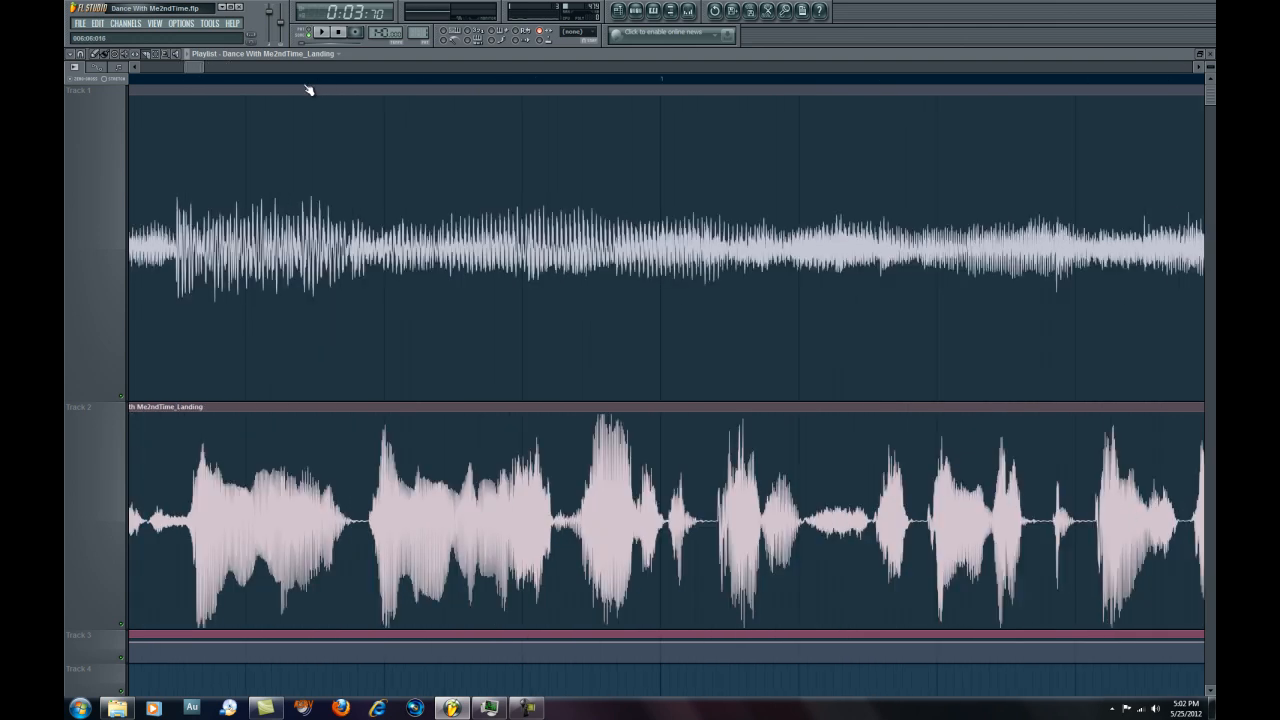
key(space)
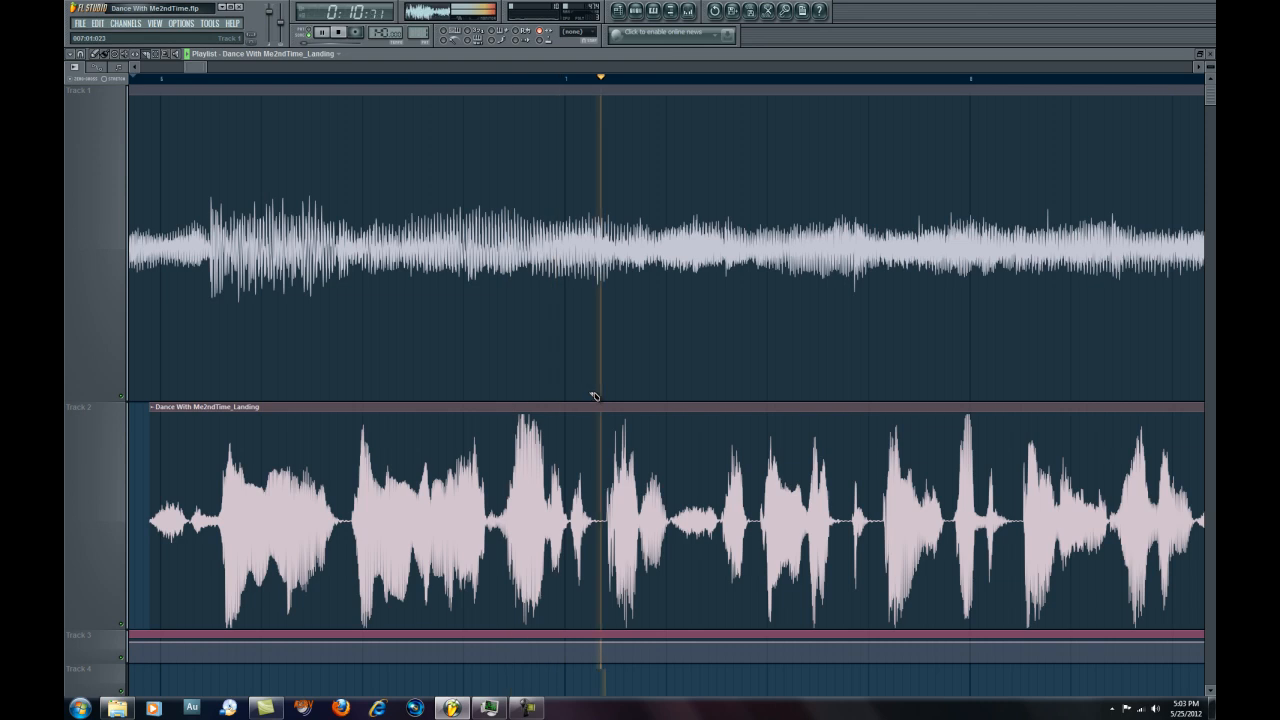
key(space)
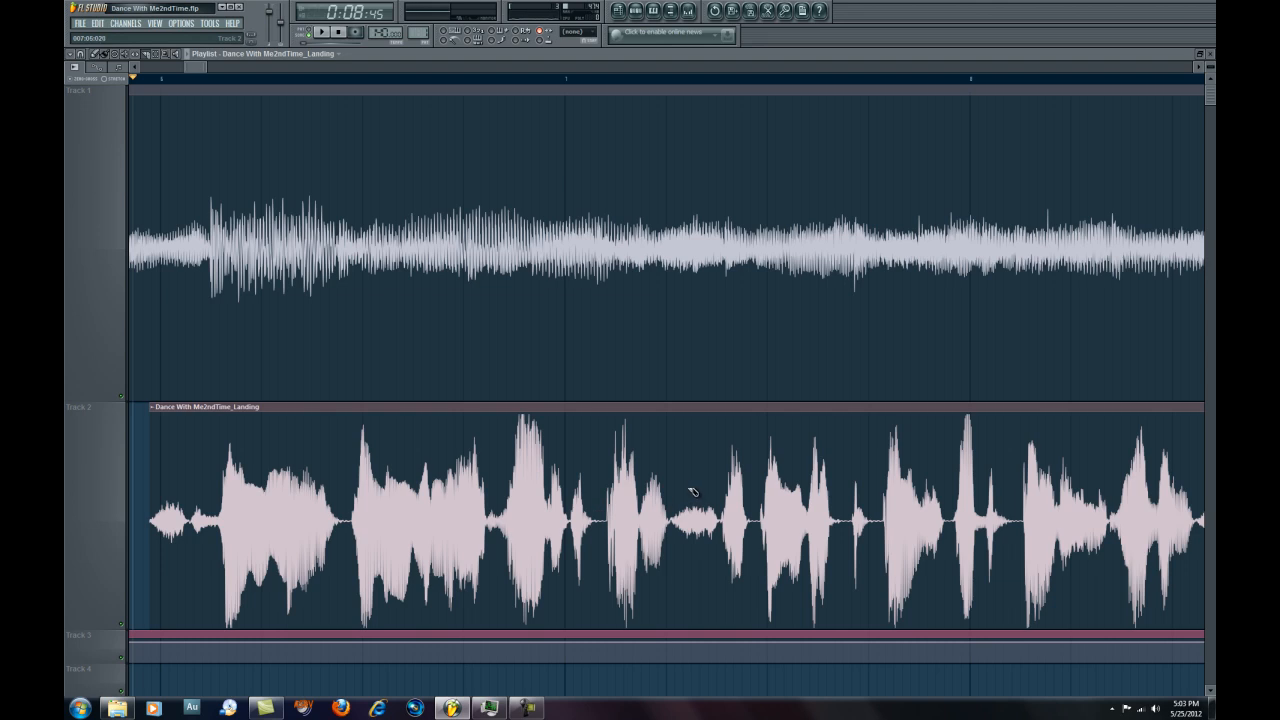
key(space)
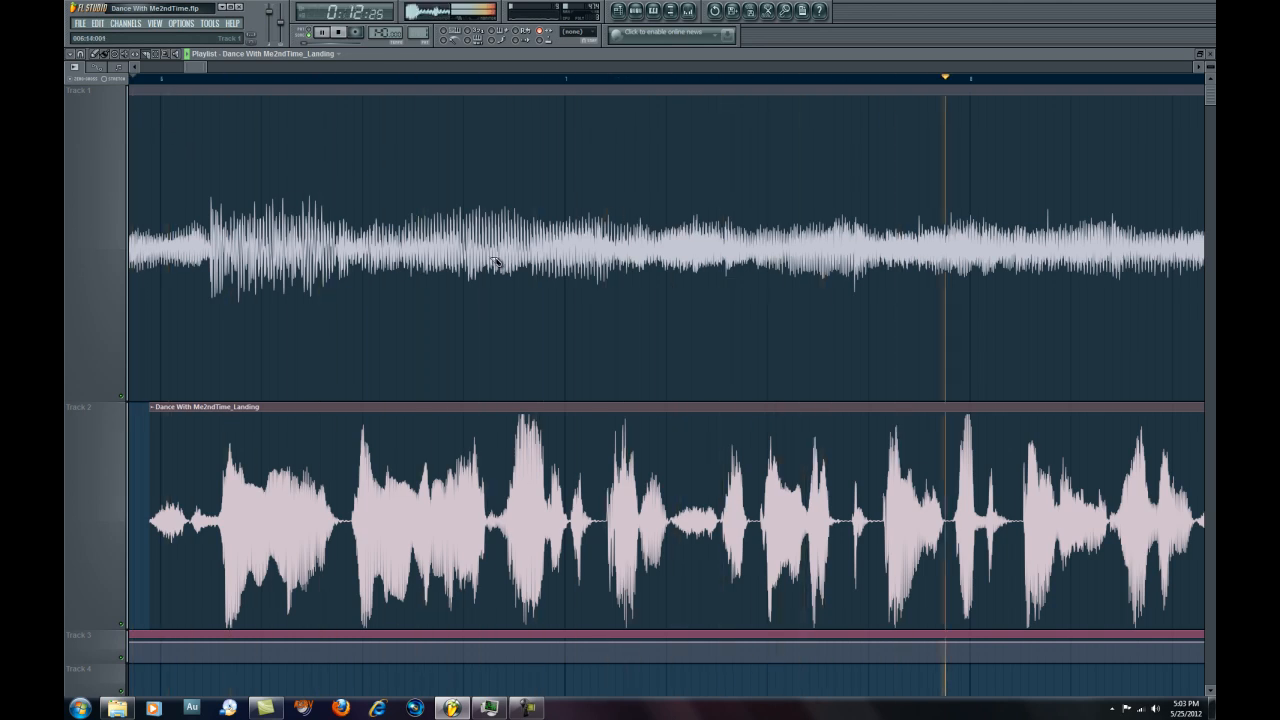
key(space)
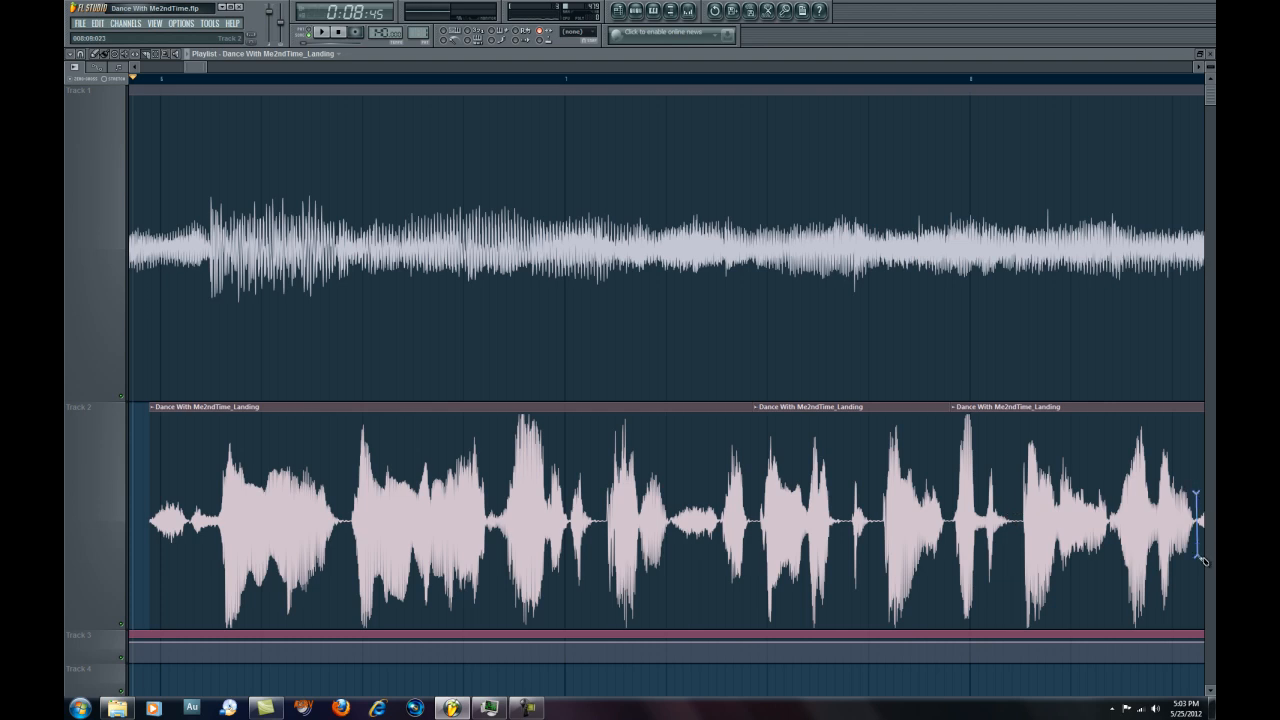
key(space)
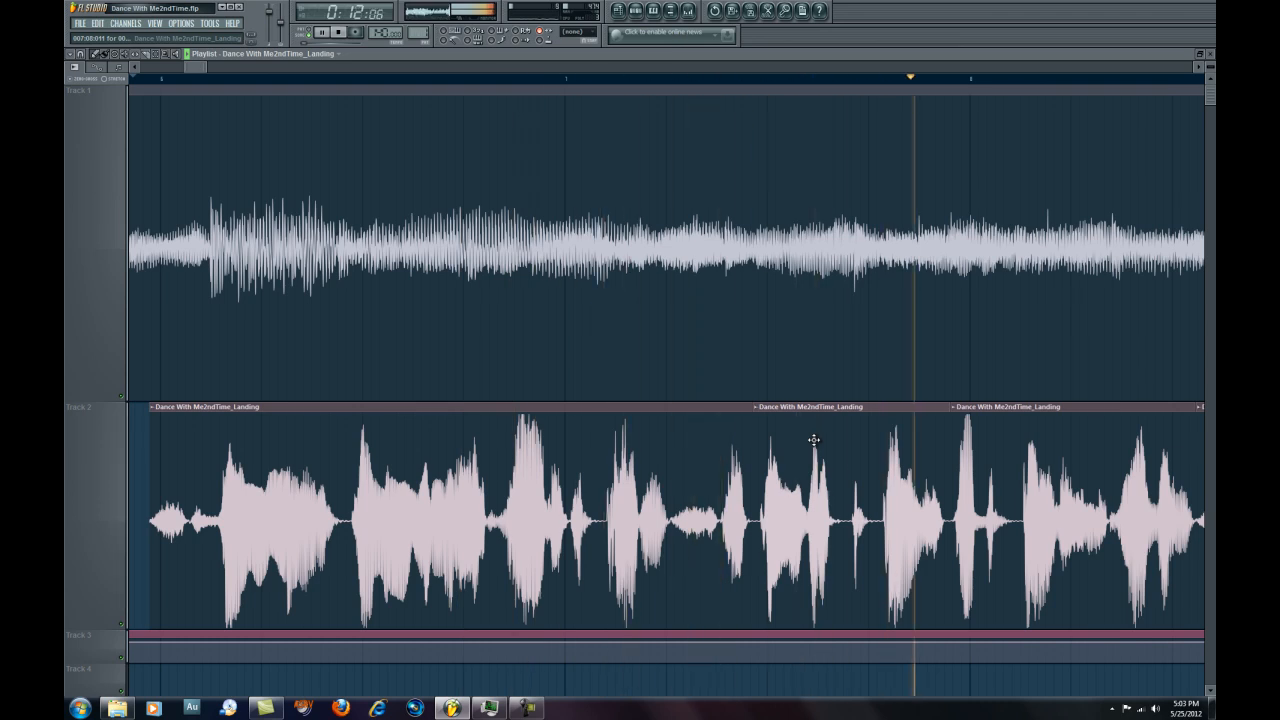
key(space)
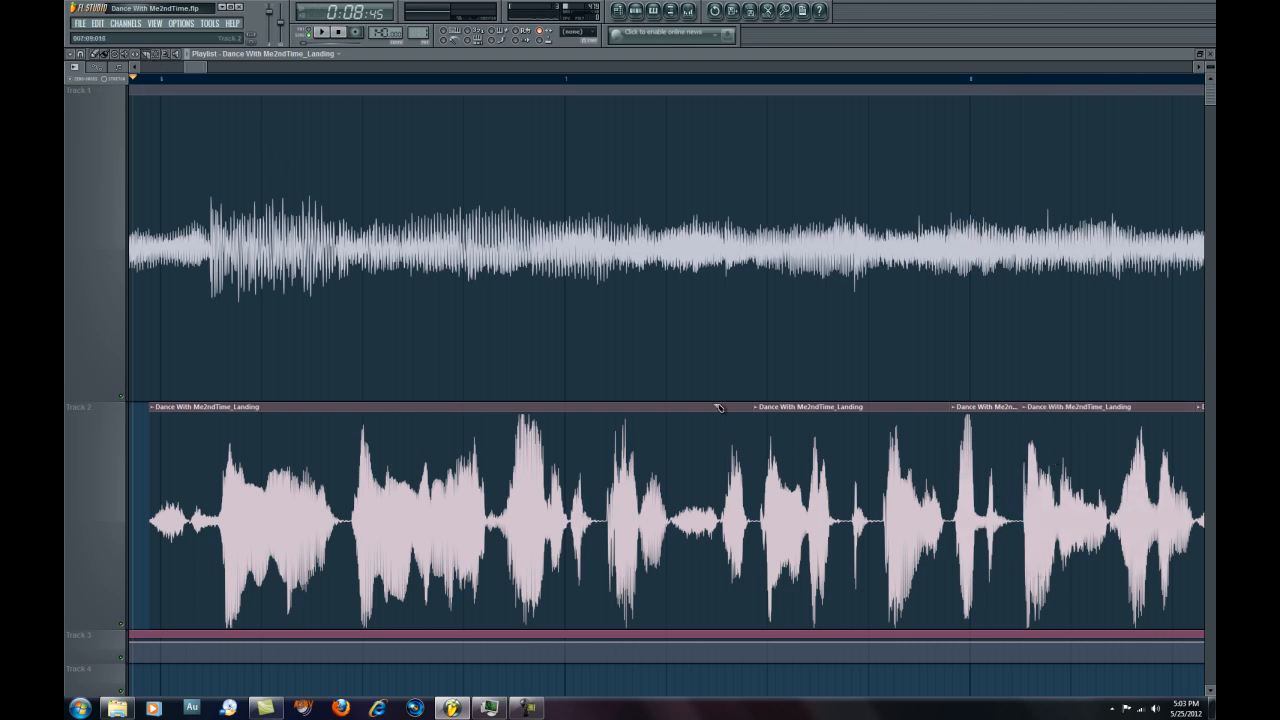
Move the slice that starts early in bar 8 slightly earlier, replay it, and nudge it back a little later.
drag(1085, 447, 1077, 447)
key(space)
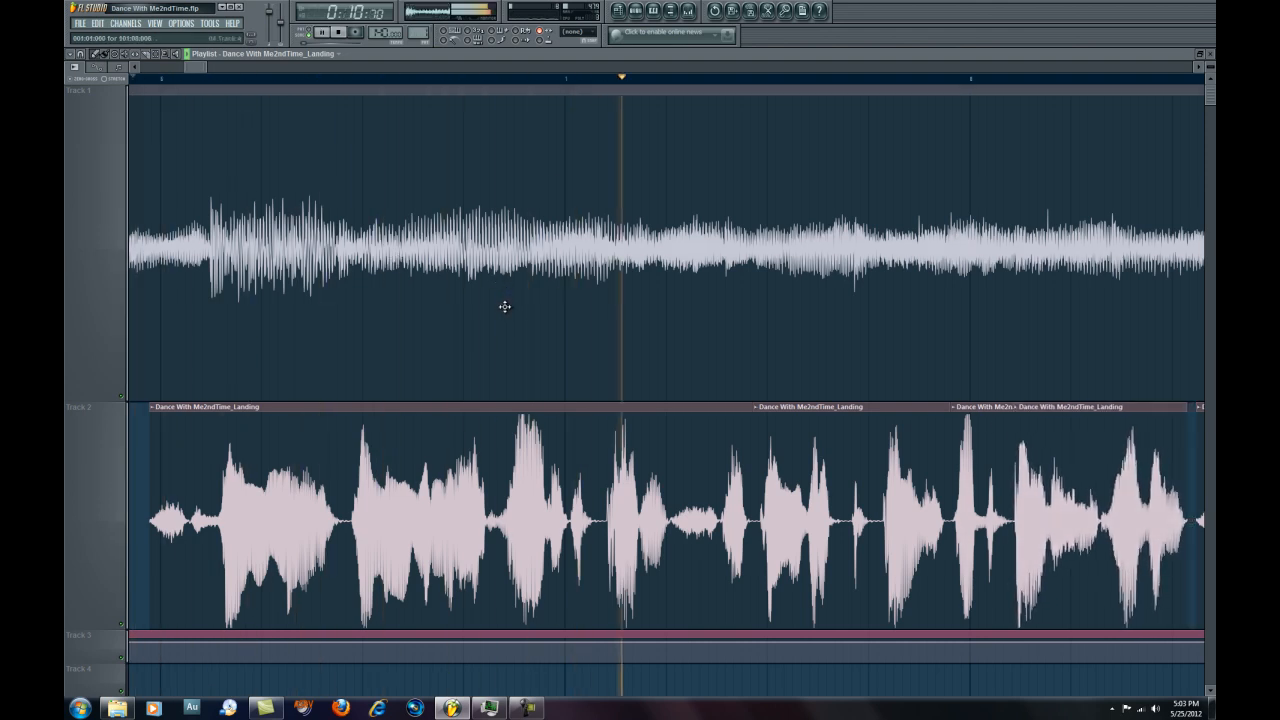
key(space)
drag(1050, 425, 1055, 425)
key(space)
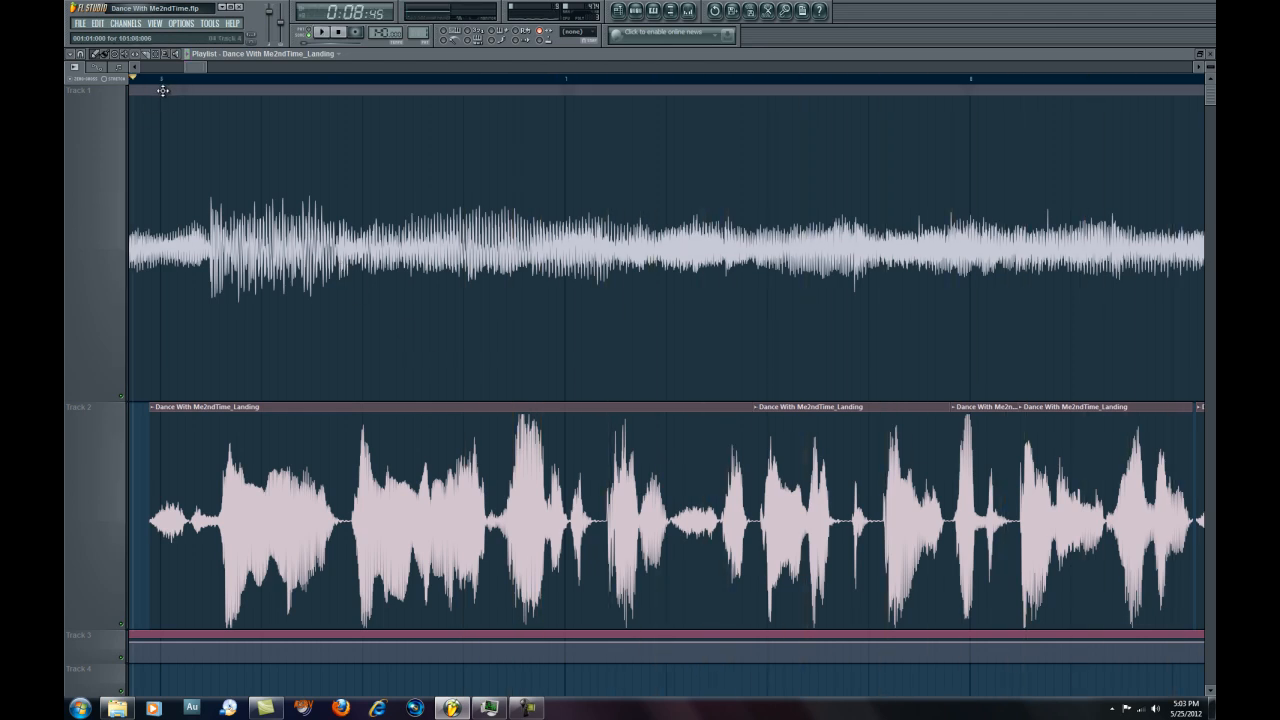
Play the vocal from midway through bar 3 up to where the full beat enters after bar 11.
drag(193, 74, 169, 73)
scroll(205, 82, down, 6)
scroll(204, 80, down, 1)
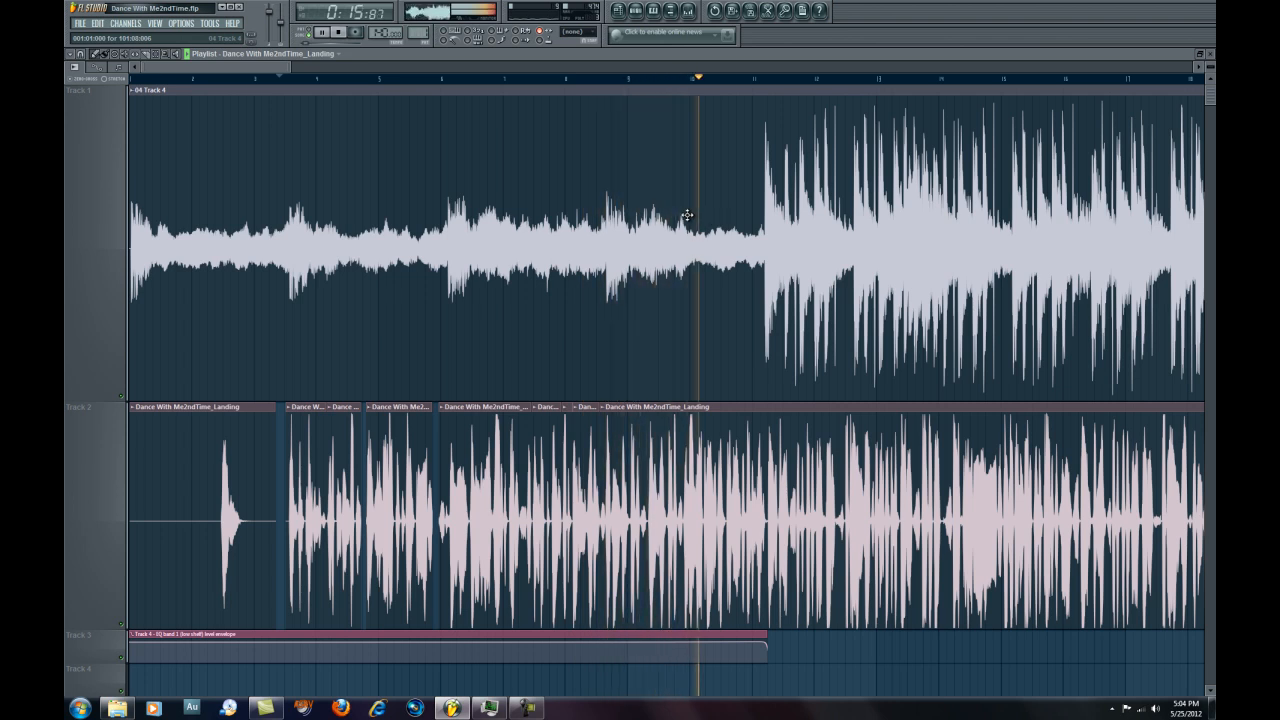
key(space)
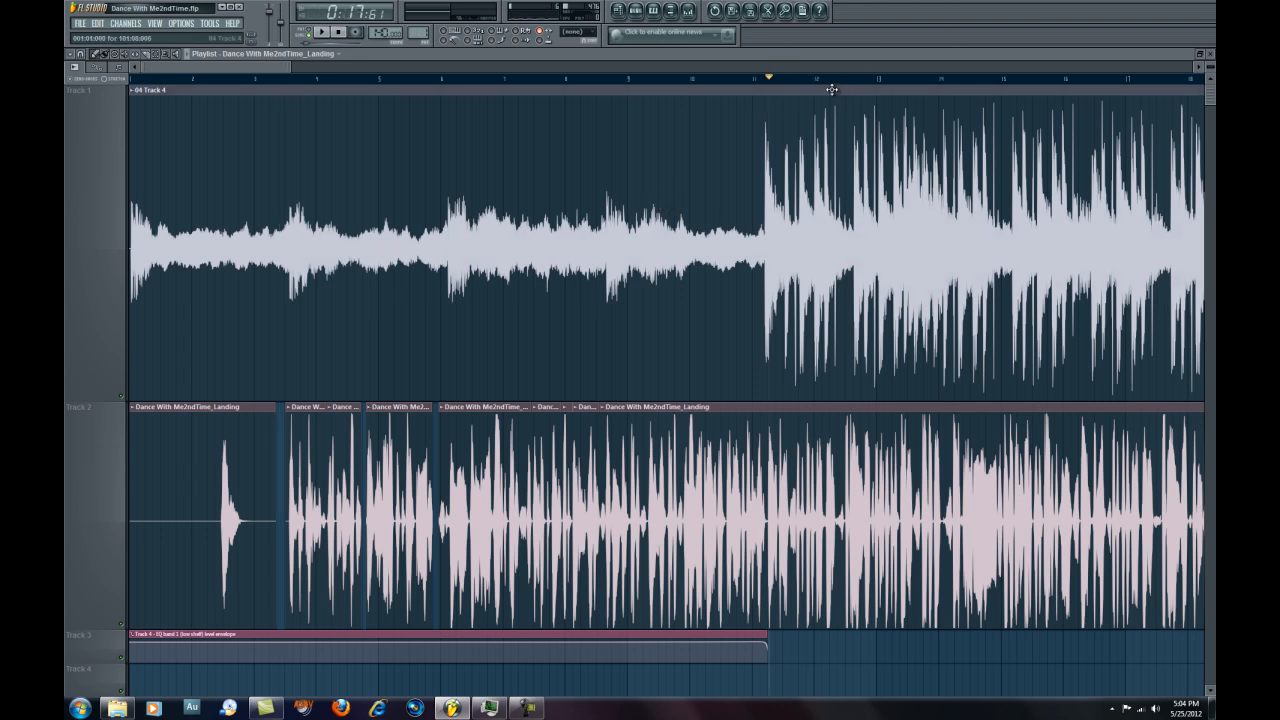
Check the uncut vocal against the full beat by playing from bar 11, past the middle of bar 14, and from bar 13.
scroll(832, 86, up, 7)
scroll(804, 92, down, 8)
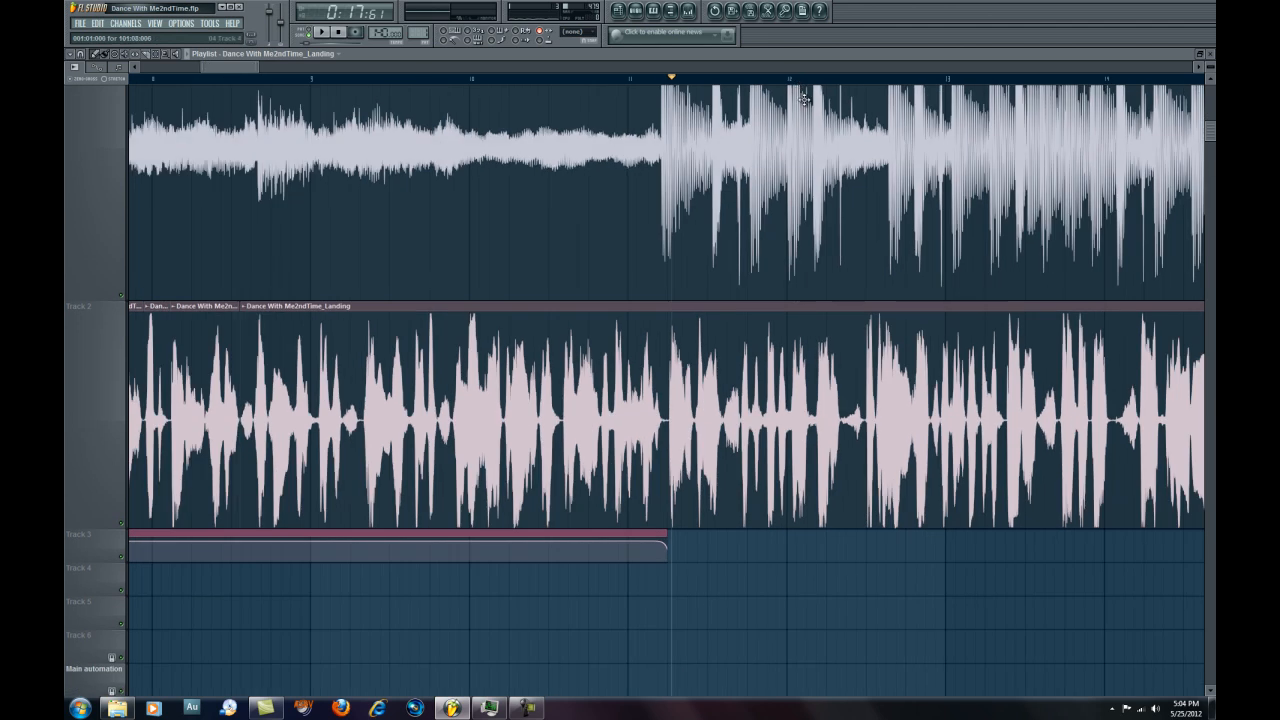
scroll(804, 104, up, 5)
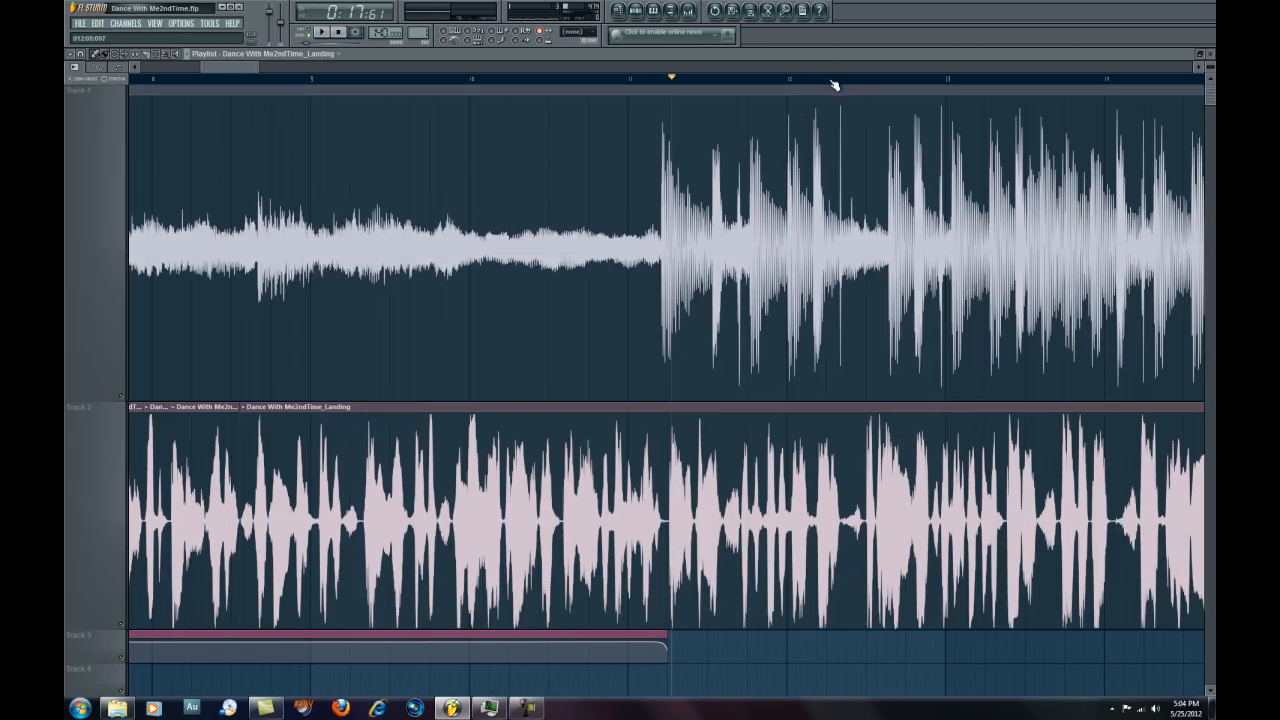
scroll(834, 84, down, 3)
drag(225, 68, 288, 96)
key(space)
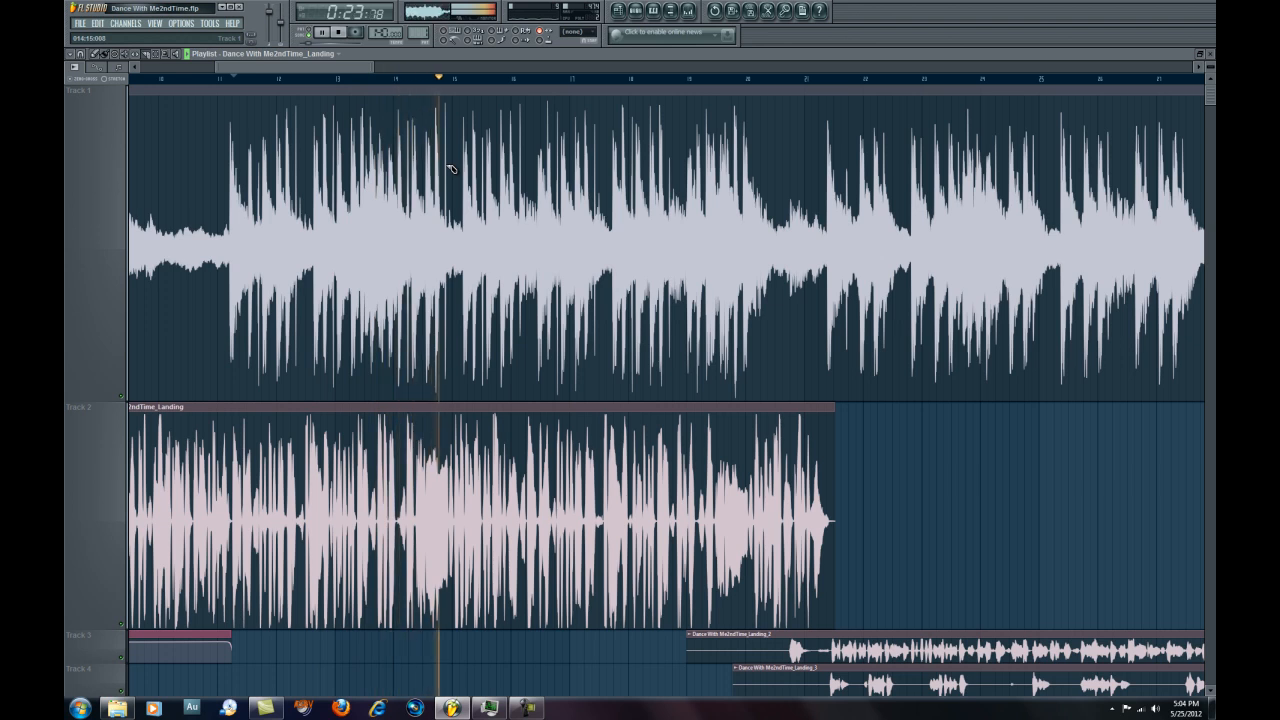
click(449, 78)
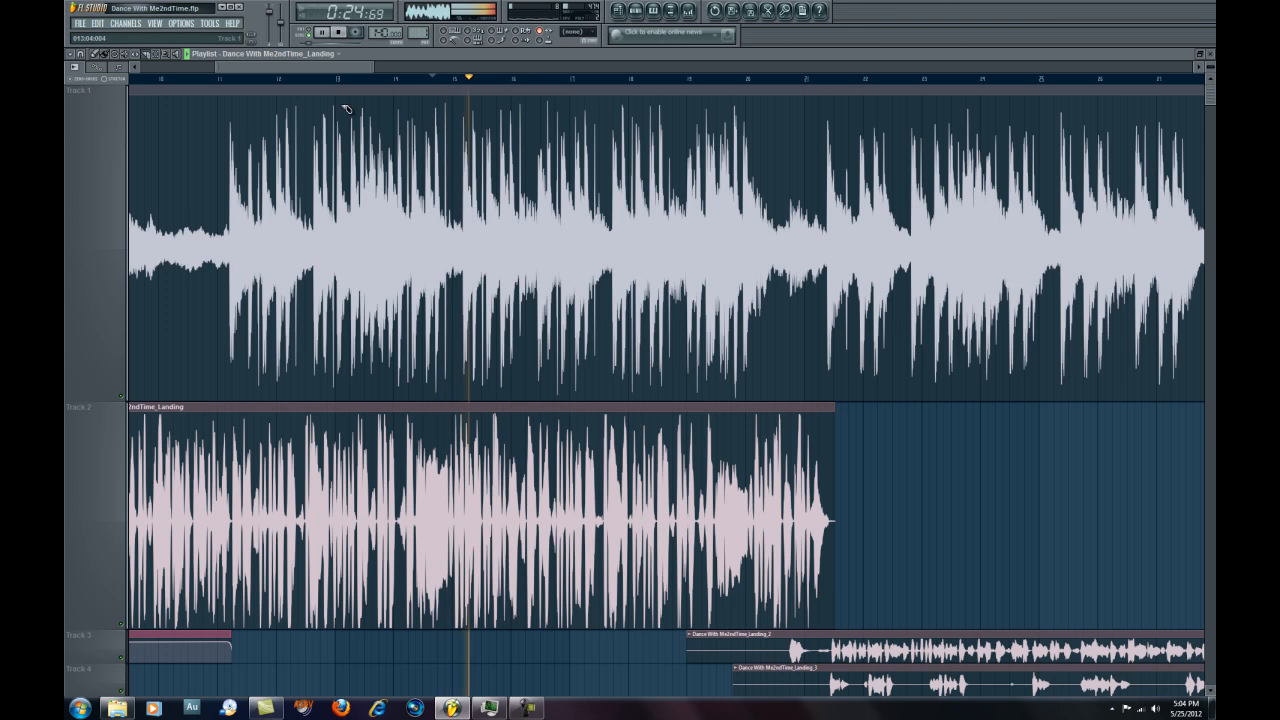
click(368, 78)
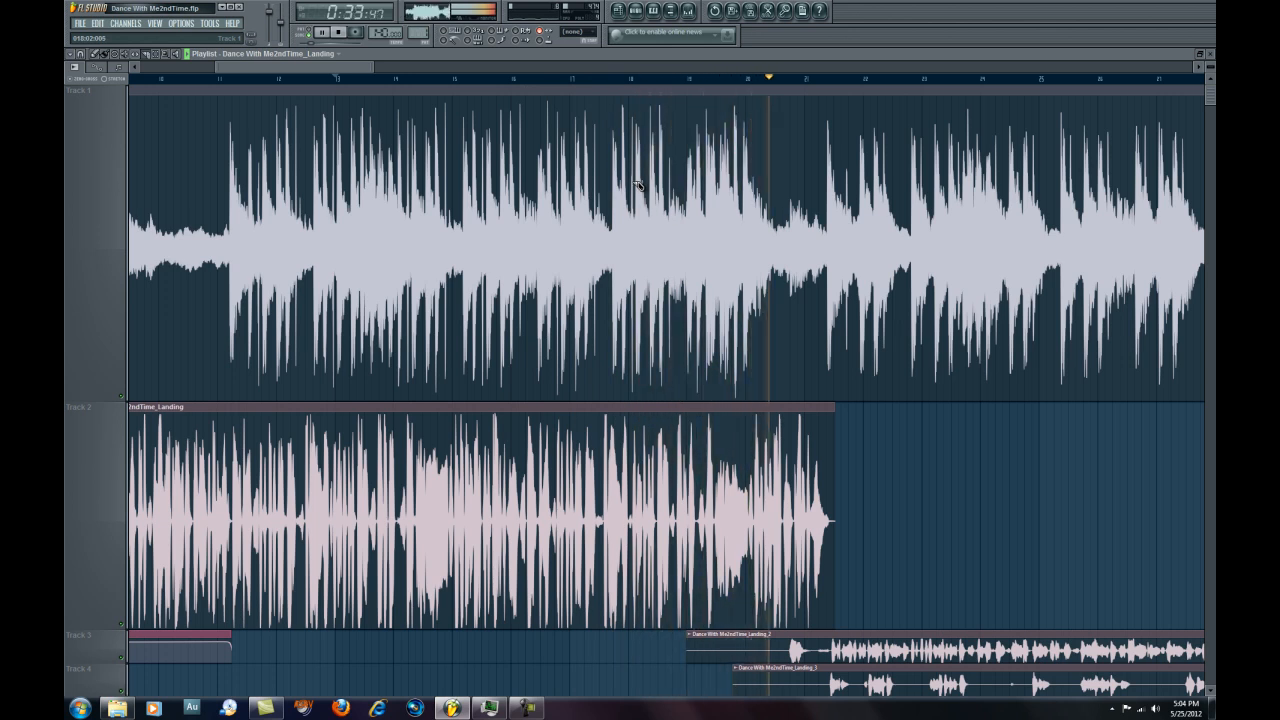
key(space)
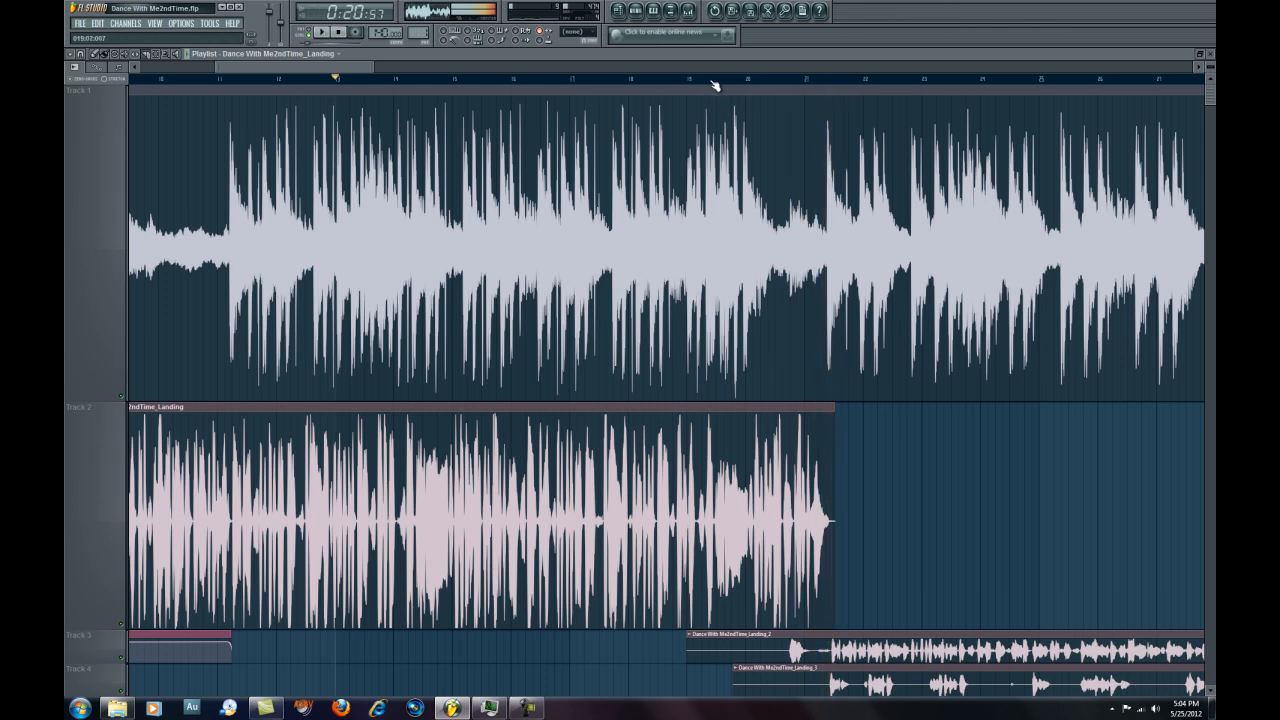
Play the end of the Track 2 vocal from early in bar 19 to examine its overlap with the Track 3 vocal.
scroll(709, 84, up, 8)
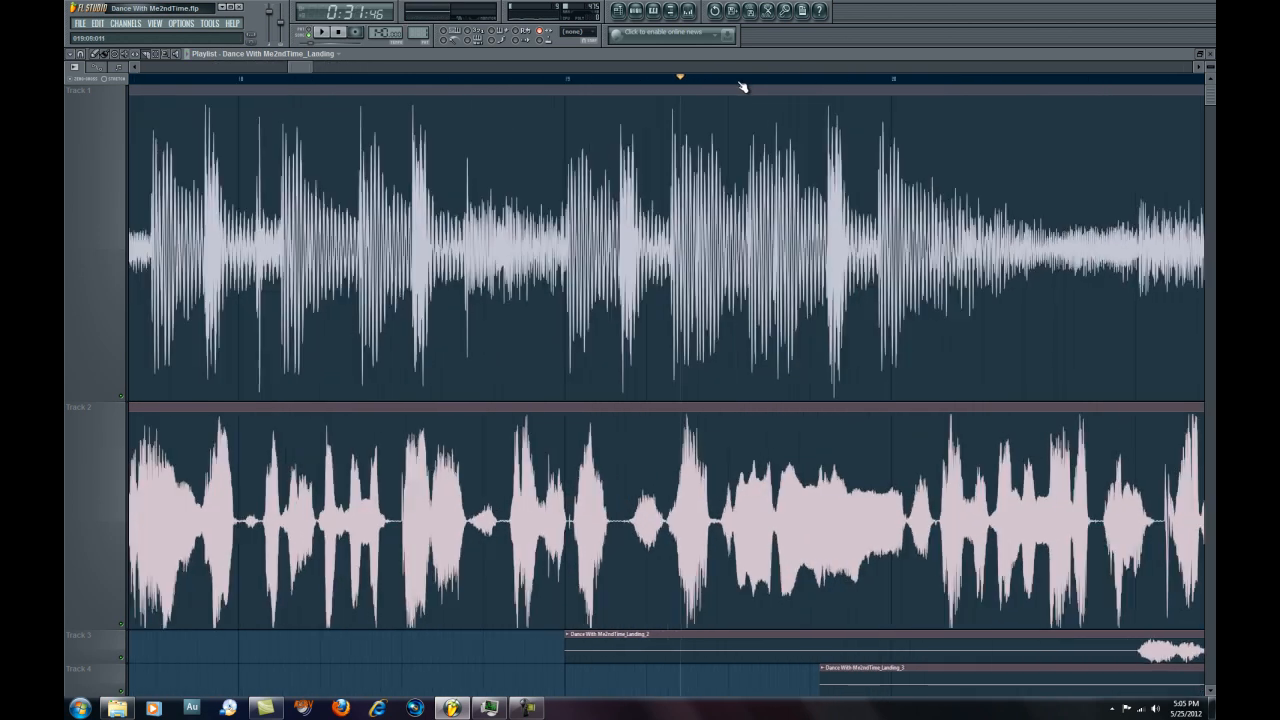
click(644, 82)
key(space)
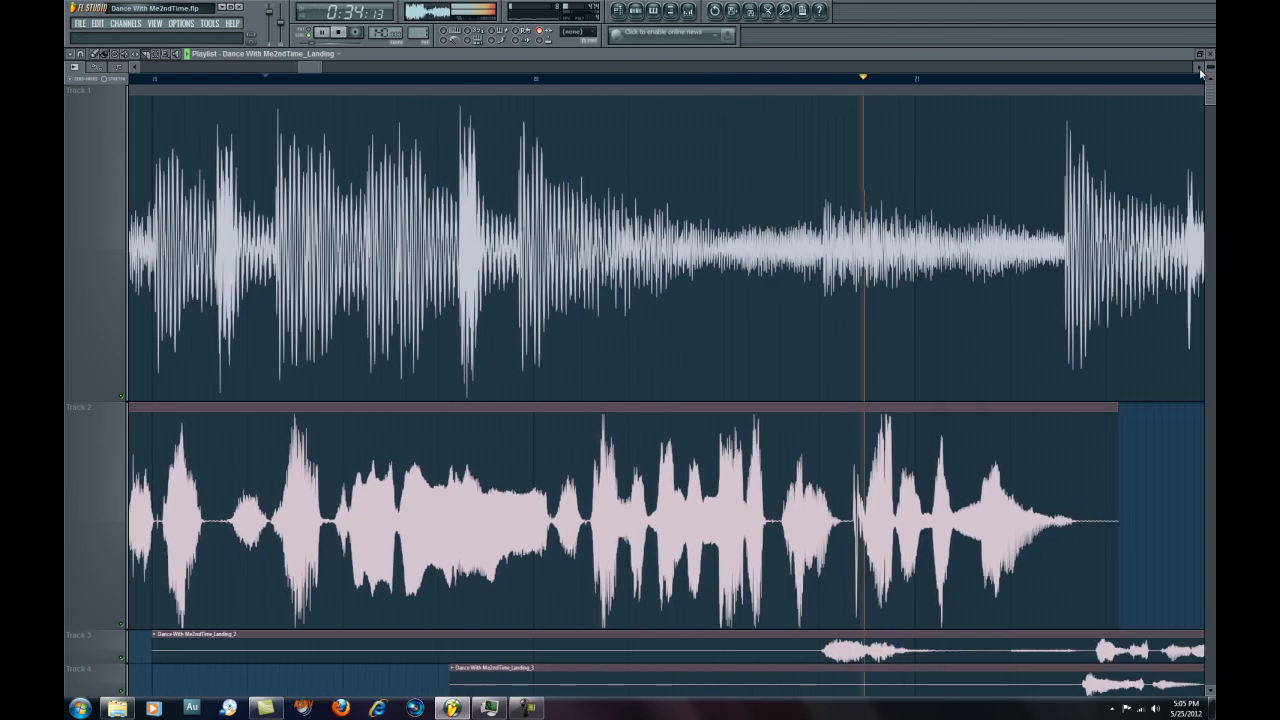
key(space)
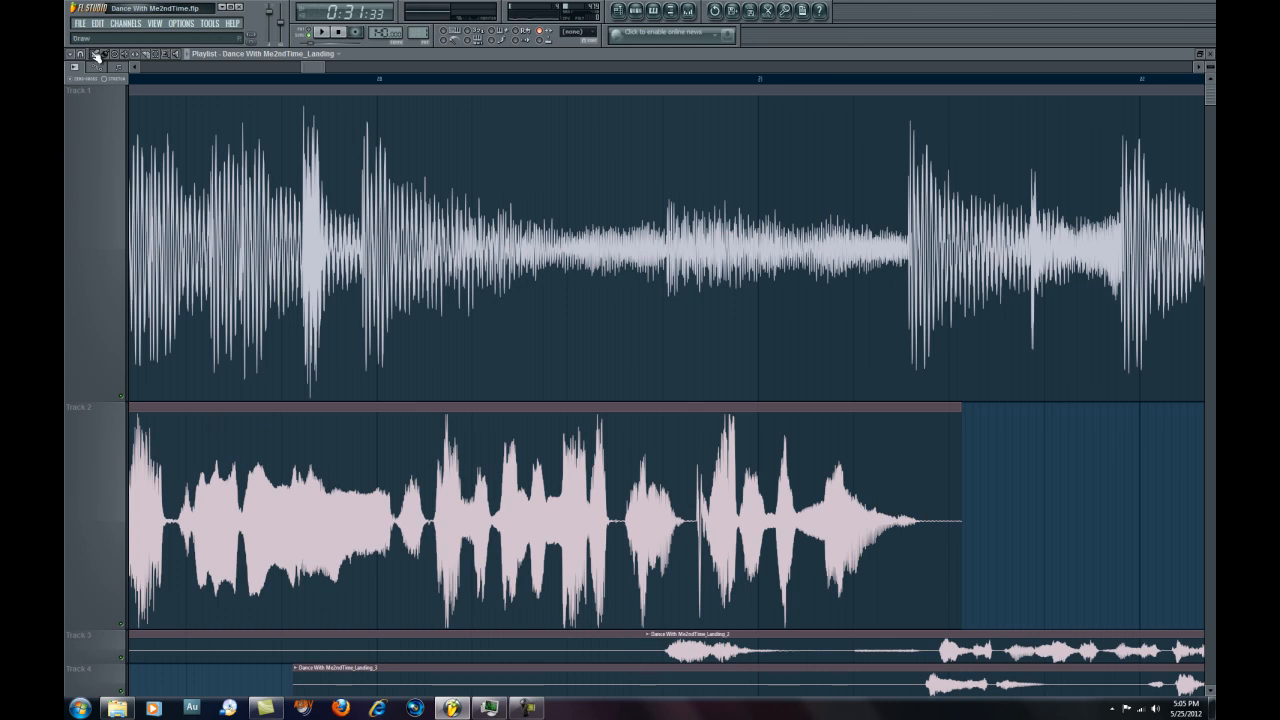
Delete the first slice of Dance With Me2ndTime_Landing_2, trim the remaining clip's start to its waveform midway through bar 21, and check the transition.
right_click(223, 646)
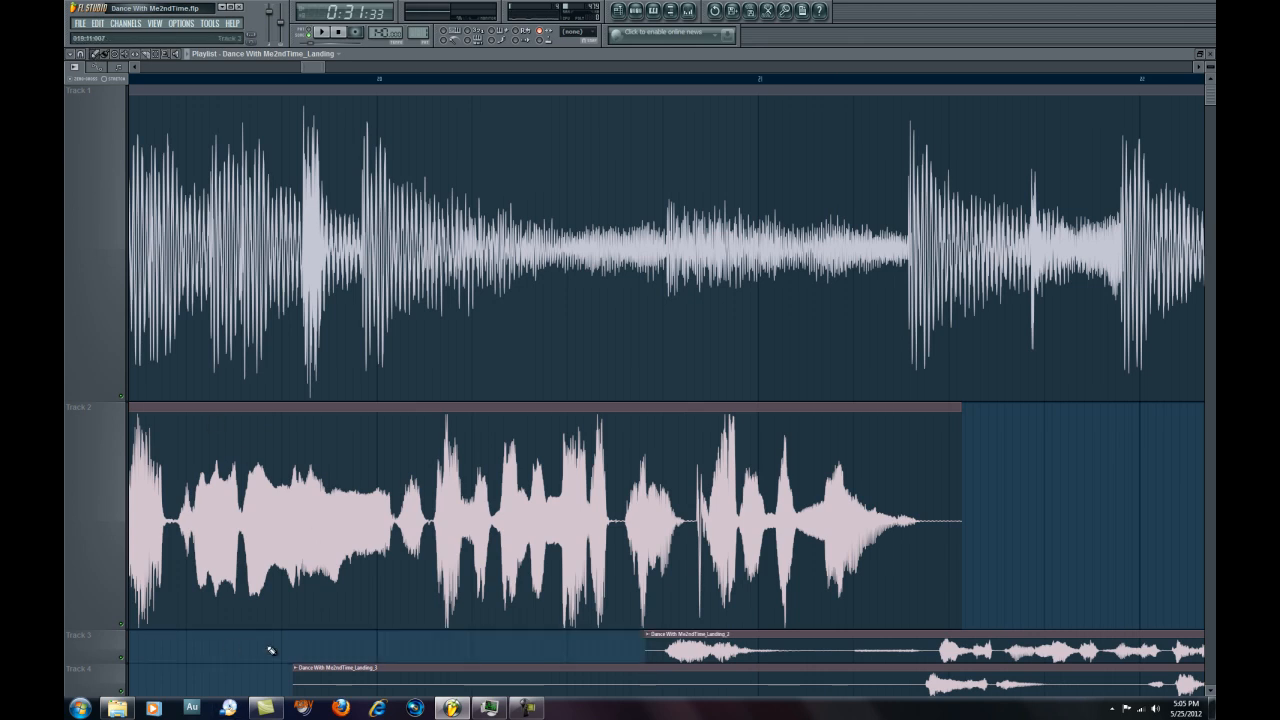
drag(676, 640, 846, 639)
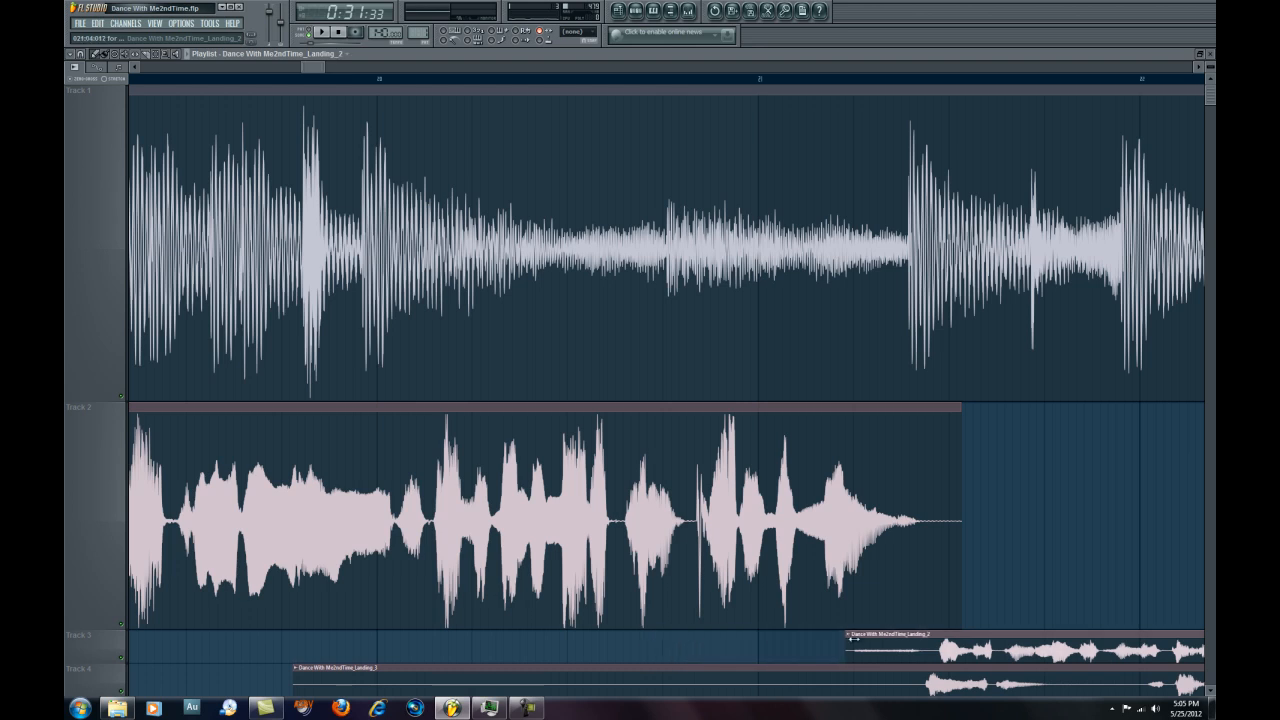
click(580, 80)
key(space)
key(space)
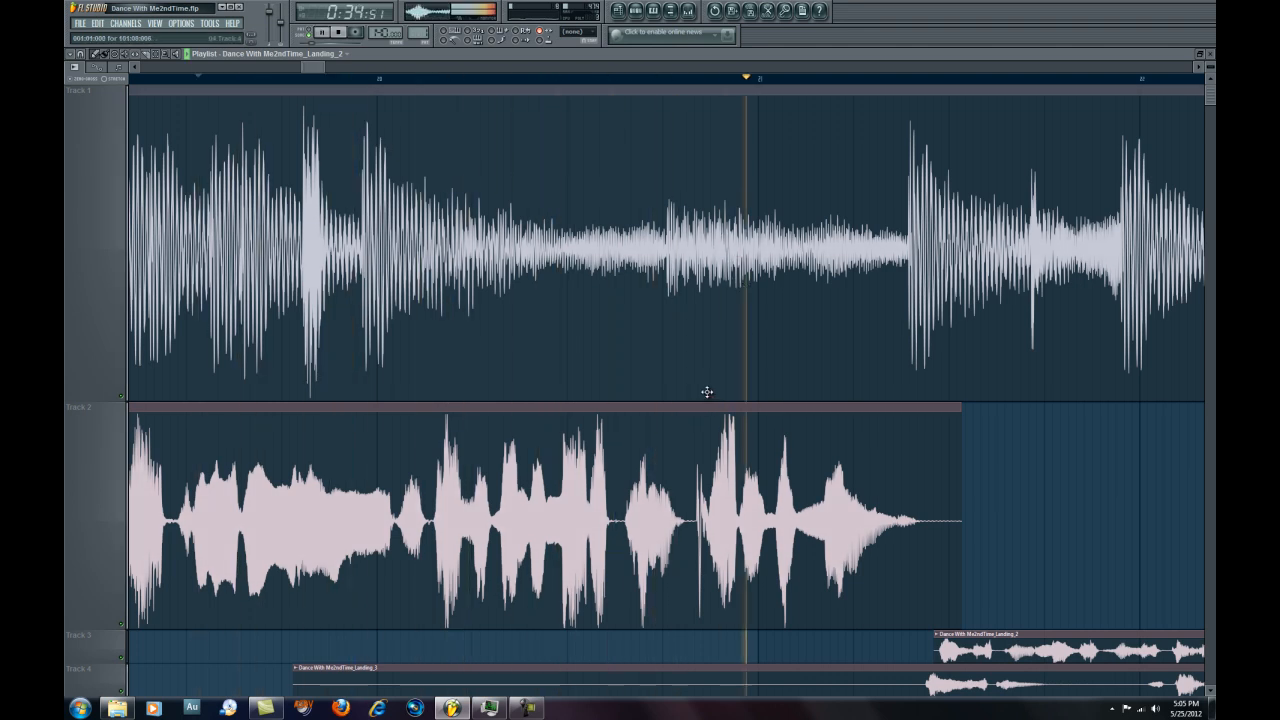
scroll(209, 80, down, 5)
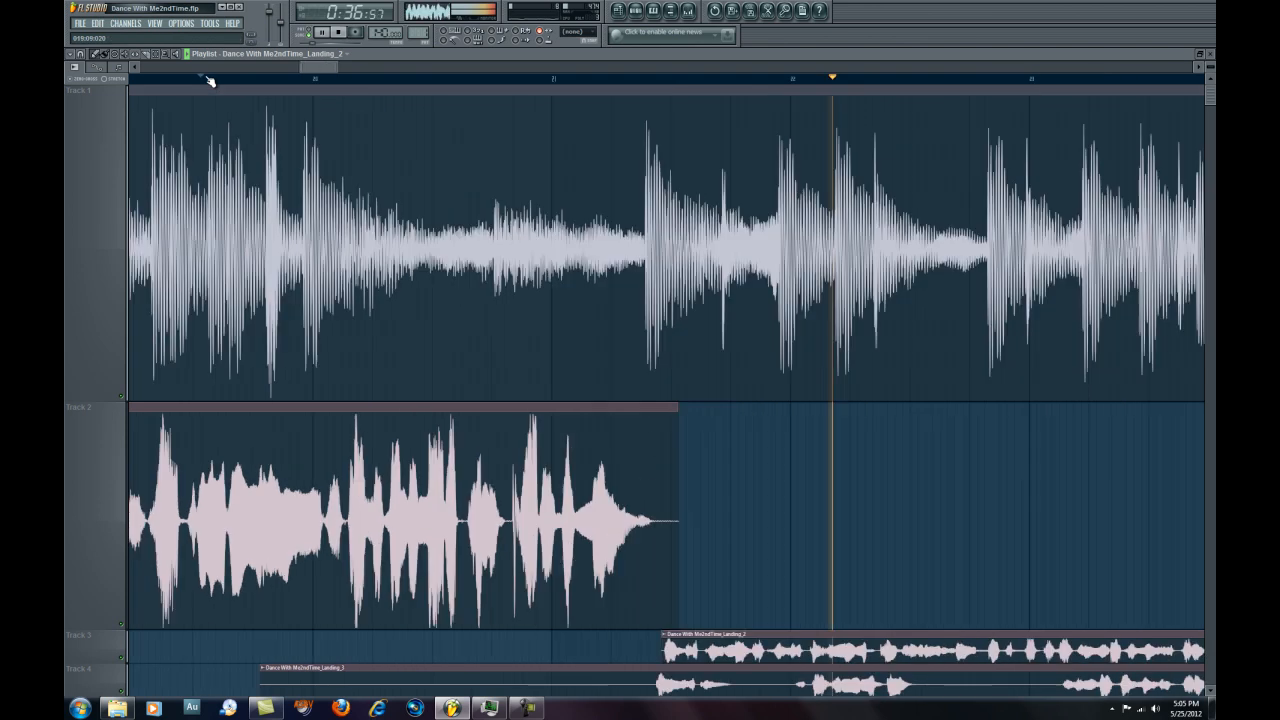
key(space)
scroll(209, 80, down, 5)
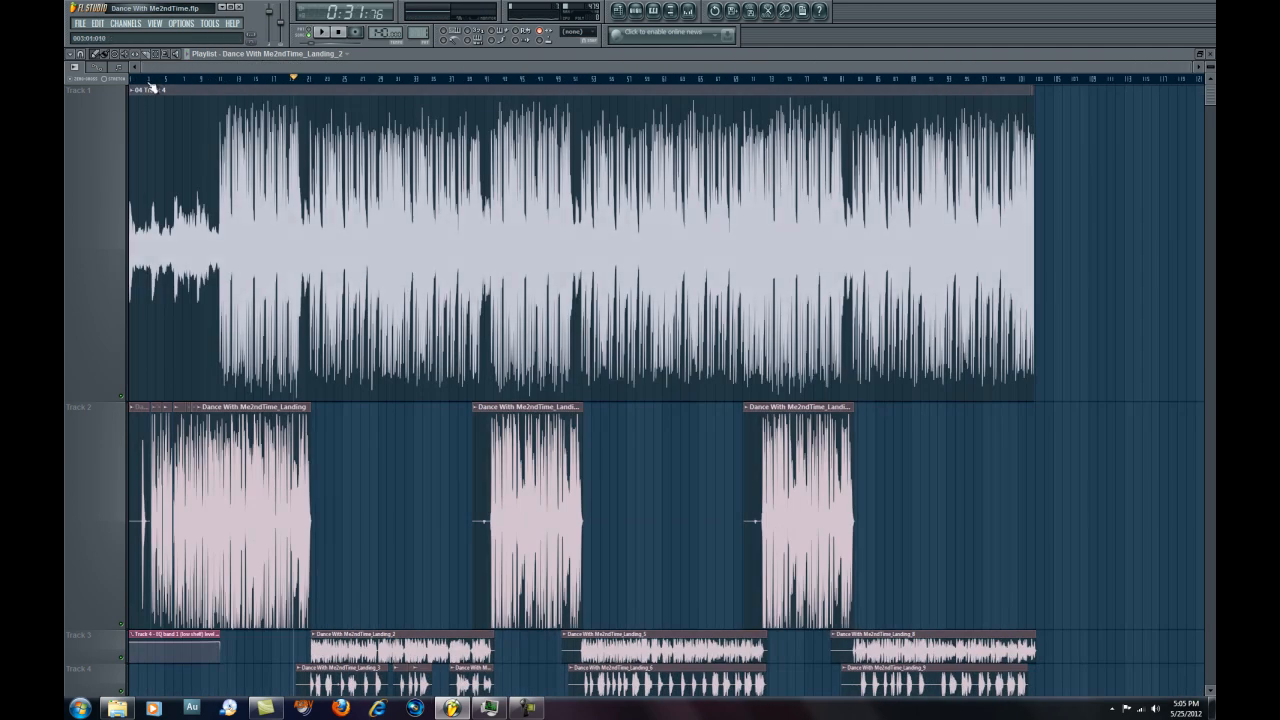
Play the song from late in bar 3 into bar 21 and examine the vocal clips around the Track 2 to Track 3 transition.
key(space)
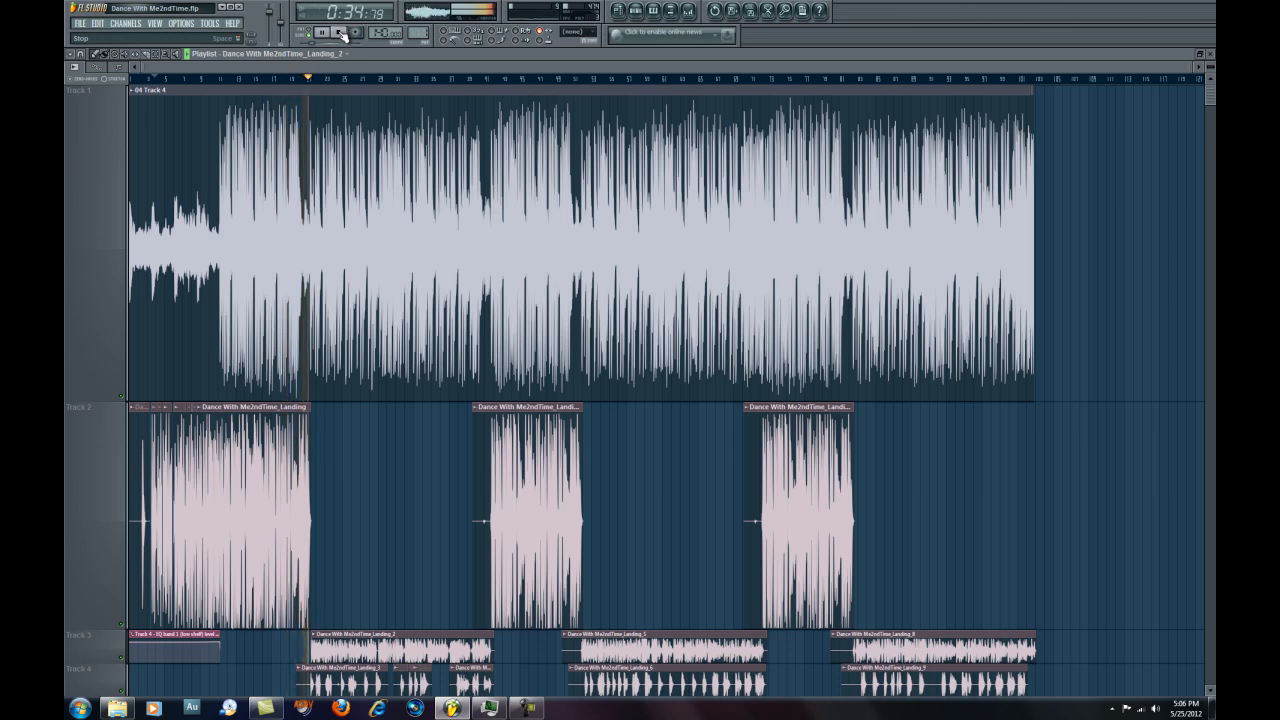
click(341, 33)
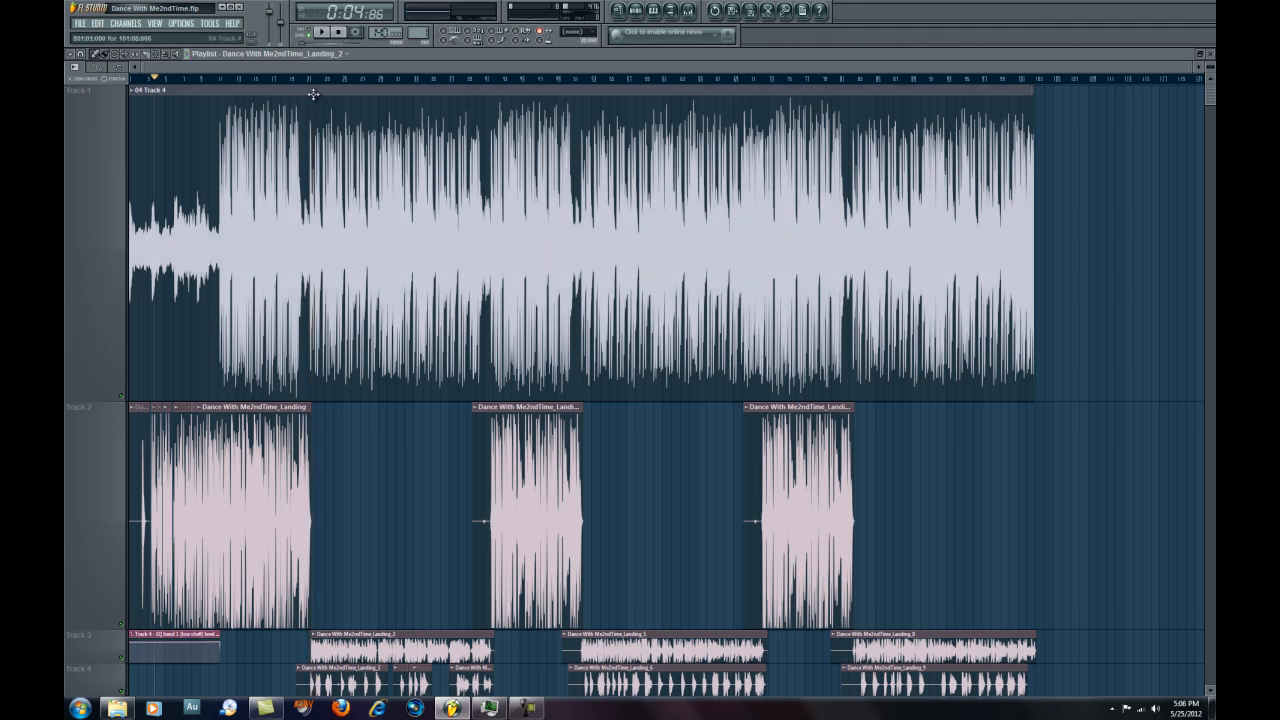
scroll(327, 82, up, 4)
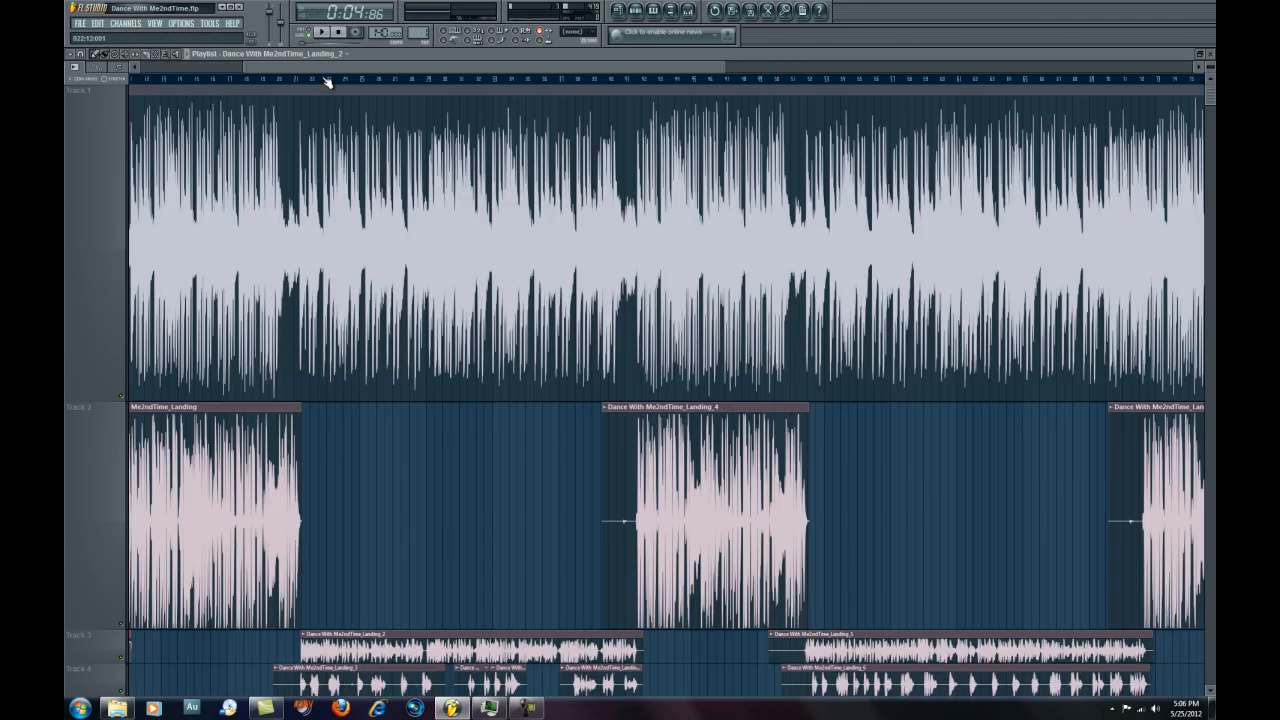
scroll(325, 81, up, 2)
scroll(280, 144, down, 5)
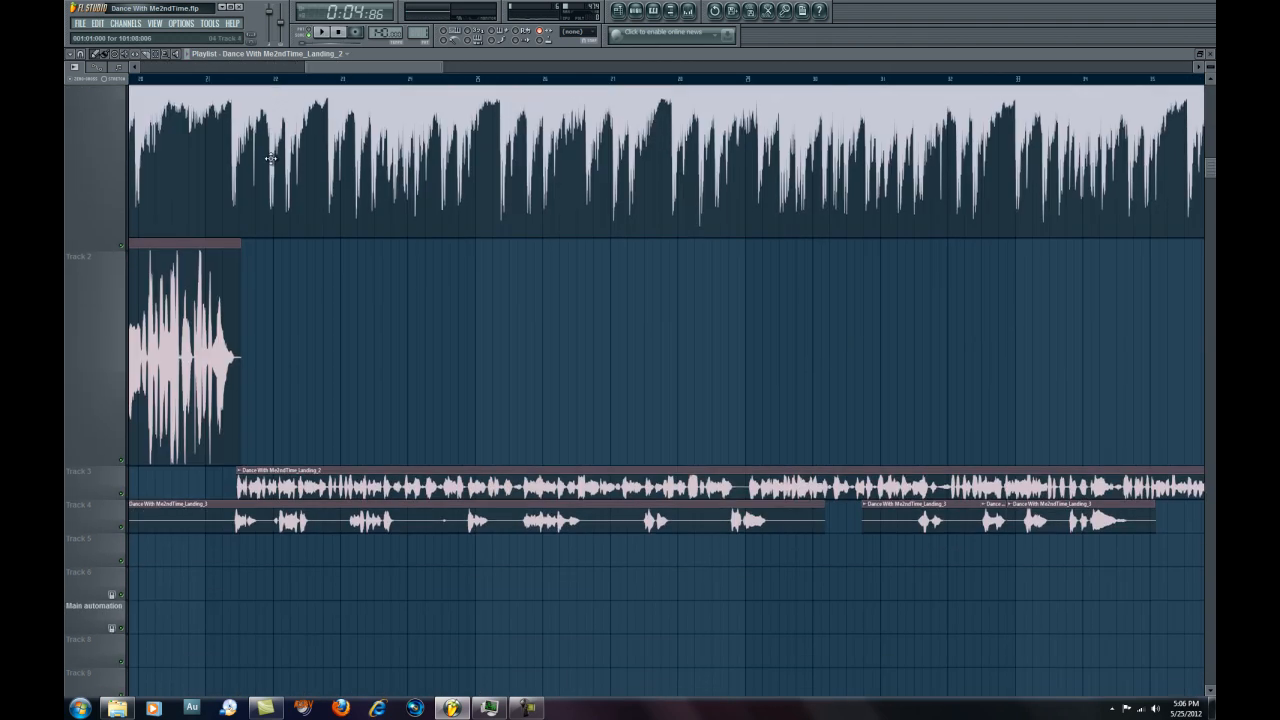
scroll(358, 72, up, 5)
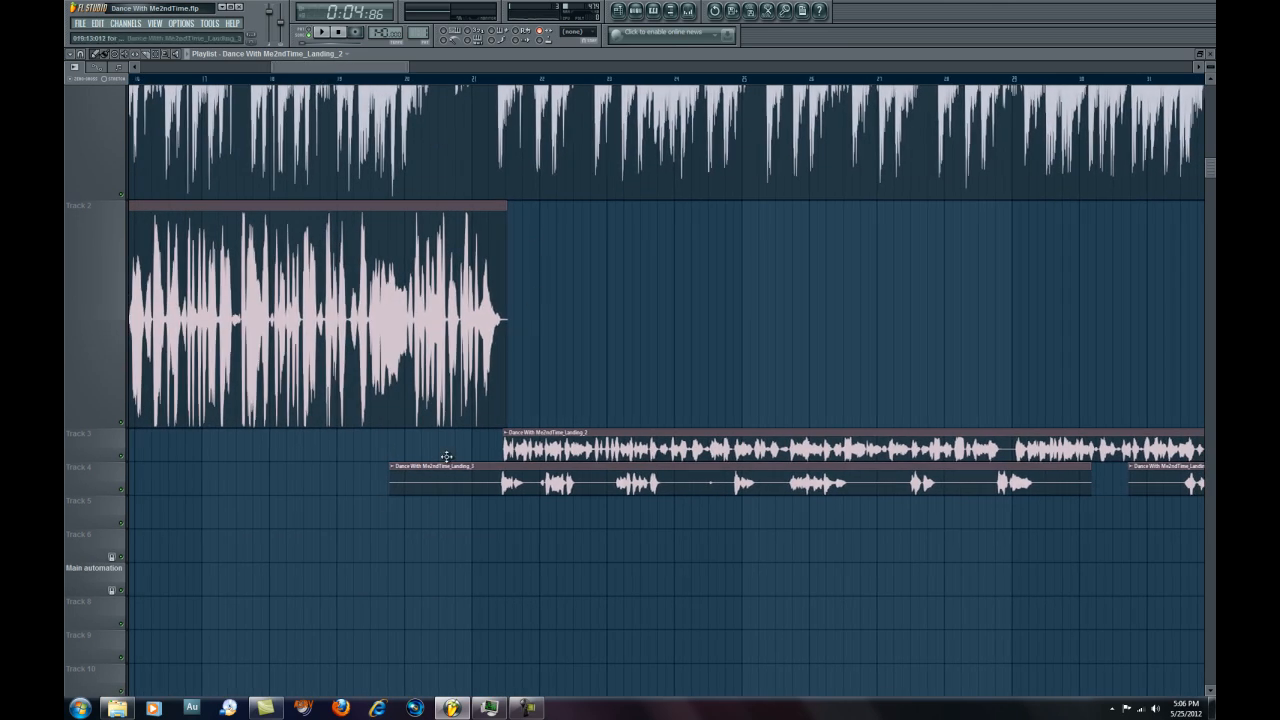
scroll(697, 90, down, 5)
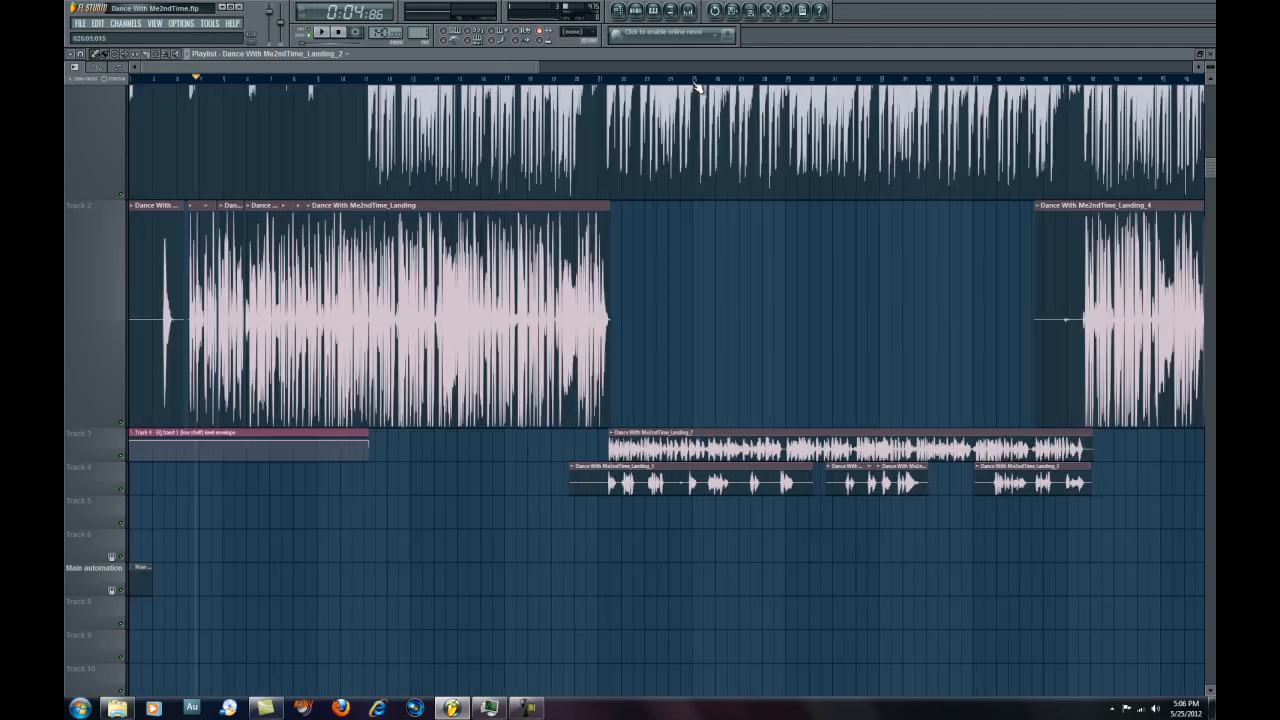
Mute Track 4 and play the Track 3 vocal against the beat from midway through bar 21, with another start point midway through bar 25.
click(123, 492)
click(123, 492)
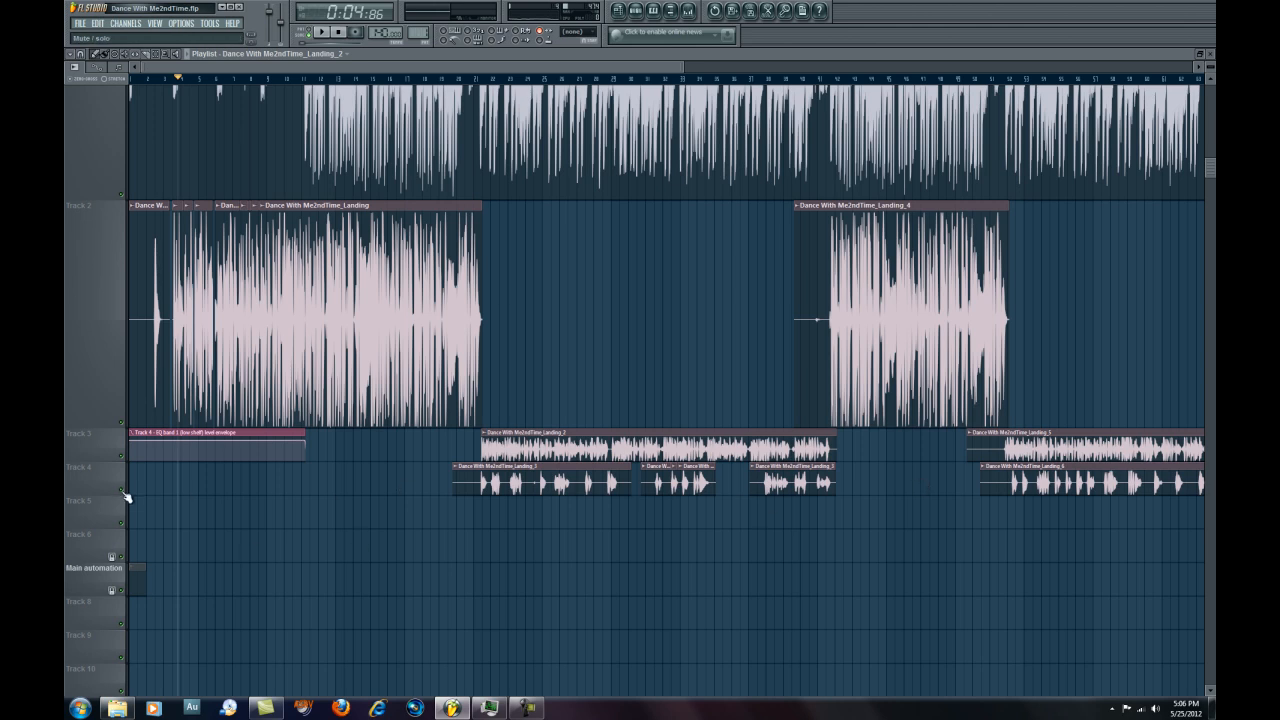
click(124, 493)
drag(479, 78, 655, 79)
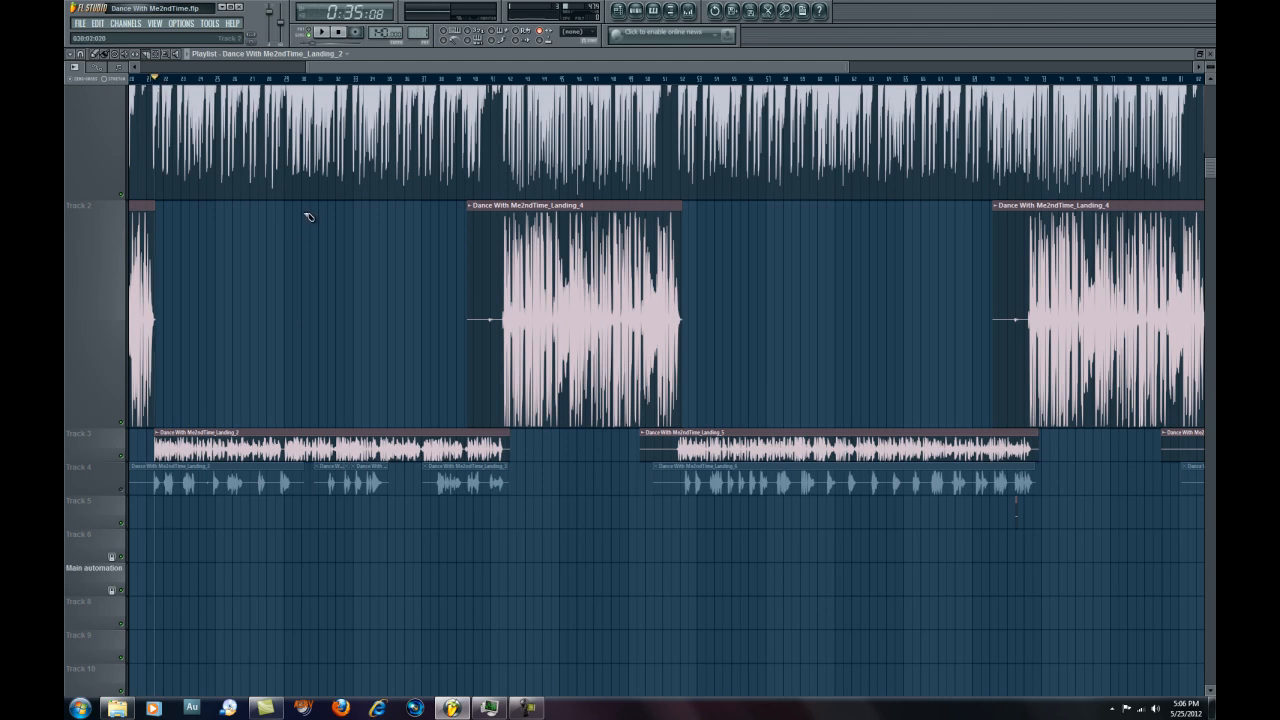
key(space)
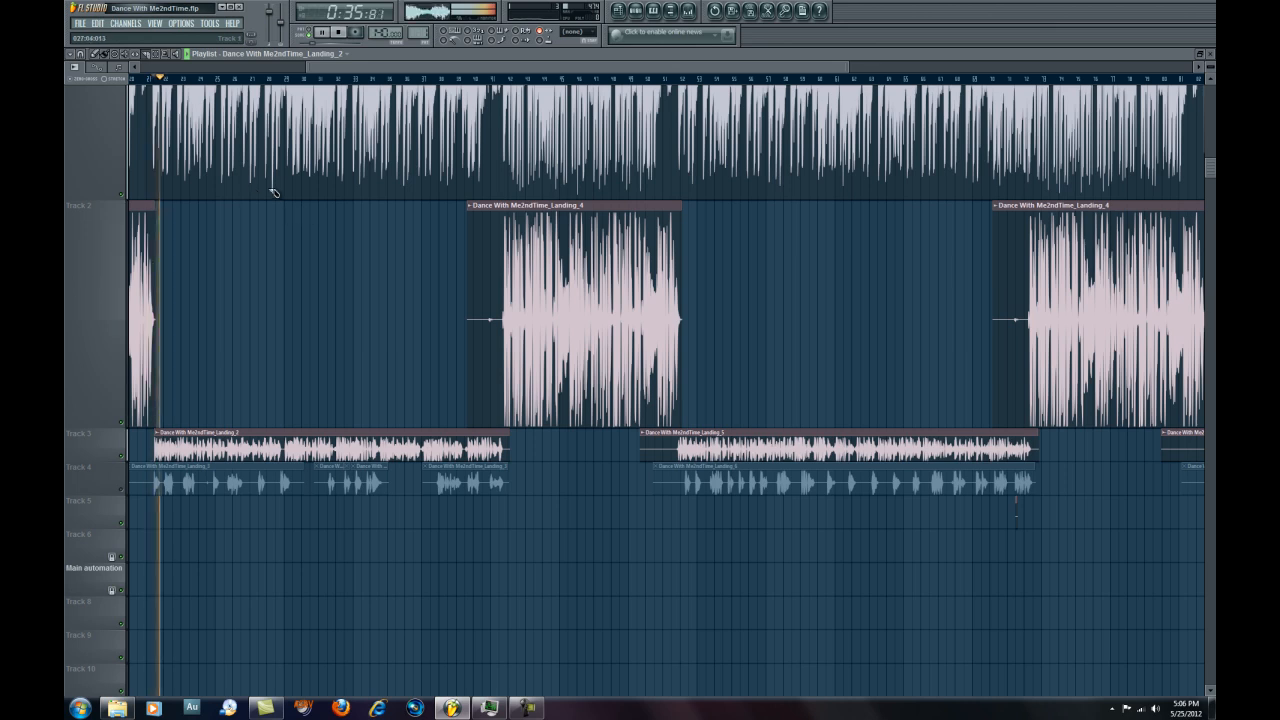
drag(375, 68, 336, 69)
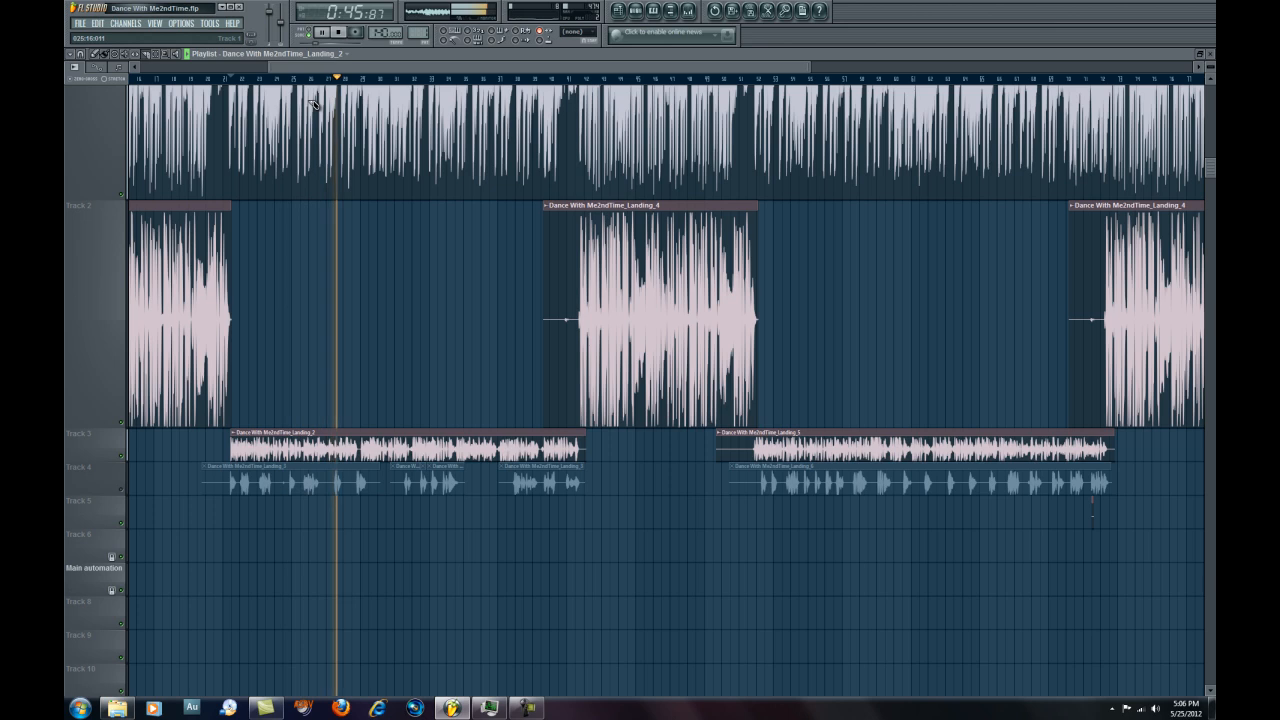
click(305, 79)
Slice the Track 4 vocal clip midway through bar 28 and move its end piece to Track 2, using Line snap for the move.
scroll(308, 85, up, 2)
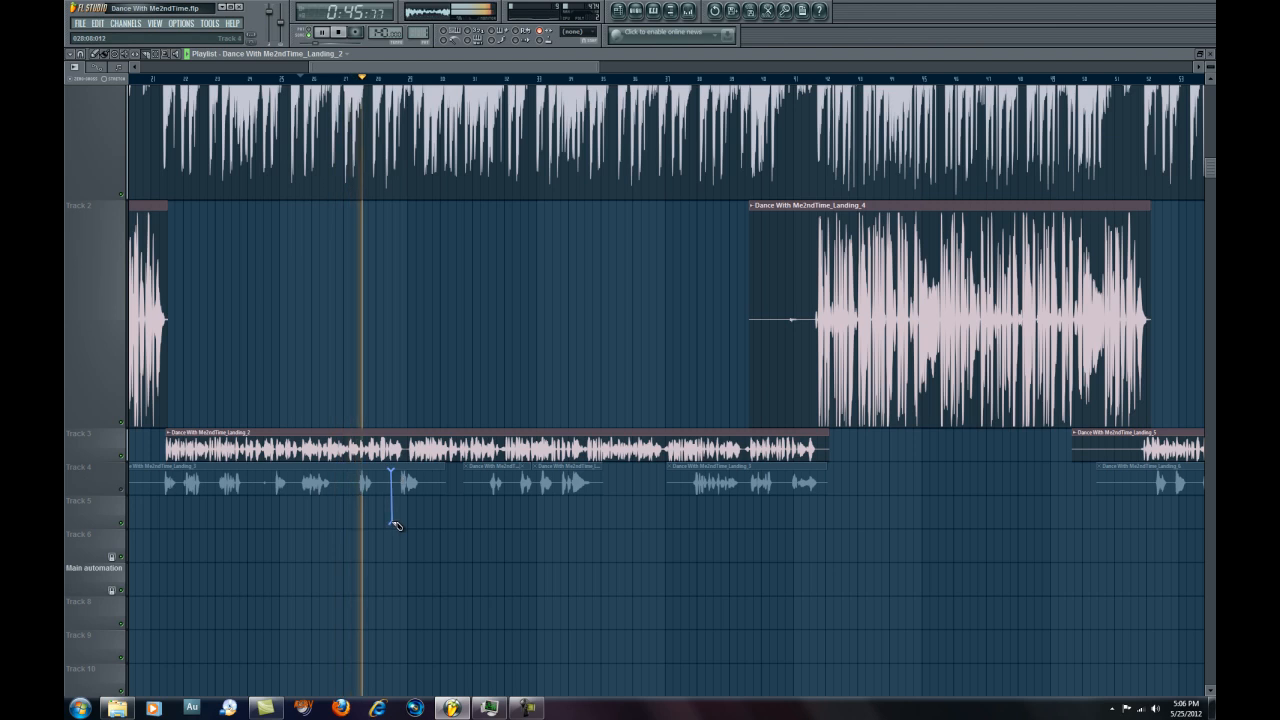
key(space)
click(584, 33)
click(585, 43)
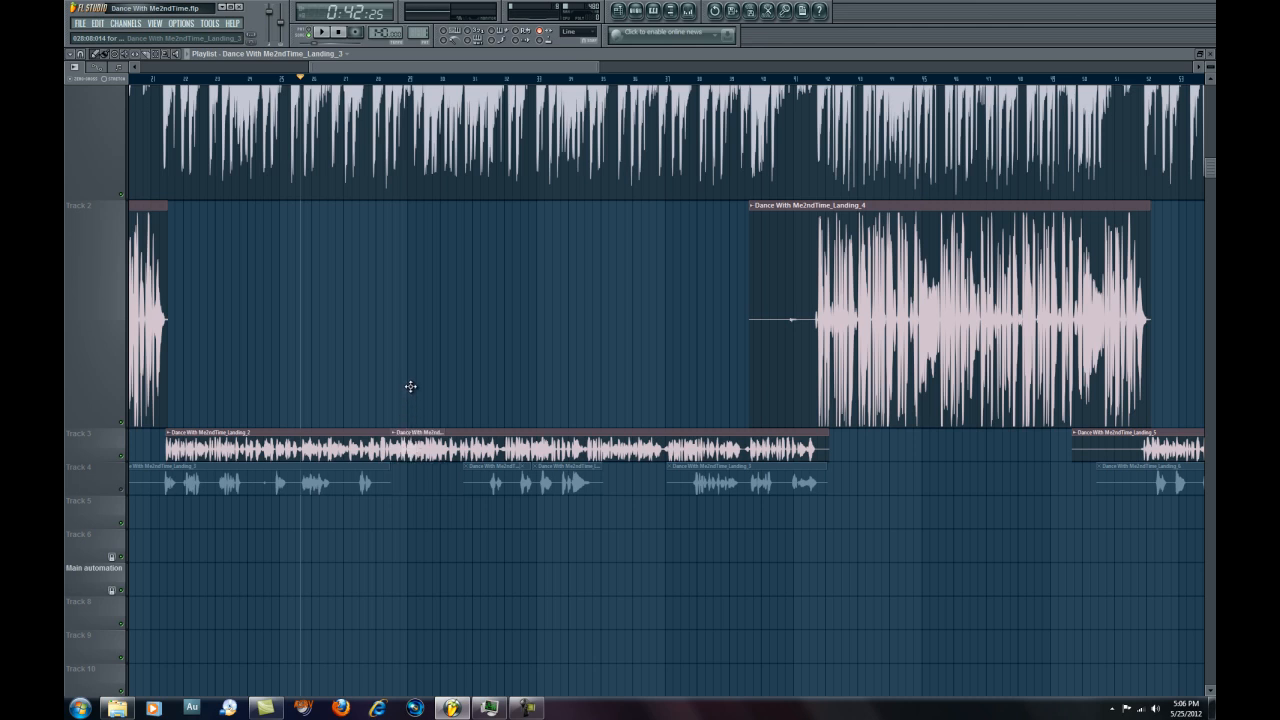
drag(410, 294, 424, 221)
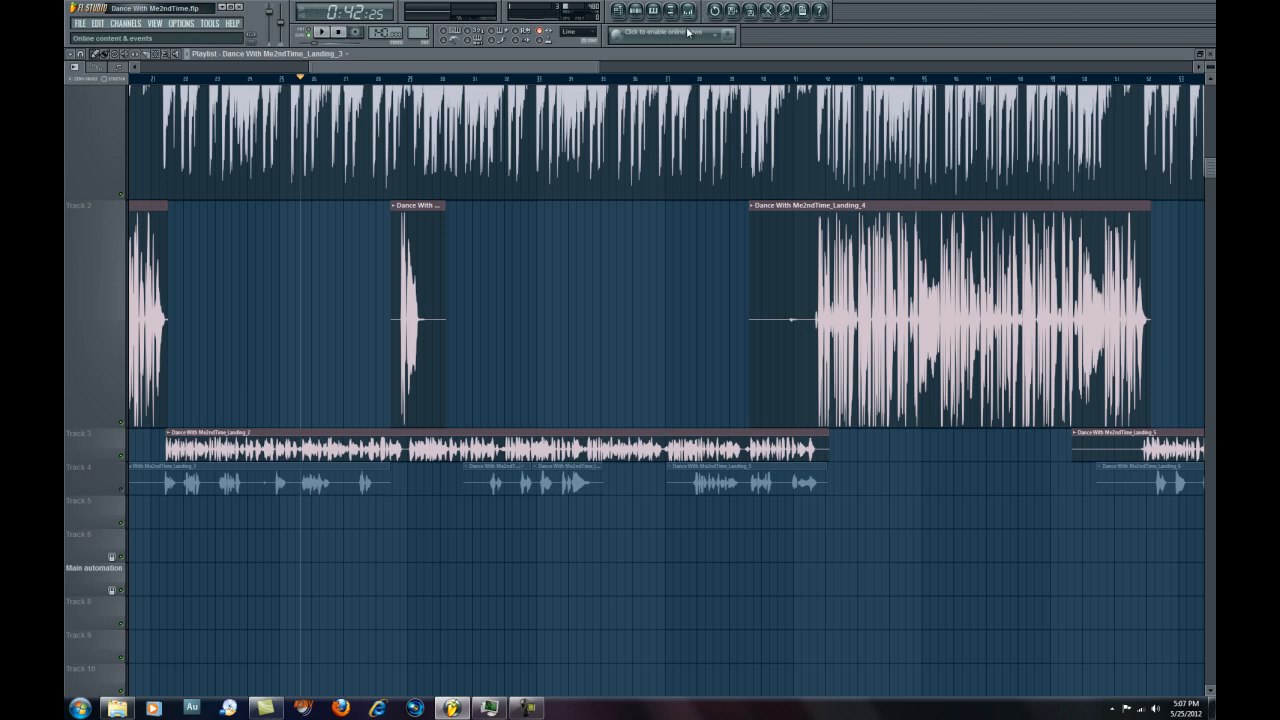
click(584, 33)
click(578, 76)
Check the Track 3 vocal's timing leading into bar 28 by playing from midway through bar 25, early in bar 25, and early in bar 24.
key(space)
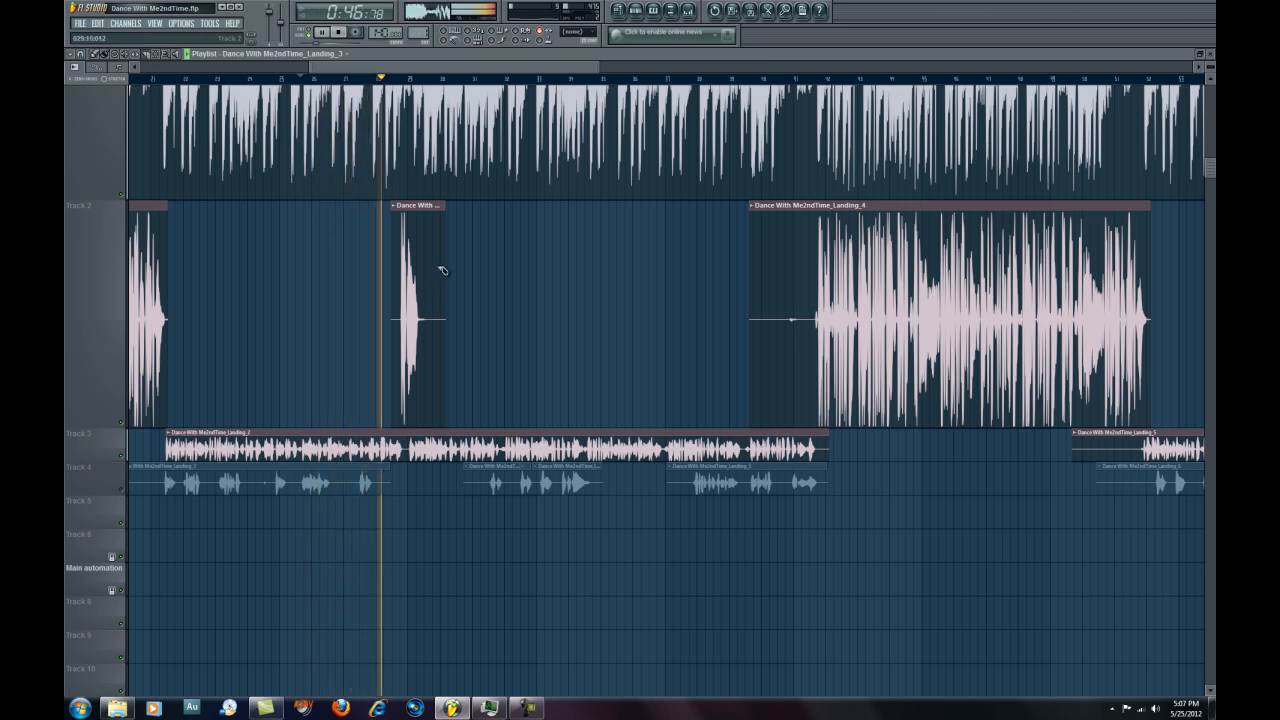
click(285, 78)
scroll(336, 82, up, 2)
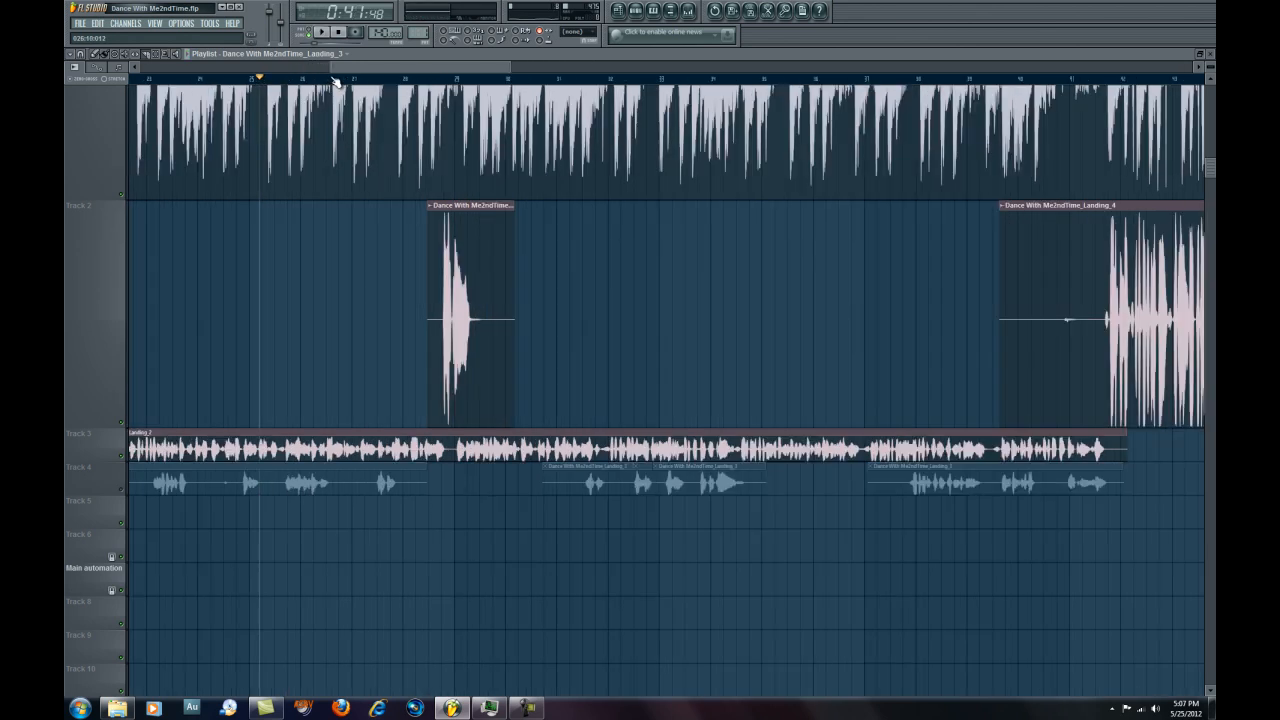
key(space)
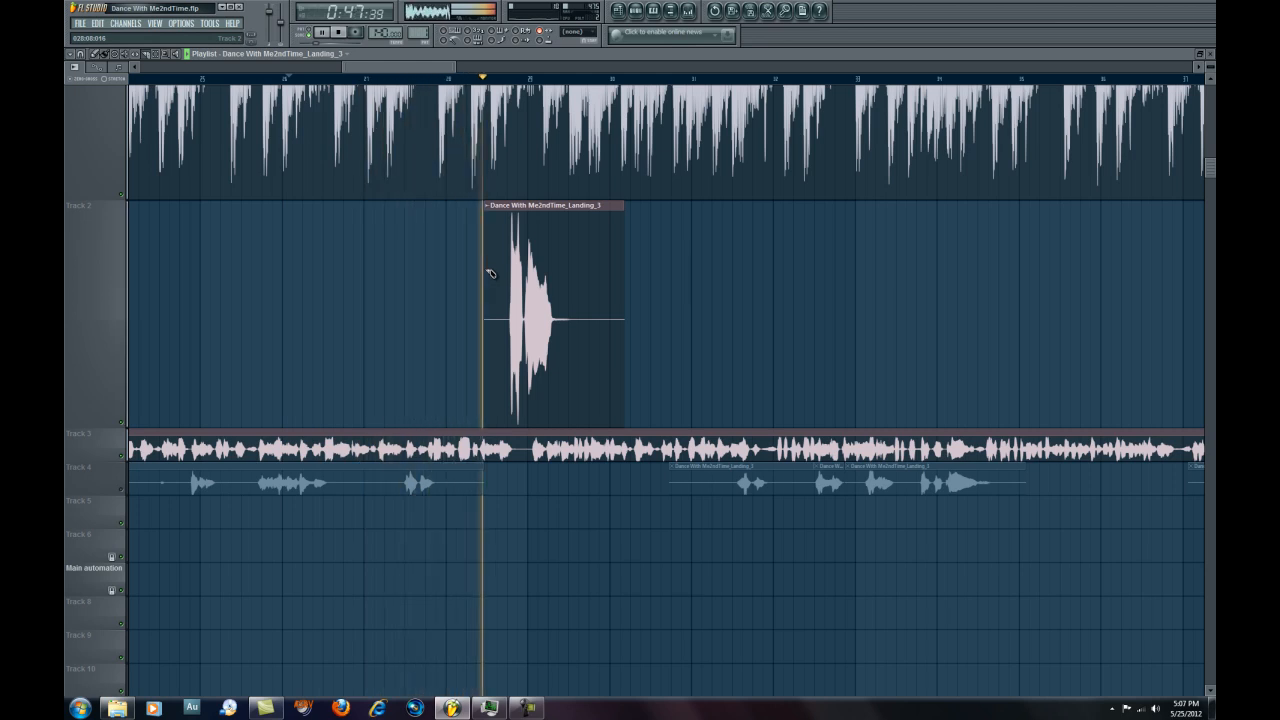
click(136, 80)
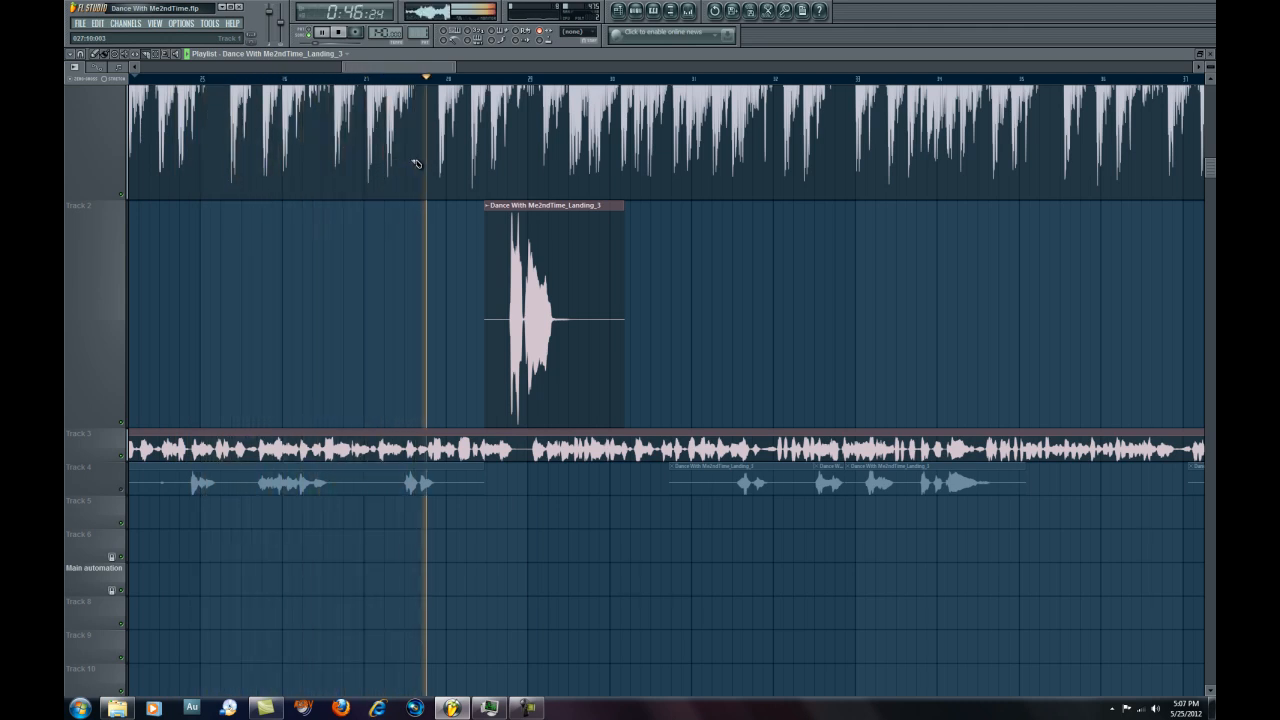
key(space)
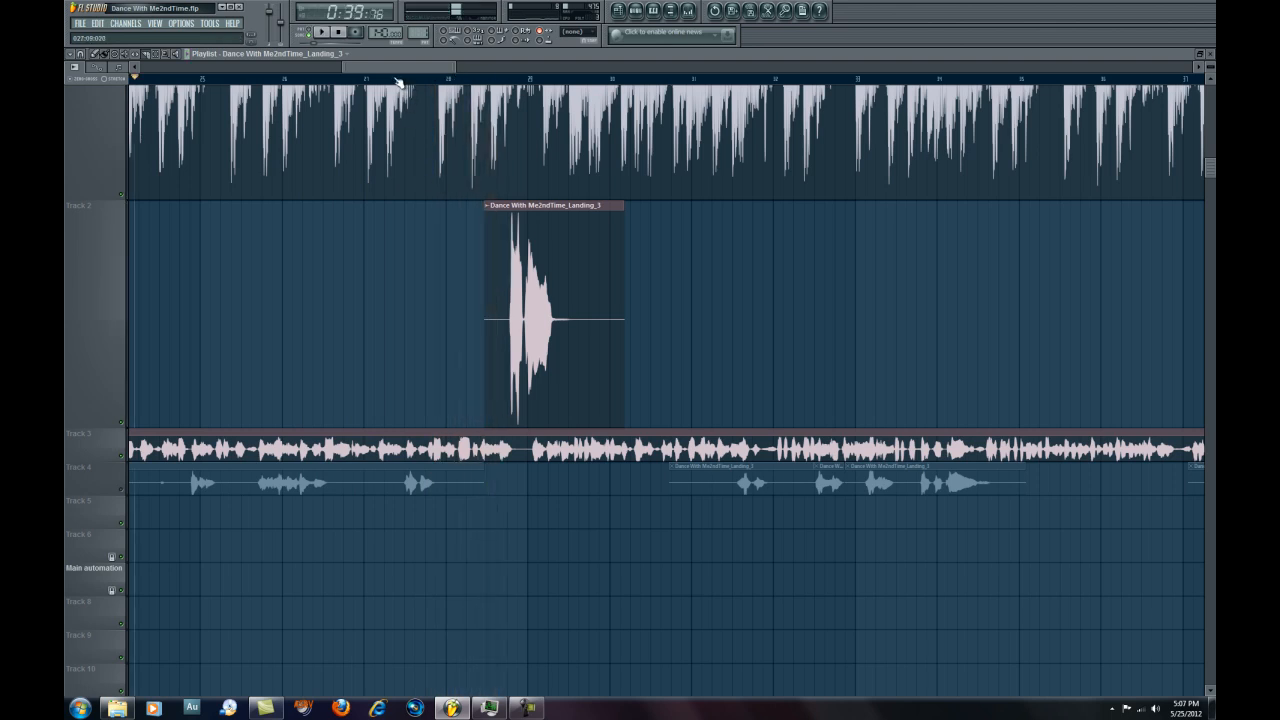
Play the Track 3 vocal from about a third of the way through bar 27 to narrow down the off-beat phrase.
scroll(397, 78, up, 3)
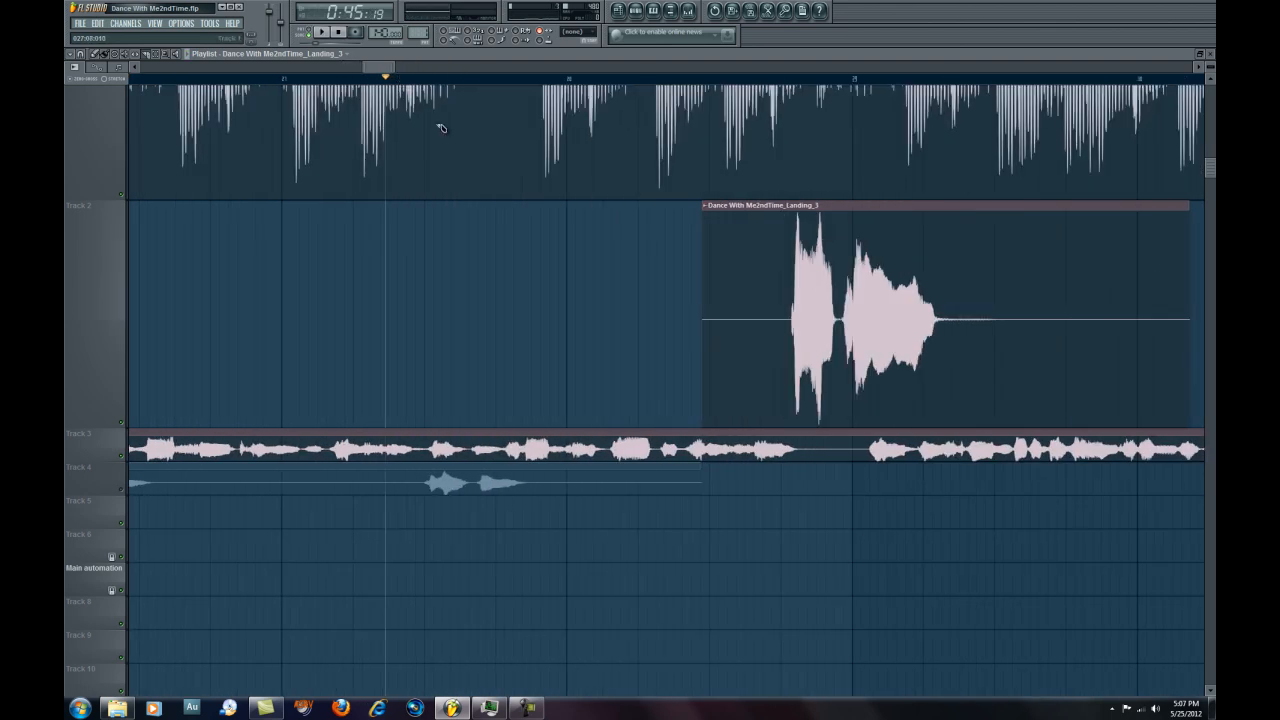
click(284, 79)
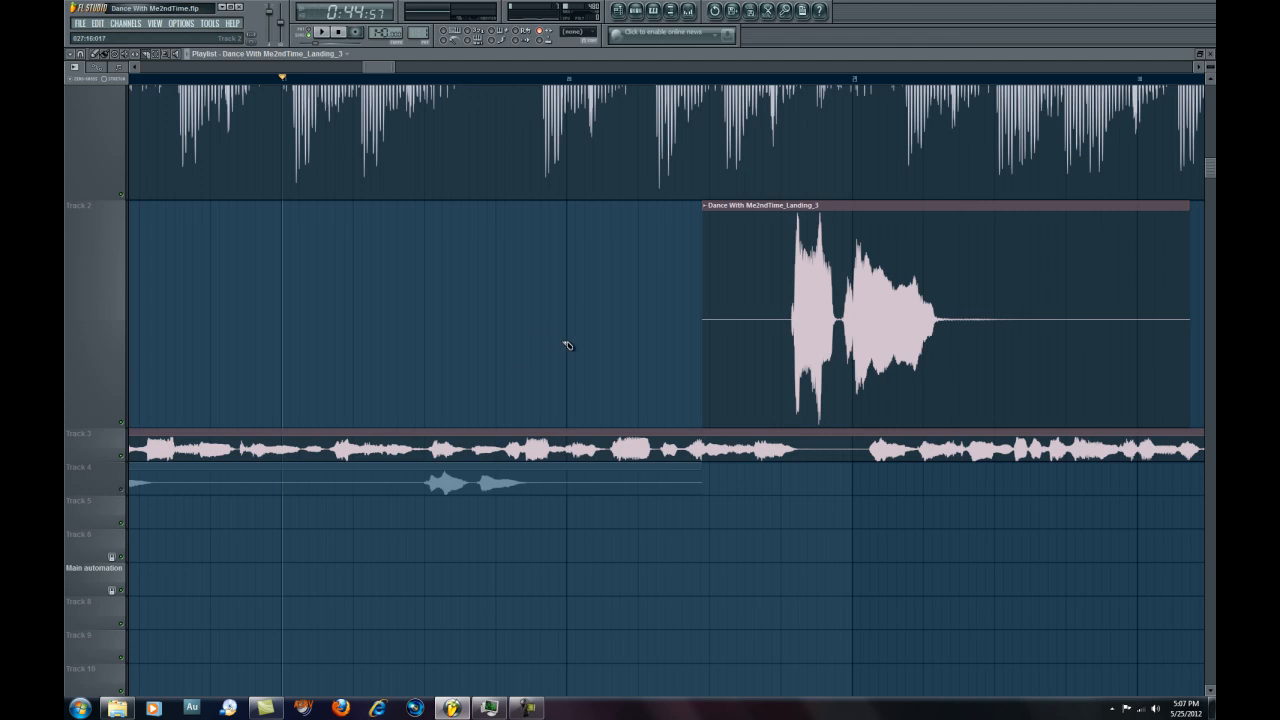
click(368, 79)
key(space)
key(space)
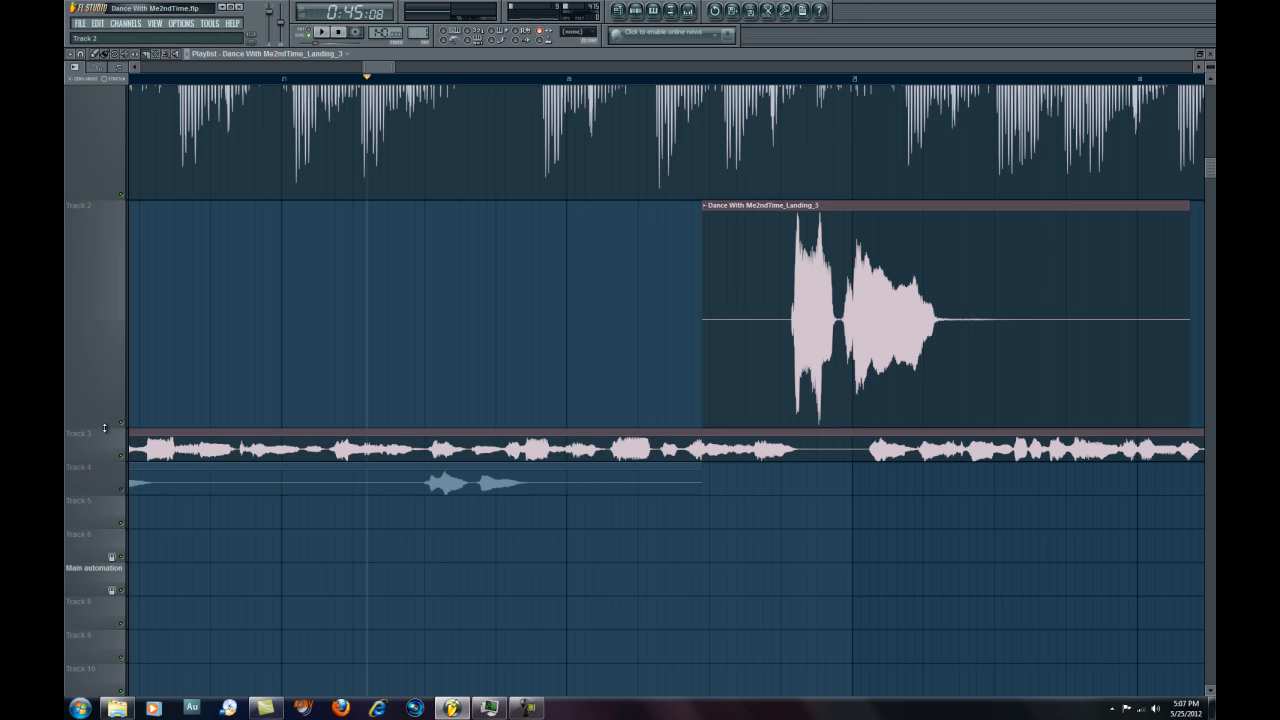
Shrink Track 2, enlarge Track 3, and play bar 27 from several points to locate the start of the off-beat phrase.
drag(104, 415, 106, 571)
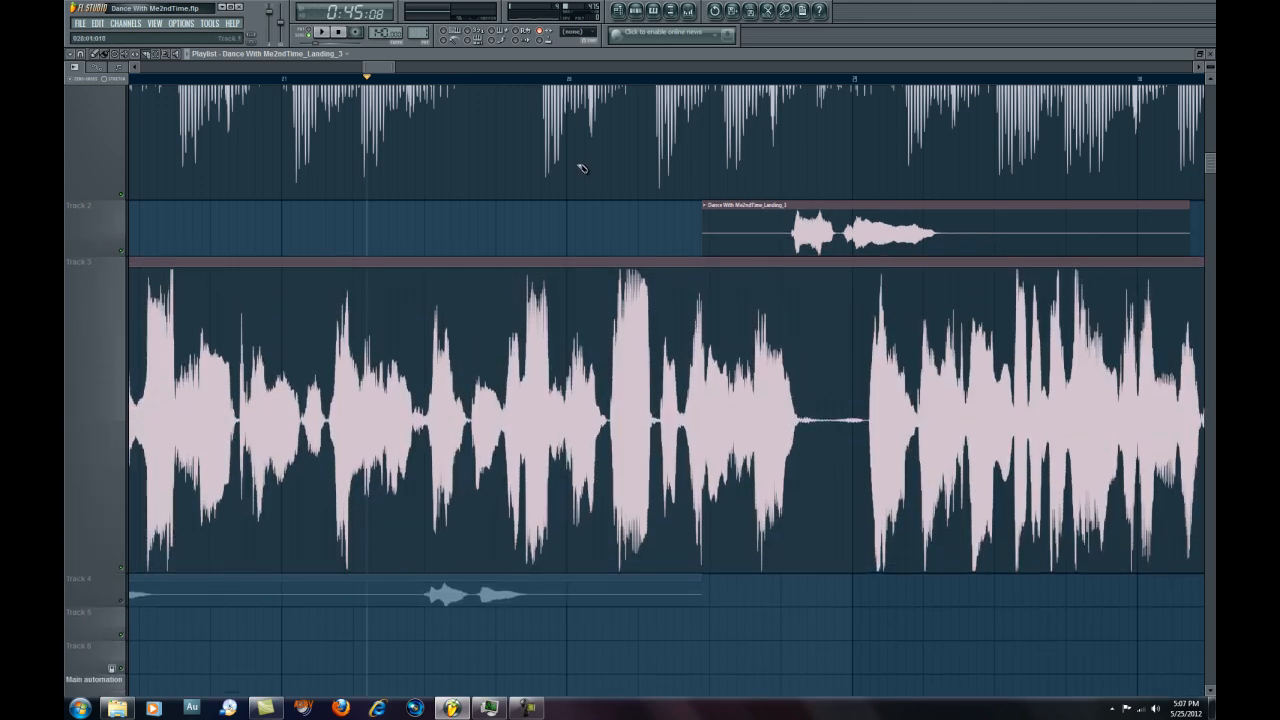
key(space)
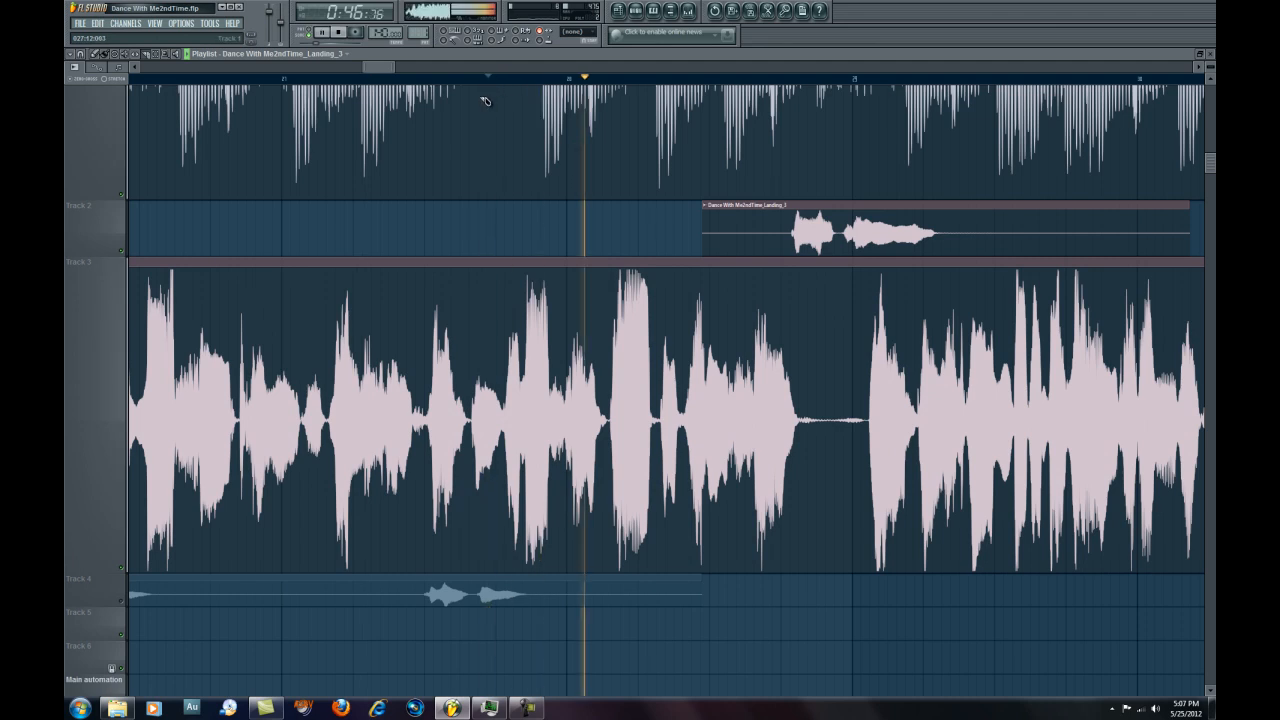
click(326, 79)
key(space)
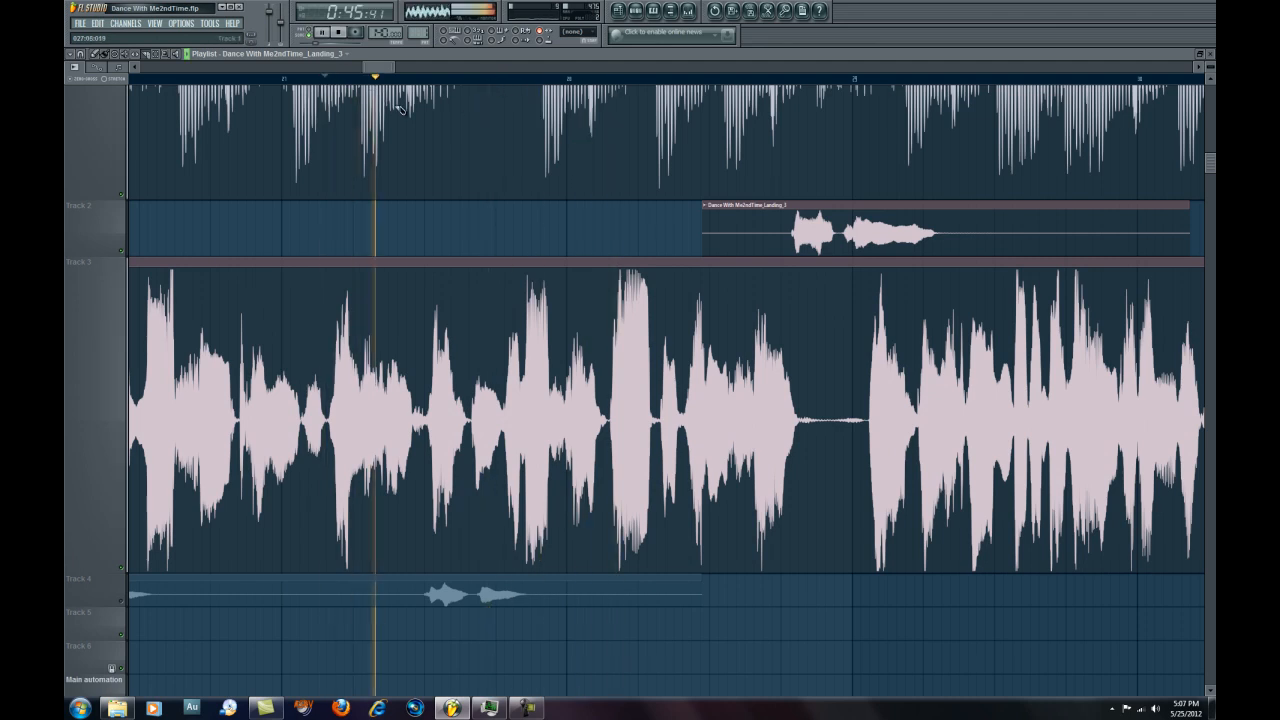
key(space)
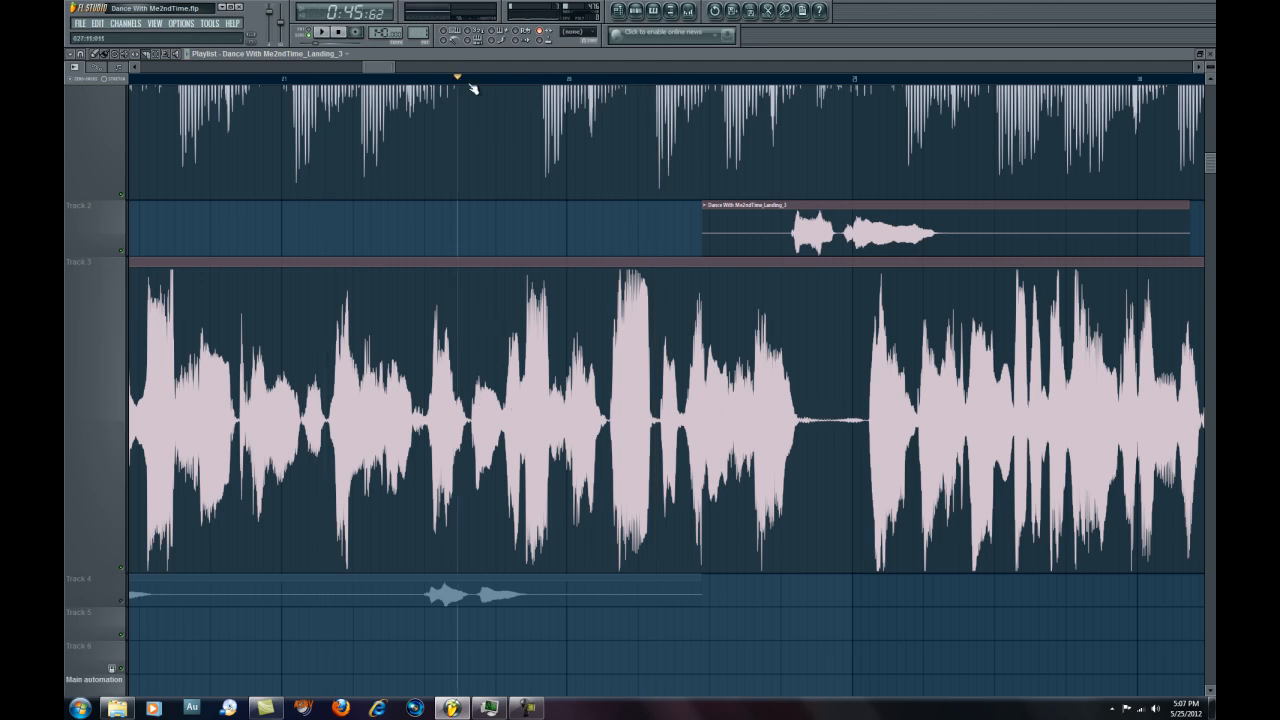
key(space)
key(space)
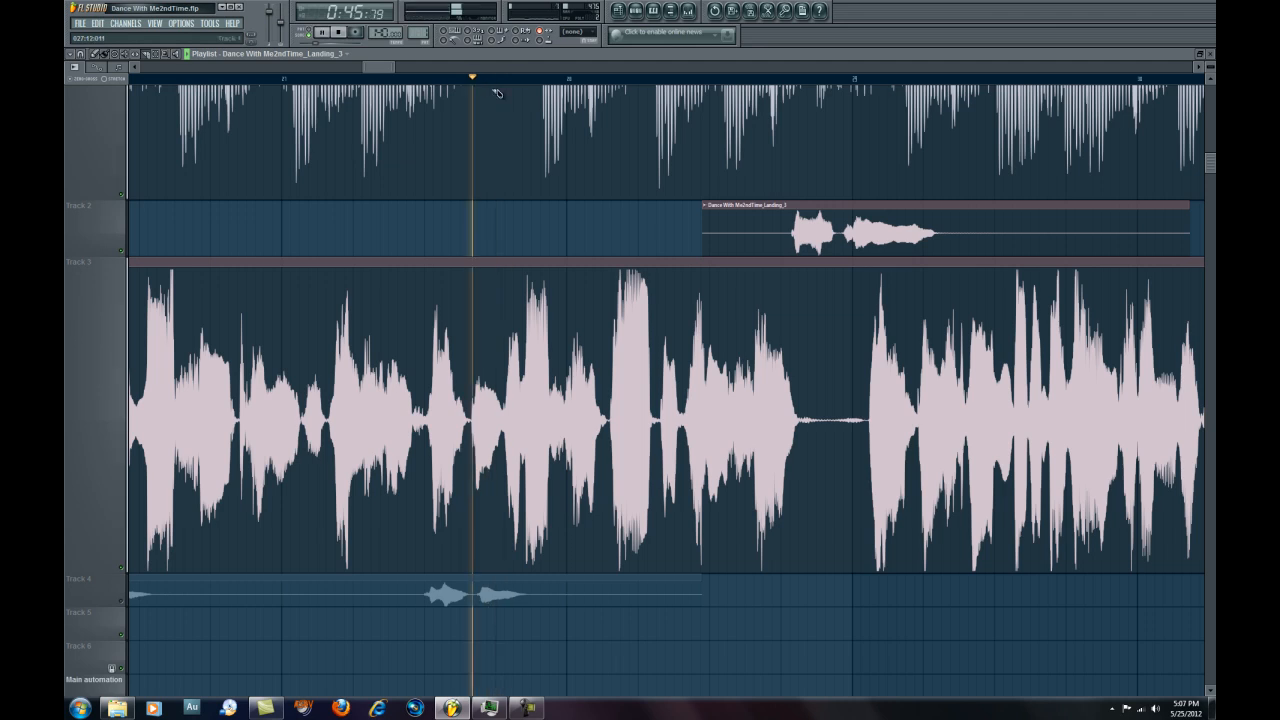
key(space)
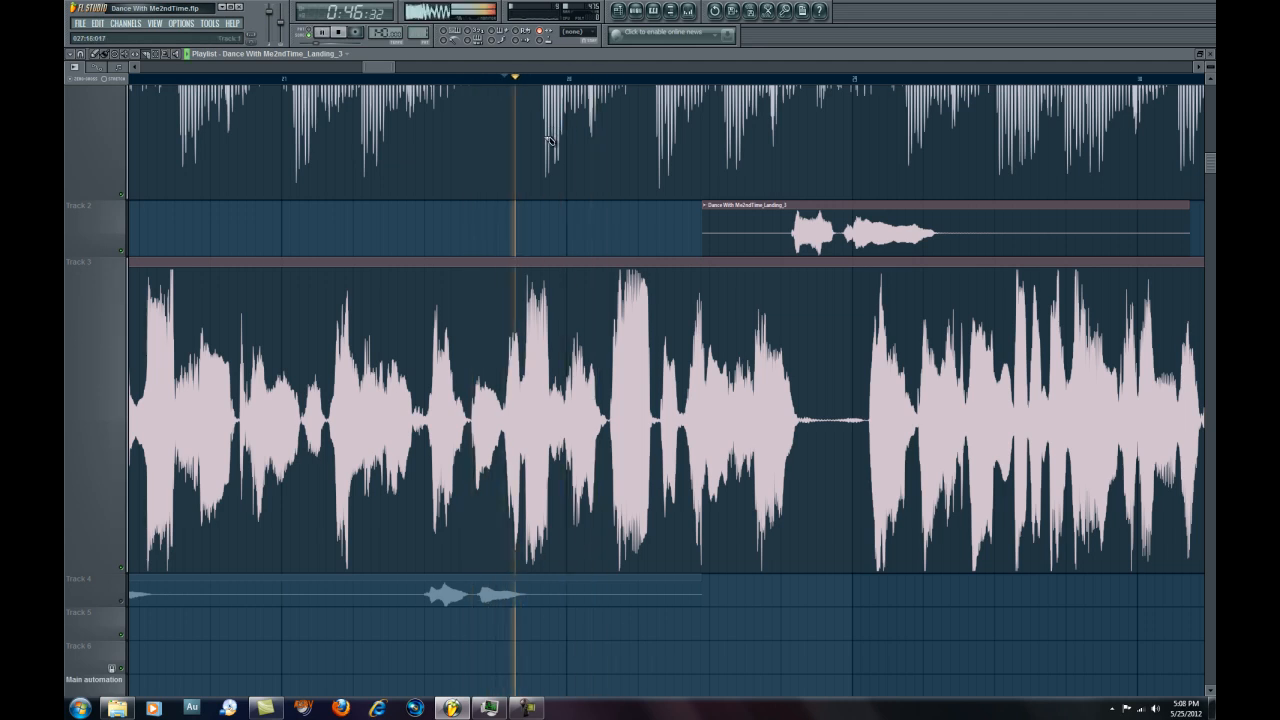
Slice the Track 3 vocal at step 13 of bar 27 and just before bar 29, and make the middle slice unique.
key(space)
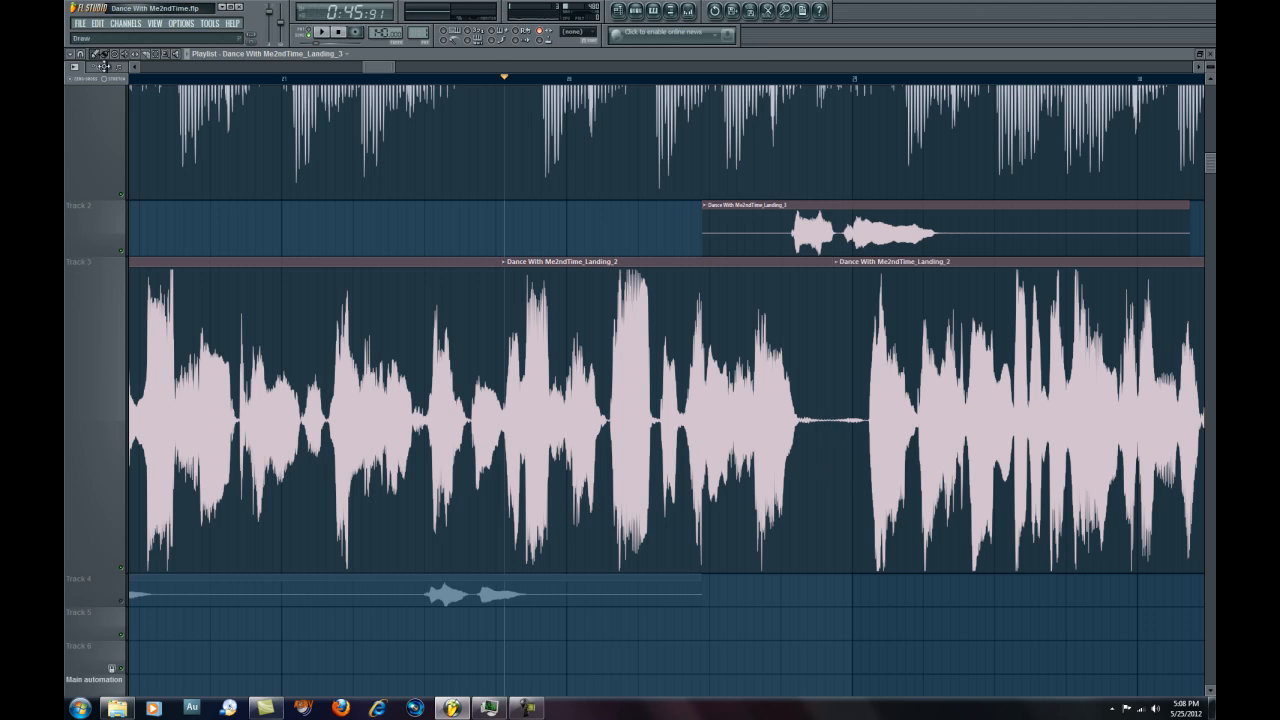
click(504, 262)
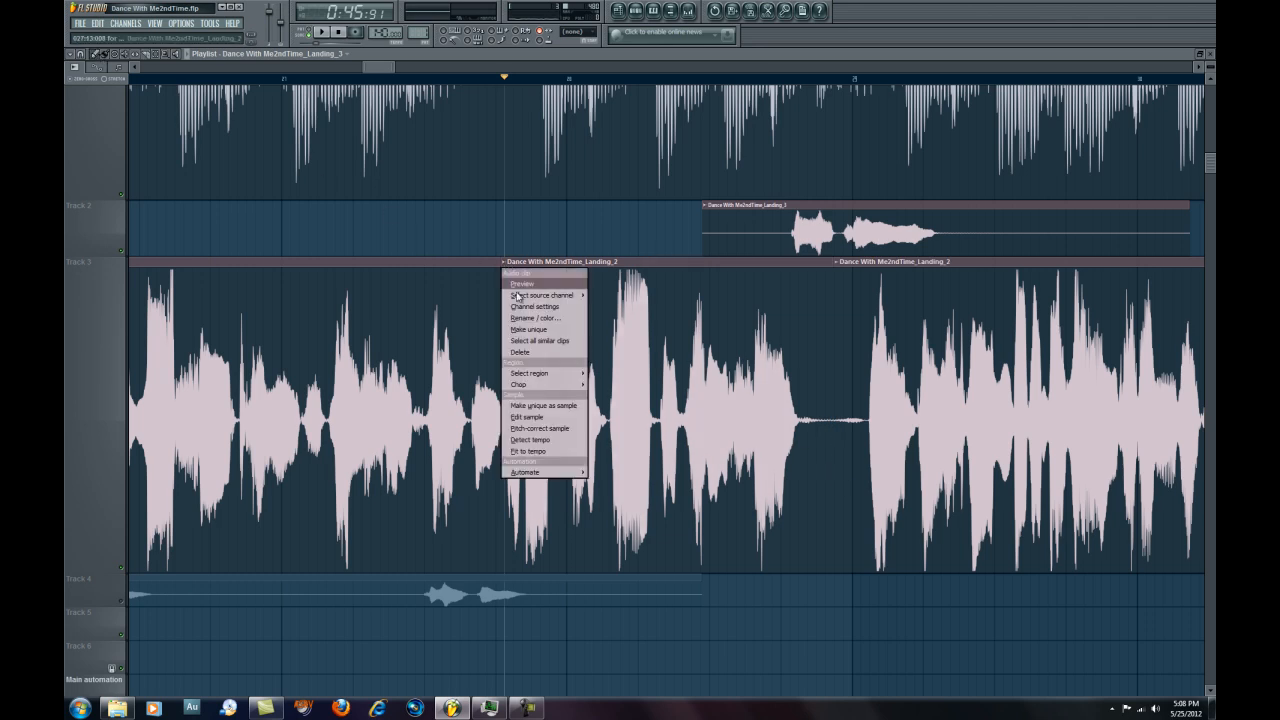
click(527, 330)
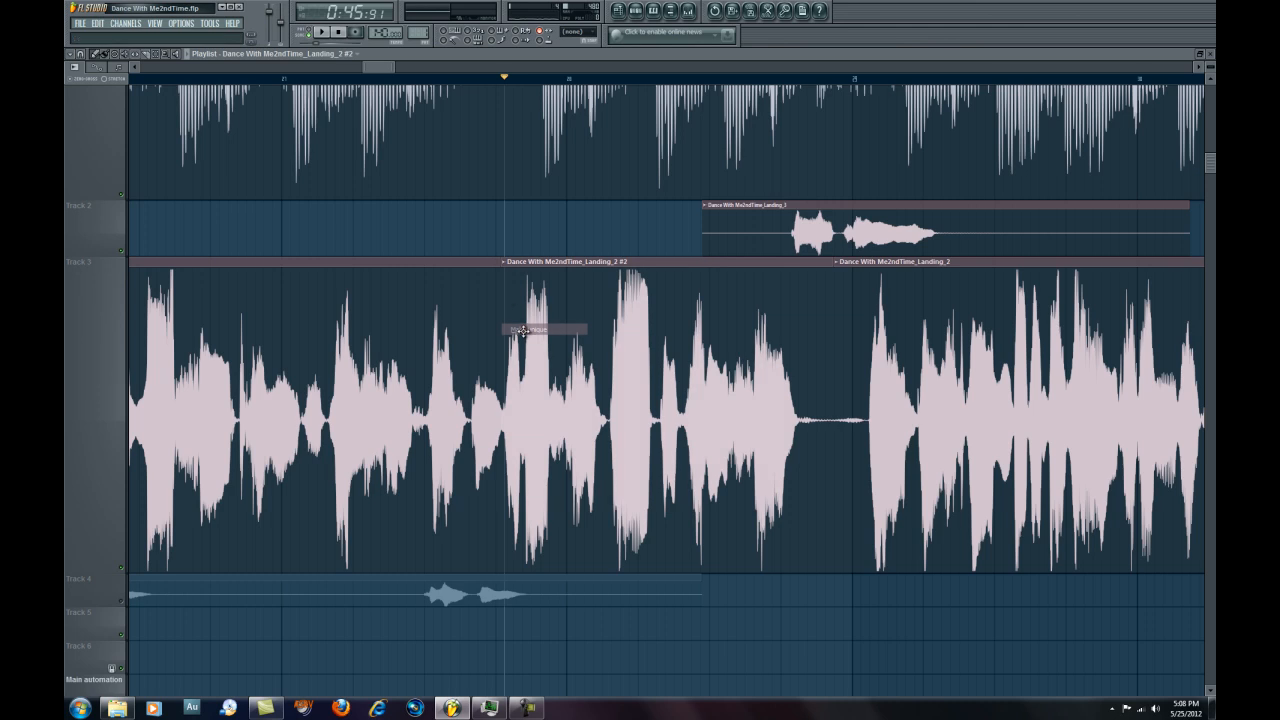
Solo Track 3 and set the time-stretching method of the Dance With Me2ndTime_Landing_2 #2 channel to Auto.
right_click(121, 569)
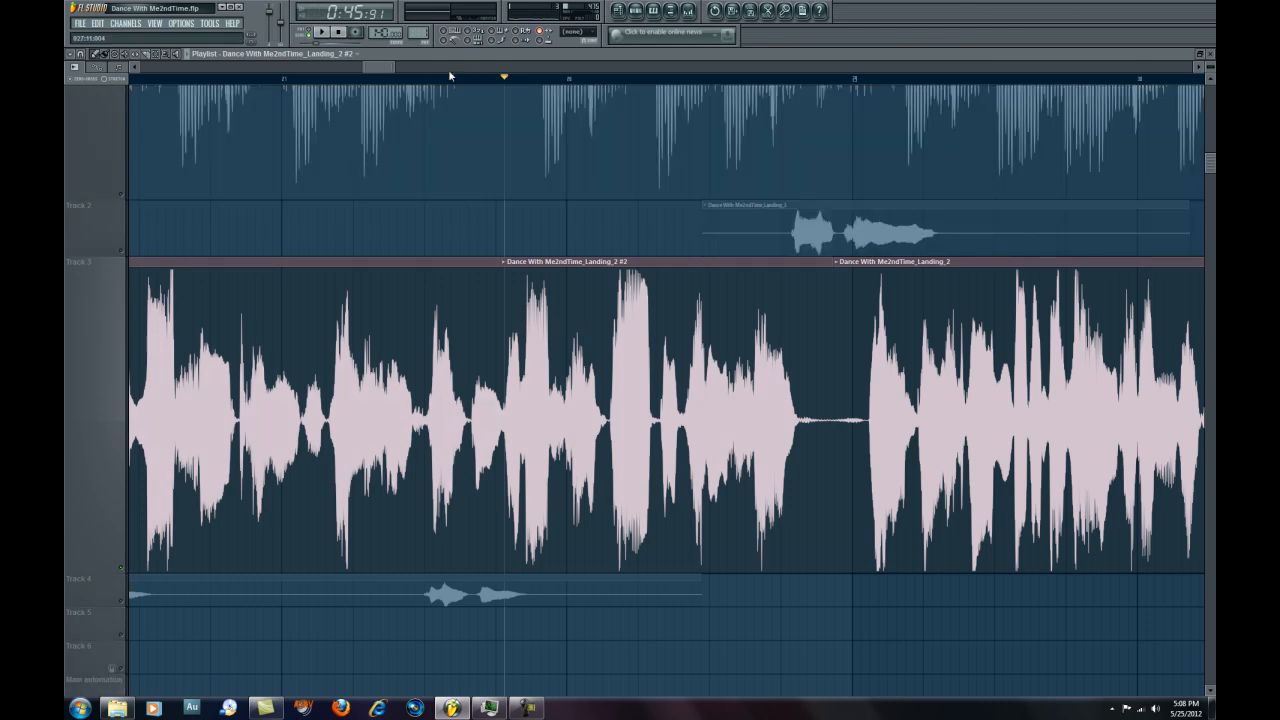
click(645, 10)
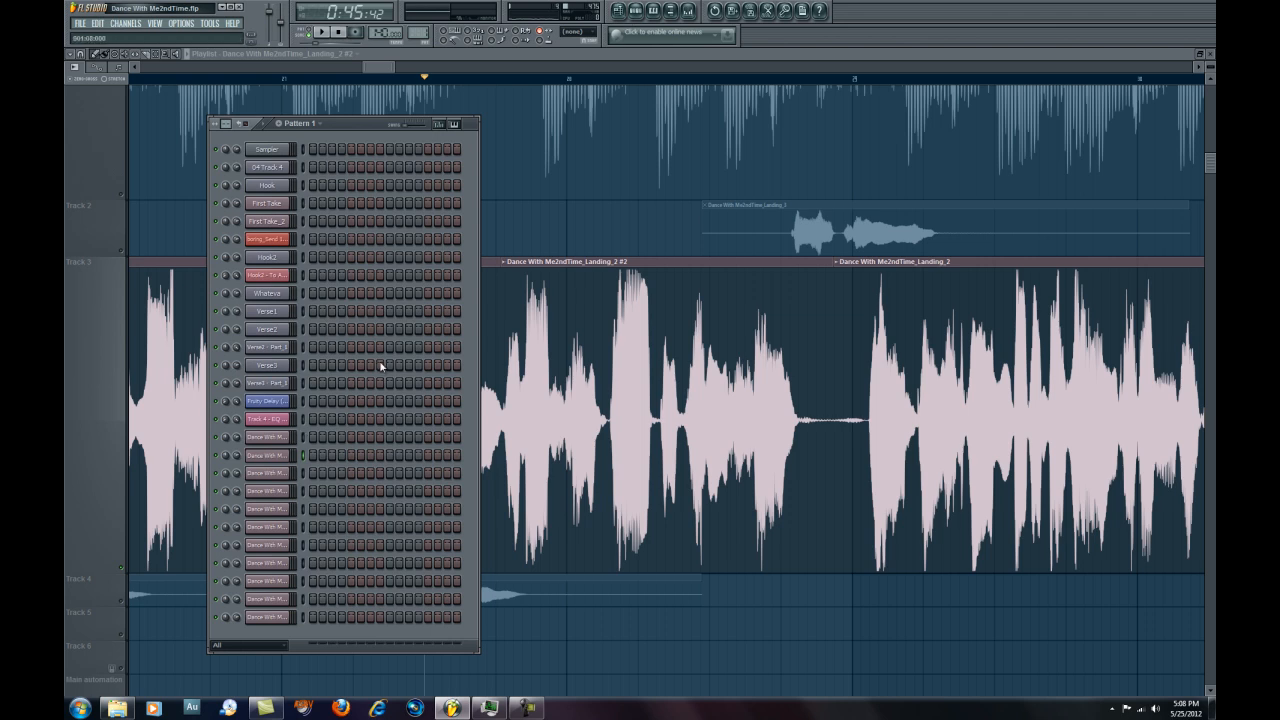
key(space)
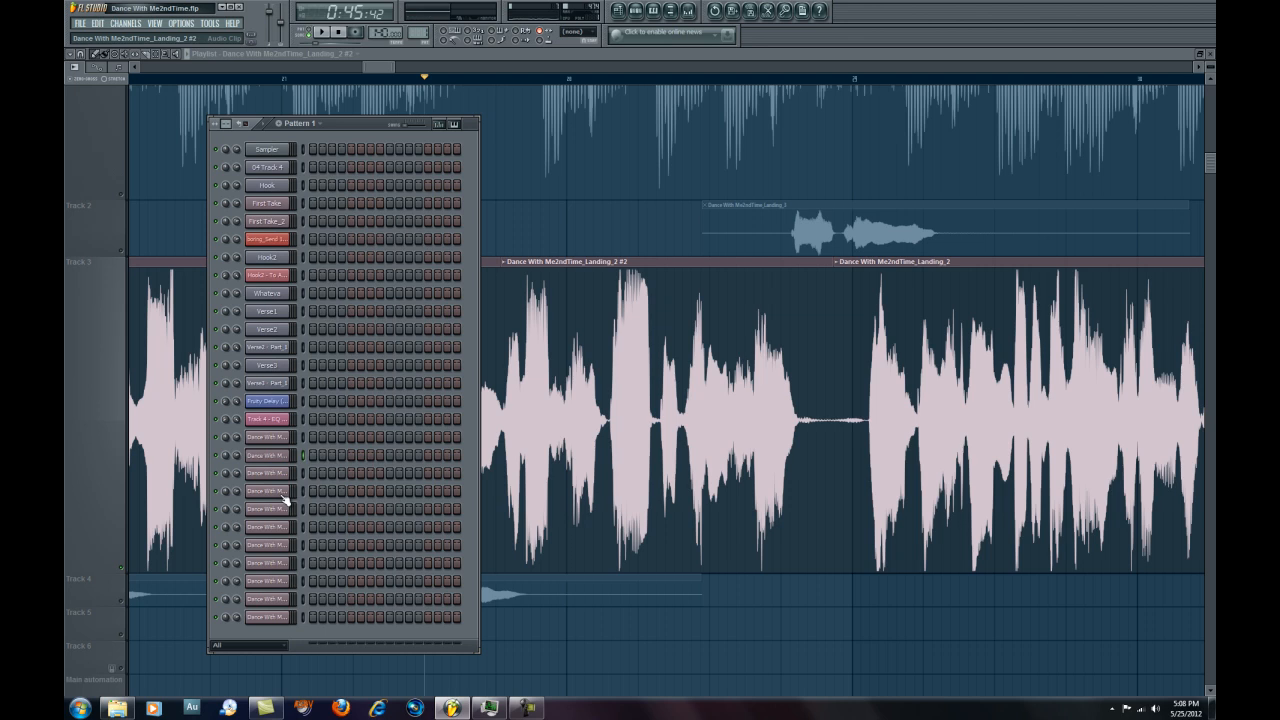
click(284, 496)
click(638, 285)
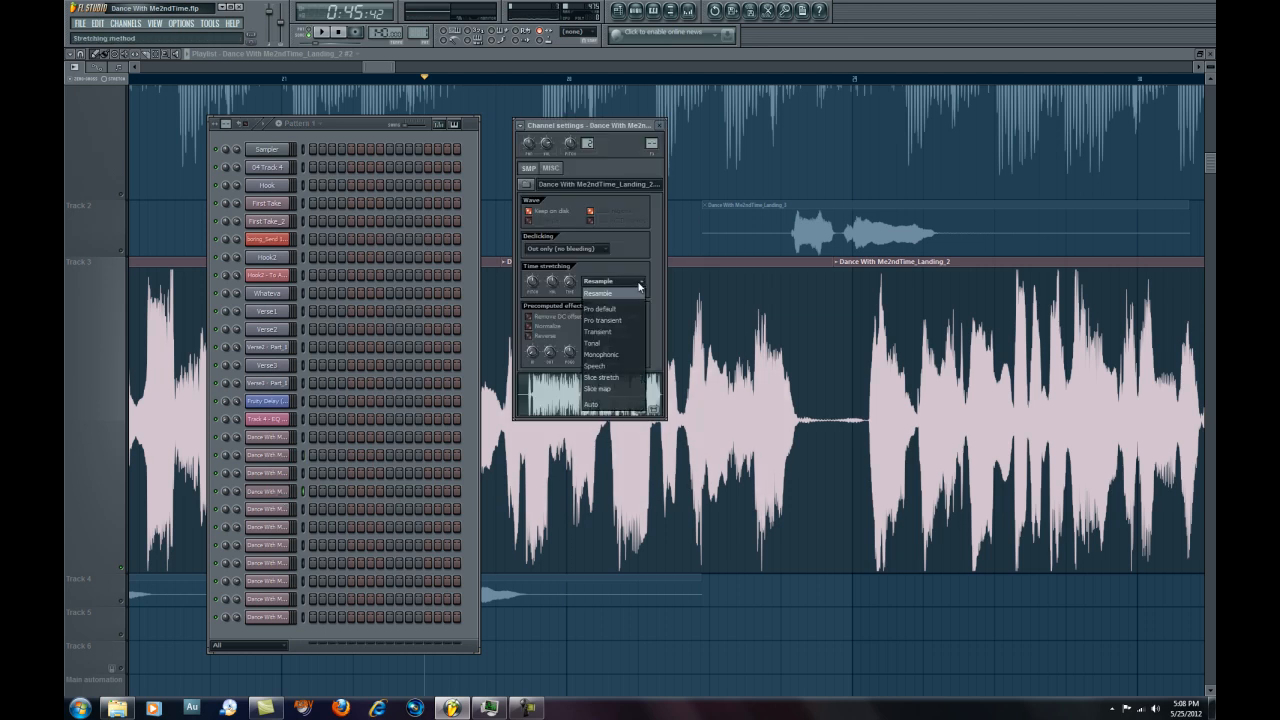
click(607, 405)
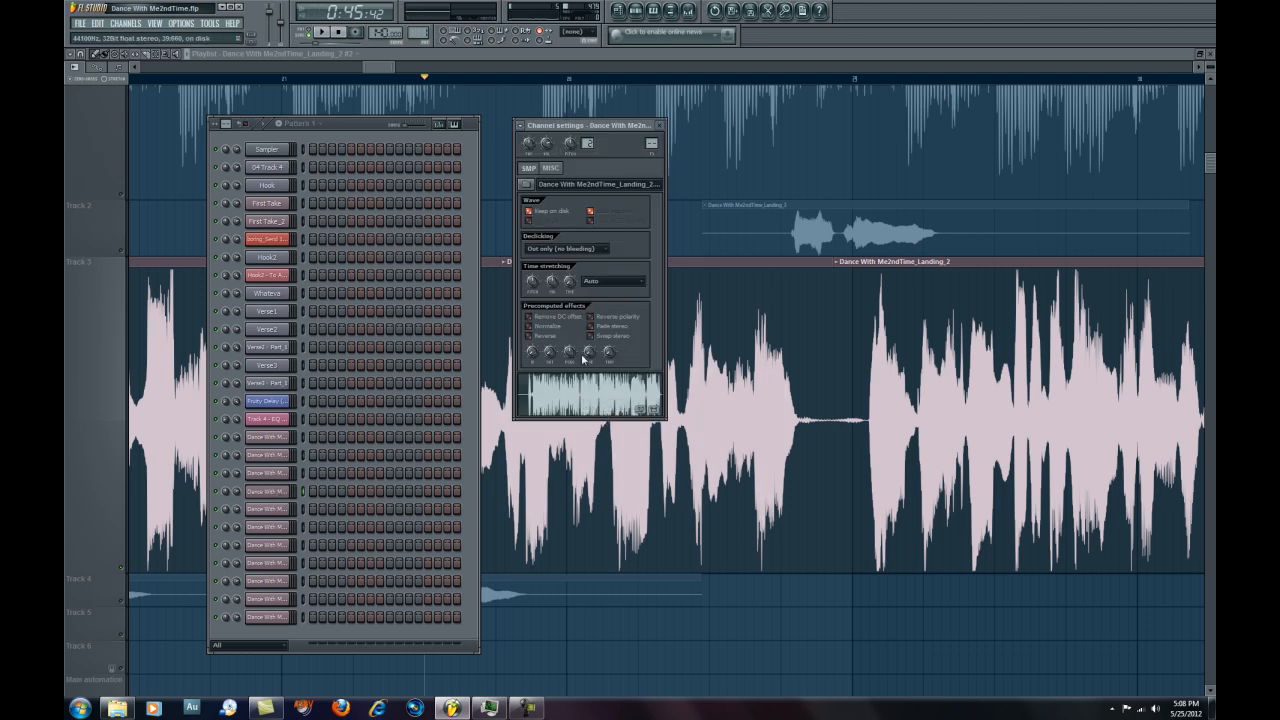
Close the channel windows, unsolo Track 3 so all tracks sound, and slightly reduce its height.
key(F12)
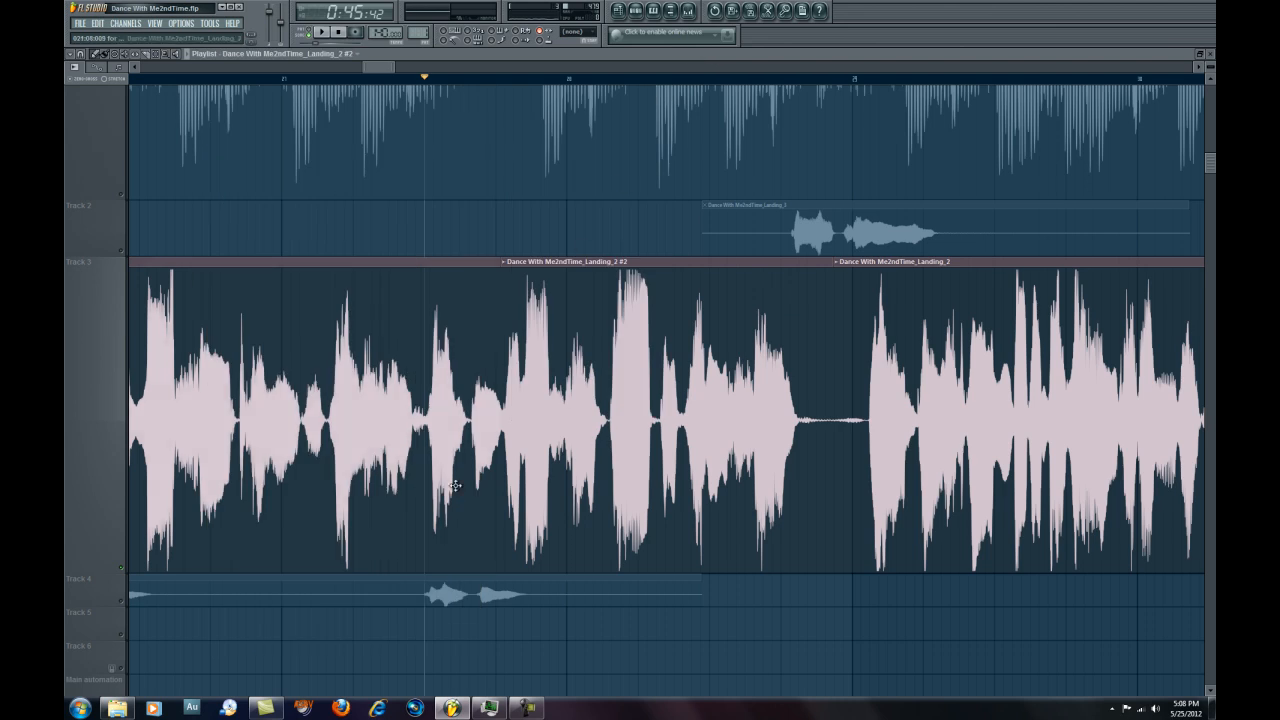
click(123, 576)
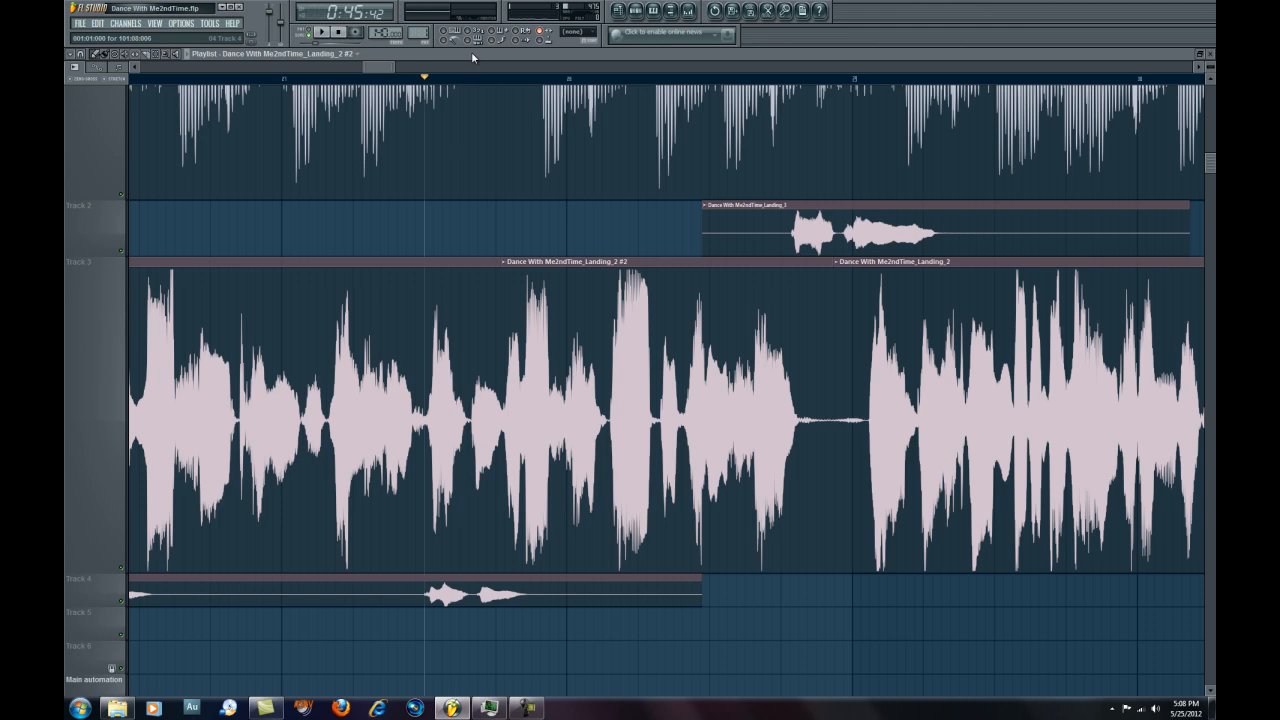
scroll(430, 78, down, 3)
scroll(435, 80, down, 2)
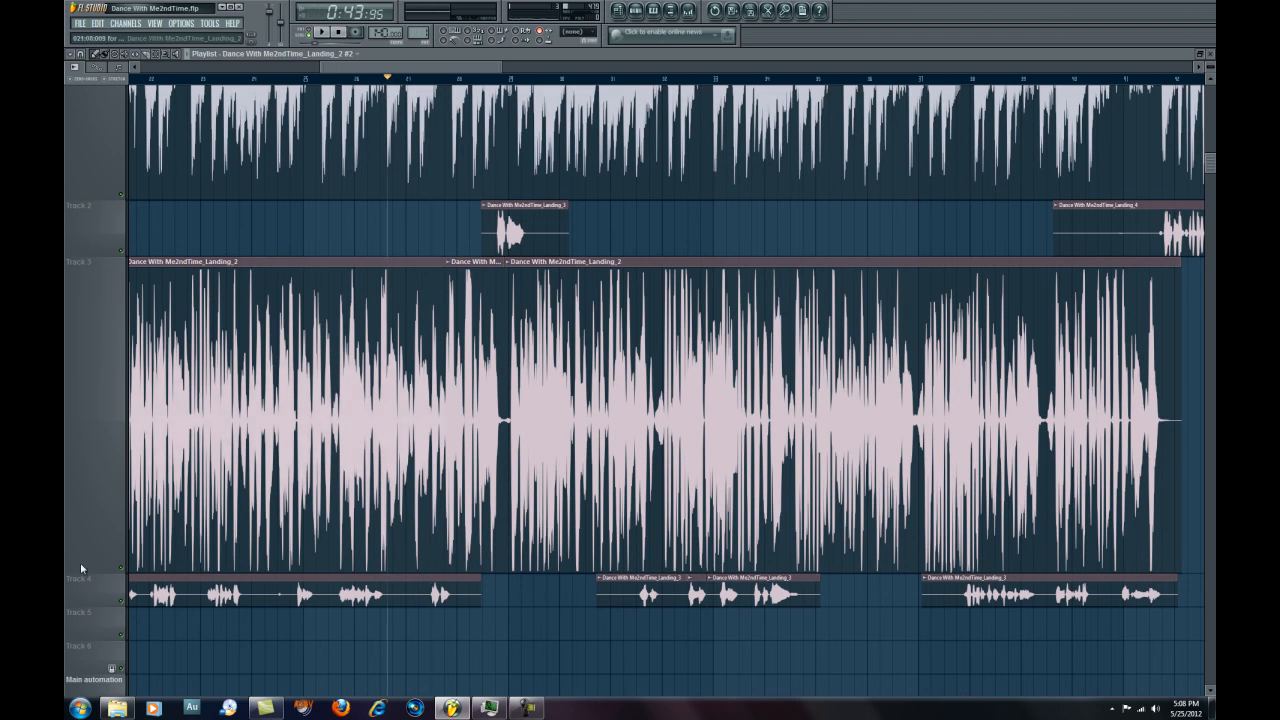
drag(100, 560, 102, 545)
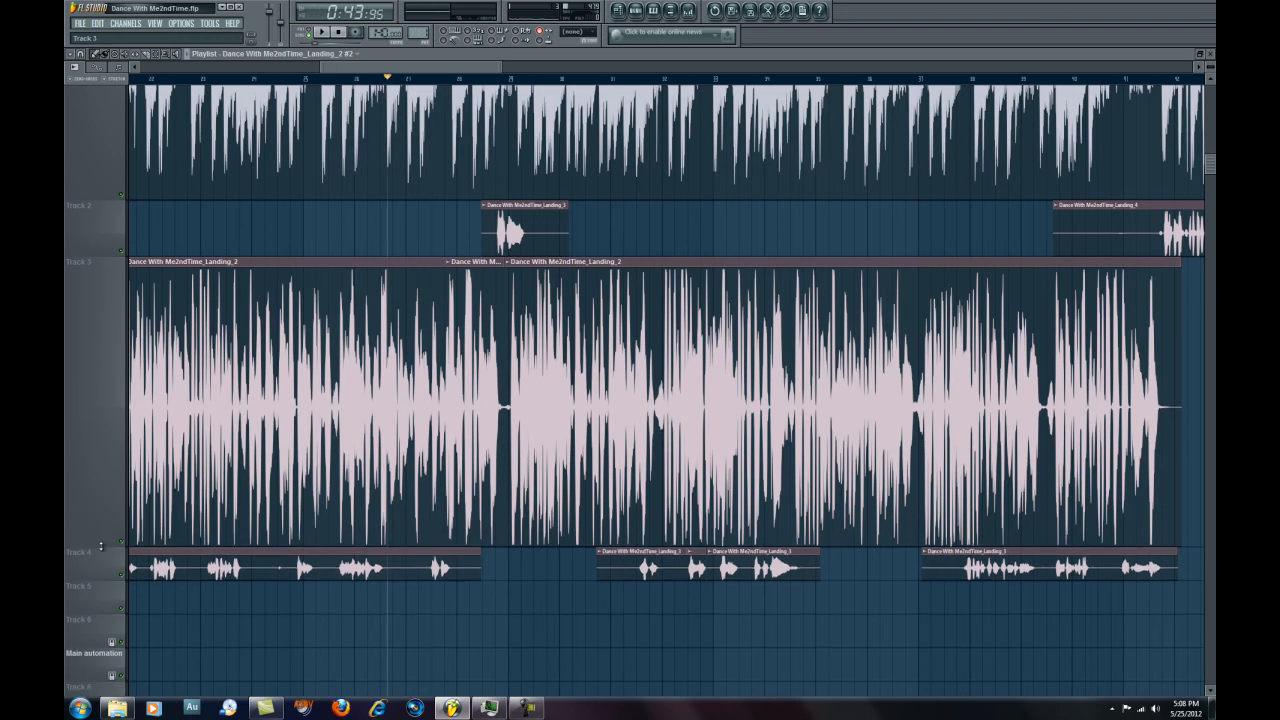
Mute Track 4 and play the vocals from around bar 26 to hear the sliced Track 3 phrase in context.
key(space)
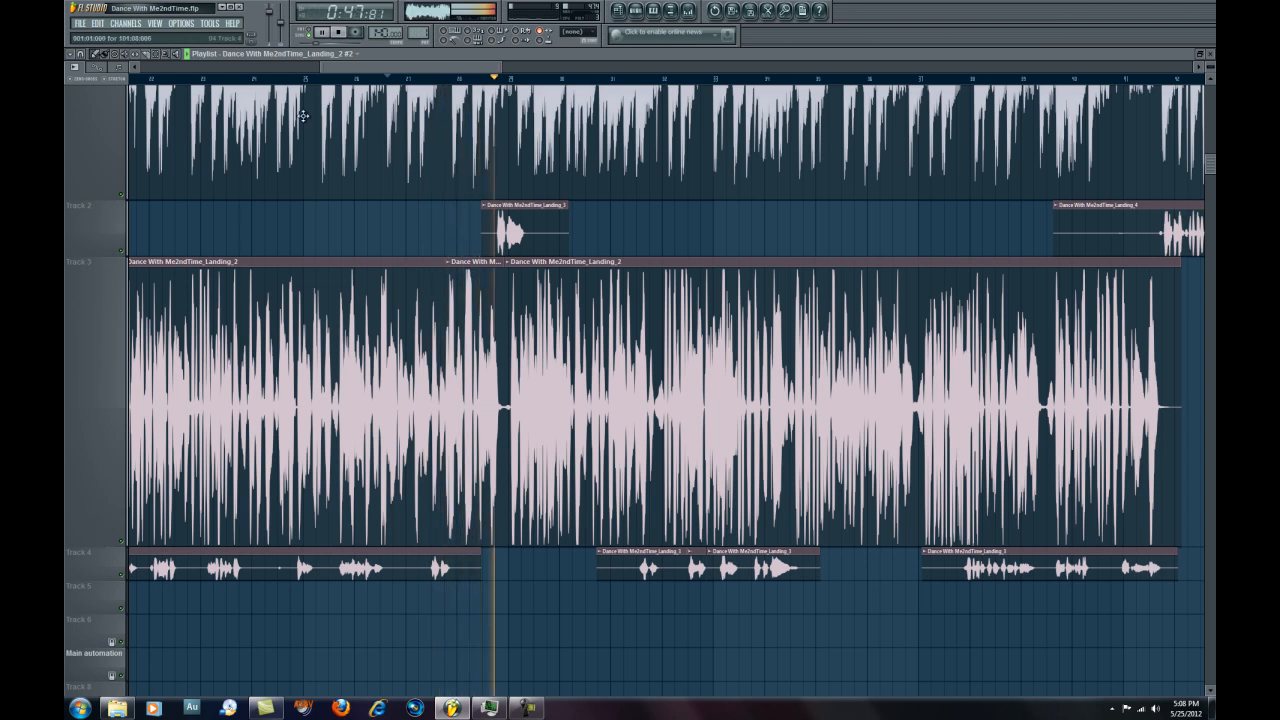
key(space)
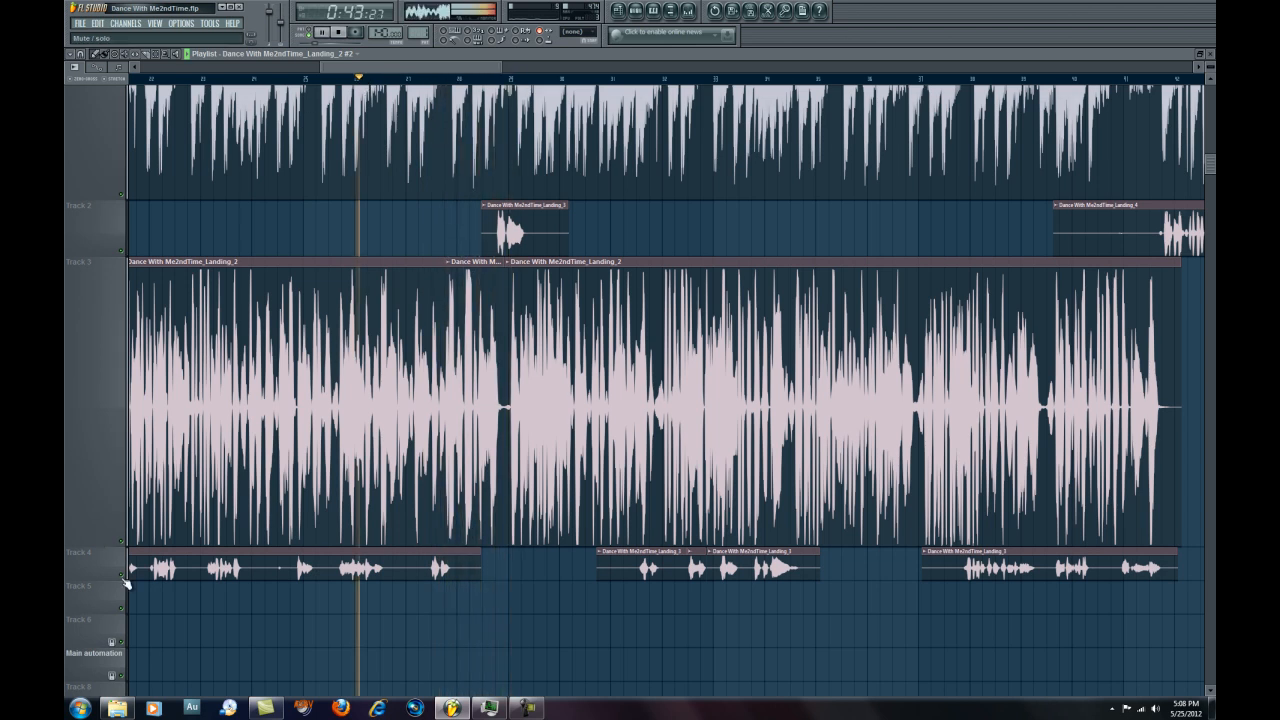
click(121, 575)
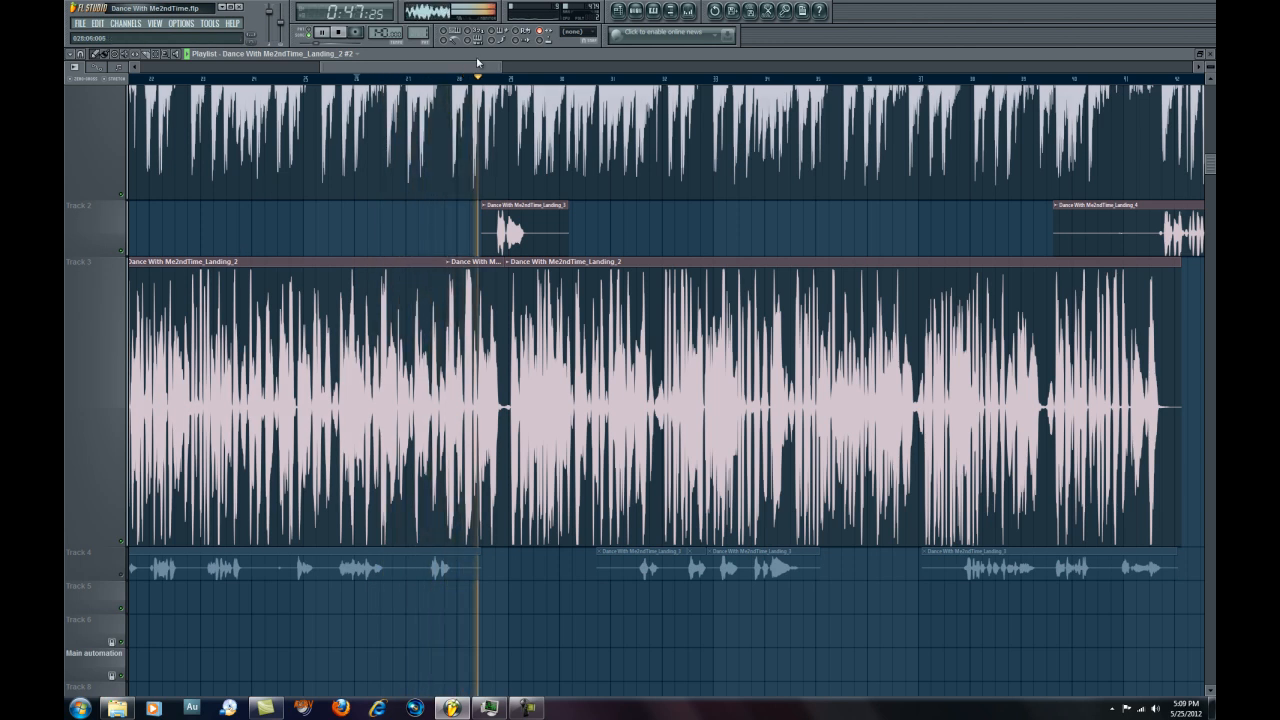
key(space)
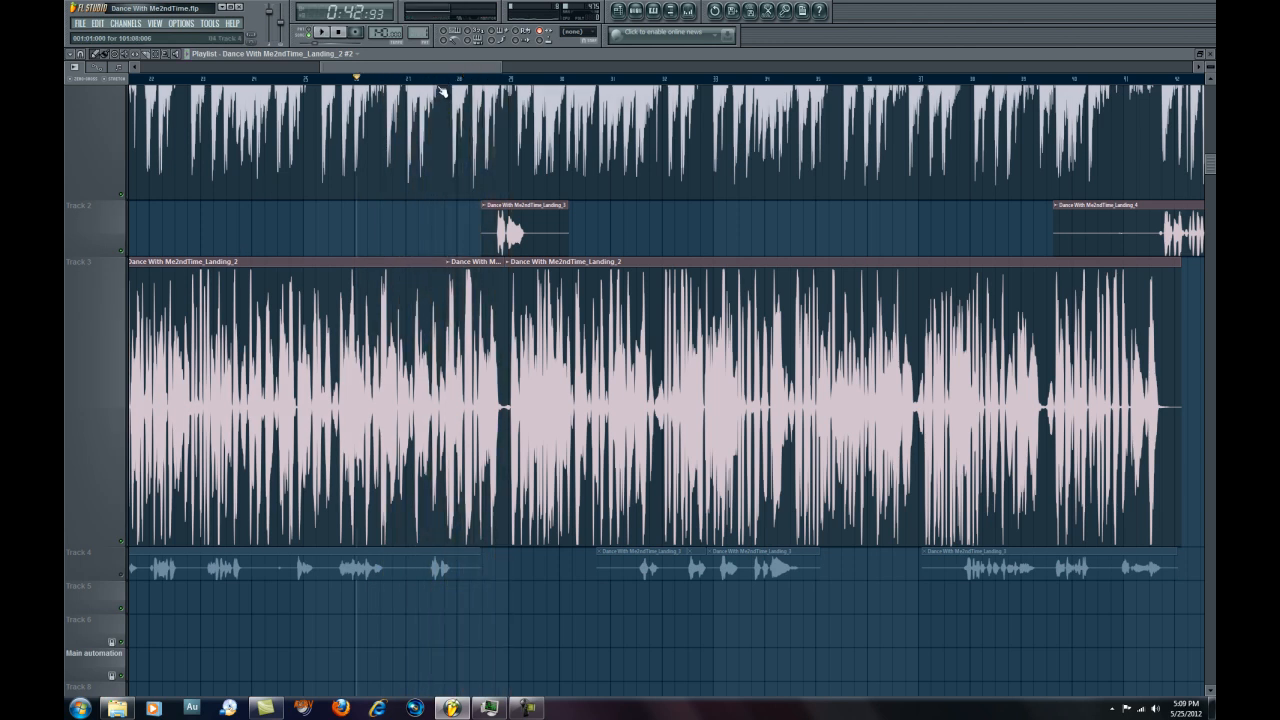
scroll(437, 83, up, 3)
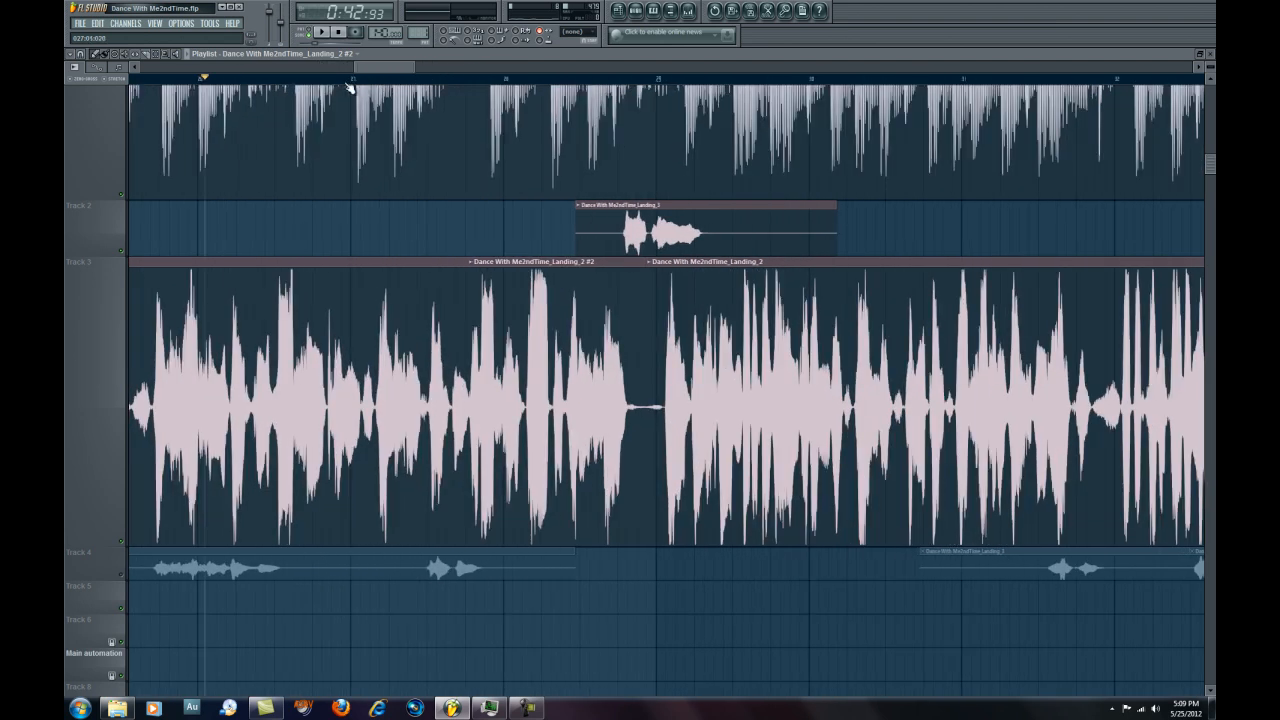
key(space)
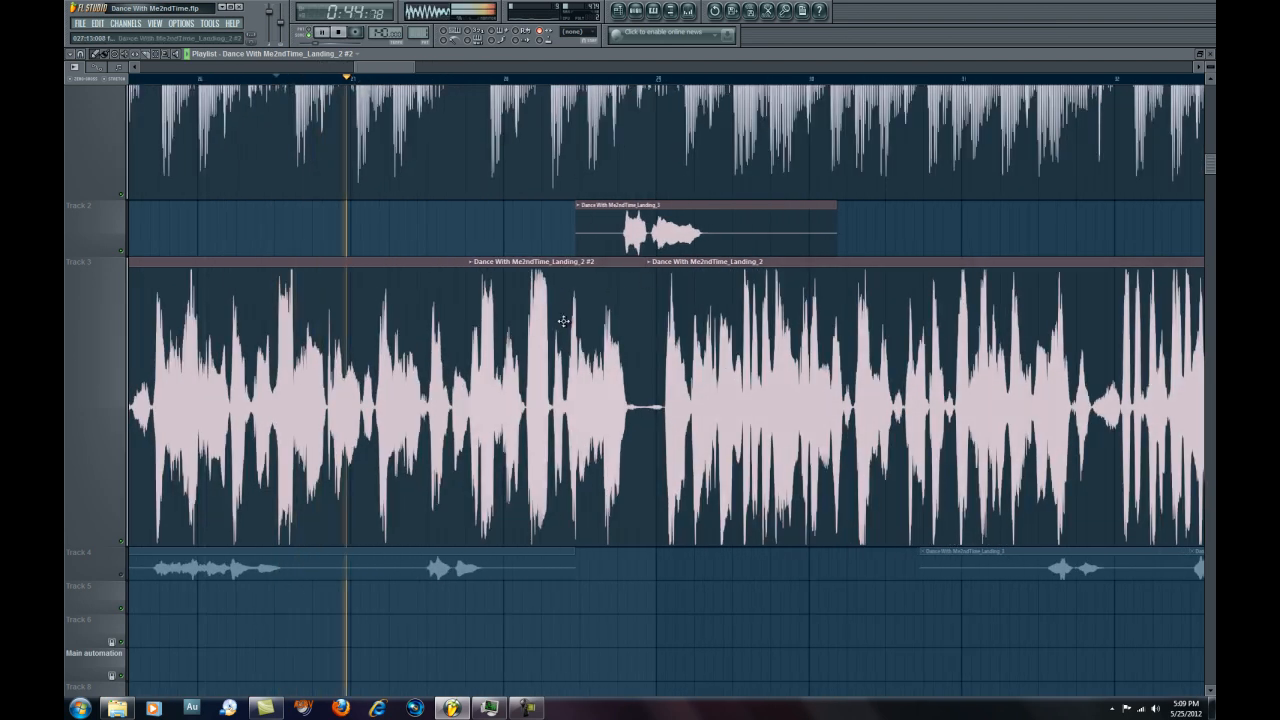
key(space)
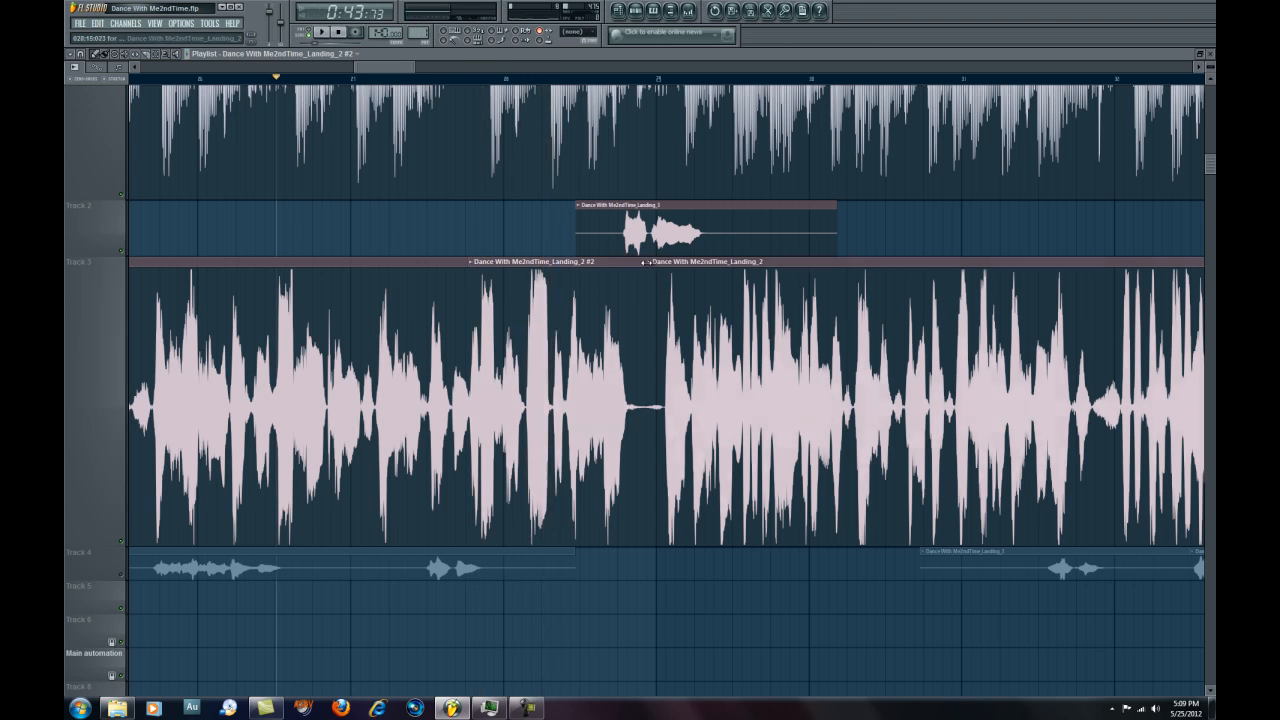
Time-stretch the Dance With Me2ndTime_Landing_2 #2 slice about one step shorter from its end and play it back from just before bar 26.
drag(641, 262, 632, 266)
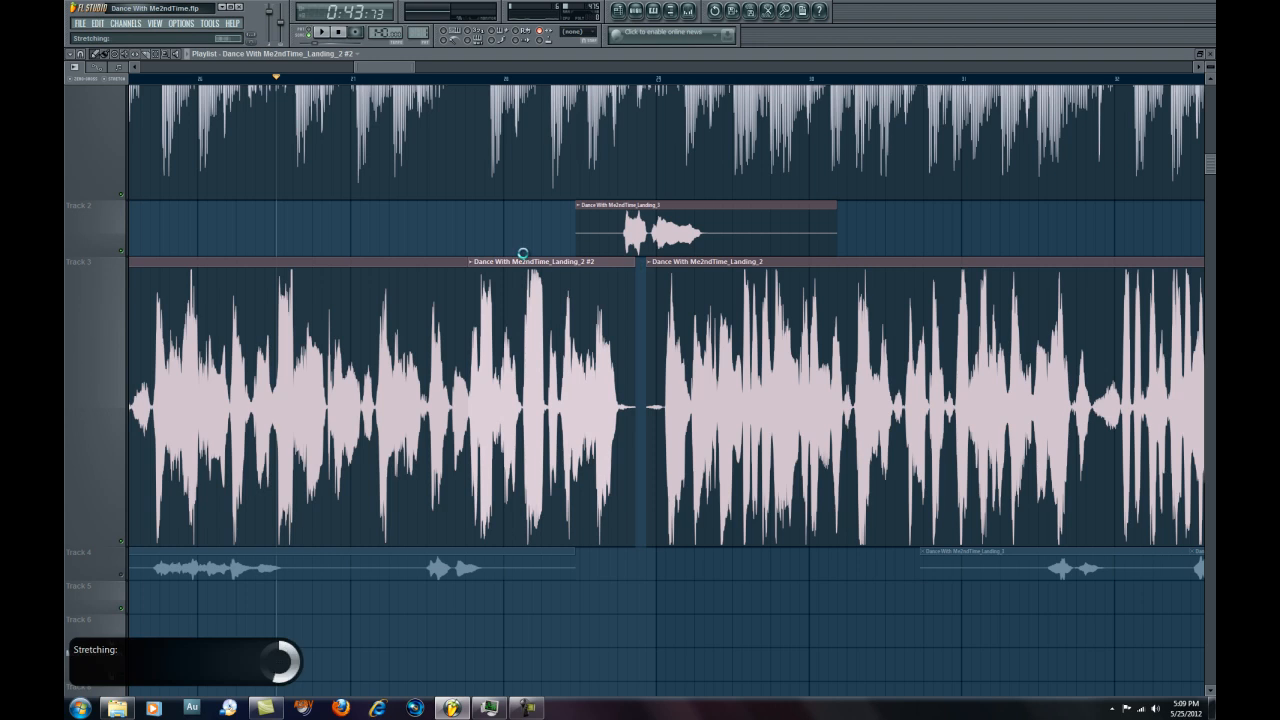
key(space)
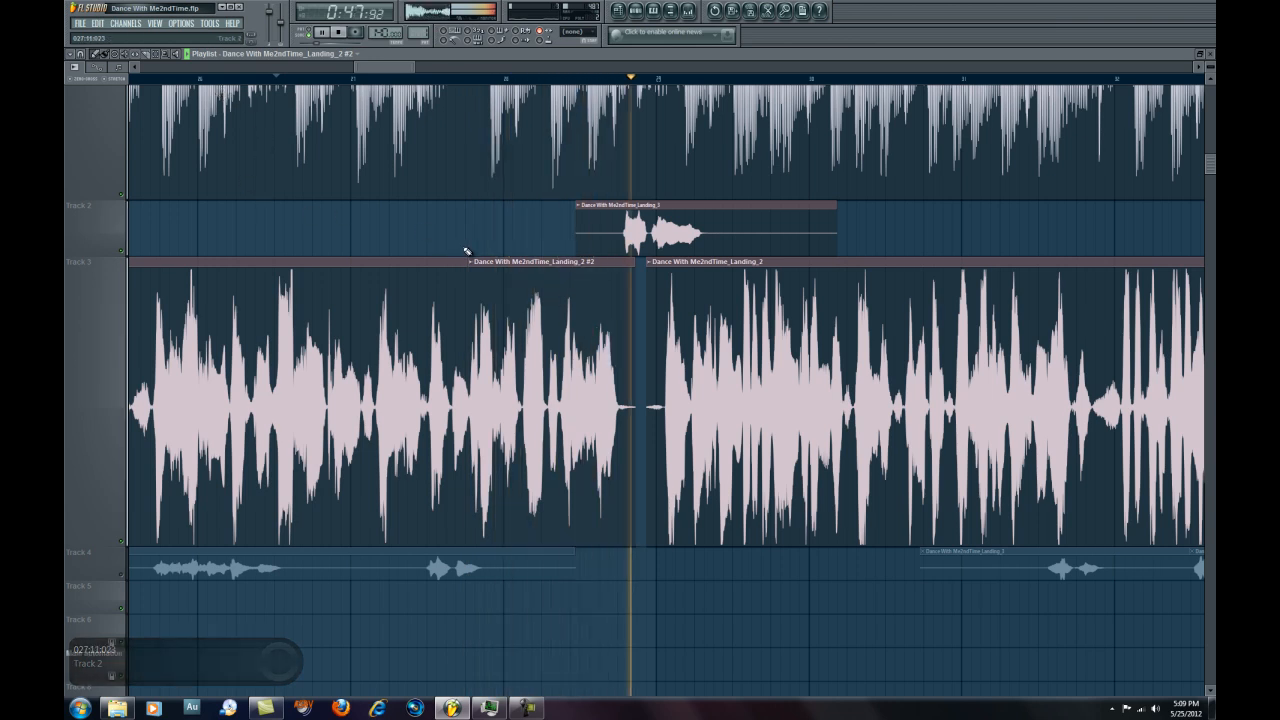
key(space)
click(166, 78)
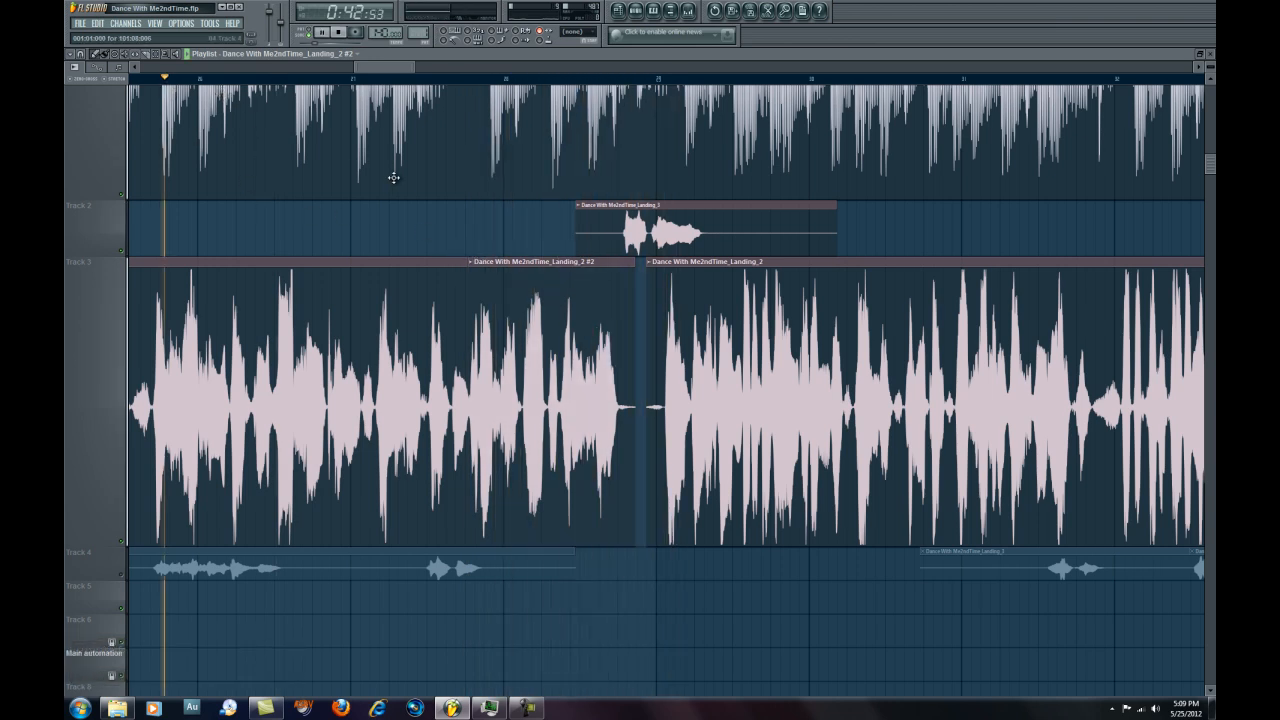
key(space)
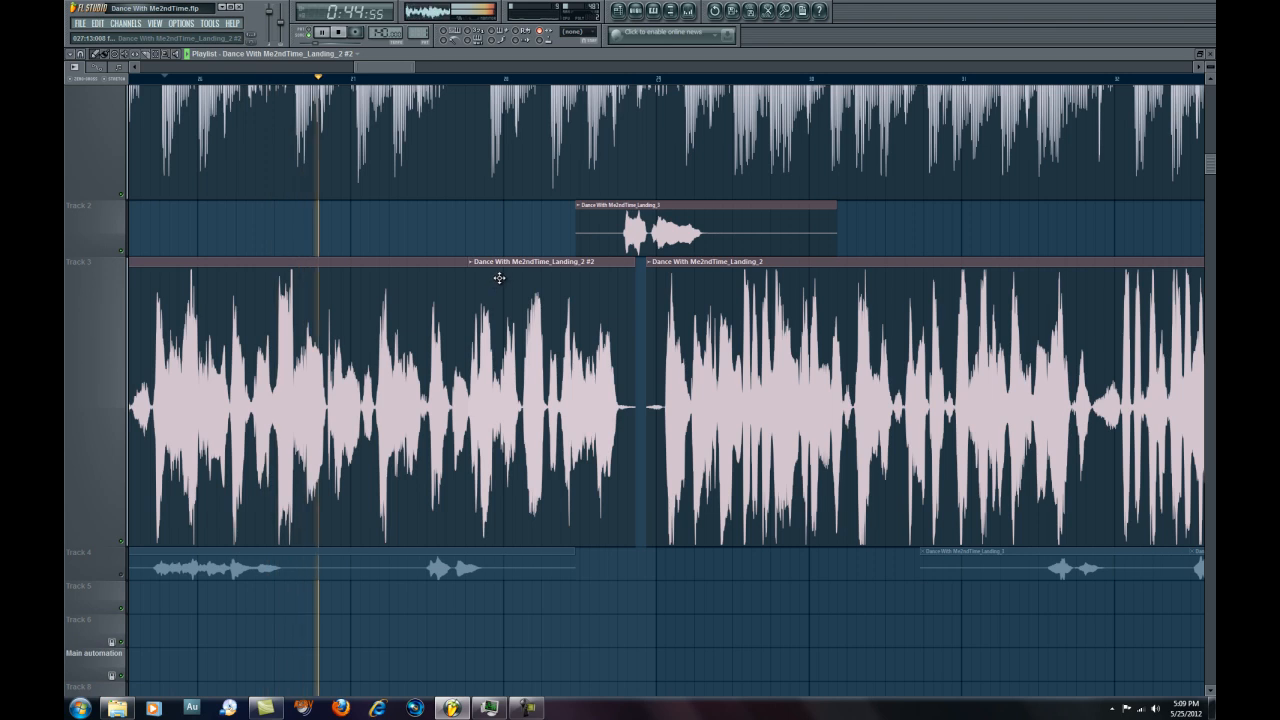
key(space)
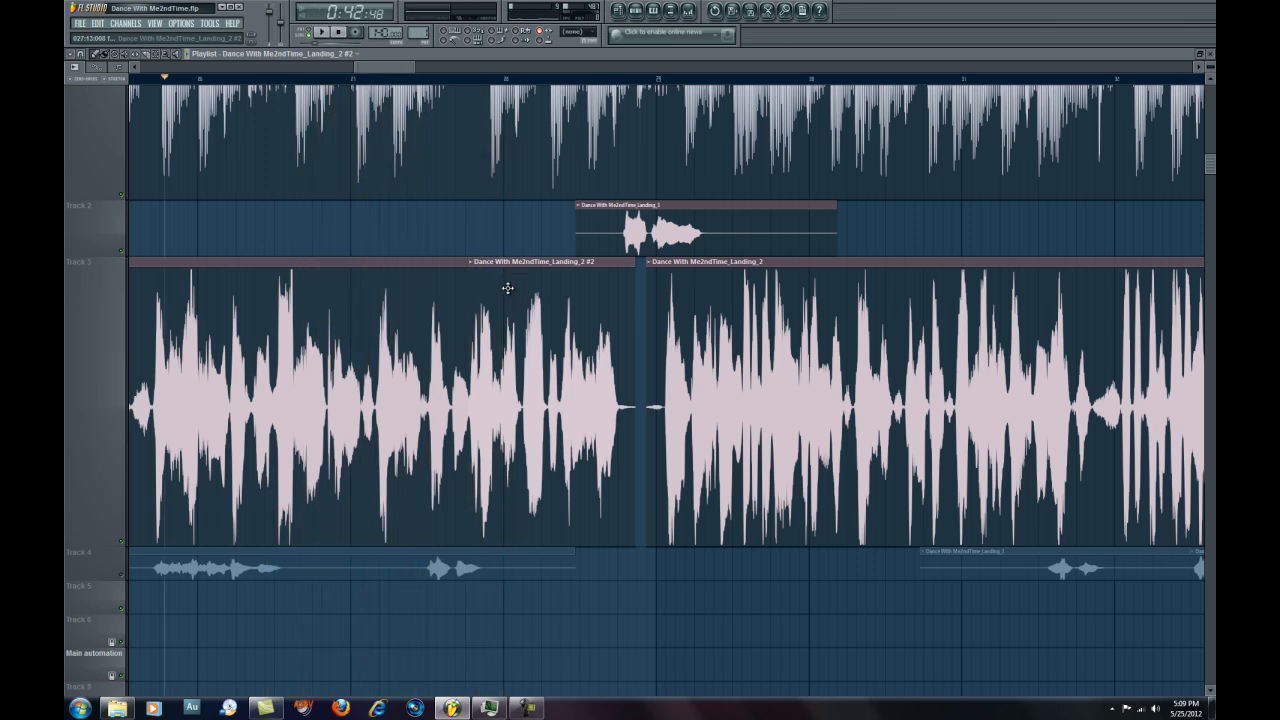
Nudge the Dance With Me2ndTime_Landing_2 #2 slice very slightly earlier, check it by playing from before bar 26, and save the project.
key(space)
key(space)
key(space)
drag(524, 308, 522, 308)
key(space)
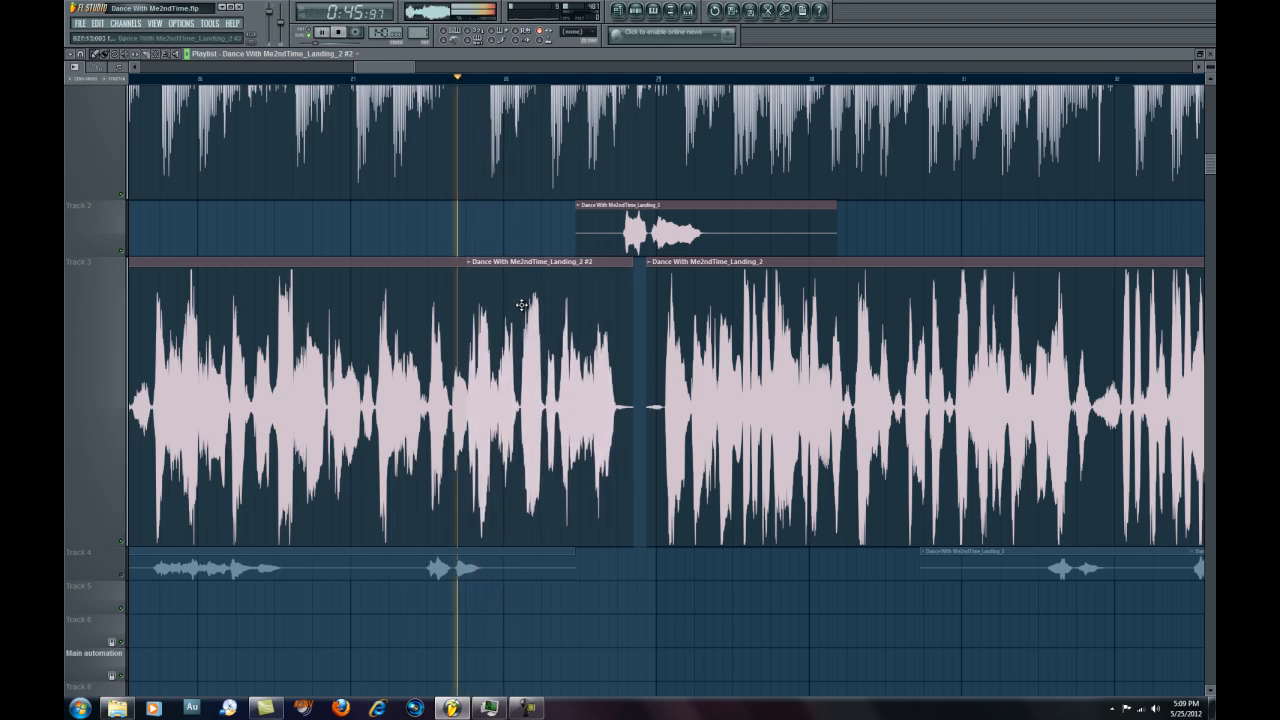
click(159, 79)
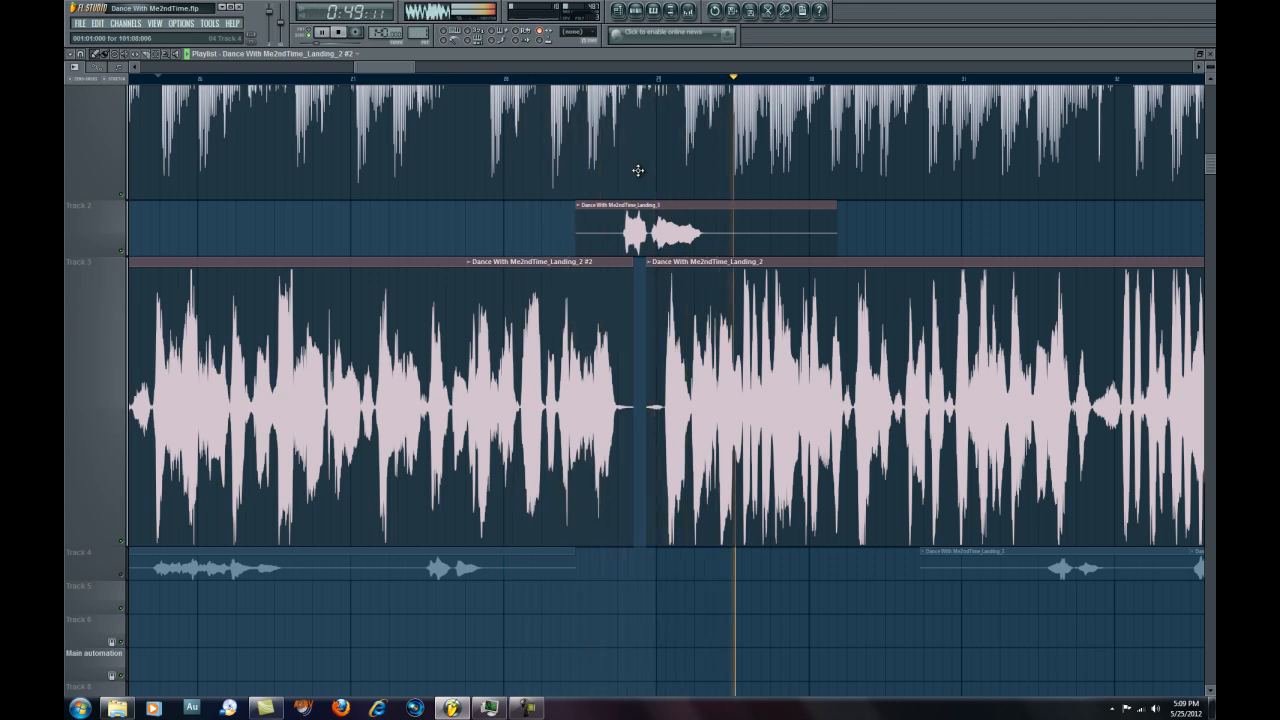
key(ctrl+s)
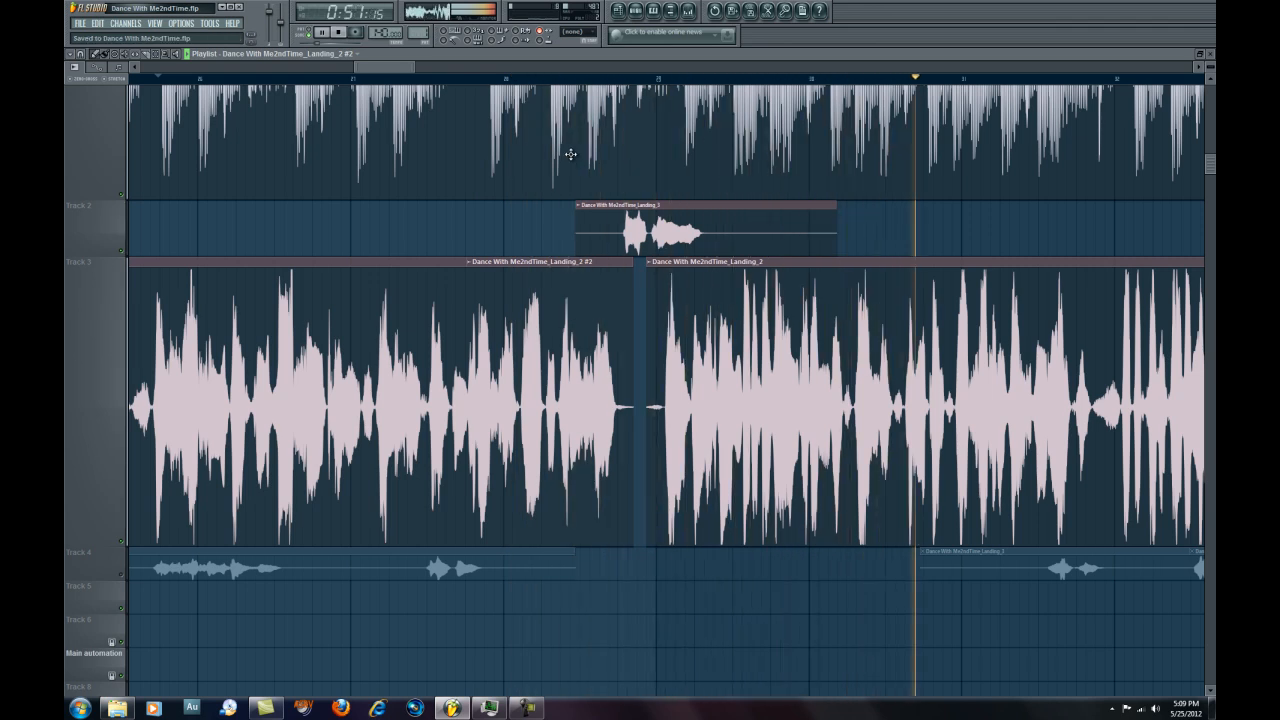
Play through the rest of the song up to the Dance With Me2ndTime_Landing_5 vocal to check its timing against the beat.
drag(384, 67, 511, 76)
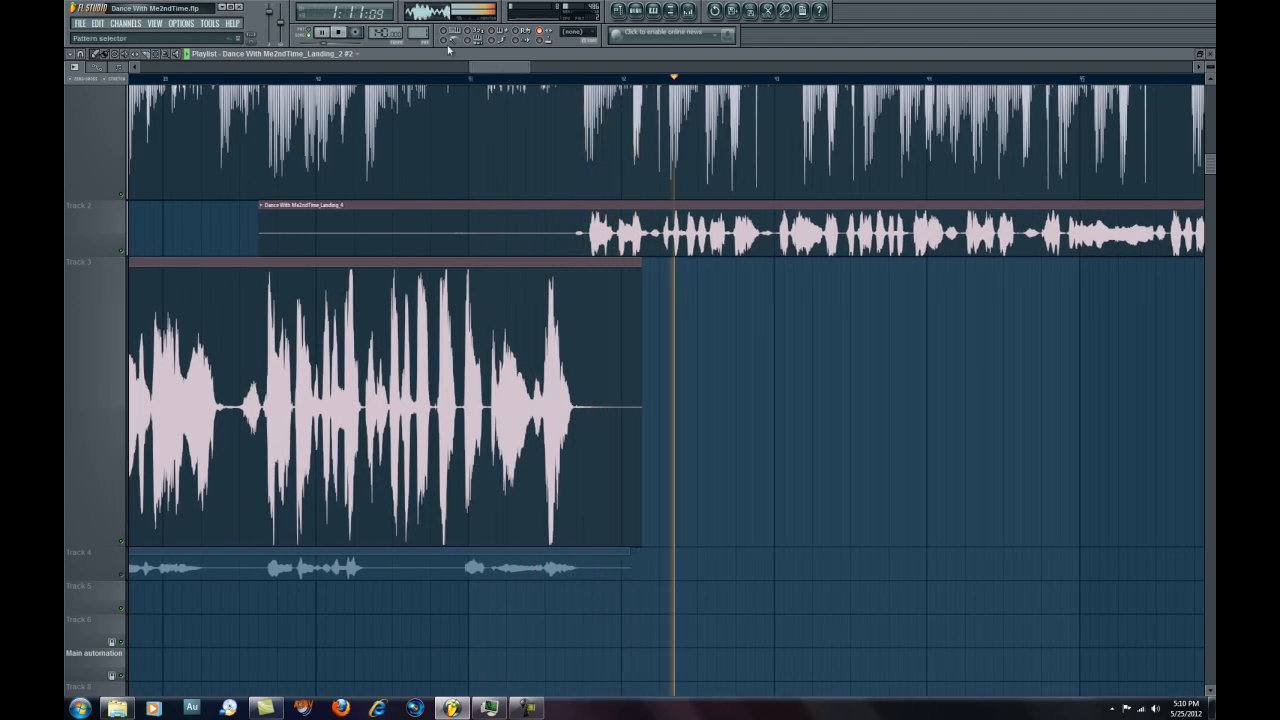
drag(503, 74, 544, 74)
key(space)
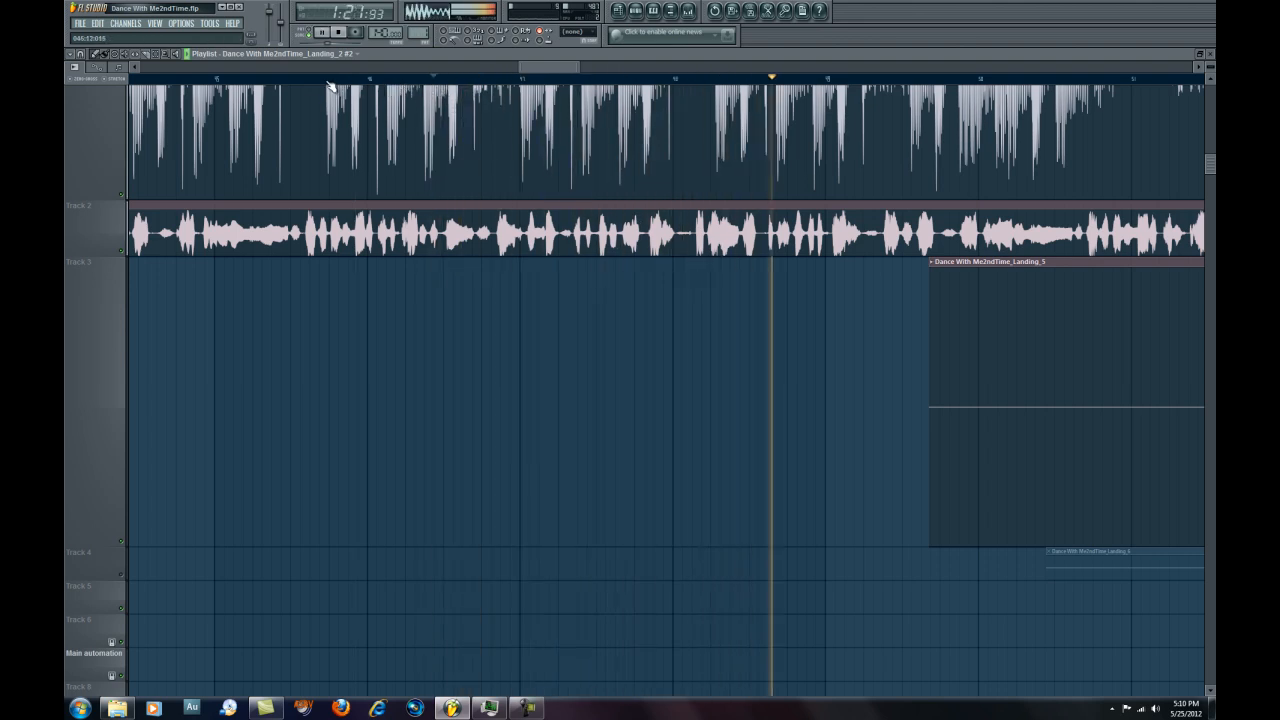
drag(550, 73, 677, 69)
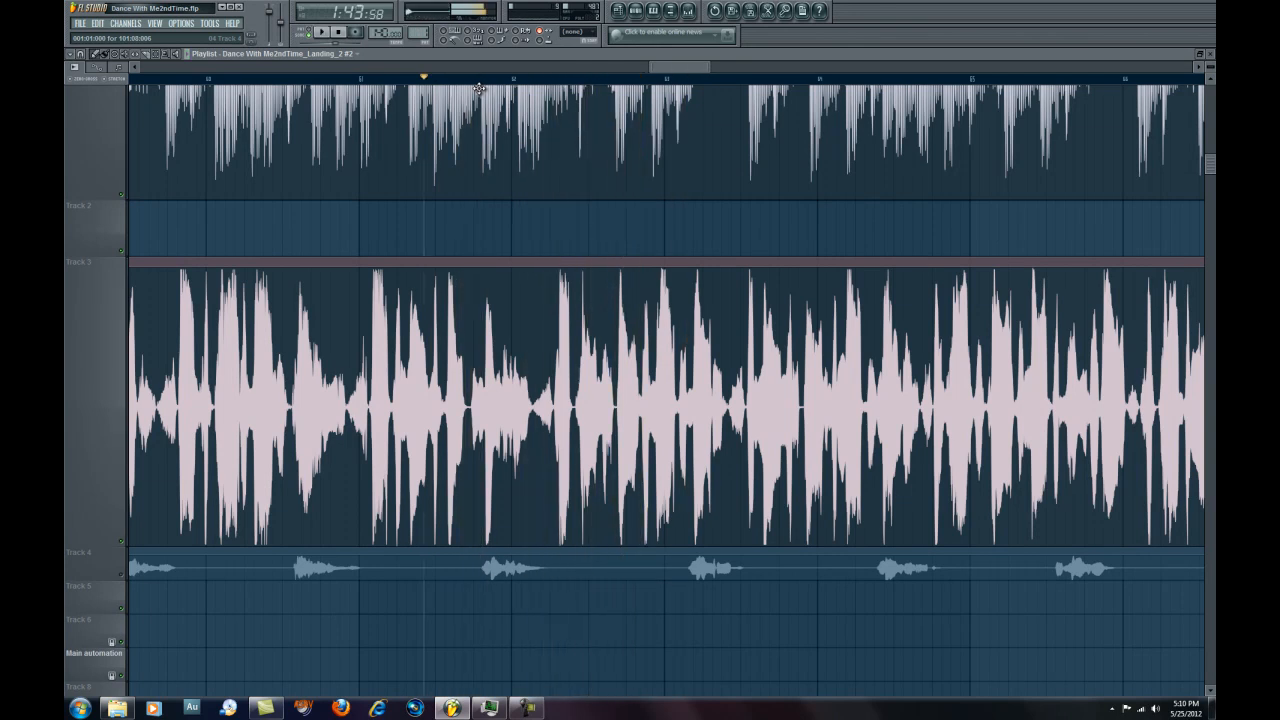
key(space)
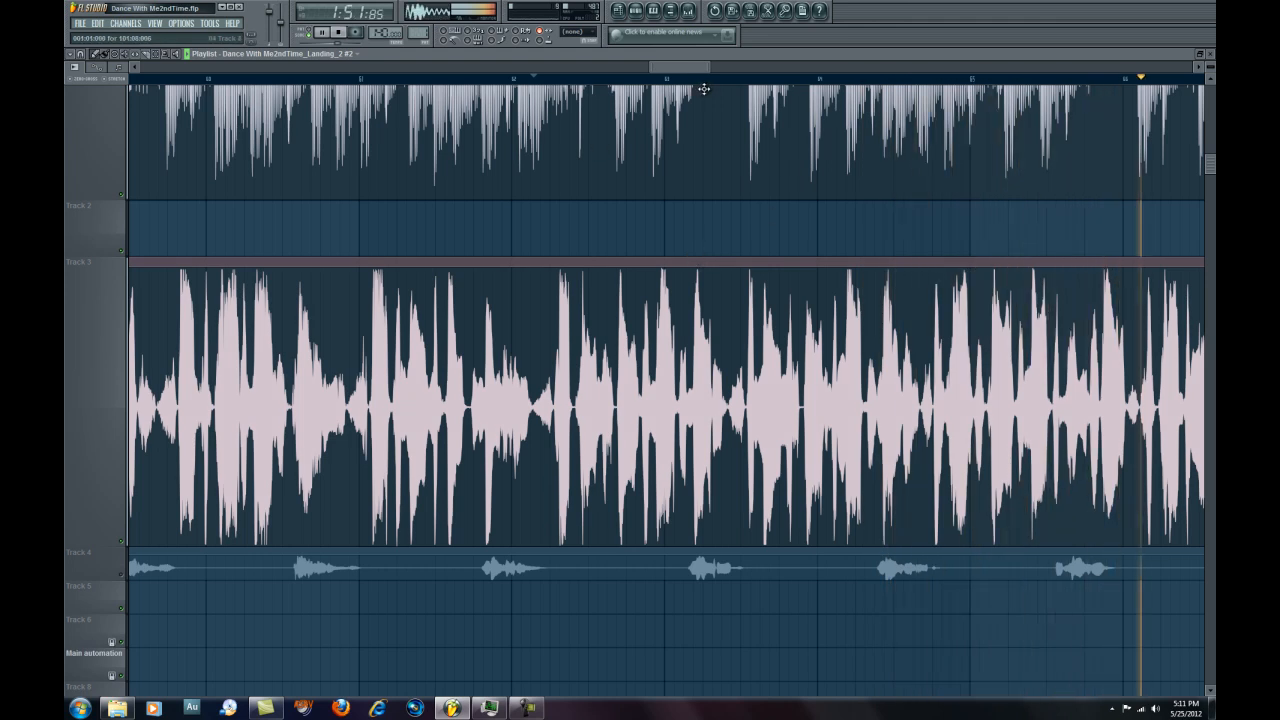
key(space)
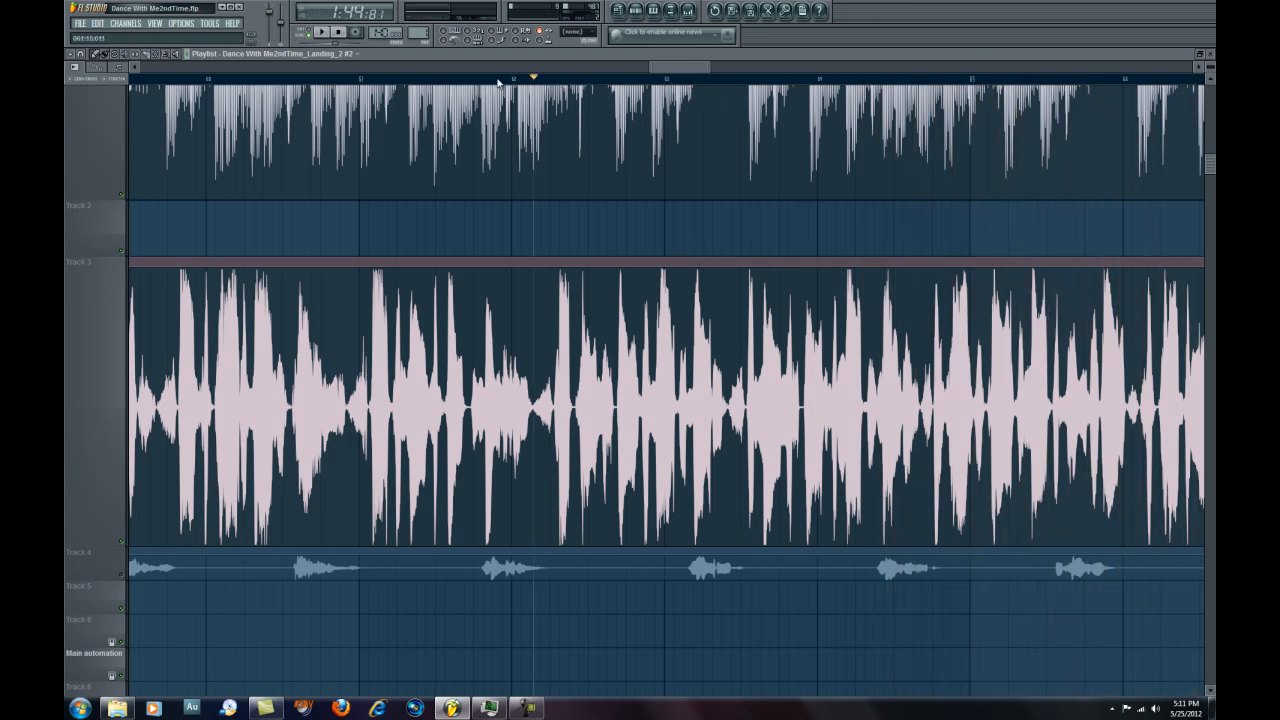
Shrink Track 3 to about half its height and play the Dance With Me2ndTime_Landing_5 vocal from just before bar 61.
scroll(497, 80, down, 5)
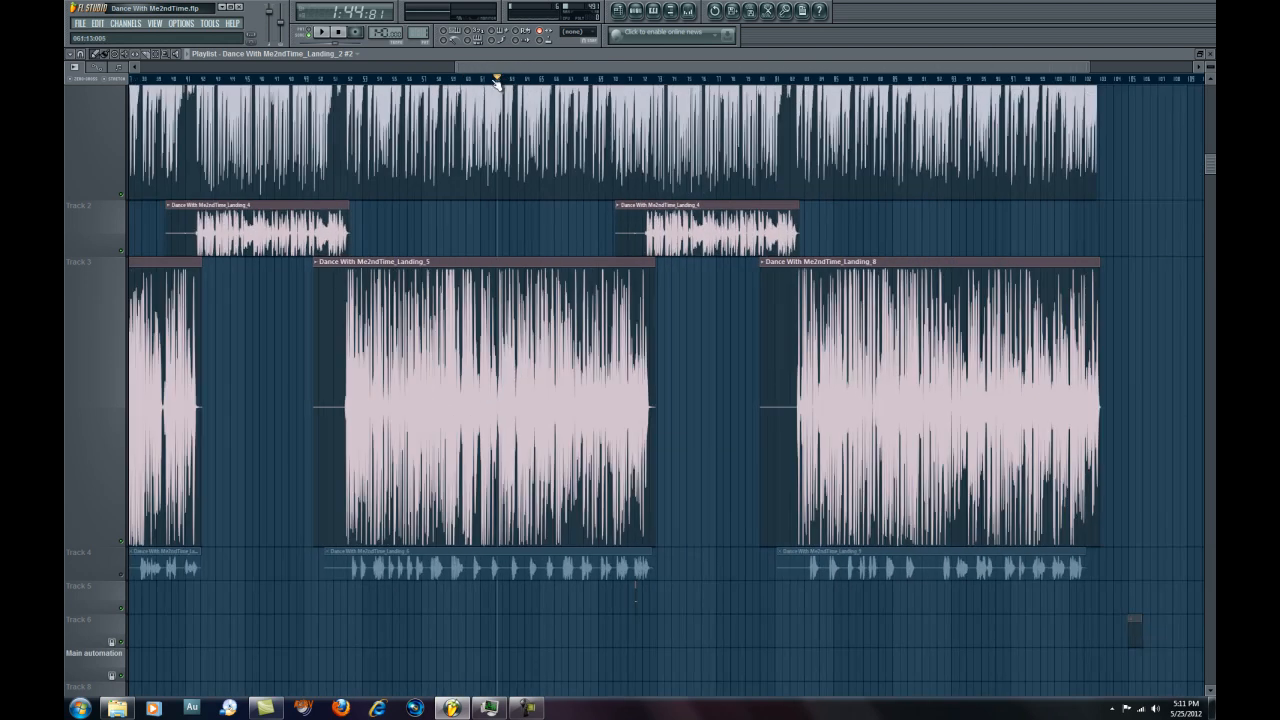
drag(513, 70, 489, 76)
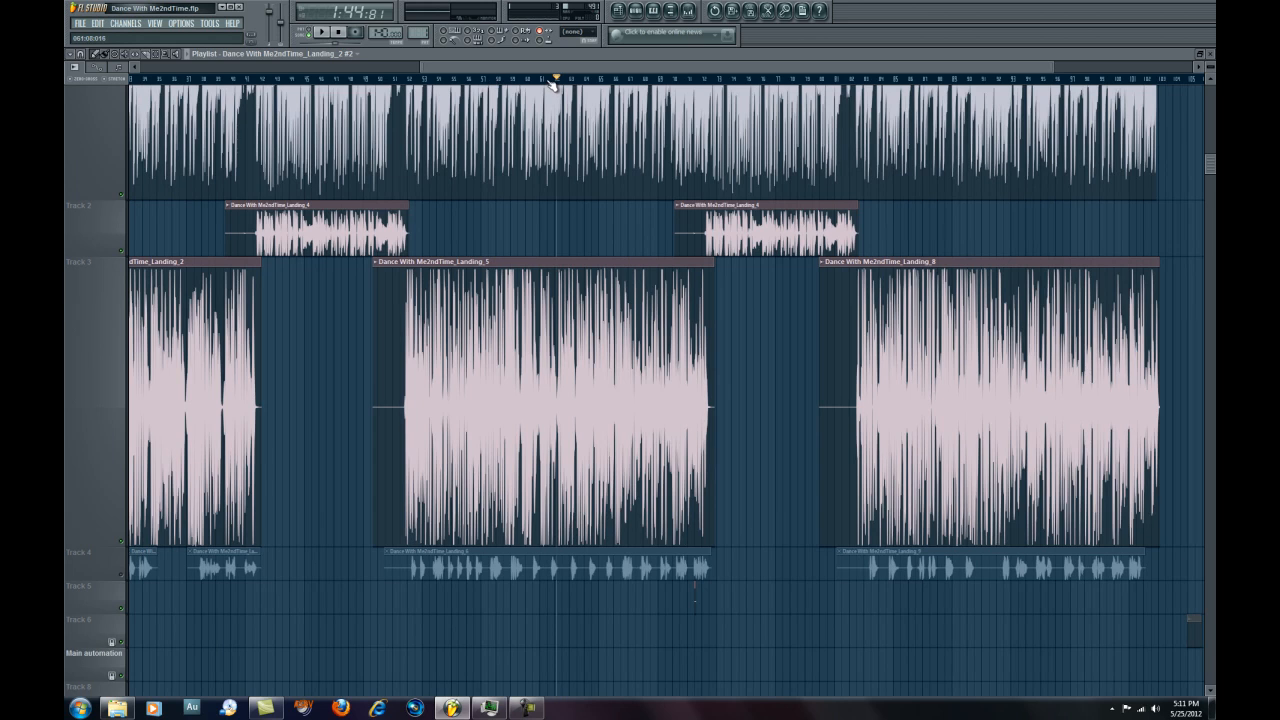
scroll(549, 84, up, 2)
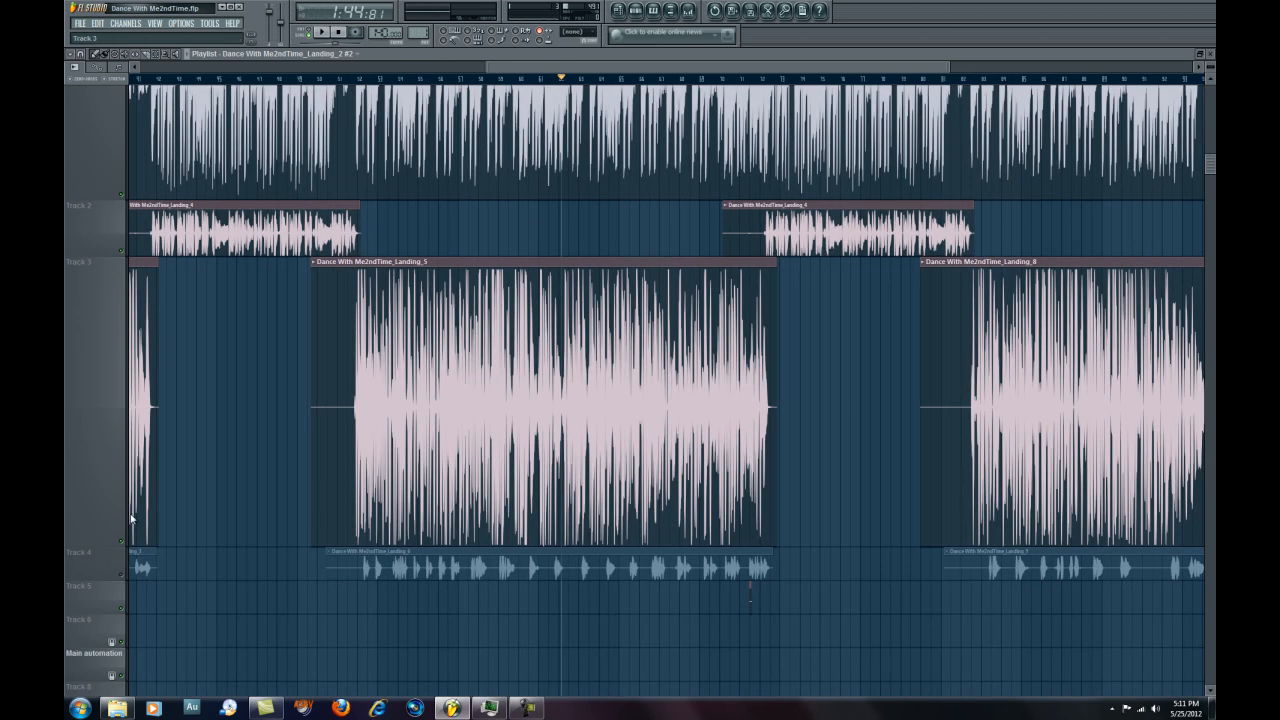
drag(91, 545, 91, 404)
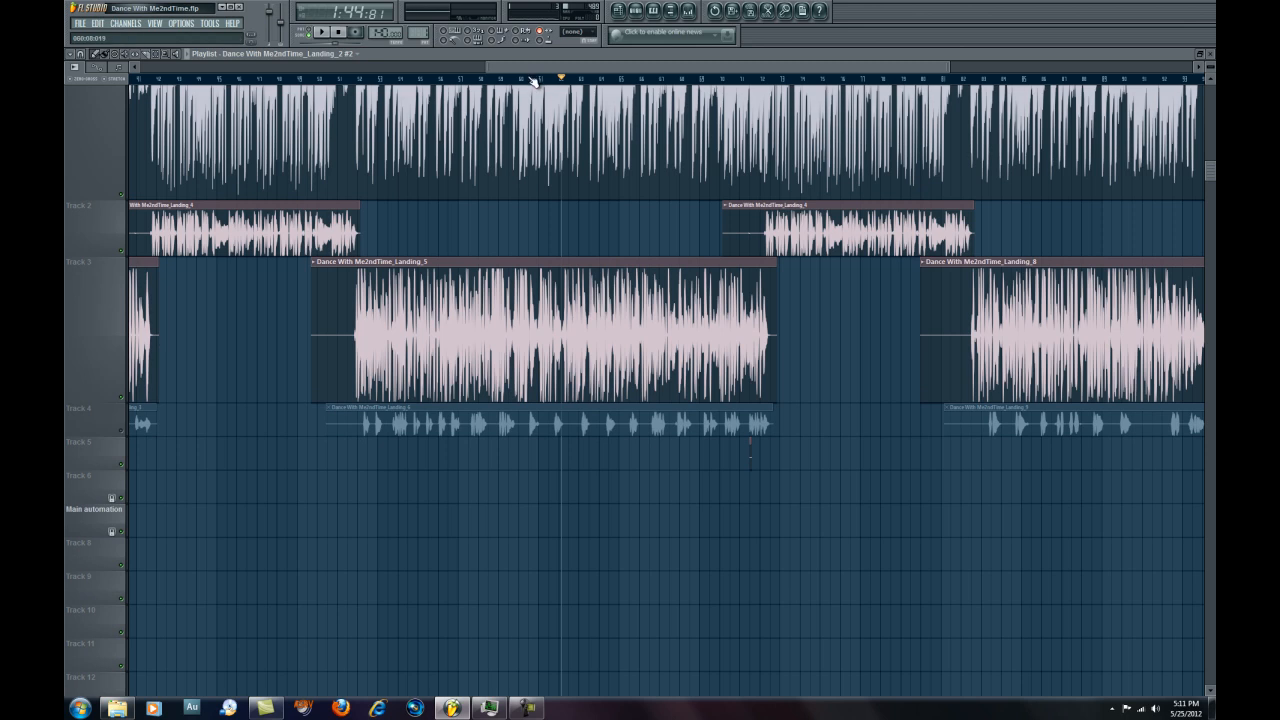
click(532, 79)
click(539, 80)
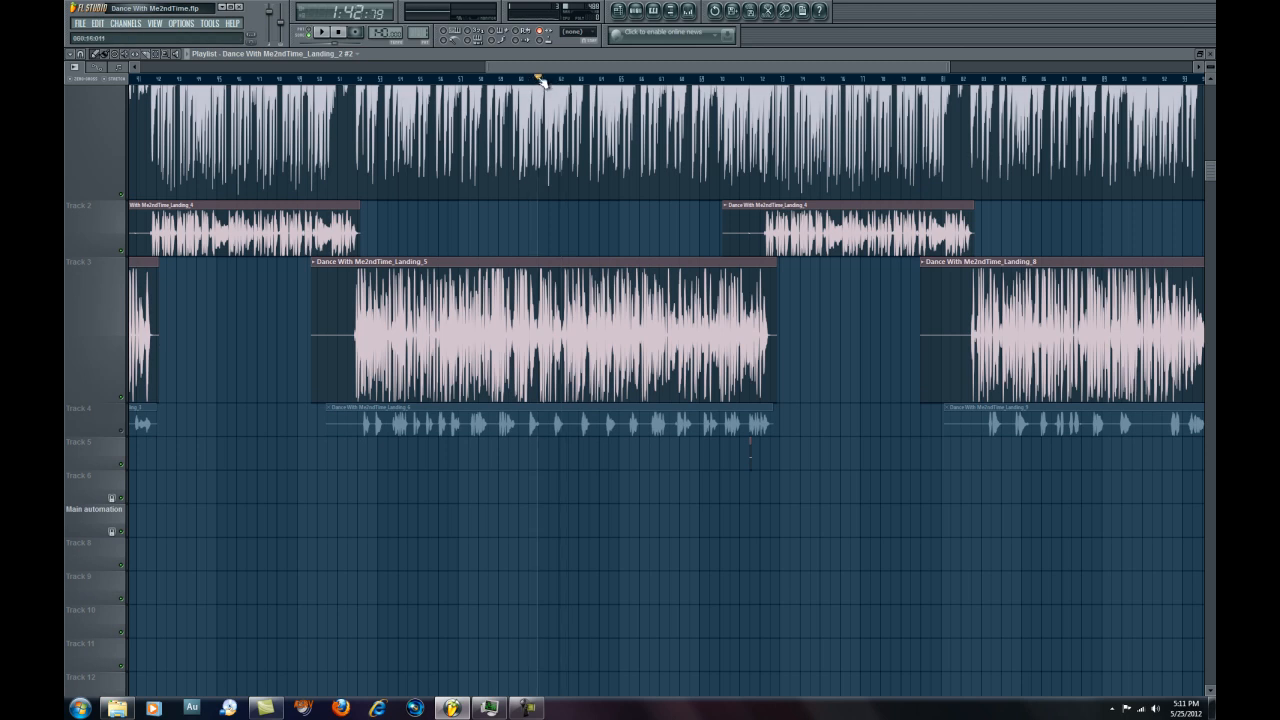
key(space)
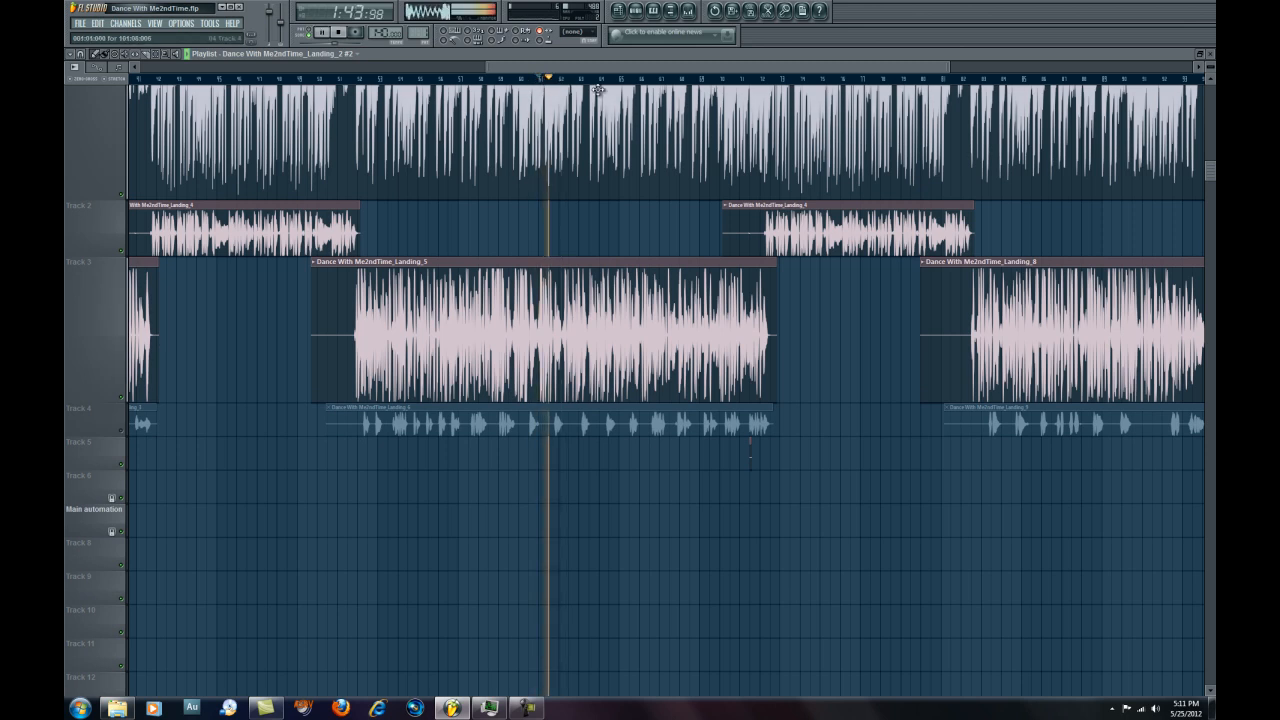
key(space)
Play the Track 3 vocal from shortly after the start of bar 61 into bar 62 to check its timing.
scroll(577, 88, up, 5)
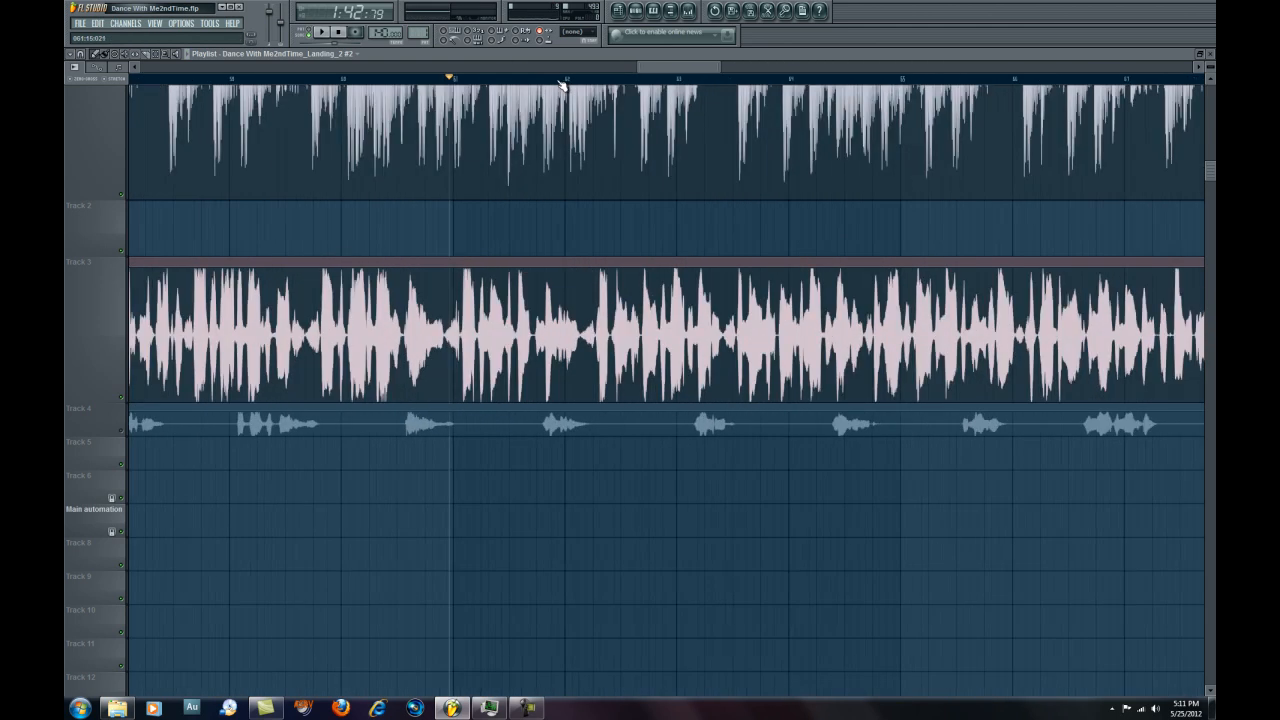
click(469, 80)
key(space)
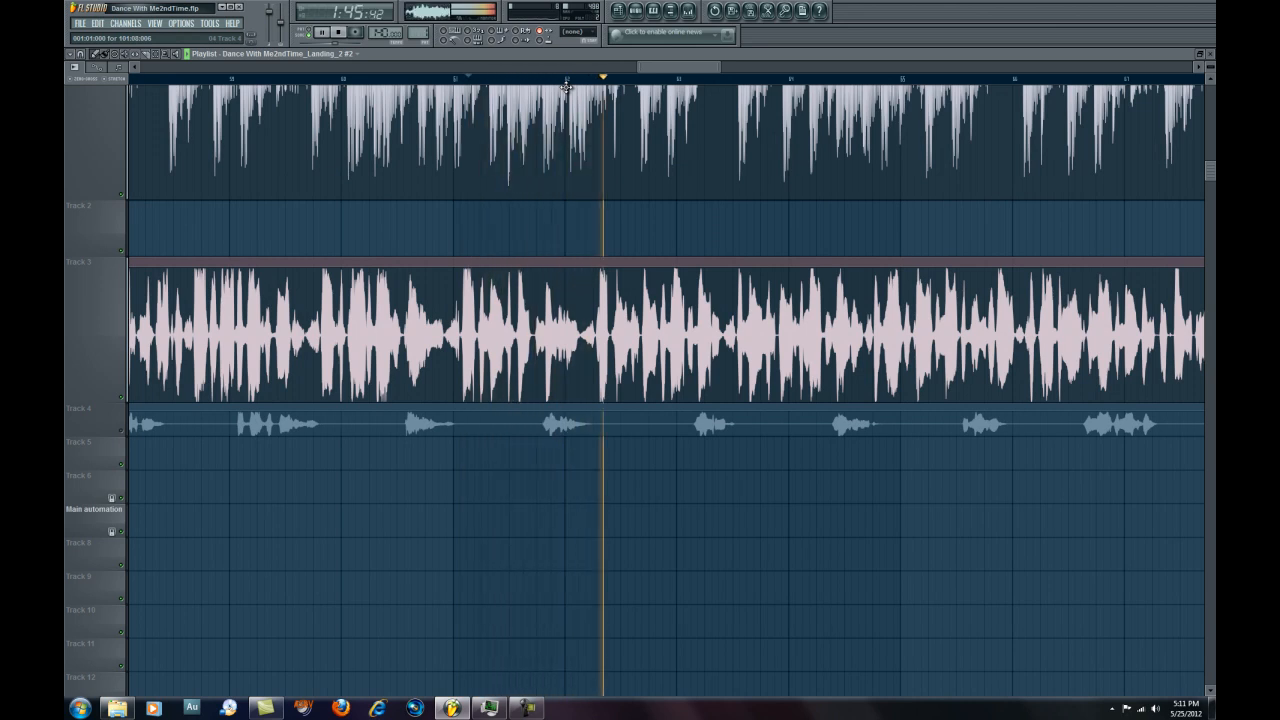
key(space)
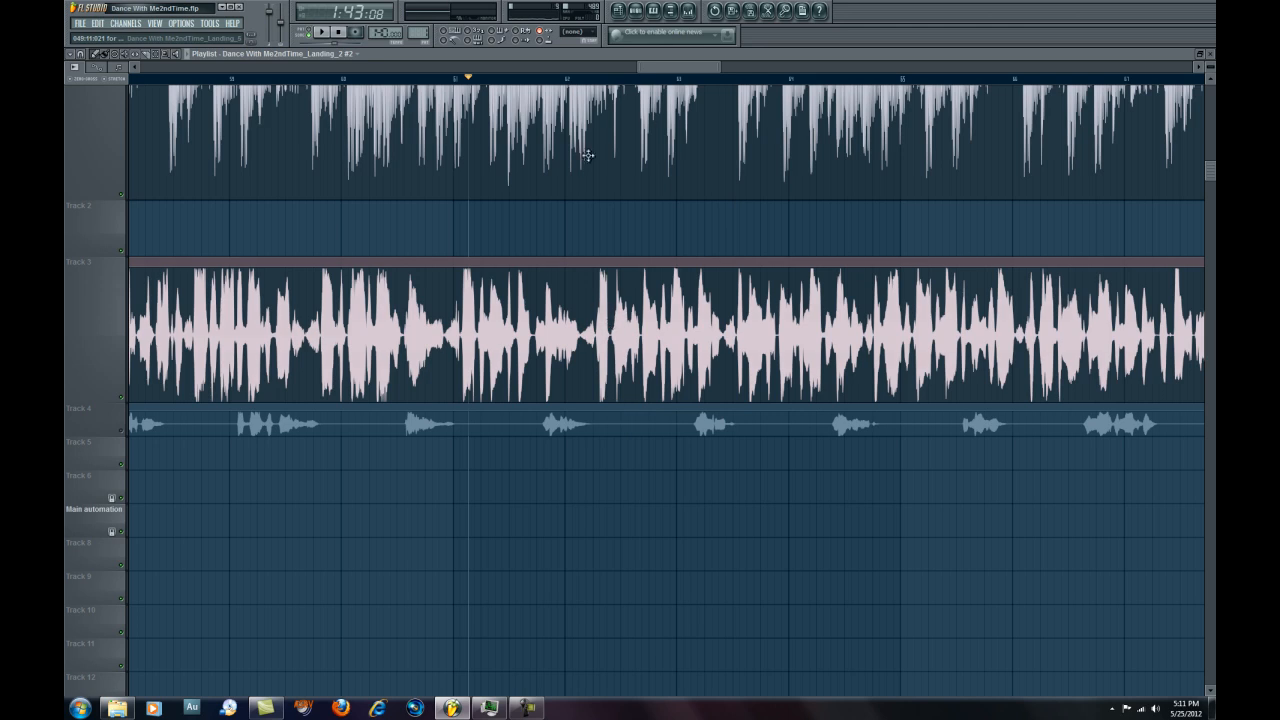
Play the Track 3 vocal from several points in the first half of bar 62 to check its timing.
click(575, 80)
key(space)
key(space)
click(598, 80)
click(612, 80)
key(space)
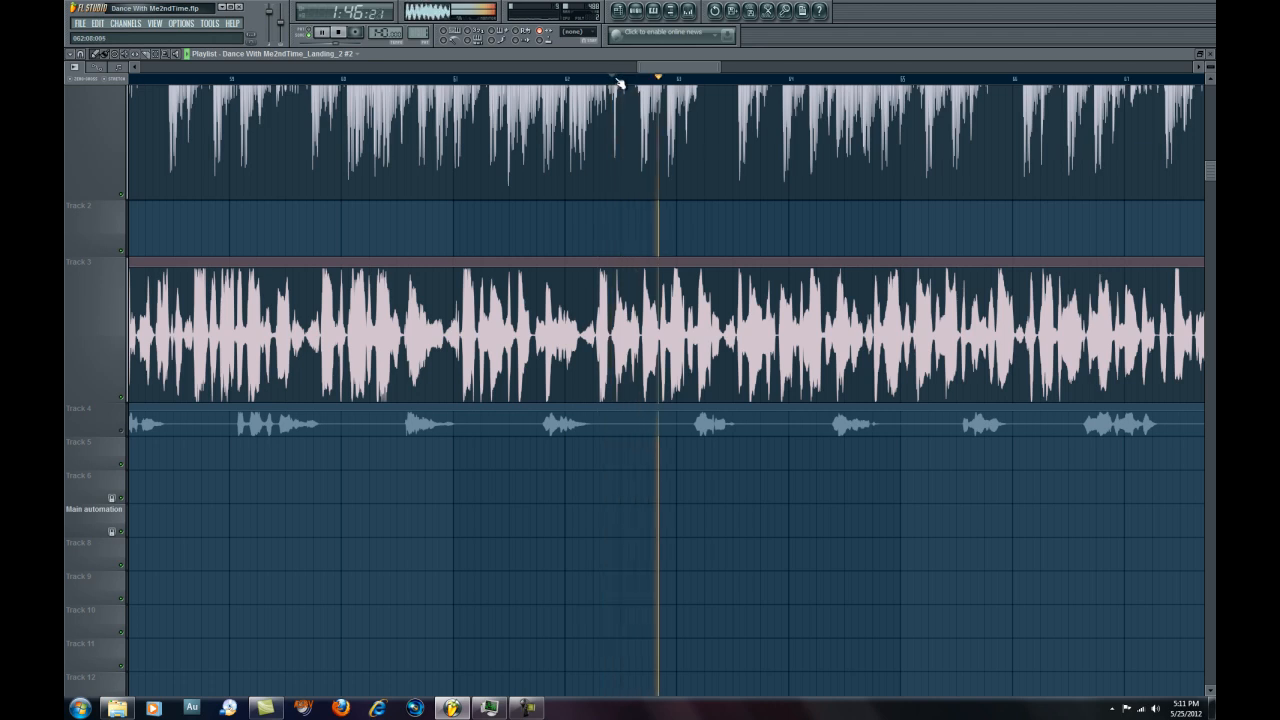
click(617, 80)
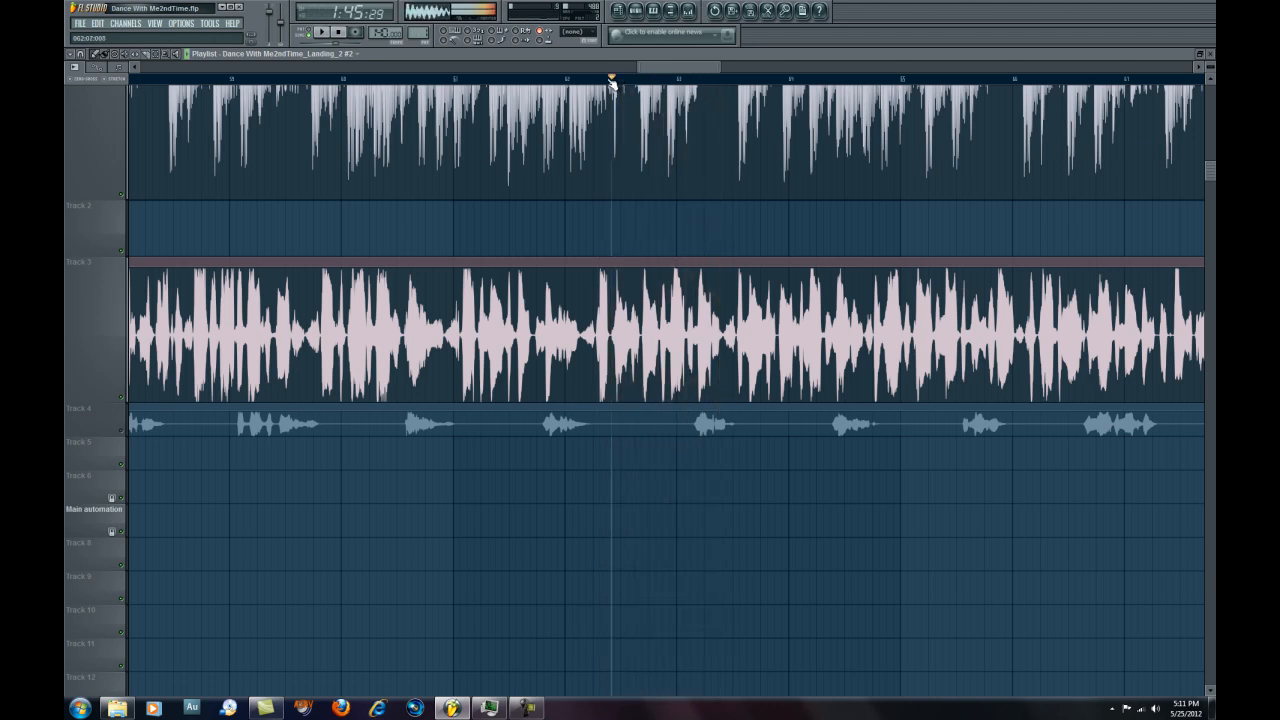
key(space)
Play the vocal from the second half of bar 61 to find where the phrase in bar 62 falls out of time.
click(533, 80)
key(space)
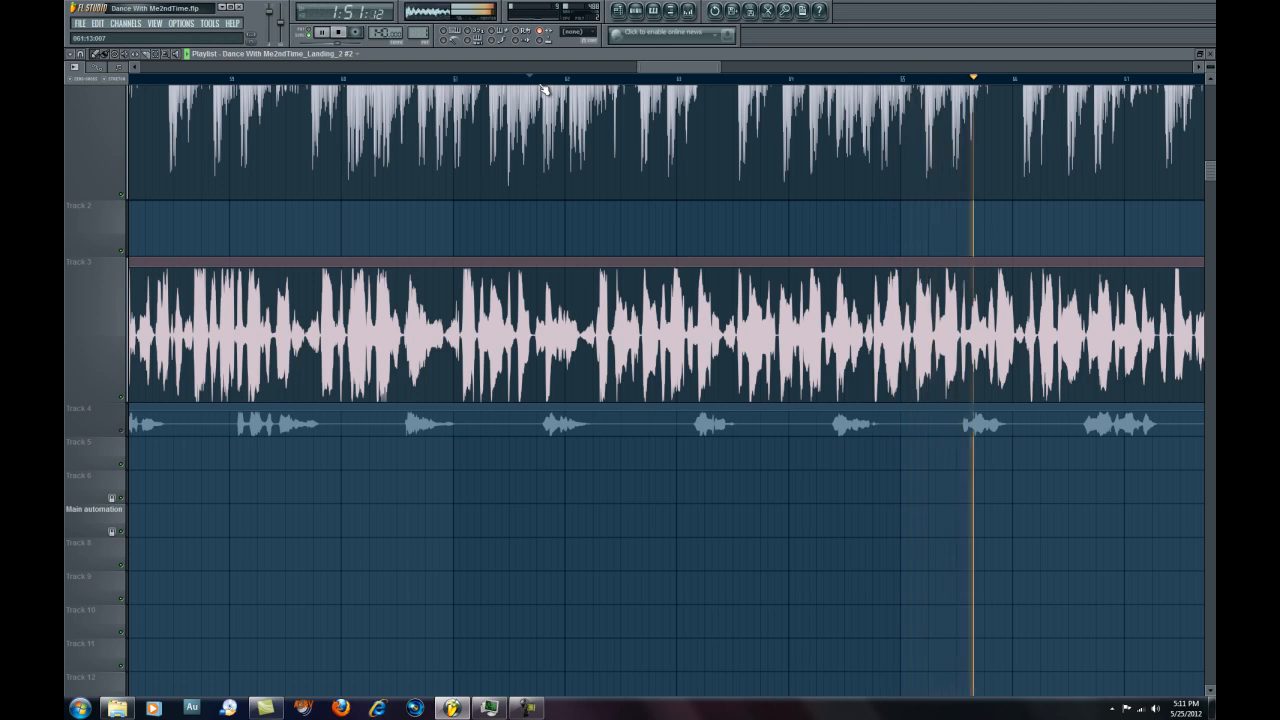
key(space)
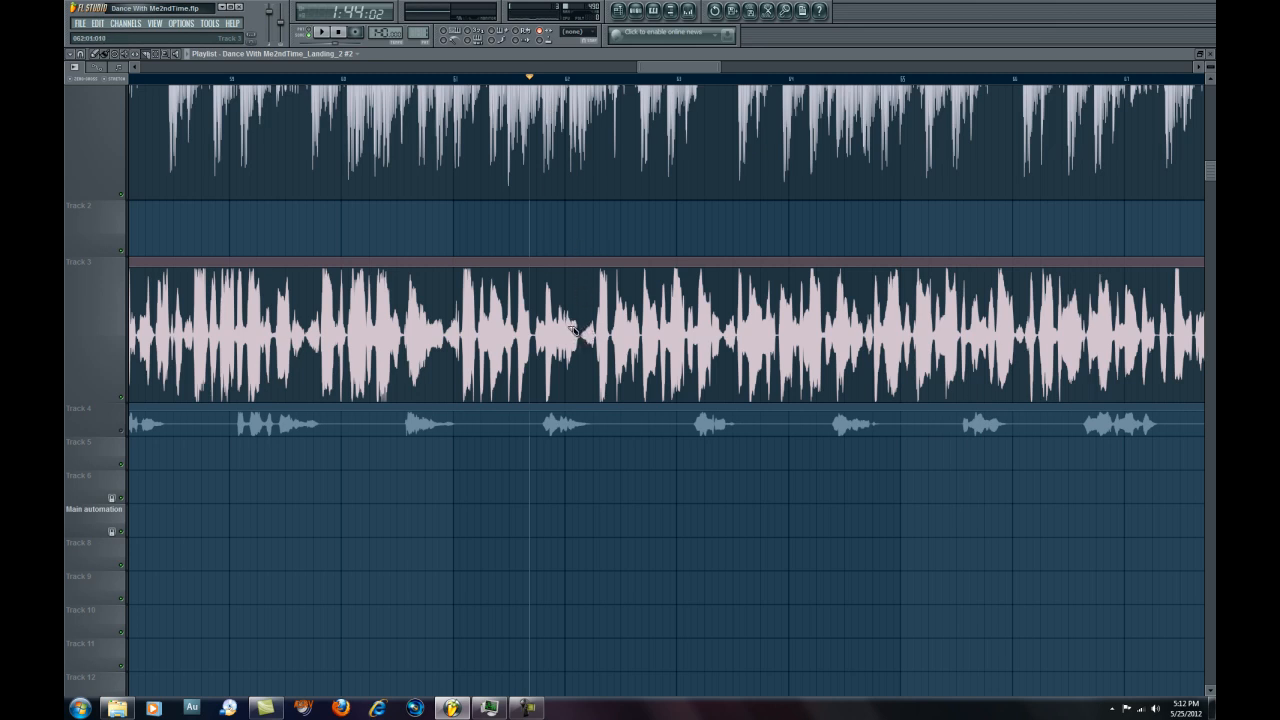
click(504, 79)
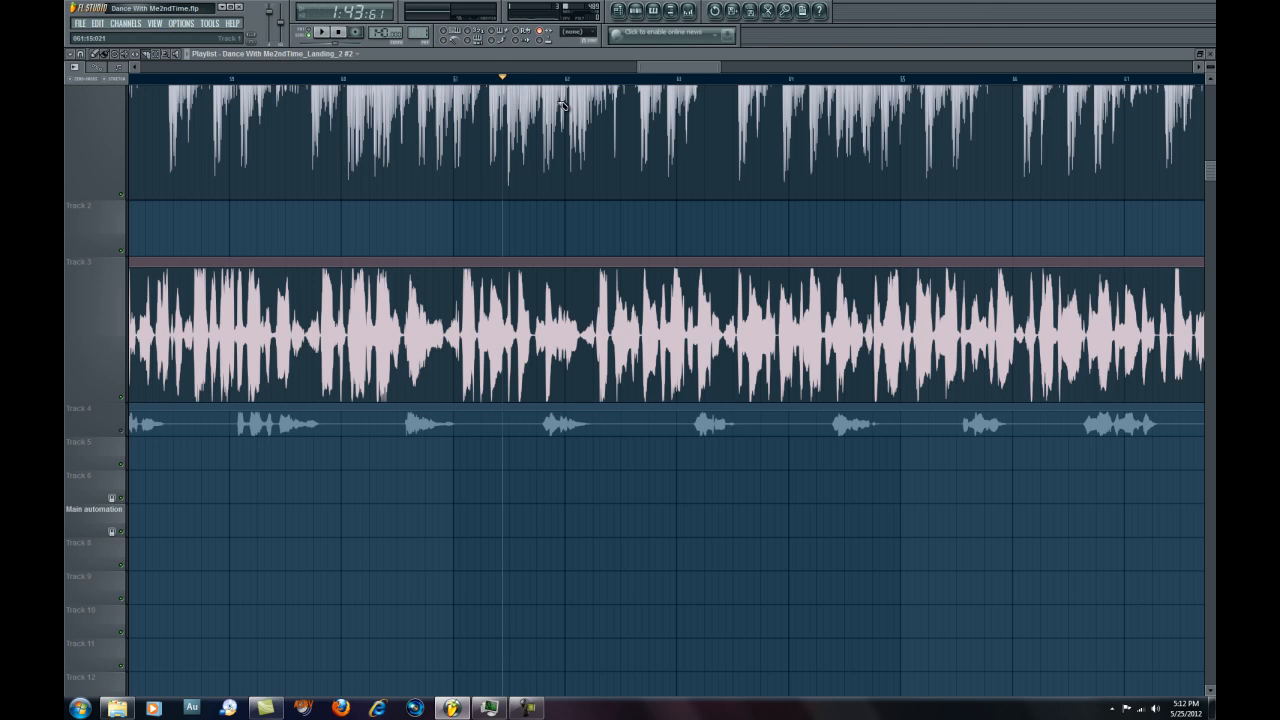
key(space)
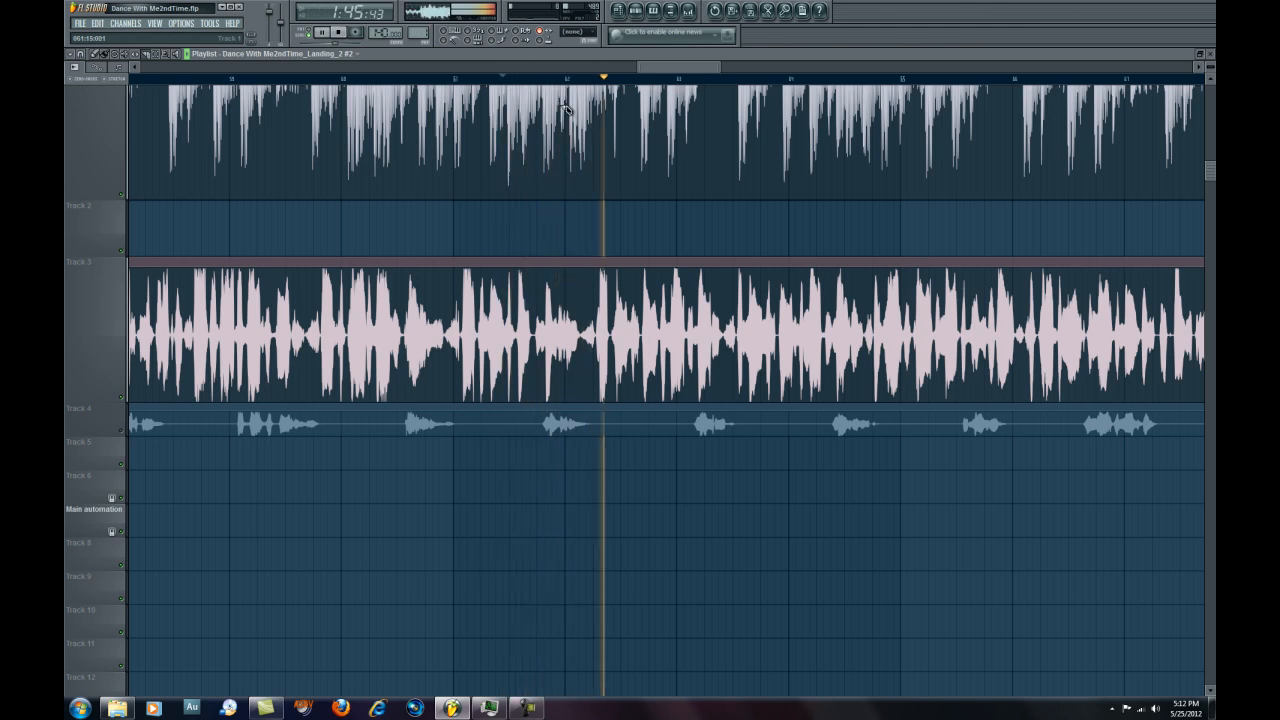
key(space)
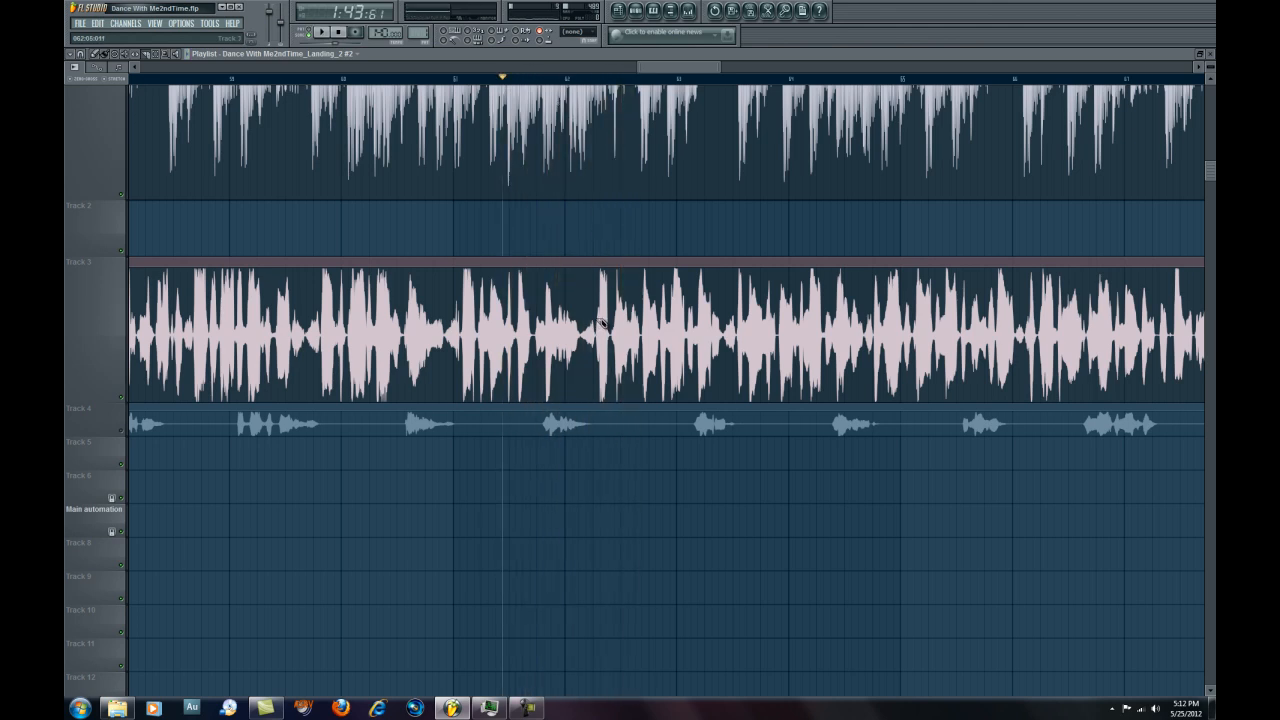
Slice out and delete the short pause early in bar 62 of the Track 3 vocal, adjusting the preceding clip's end.
drag(598, 367, 597, 346)
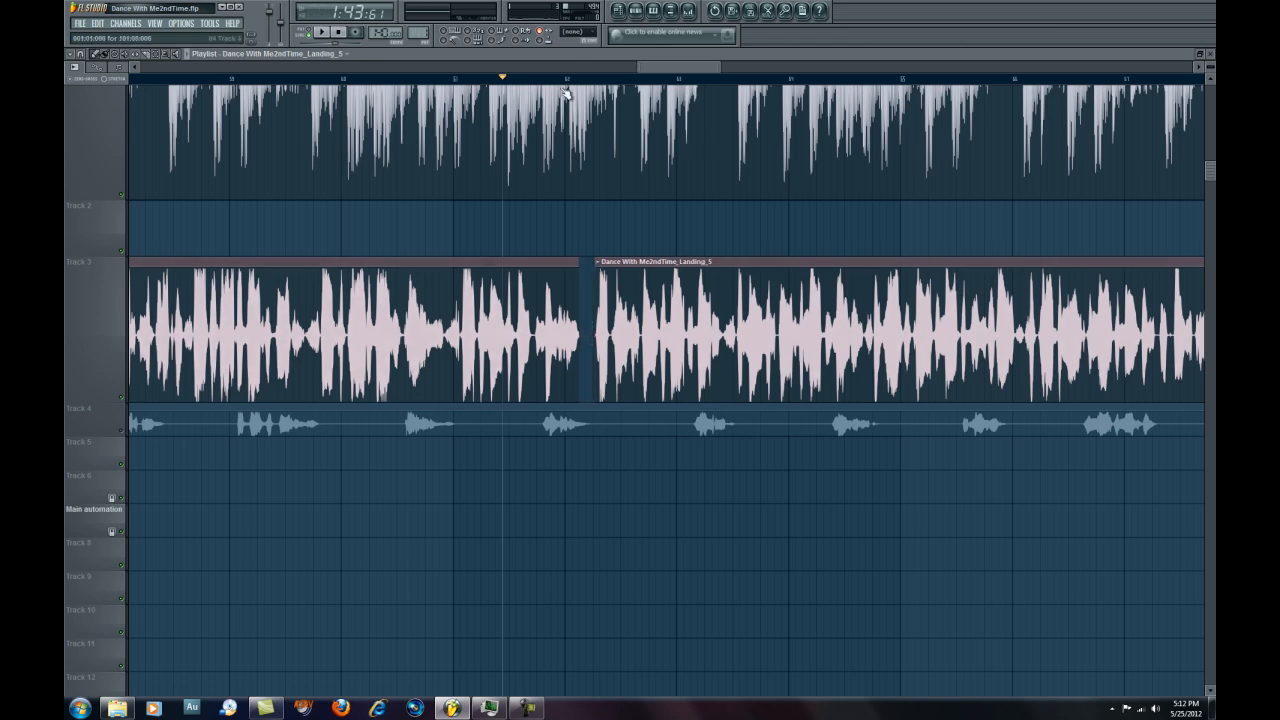
scroll(587, 82, up, 5)
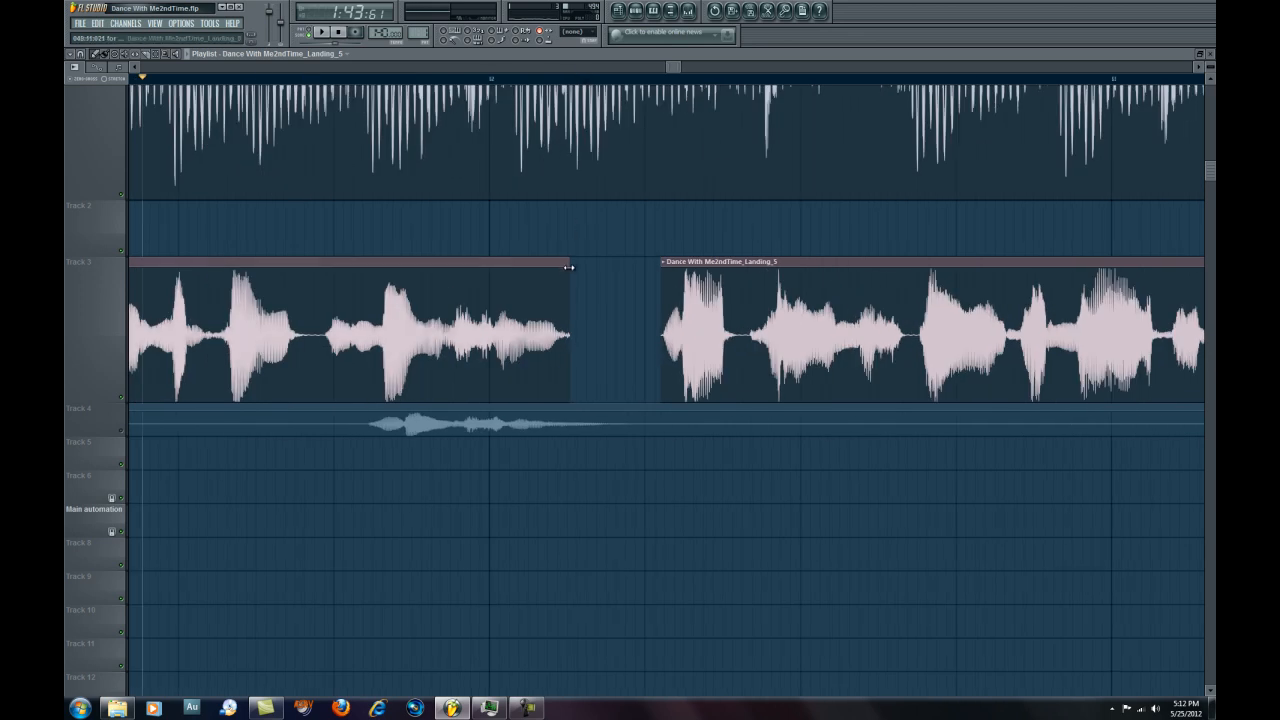
drag(573, 264, 570, 264)
Make the slice after the gap a unique clip and shift it earlier to just after the start of bar 62, checking by playback.
click(665, 262)
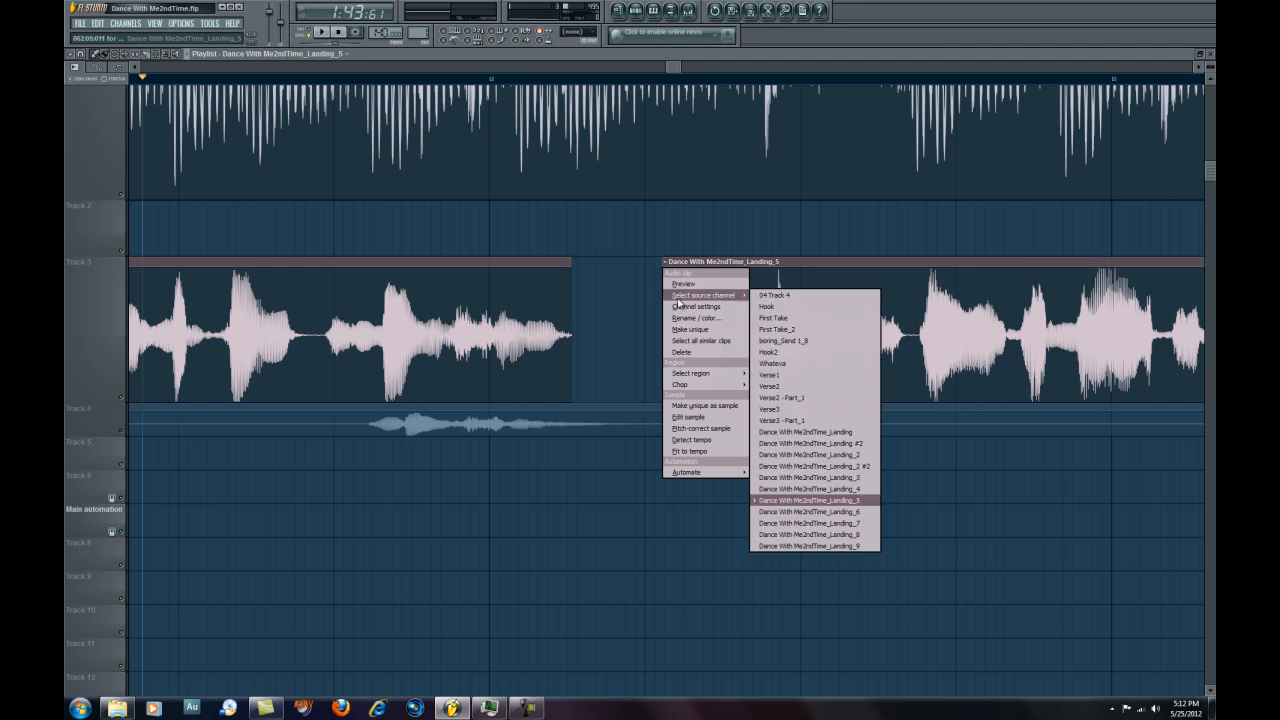
click(673, 331)
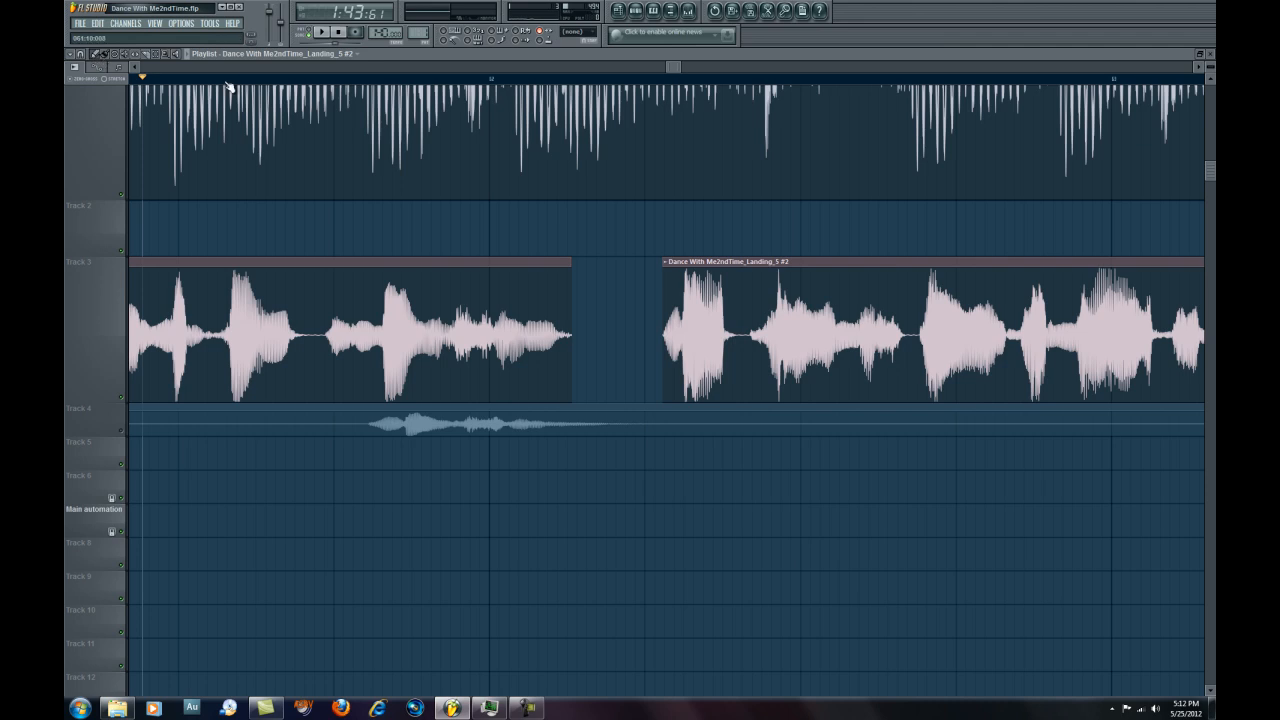
key(space)
key(space)
drag(727, 261, 593, 270)
key(space)
key(space)
key(space)
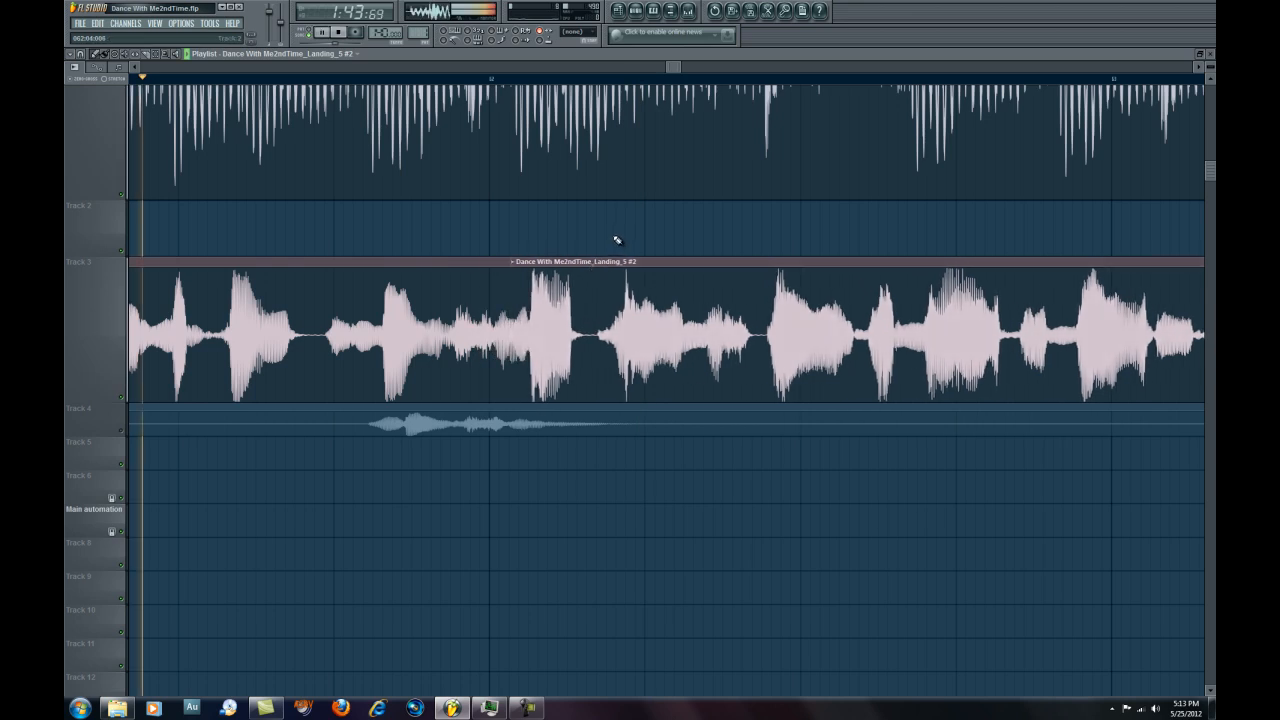
key(space)
Move the Dance With Me2ndTime_Landing_5 #2 clip slightly later, to start at 062:02:021, checking its timing by playback.
drag(589, 263, 632, 269)
key(space)
key(space)
key(space)
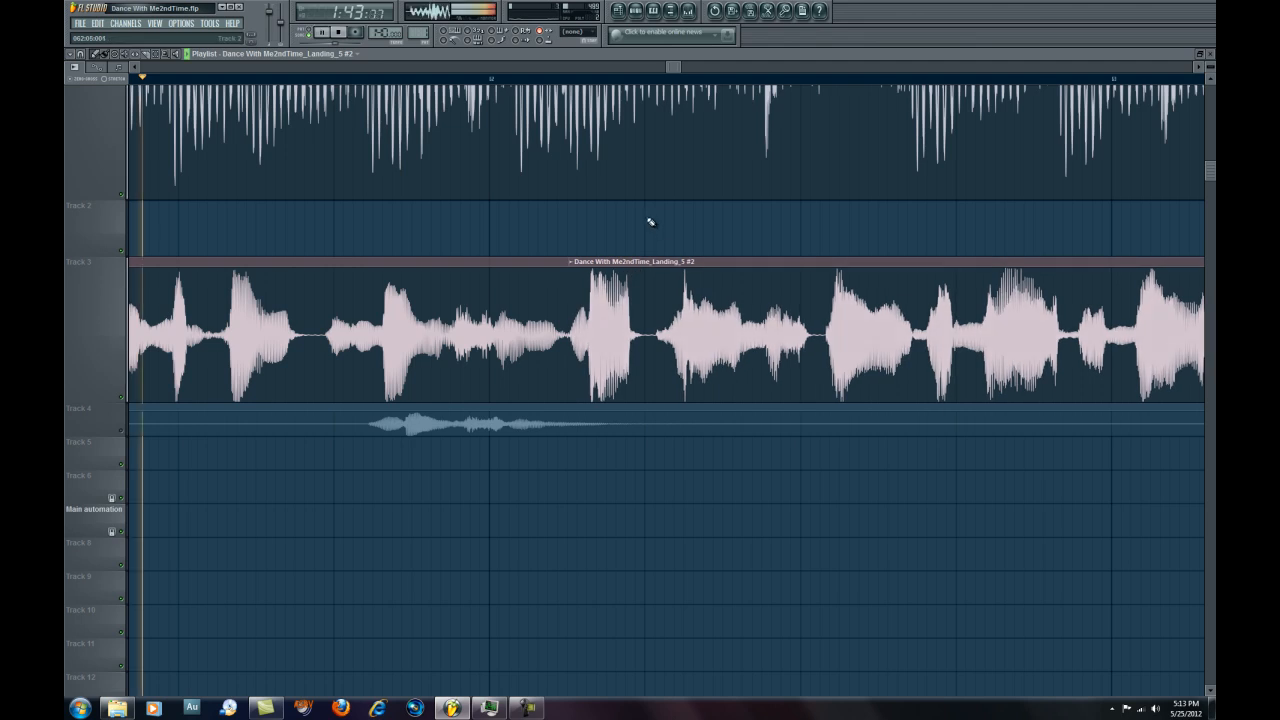
key(space)
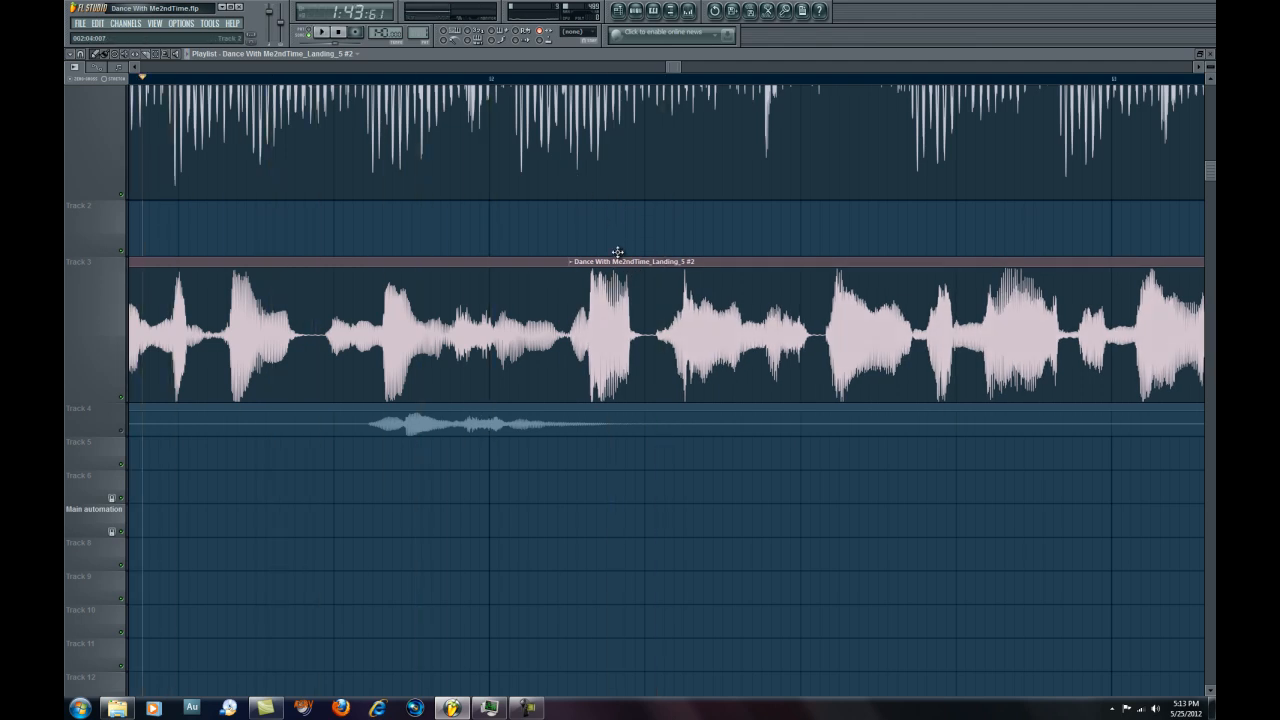
drag(618, 261, 612, 261)
key(space)
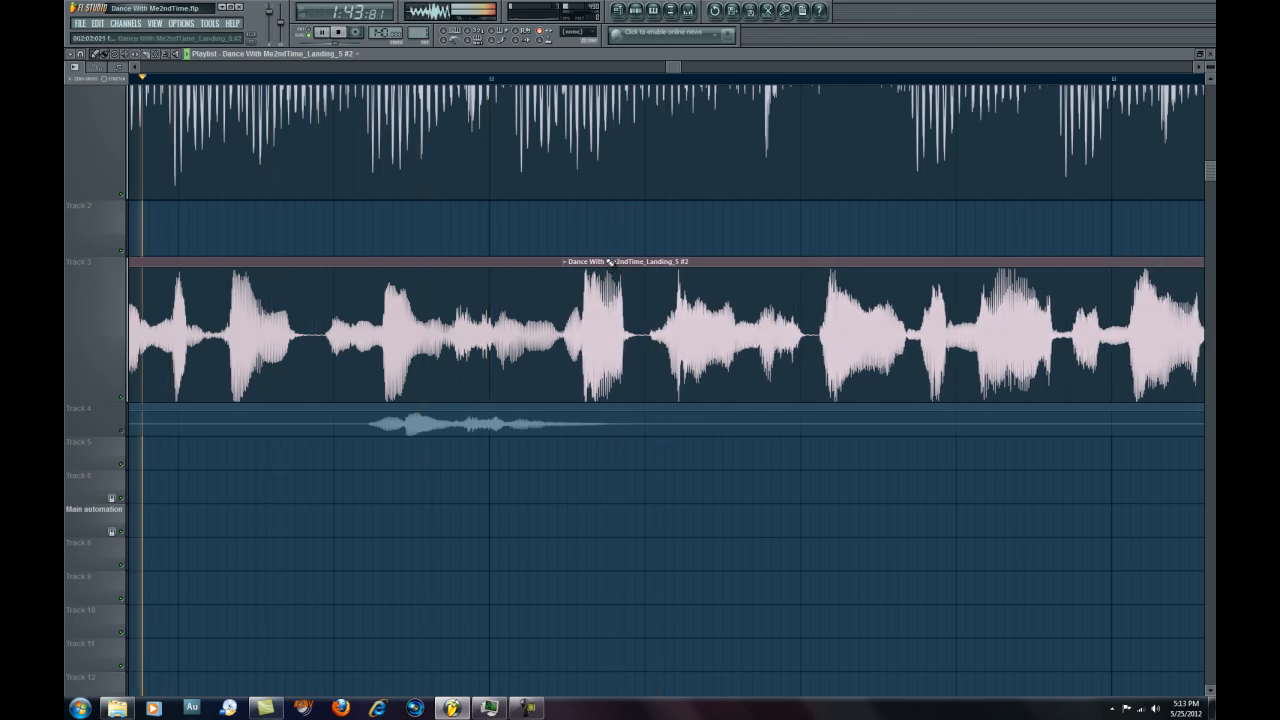
Nudge the Dance With Me2ndTime_Landing_5 #2 clip earlier in small increments to 062:02:016, playing after each move.
scroll(574, 86, up, 3)
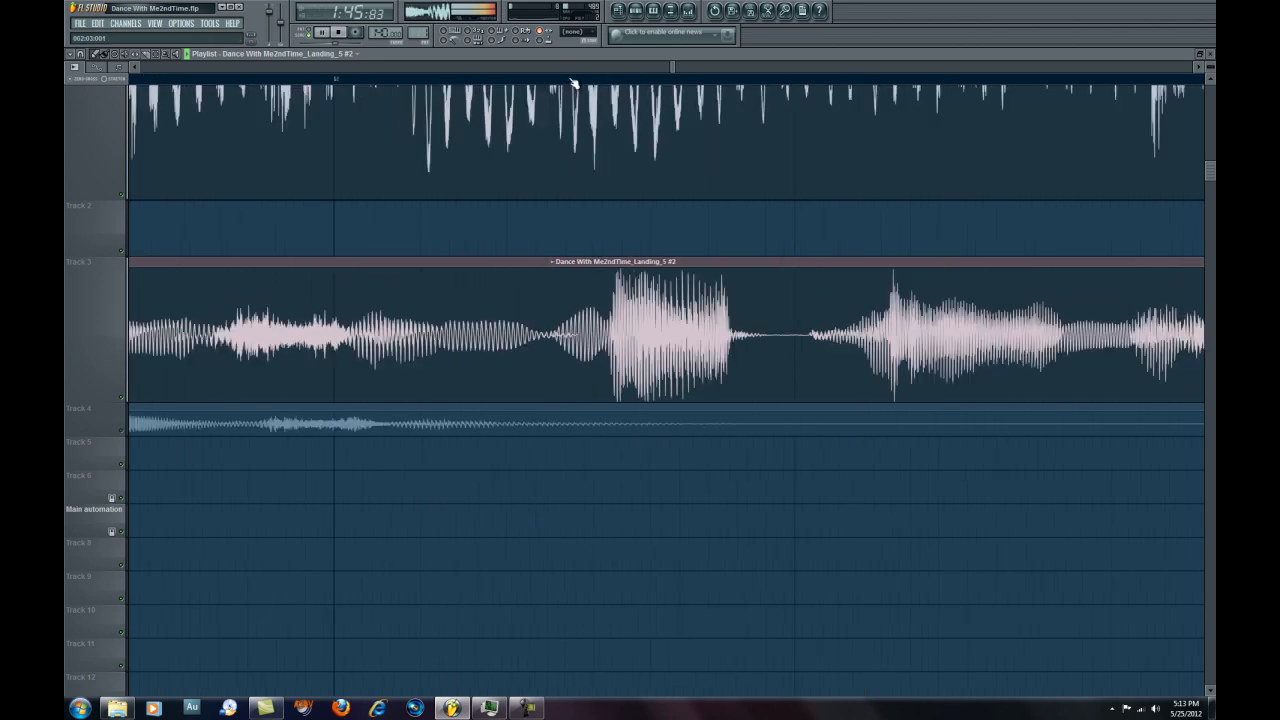
key(space)
drag(668, 261, 659, 254)
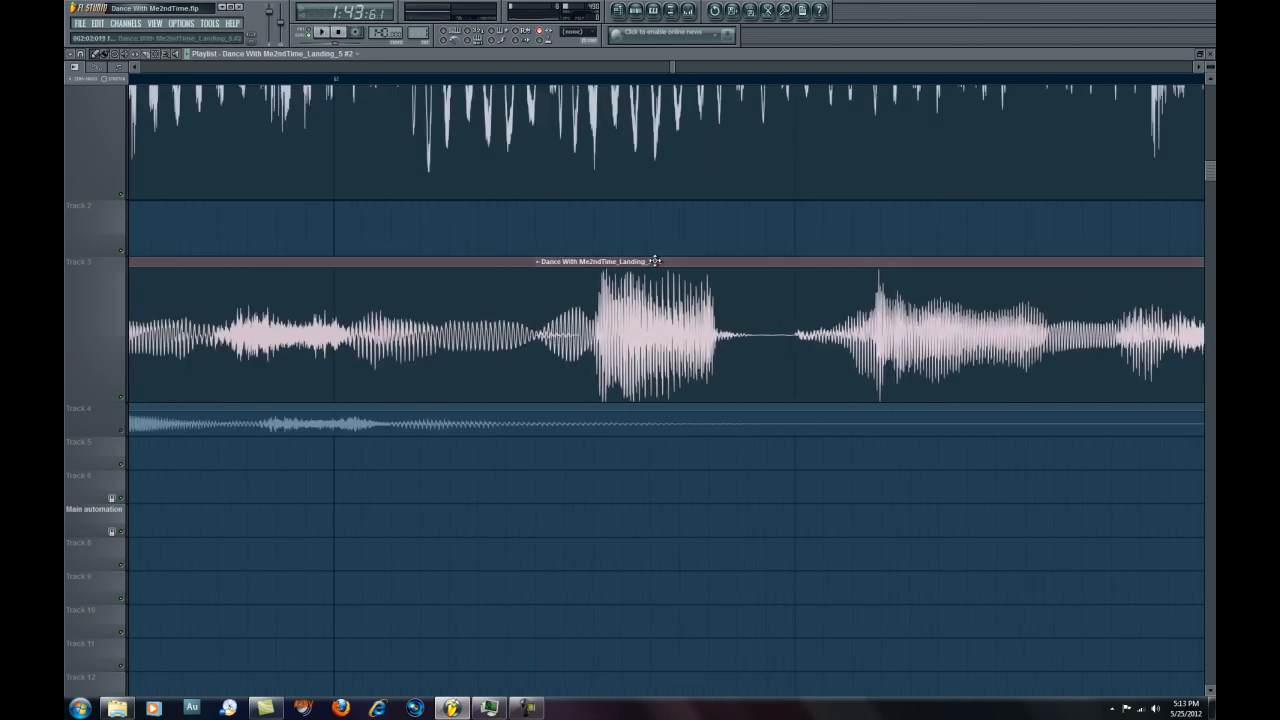
key(space)
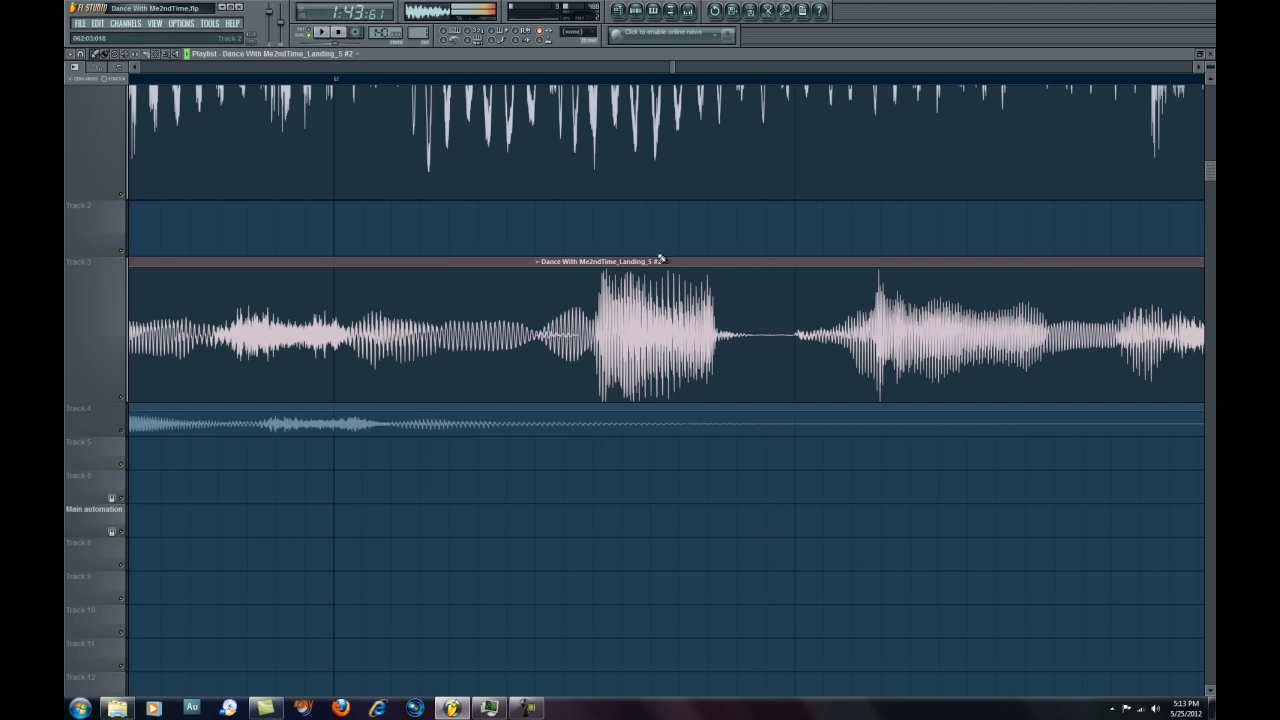
key(space)
drag(660, 262, 650, 262)
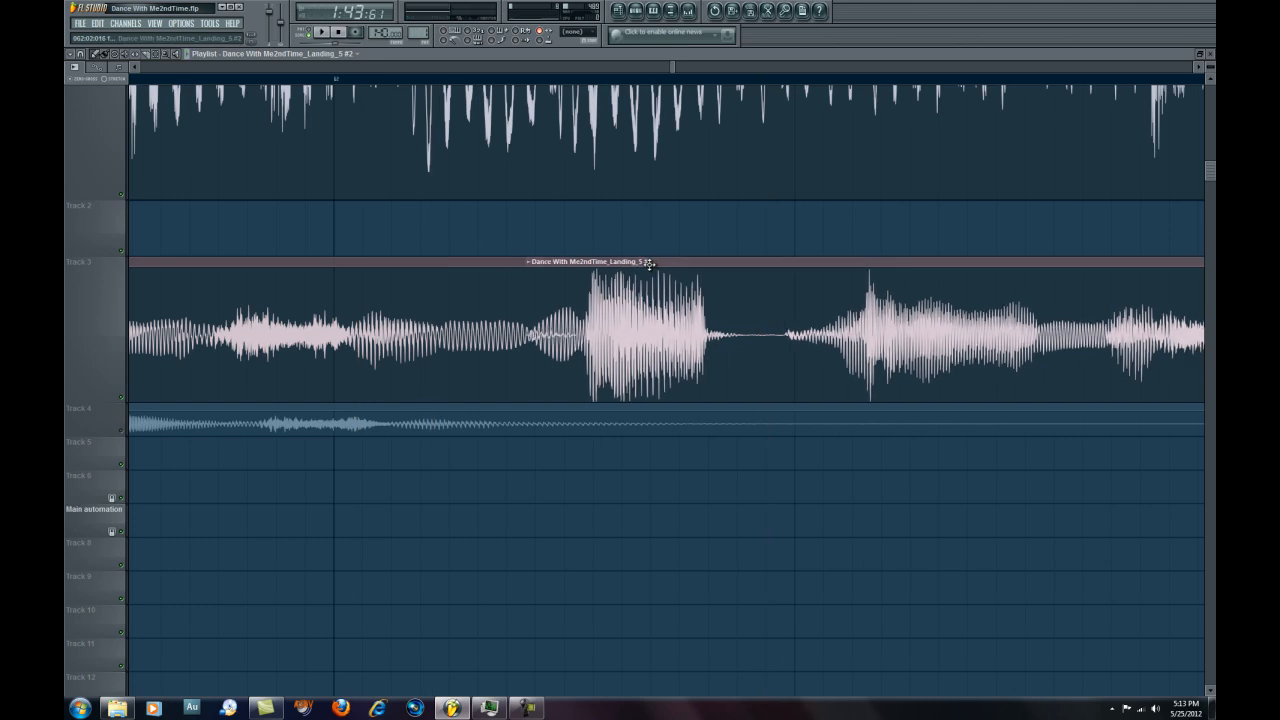
key(space)
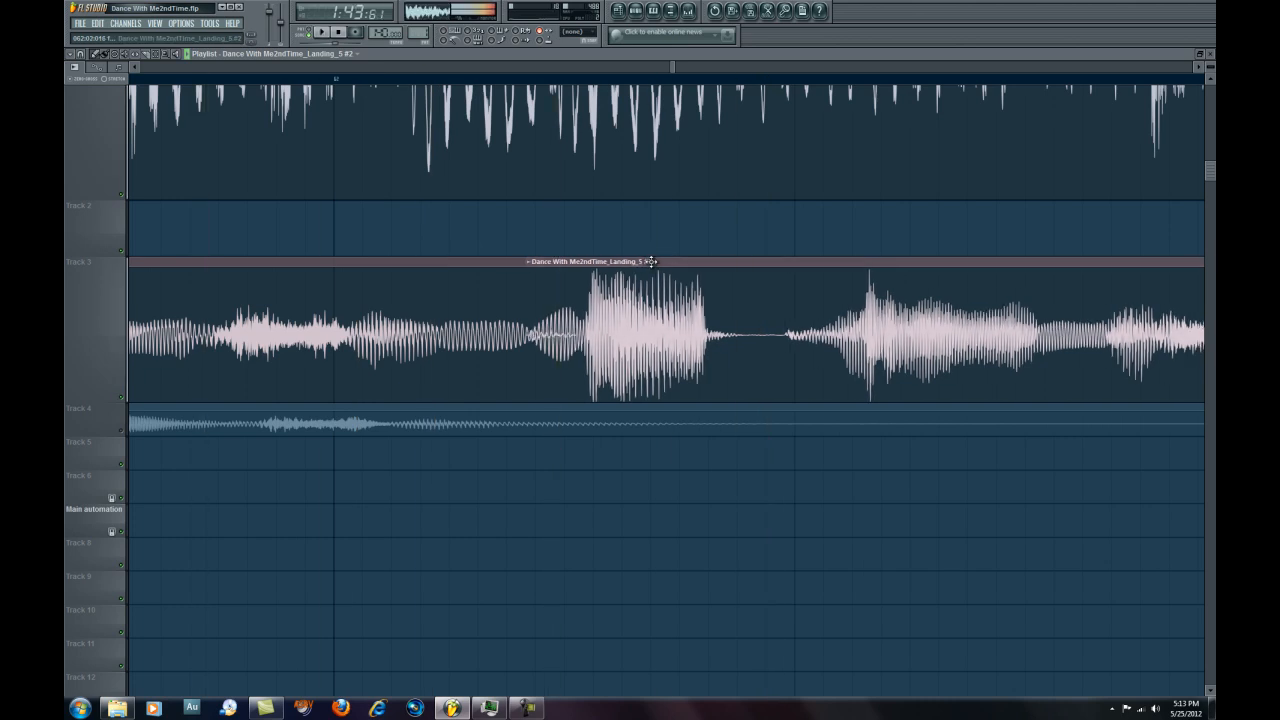
key(space)
Shift the Dance With Me2ndTime_Landing_5 #2 clip further earlier to 062:01:023, replaying the transition to compare its timing.
drag(651, 262, 623, 262)
key(space)
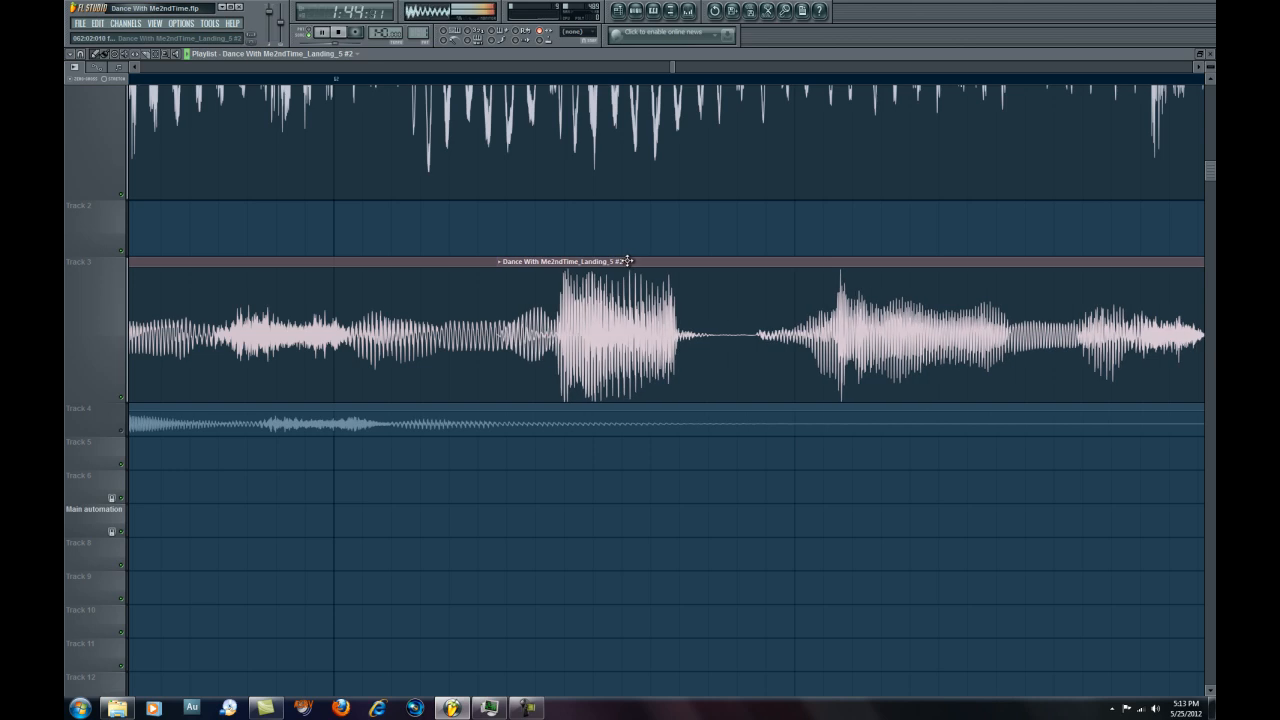
key(space)
mouse_move(627, 261)
mouse_down()
mouse_move(584, 263)
mouse_move(604, 262)
mouse_up()
key(space)
key(space)
right_click(611, 251)
key(space)
key(space)
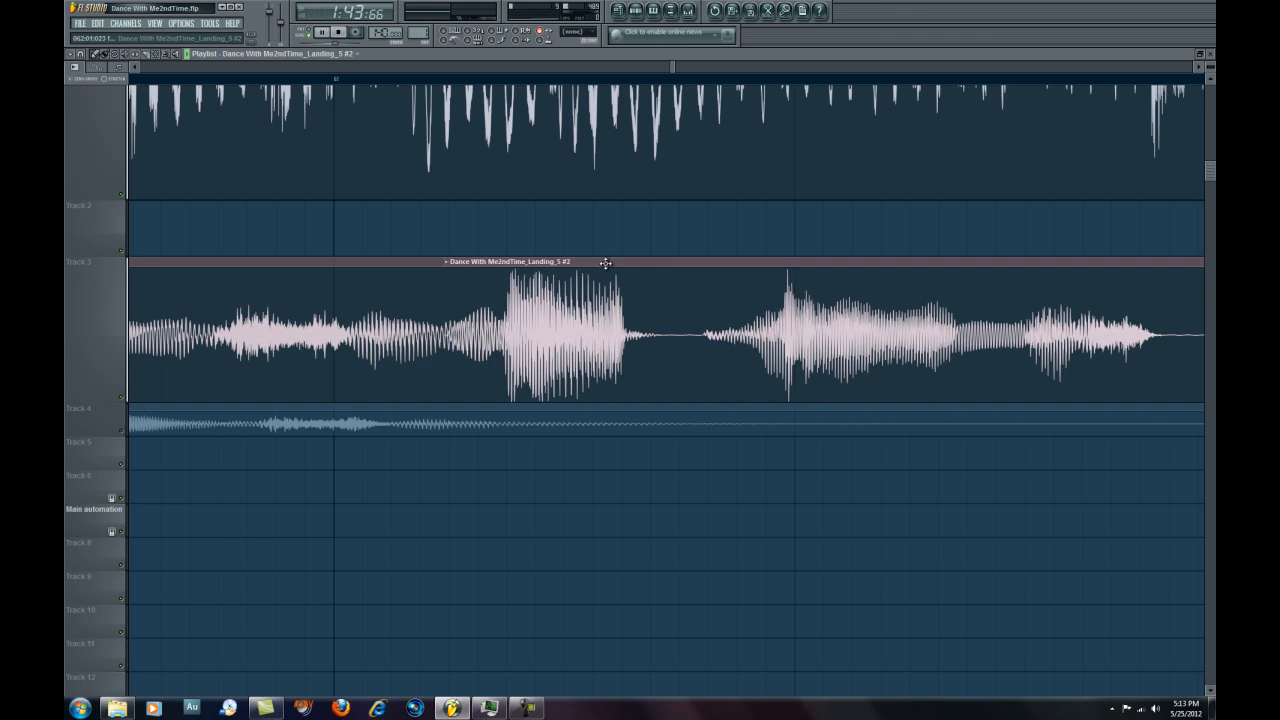
key(space)
key(space)
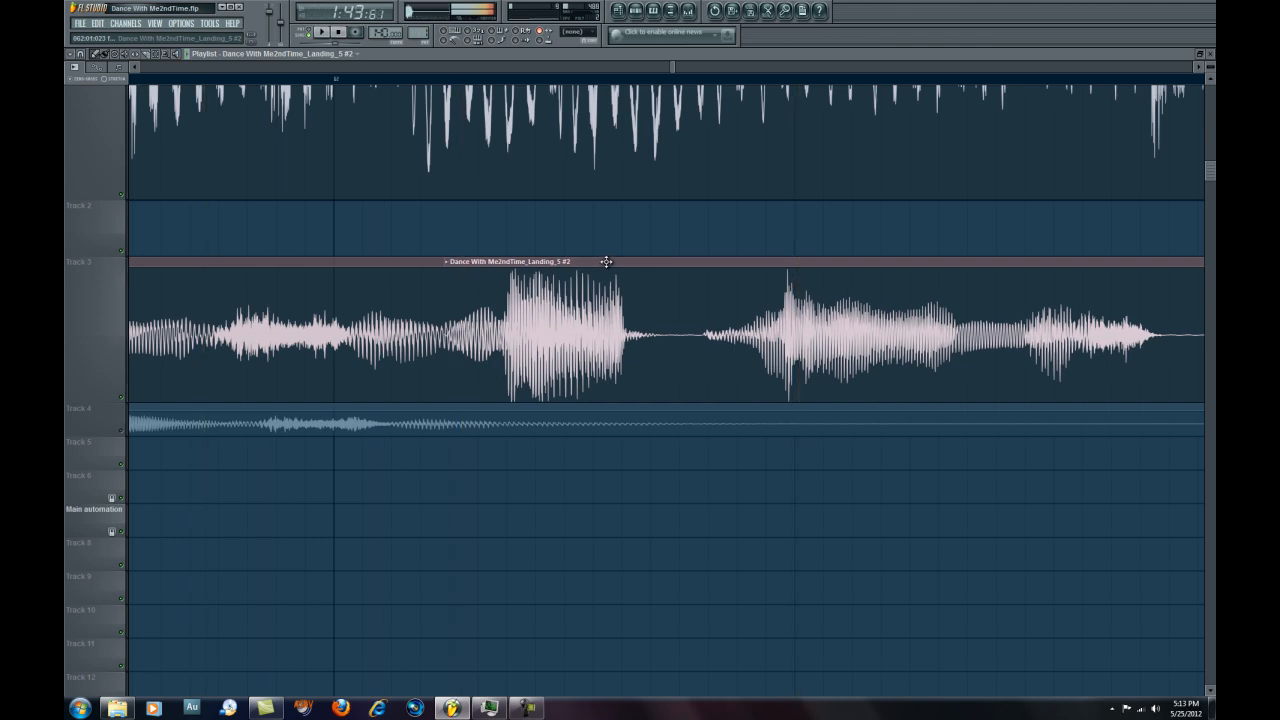
Move the Dance With Me2ndTime_Landing_5 #2 clip earlier to 062:01:011, playing the transition repeatedly to check it.
drag(606, 261, 575, 261)
key(space)
key(space)
key(space)
key(space)
key(space)
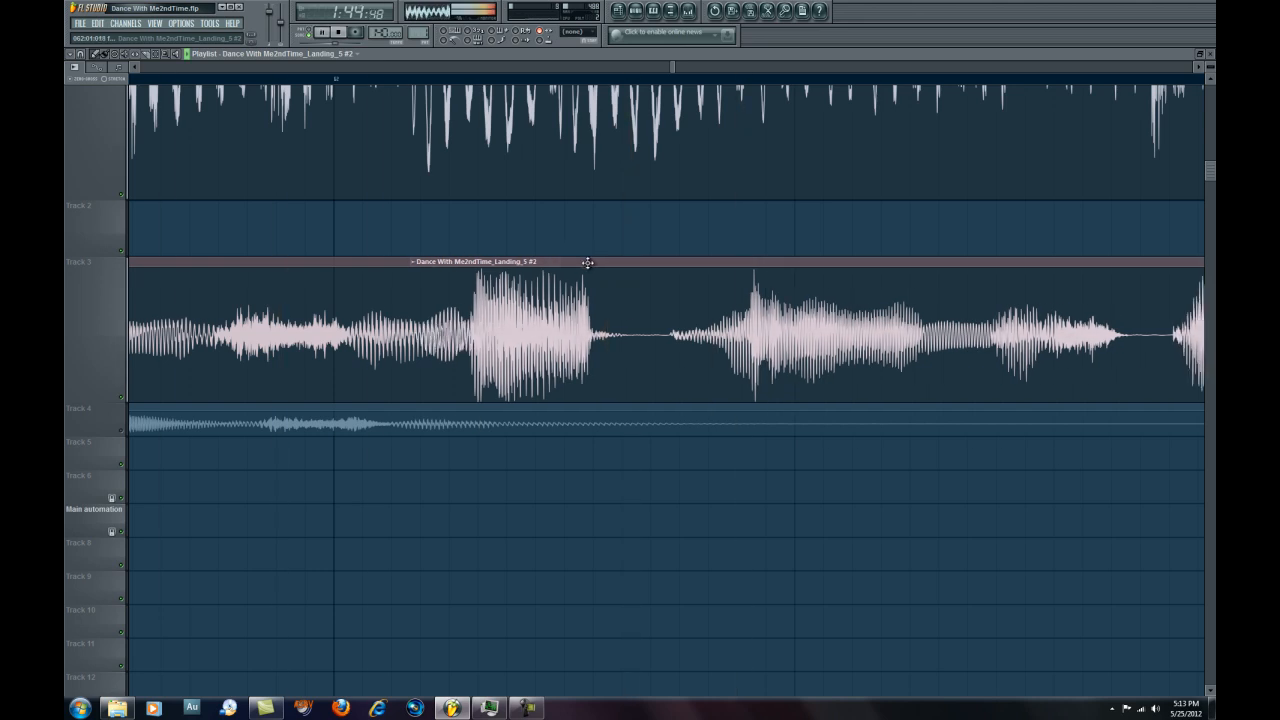
key(space)
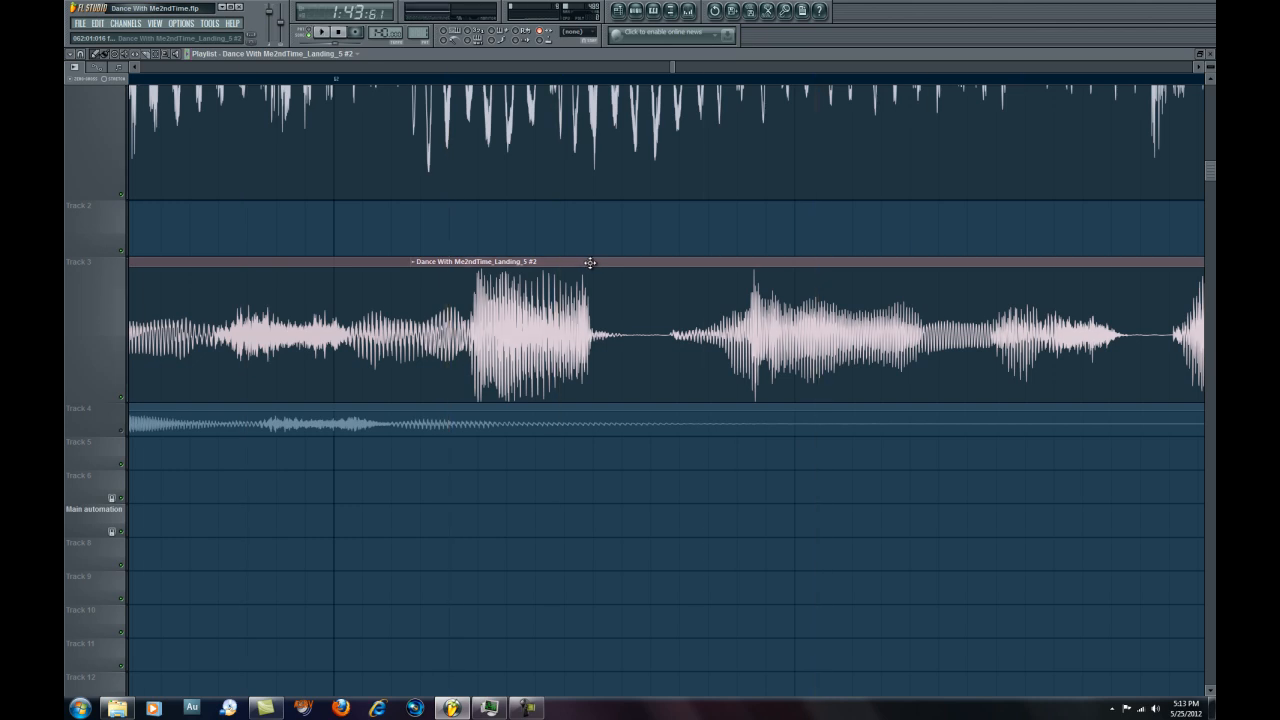
drag(585, 262, 561, 262)
key(space)
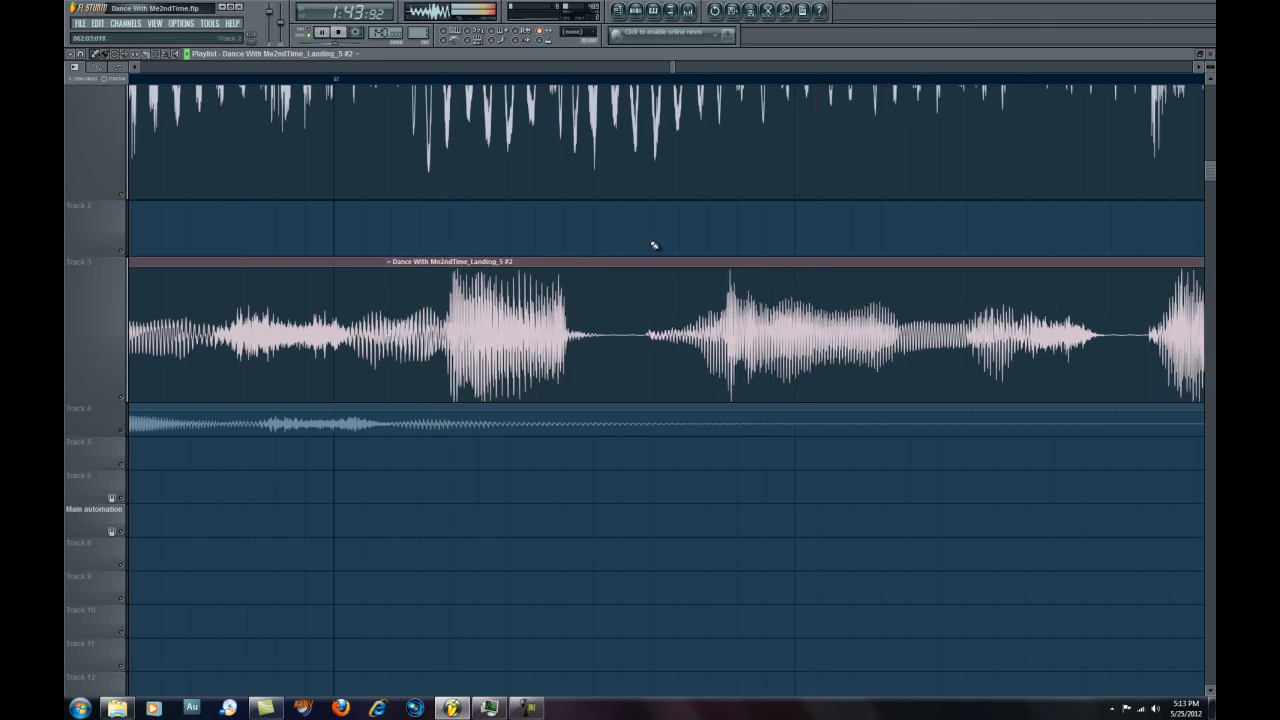
key(space)
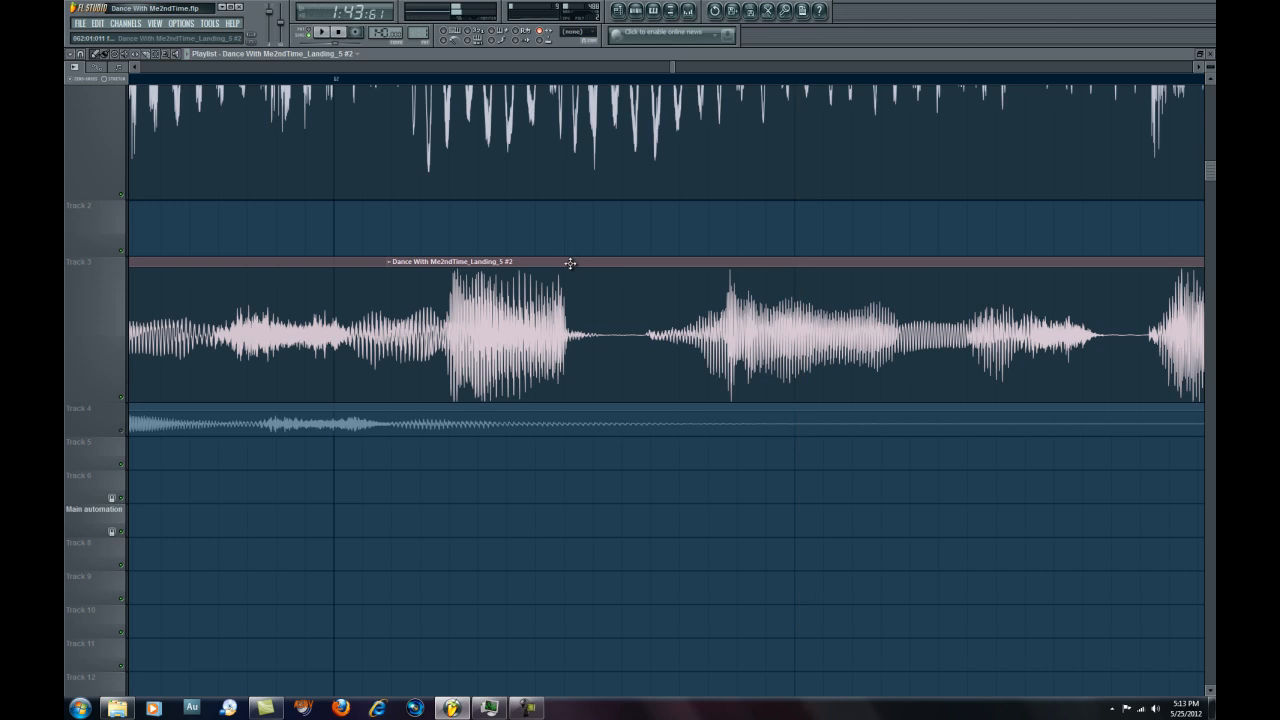
Fine-tune the Dance With Me2ndTime_Landing_5 #2 clip back and forth to 062:01:012, listening to each position.
drag(568, 264, 573, 263)
key(space)
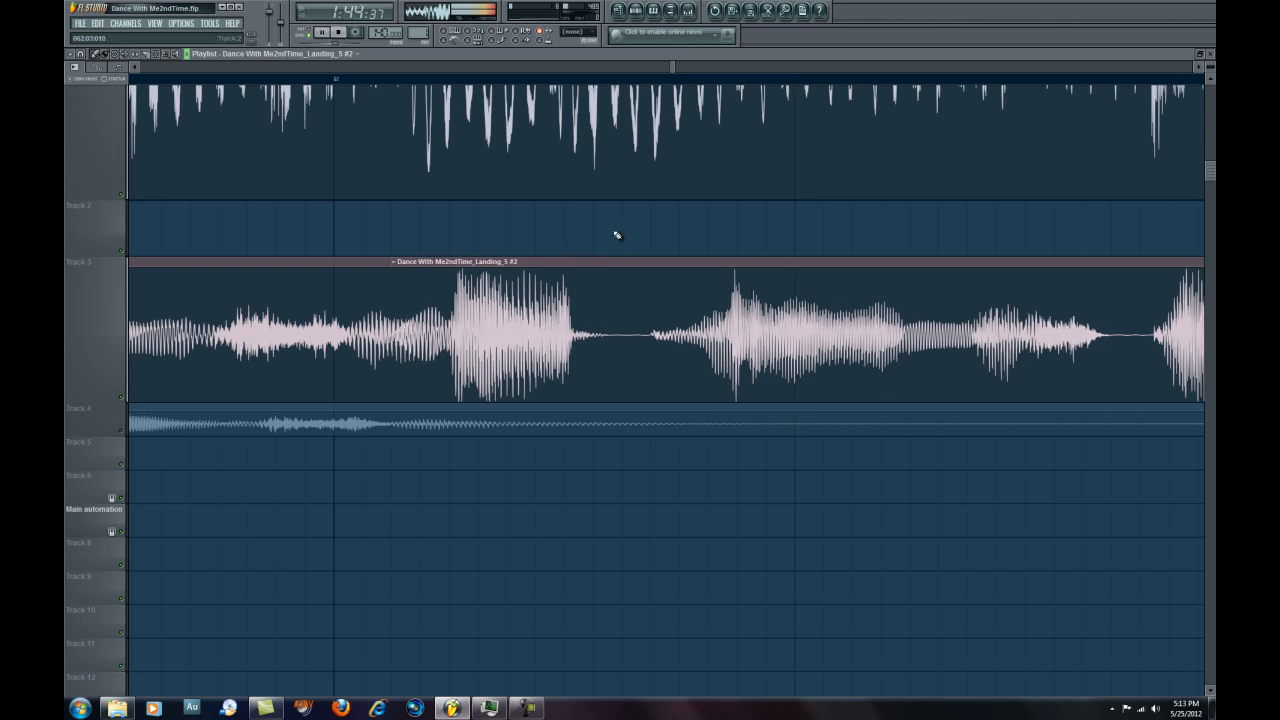
key(space)
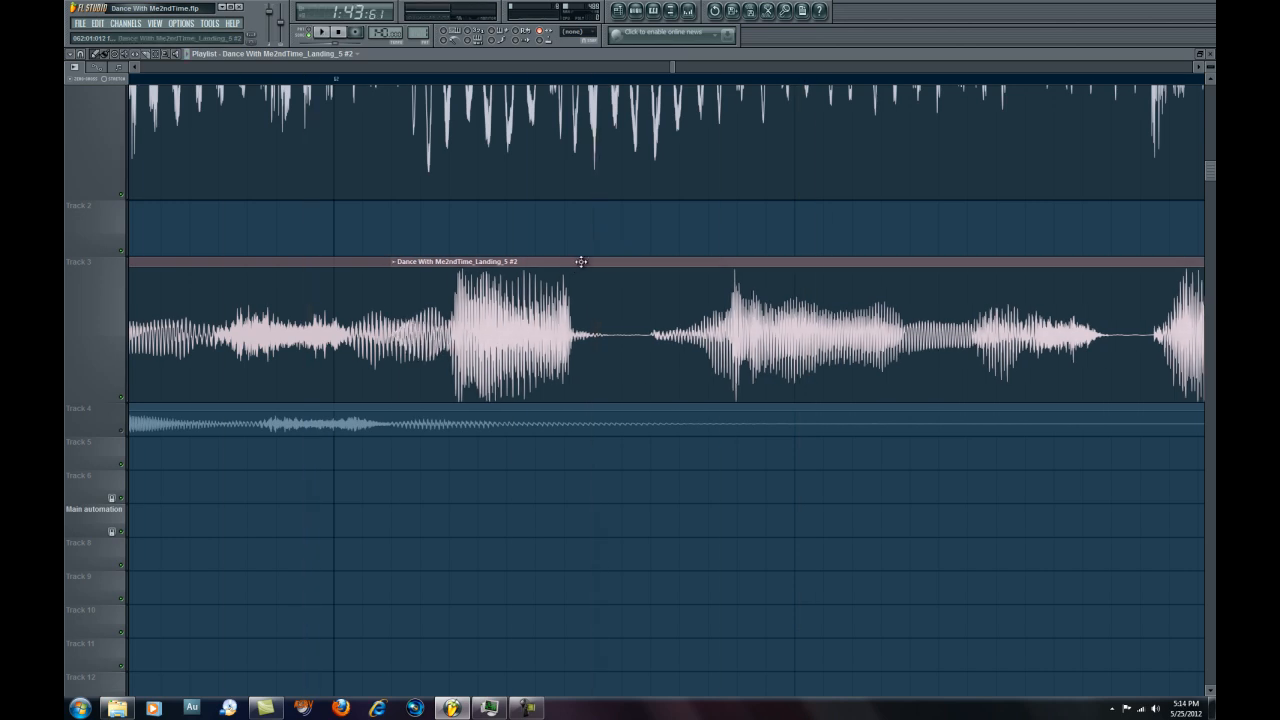
drag(581, 262, 576, 262)
key(space)
key(space)
drag(582, 262, 587, 262)
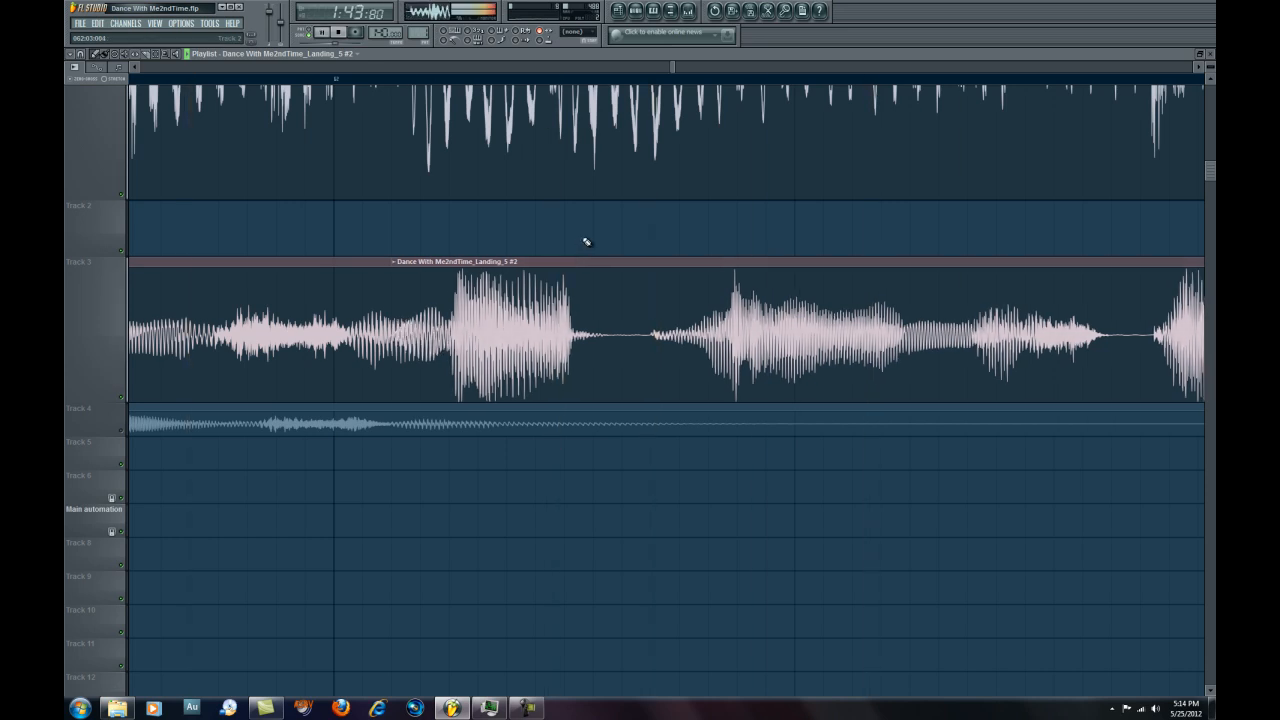
key(space)
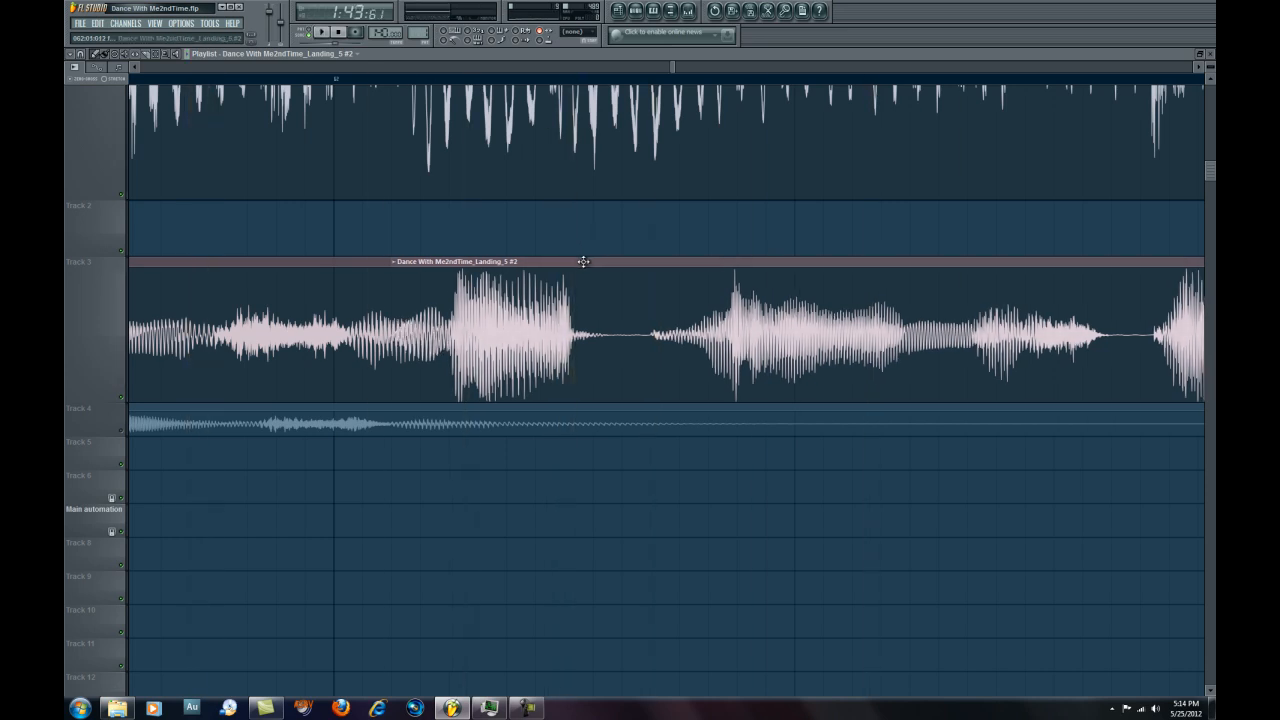
Nudge the Dance With Me2ndTime_Landing_5 #2 clip later in tiny increments to 062:01:015, playing after each move.
drag(582, 259, 587, 262)
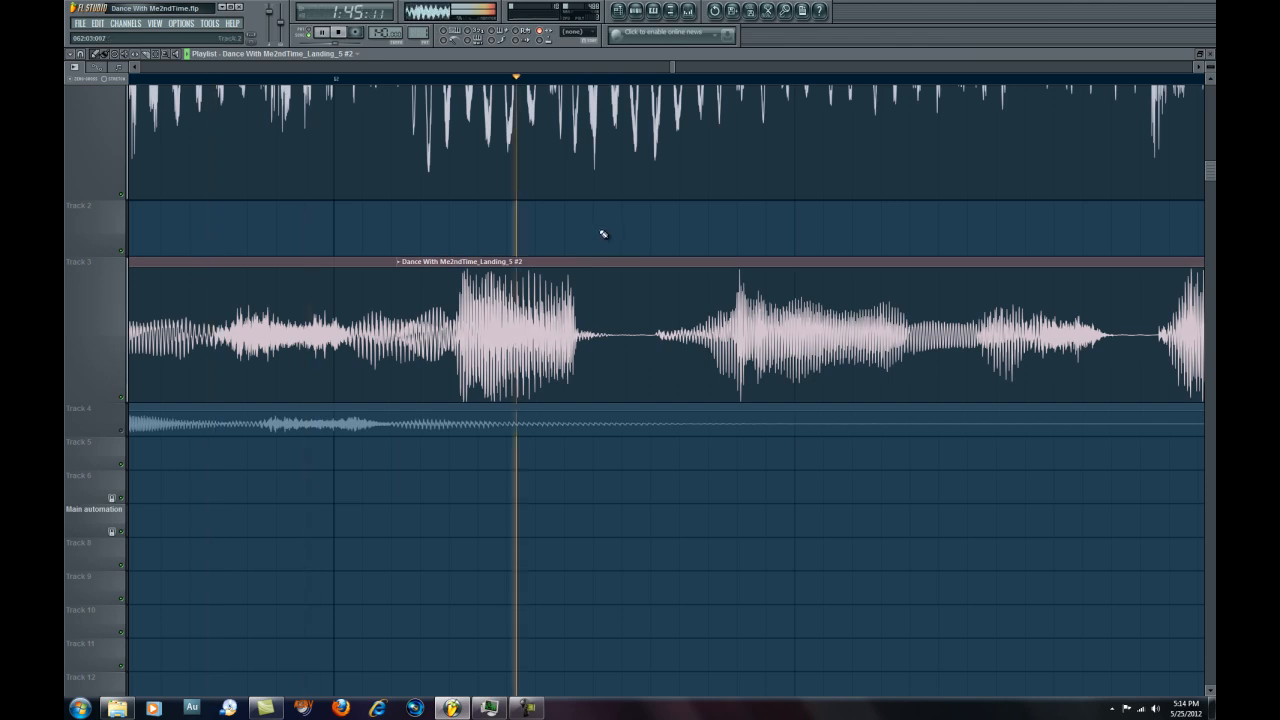
key(space)
drag(577, 263, 578, 264)
key(space)
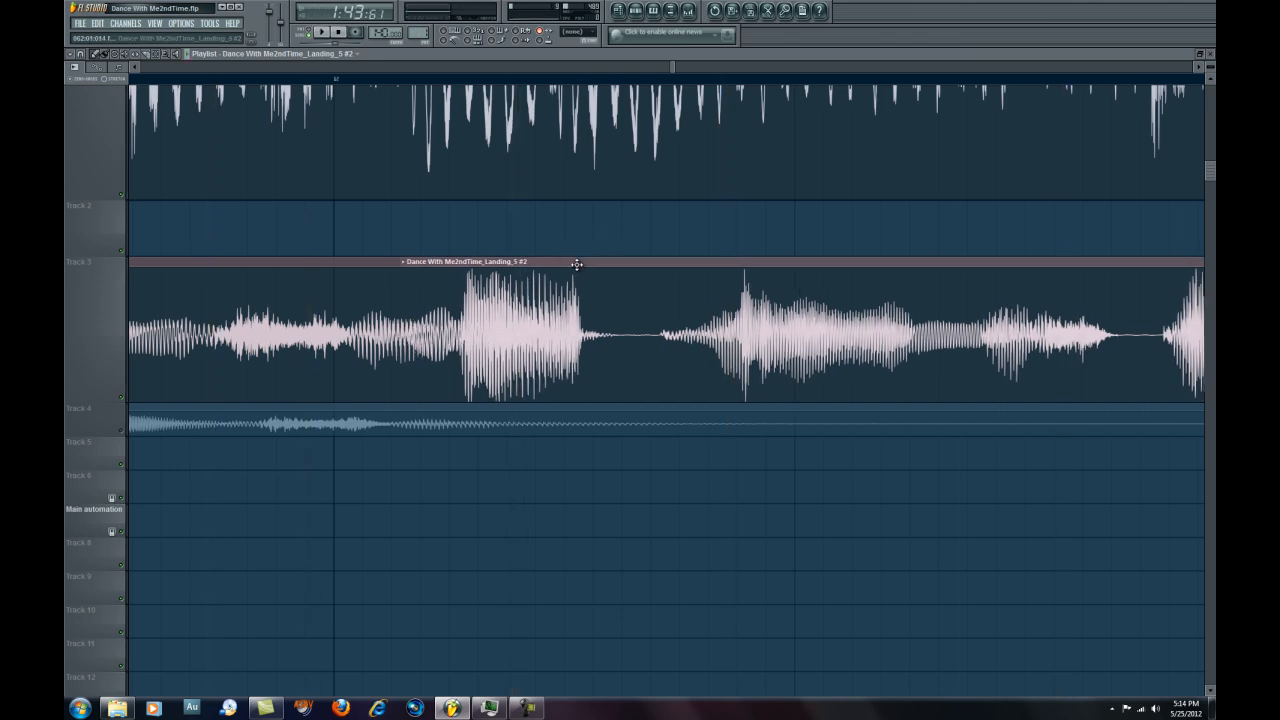
key(space)
drag(584, 263, 589, 264)
key(space)
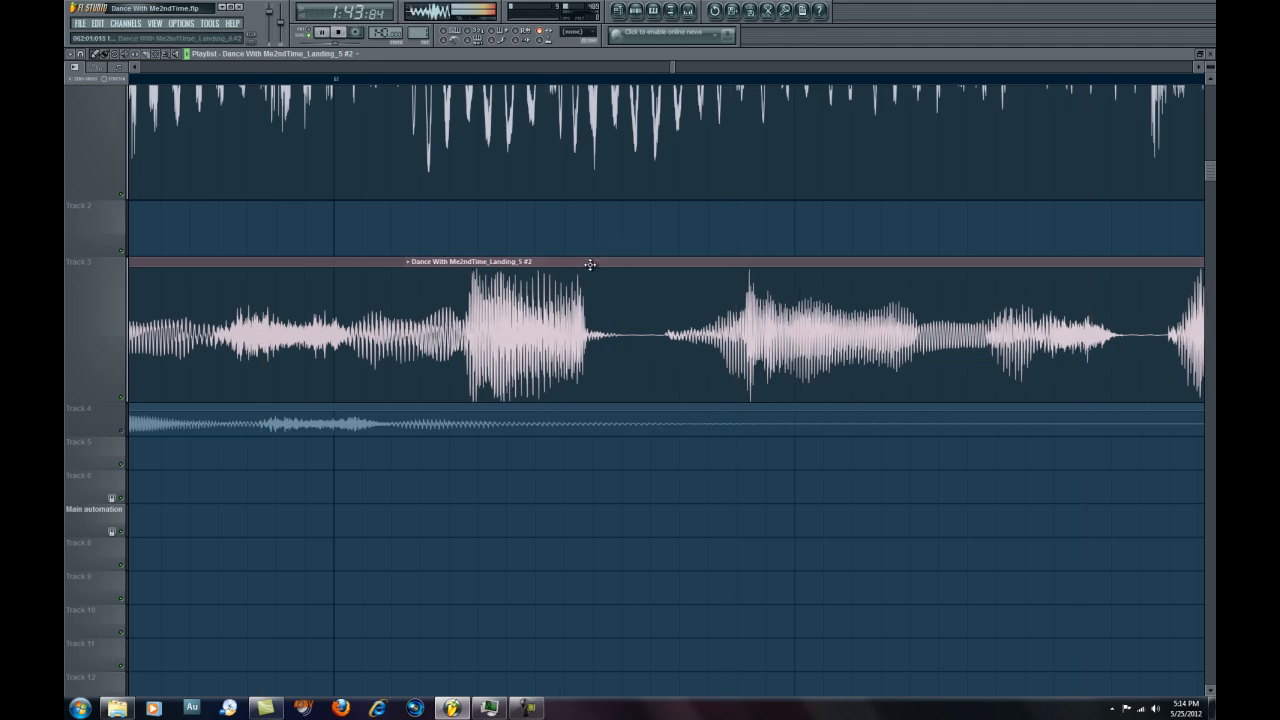
key(space)
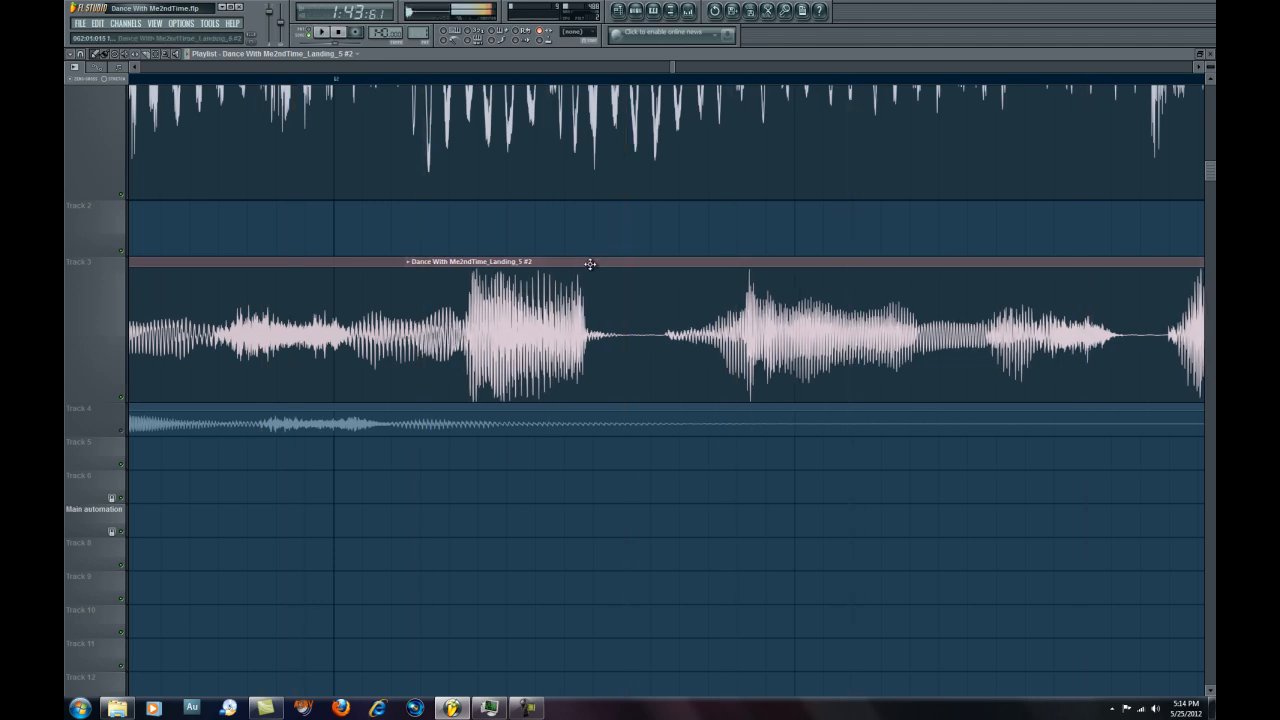
Nudge the Dance With Me2ndTime_Landing_5 #2 clip slightly later to 062:01:017, replaying the transition after each move.
drag(592, 263, 595, 263)
key(space)
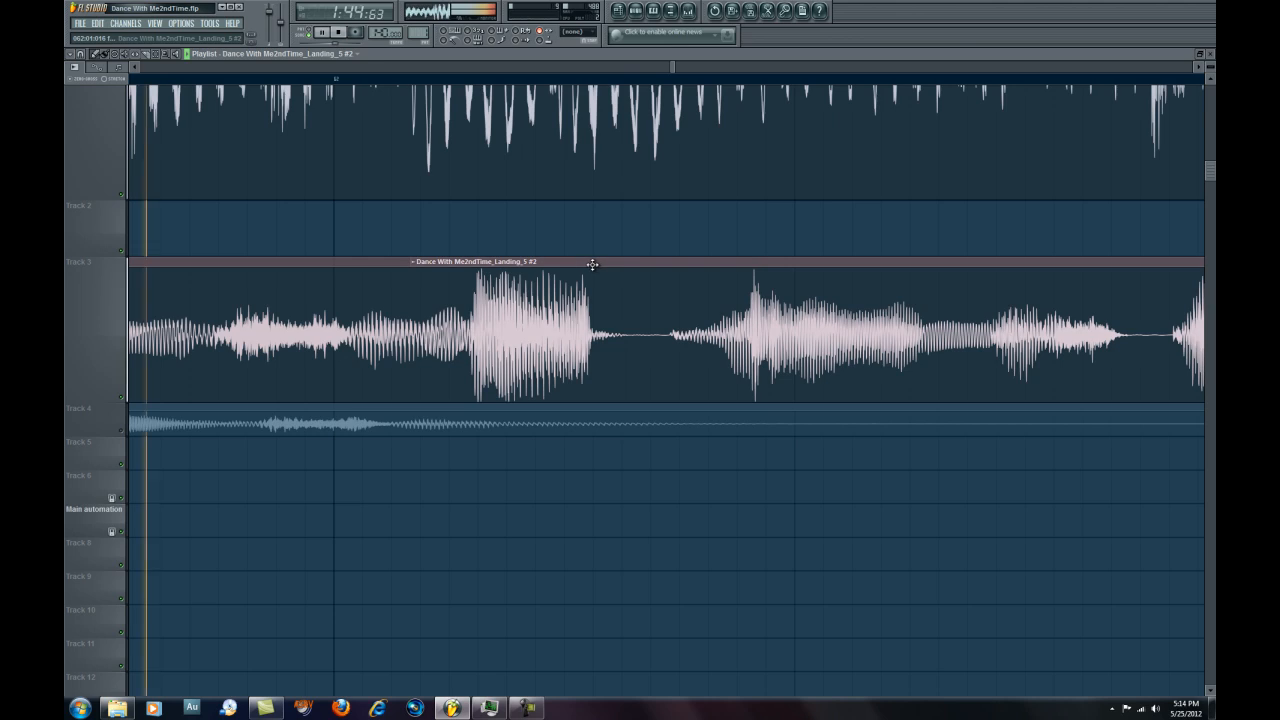
key(space)
drag(587, 263, 592, 263)
key(space)
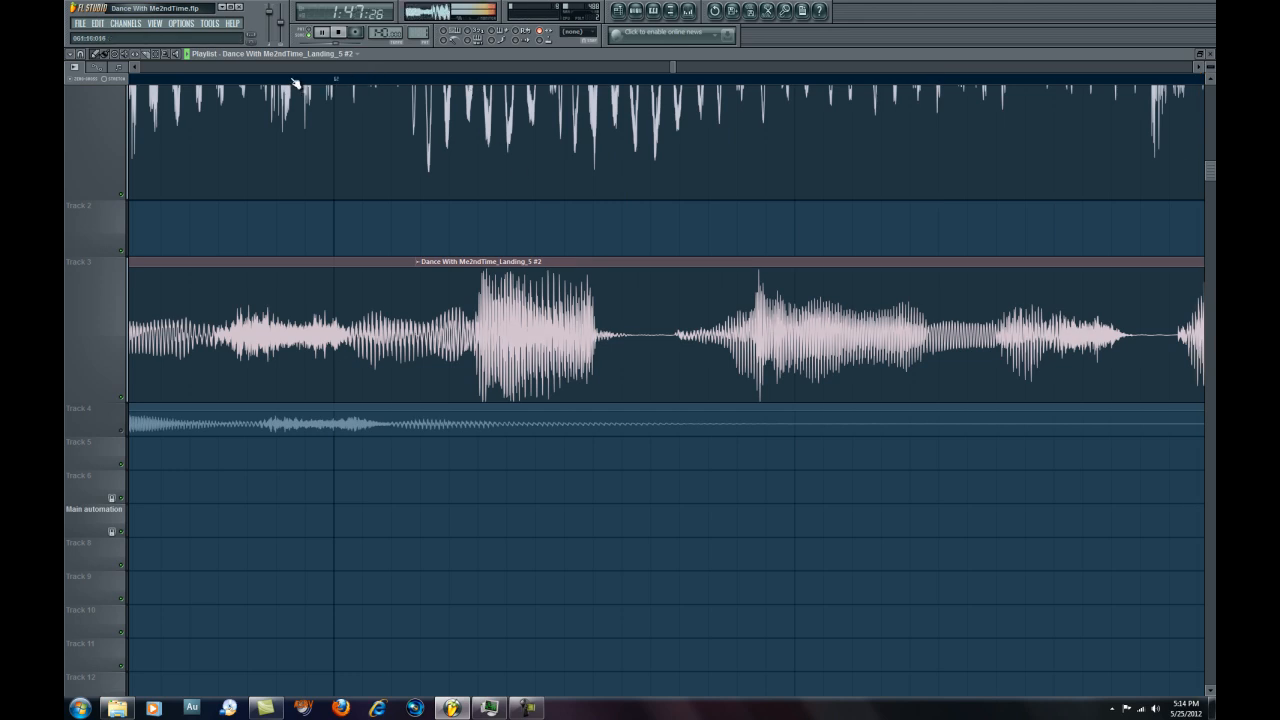
Replay the vocal from bar 61 and slice the Dance With Me2ndTime_Landing_5 #2 clip at the quiet gap about a third into bar 63.
scroll(295, 82, down, 6)
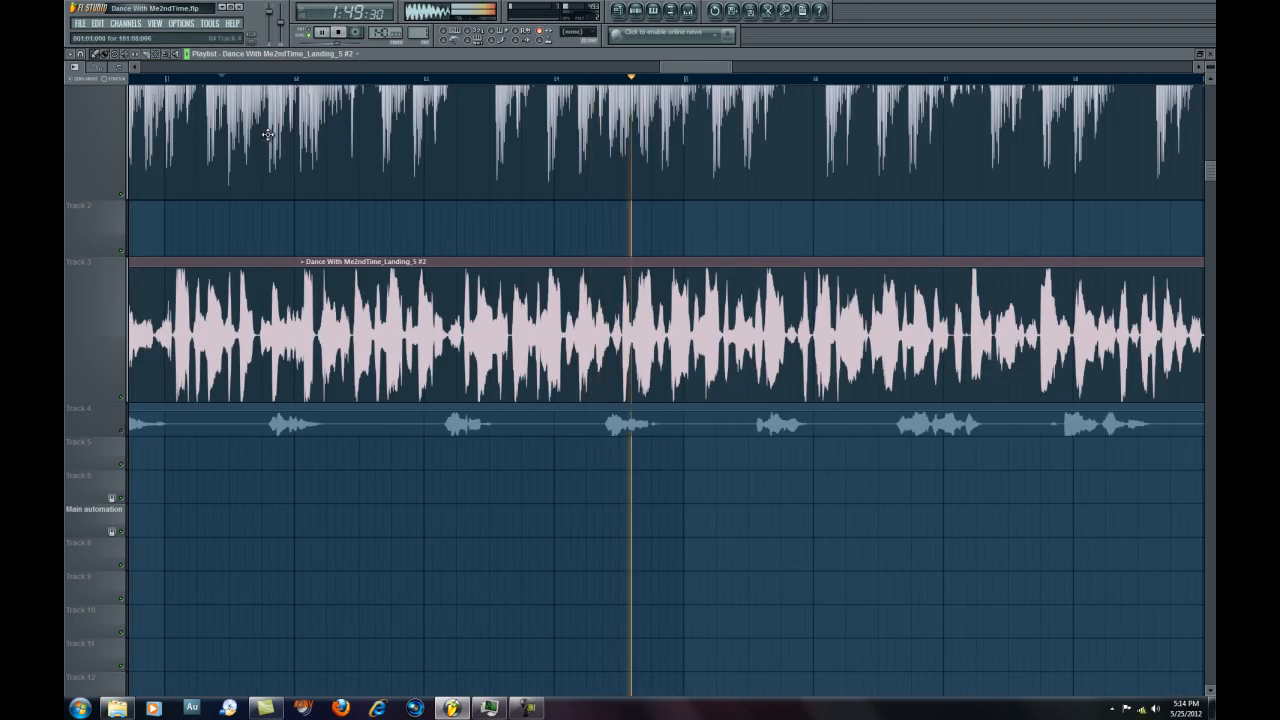
click(241, 79)
key(space)
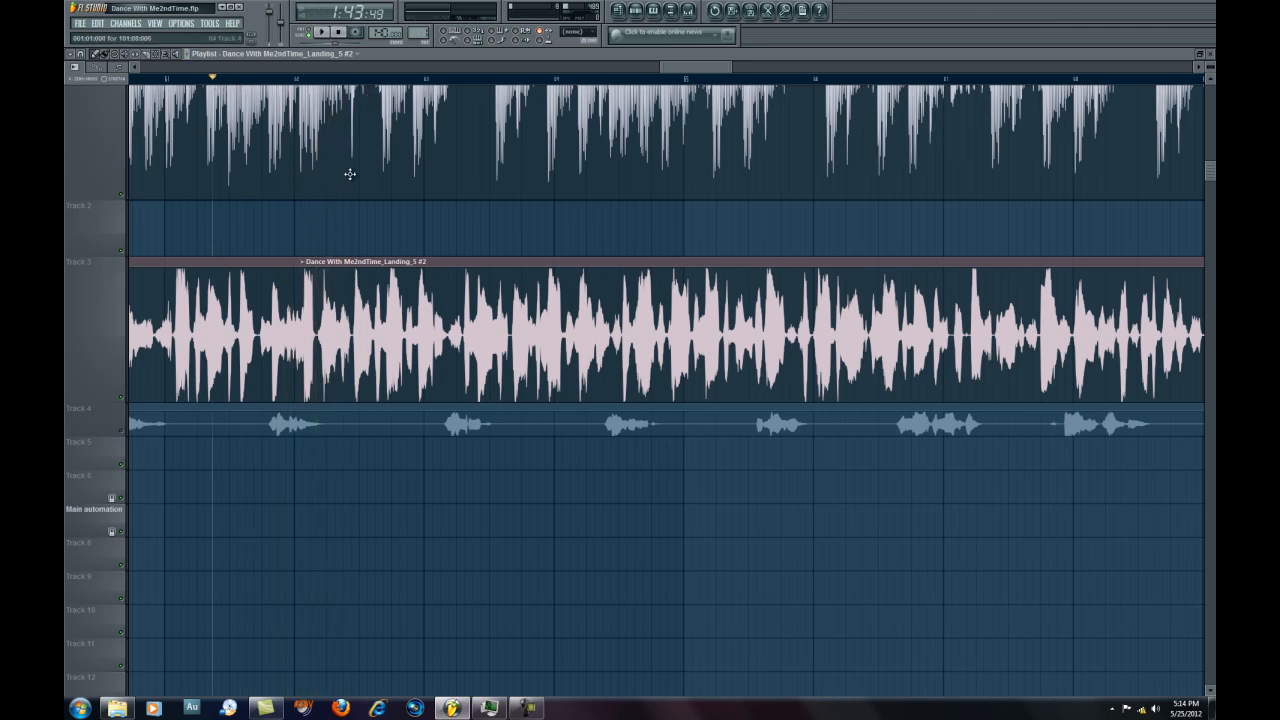
key(space)
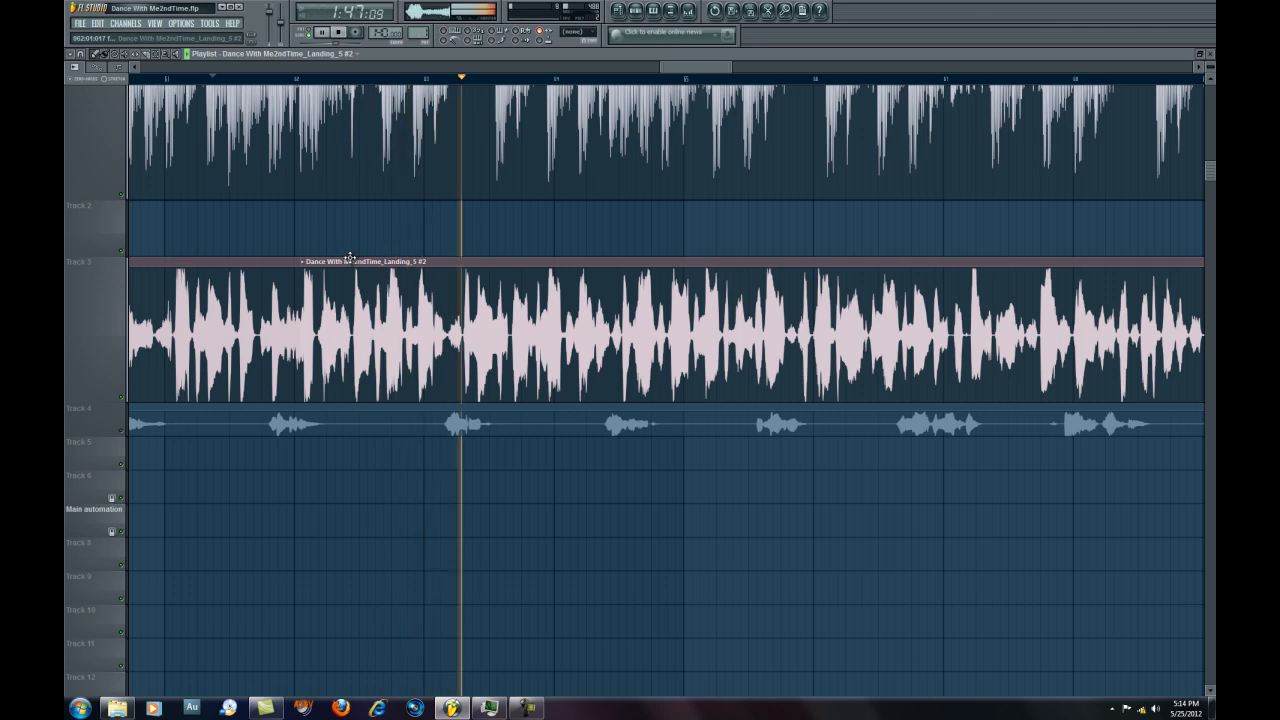
key(space)
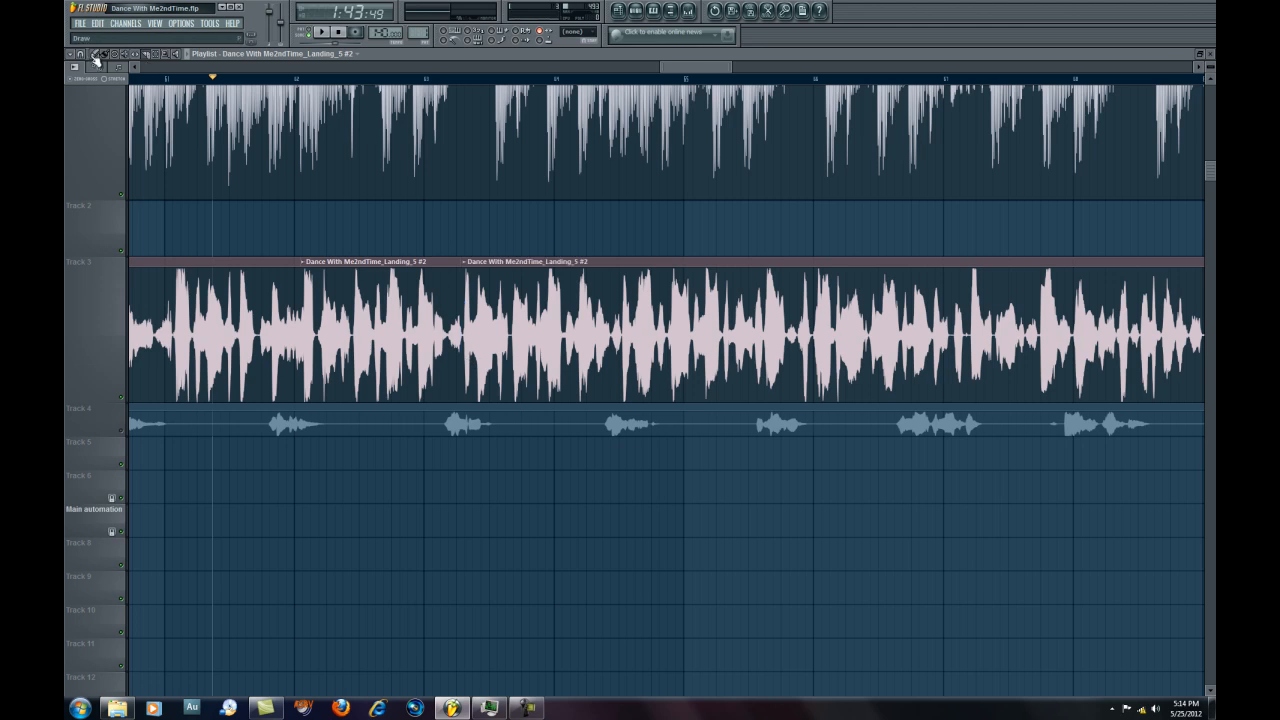
Shift the newly sliced vocal clip in bar 63 later on Track 3, leaving a small gap, and replay the passage.
key(space)
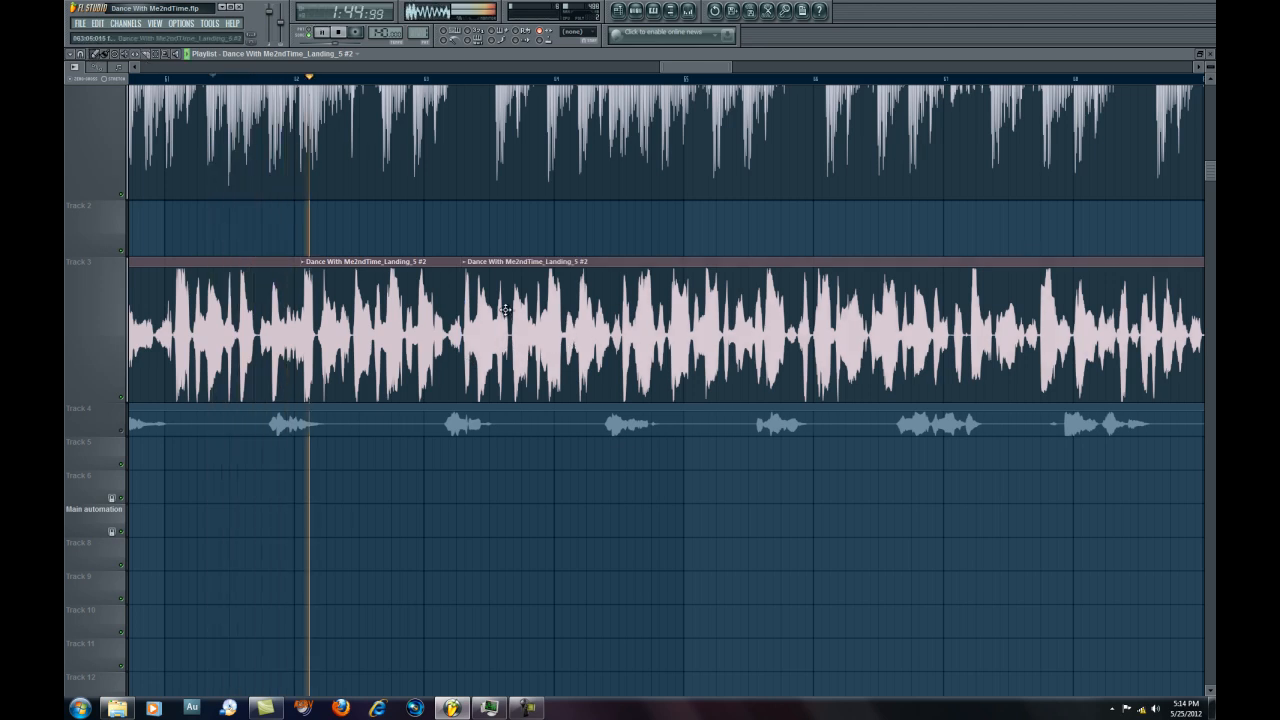
drag(492, 265, 514, 274)
key(space)
key(space)
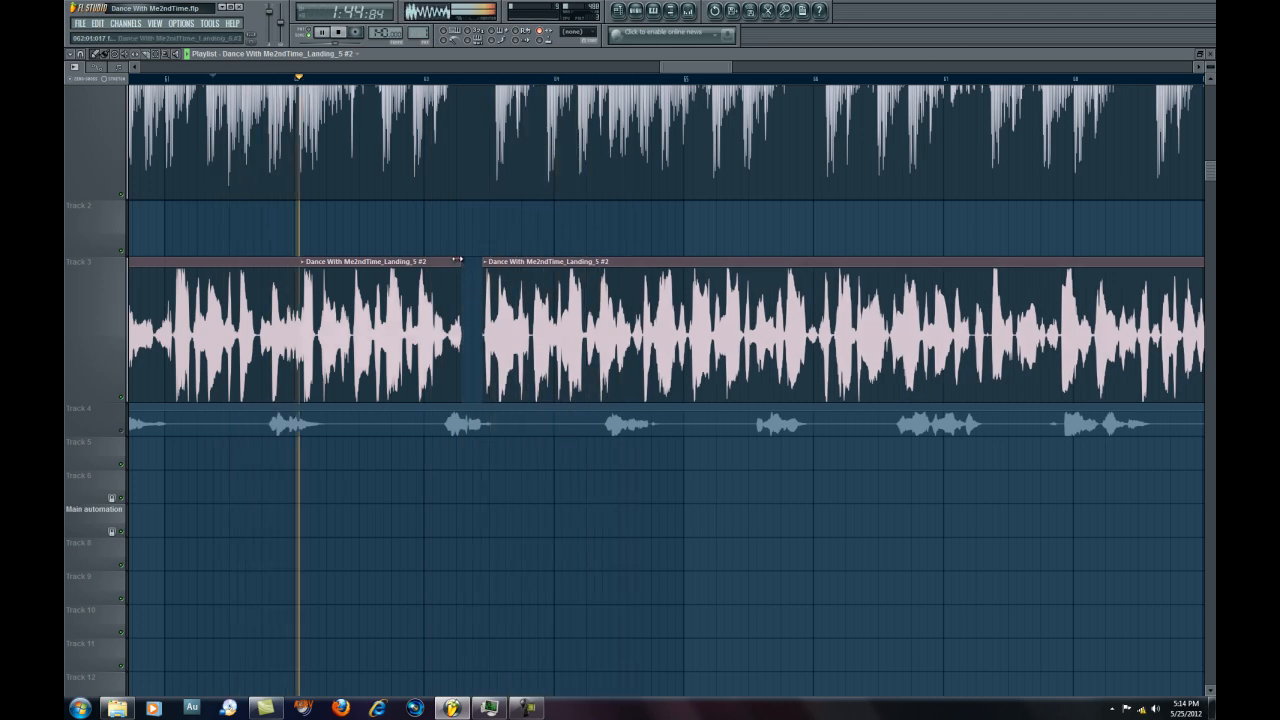
Trim the end of the clip before the gap in bar 63 shorter and listen to the transition.
drag(465, 264, 447, 267)
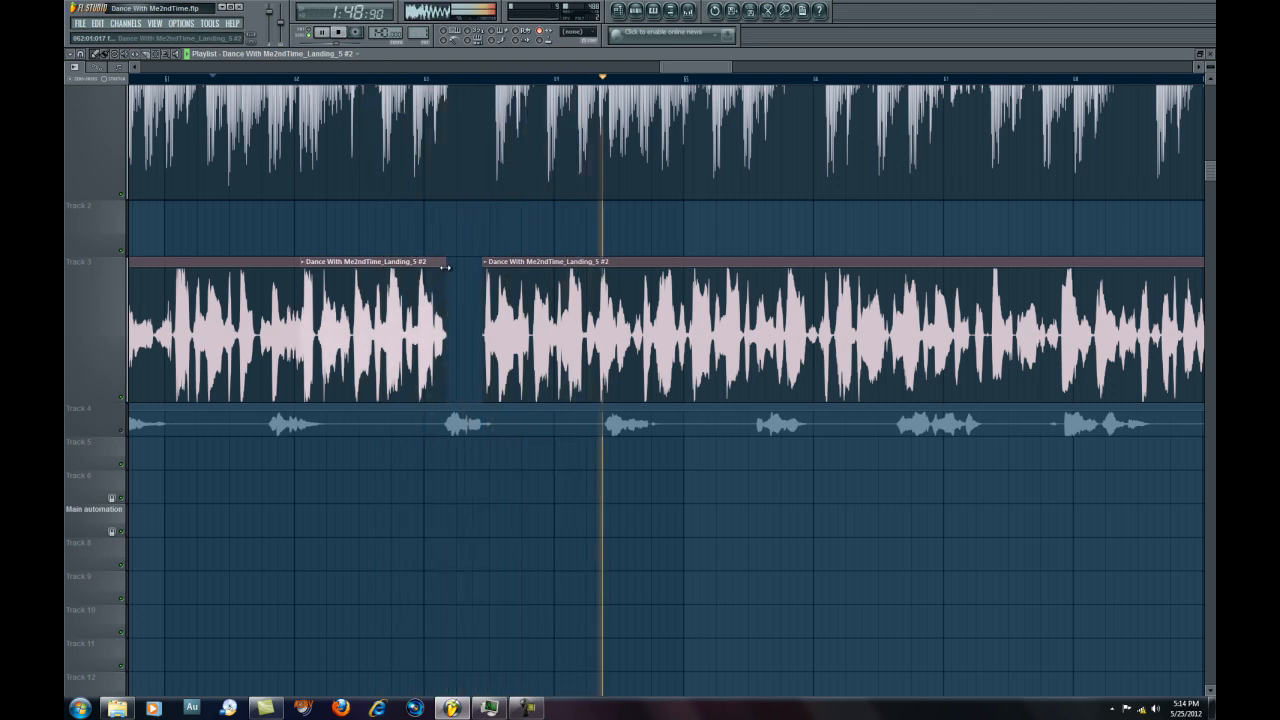
key(space)
key(space)
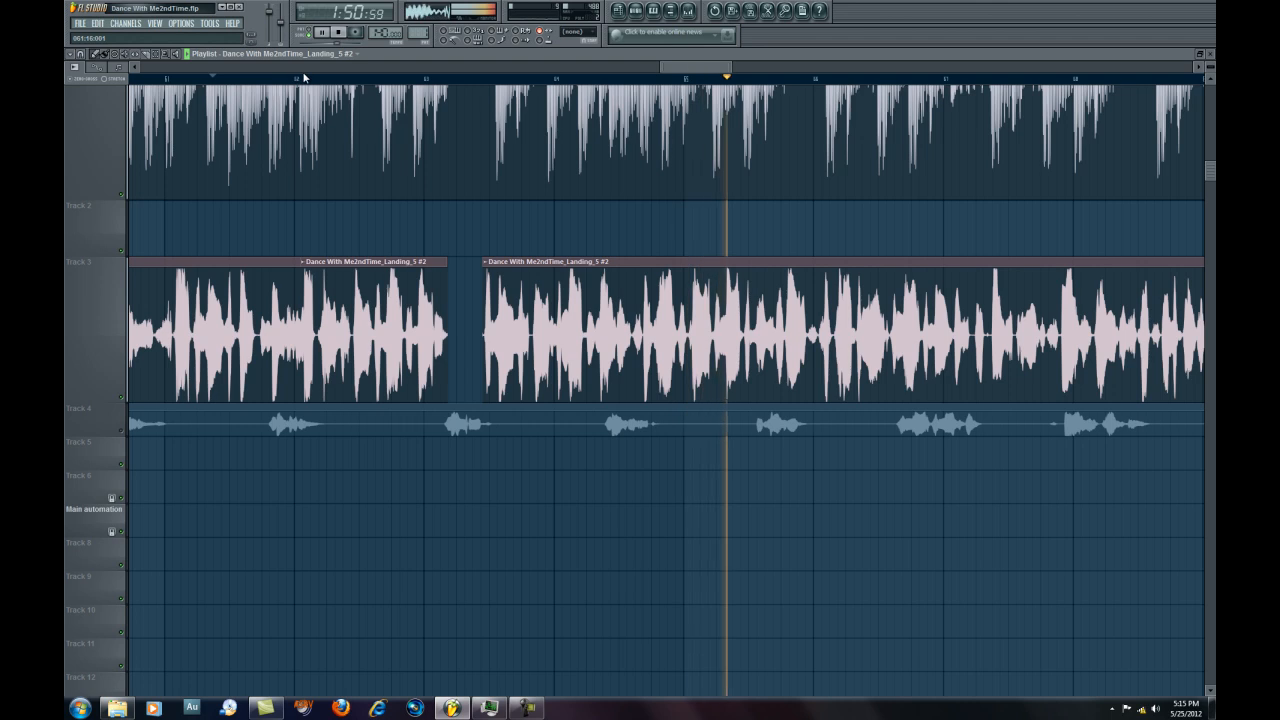
key(space)
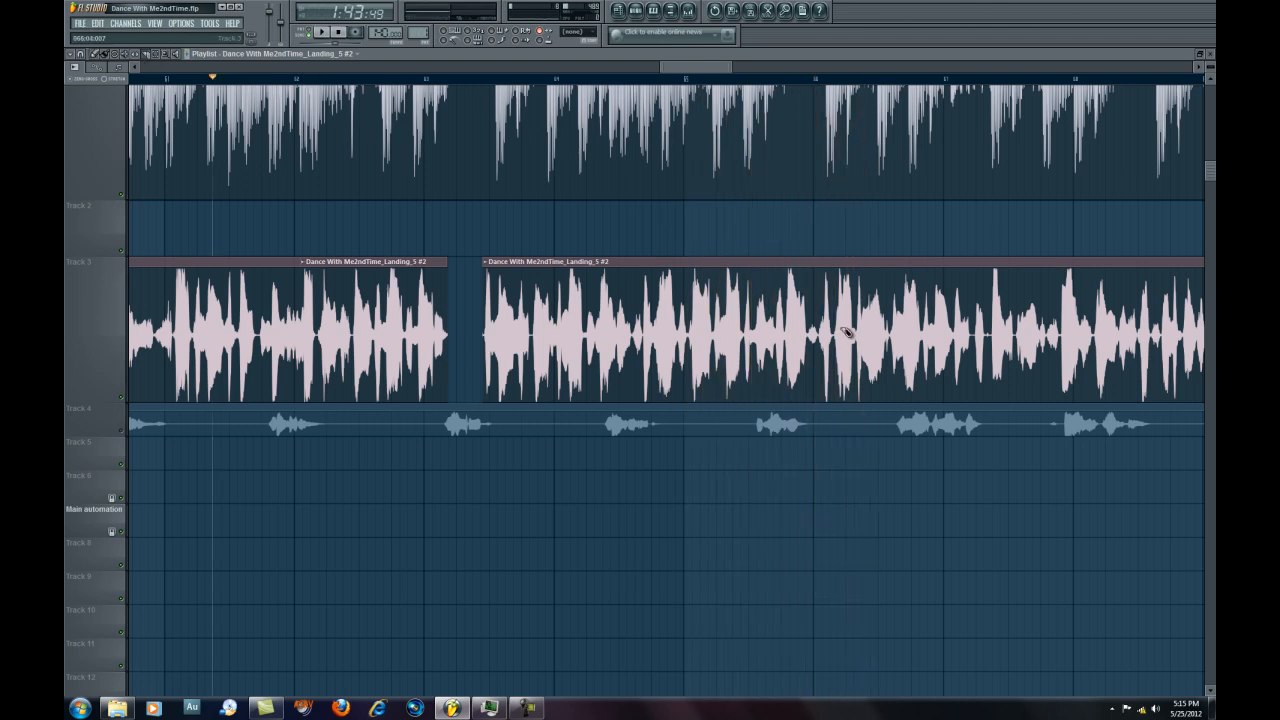
Slice the Track 3 vocal just after the start of bar 66 and nudge the new clip slightly earlier, playing the result.
click(788, 78)
key(space)
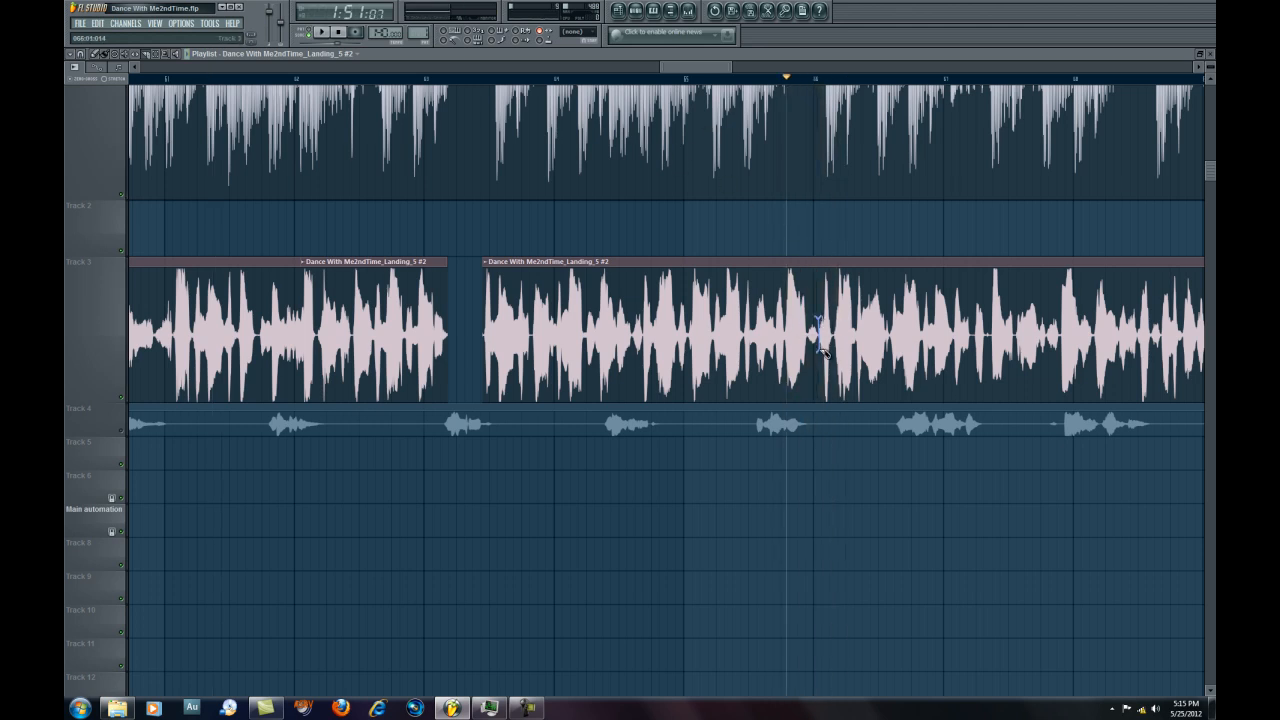
drag(871, 304, 867, 301)
key(space)
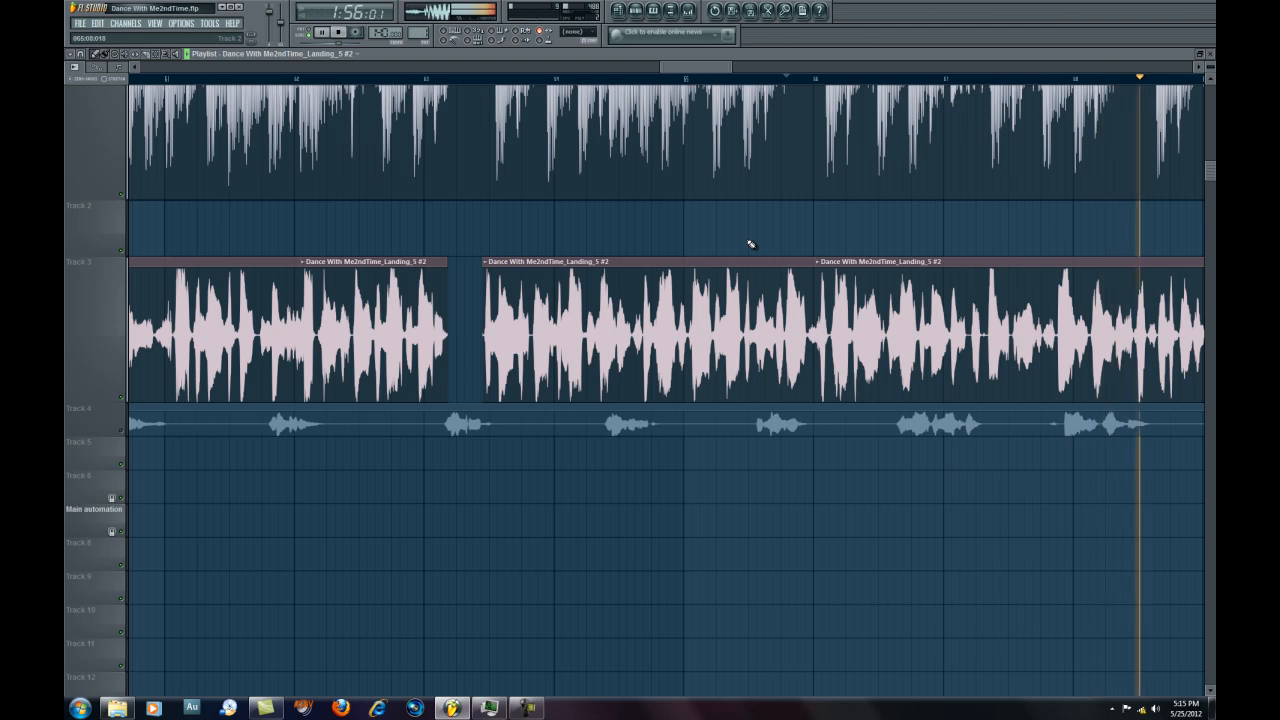
scroll(415, 82, down, 4)
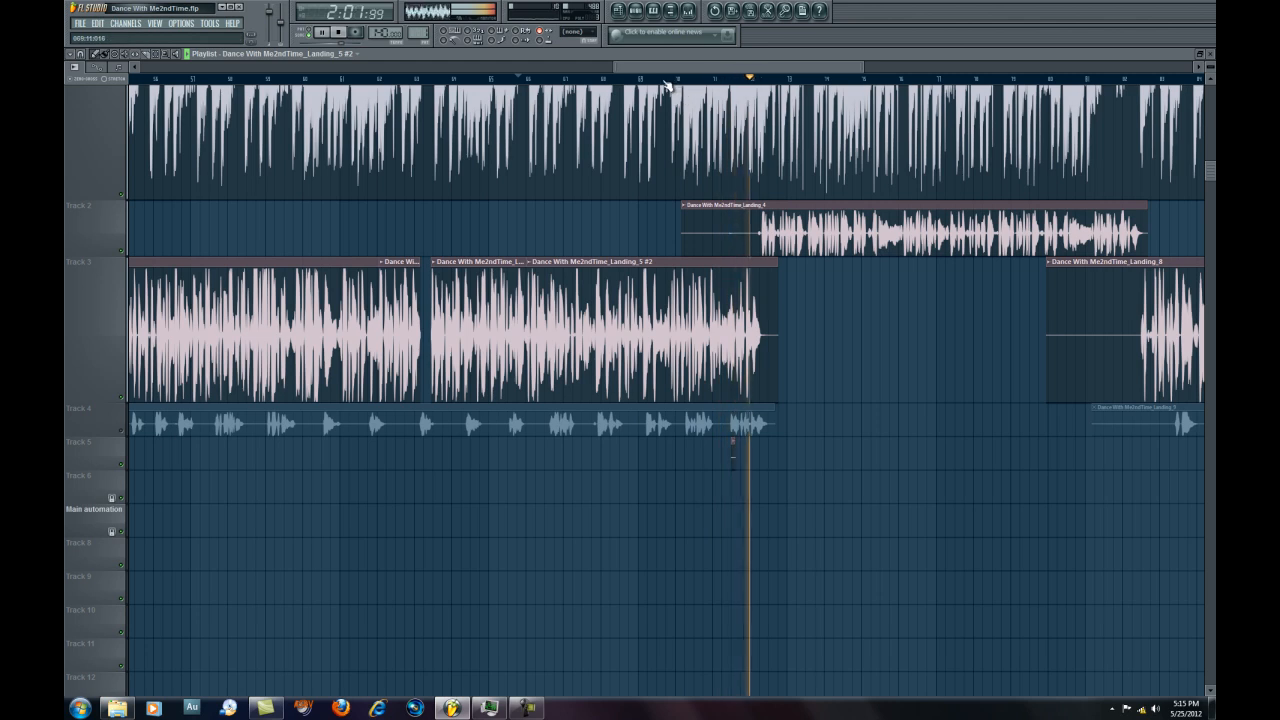
key(space)
Listen to the vocal leading into bar 70 and slice the Track 3 clip just after that bar's start.
click(661, 86)
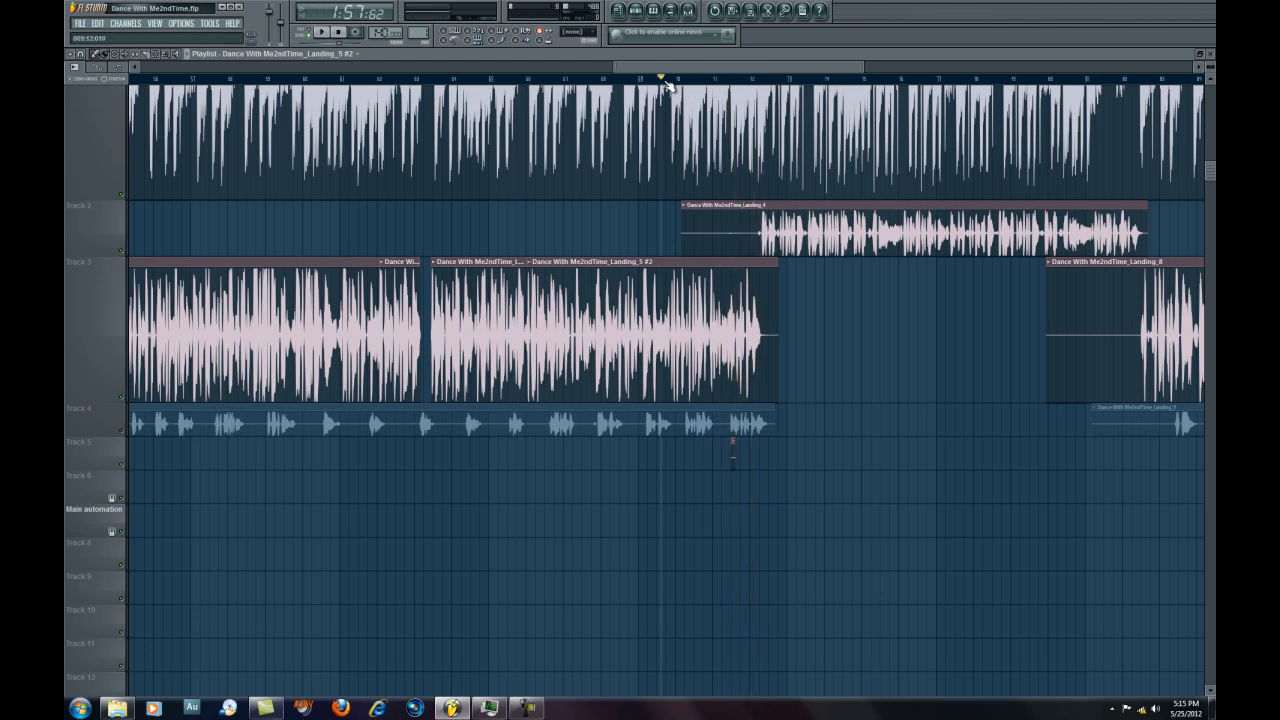
scroll(665, 88, up, 4)
click(668, 86)
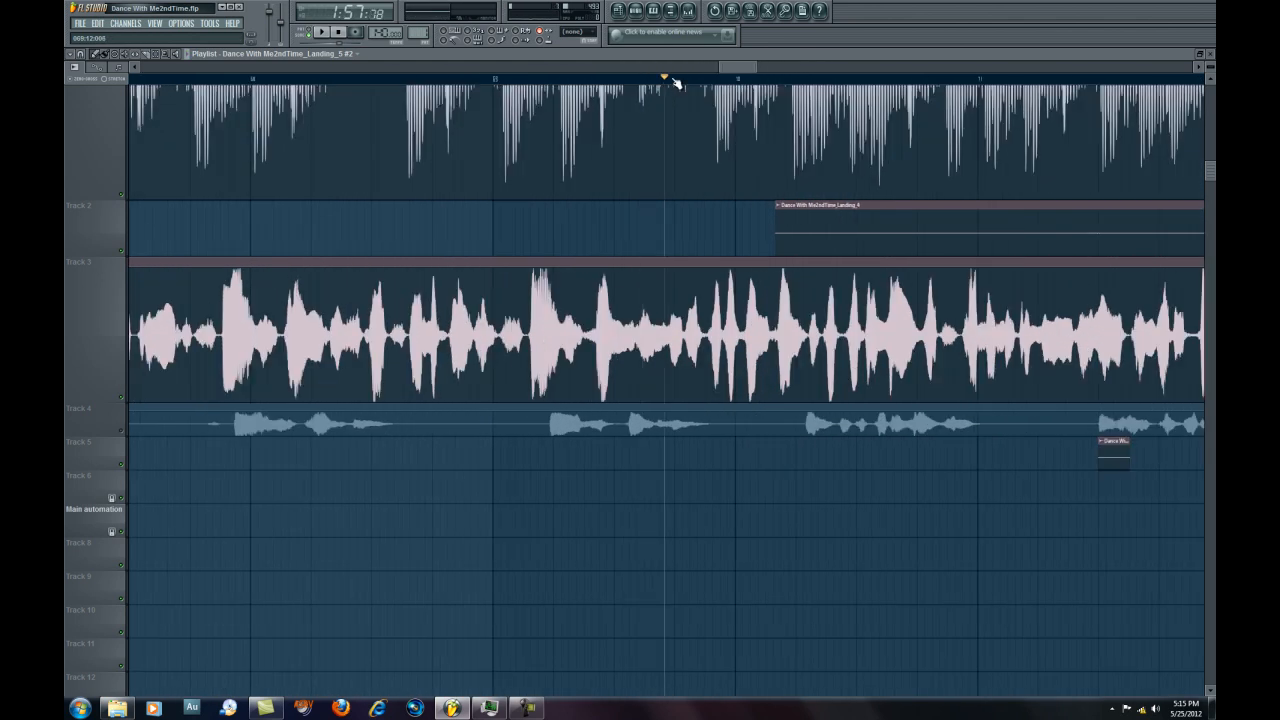
key(space)
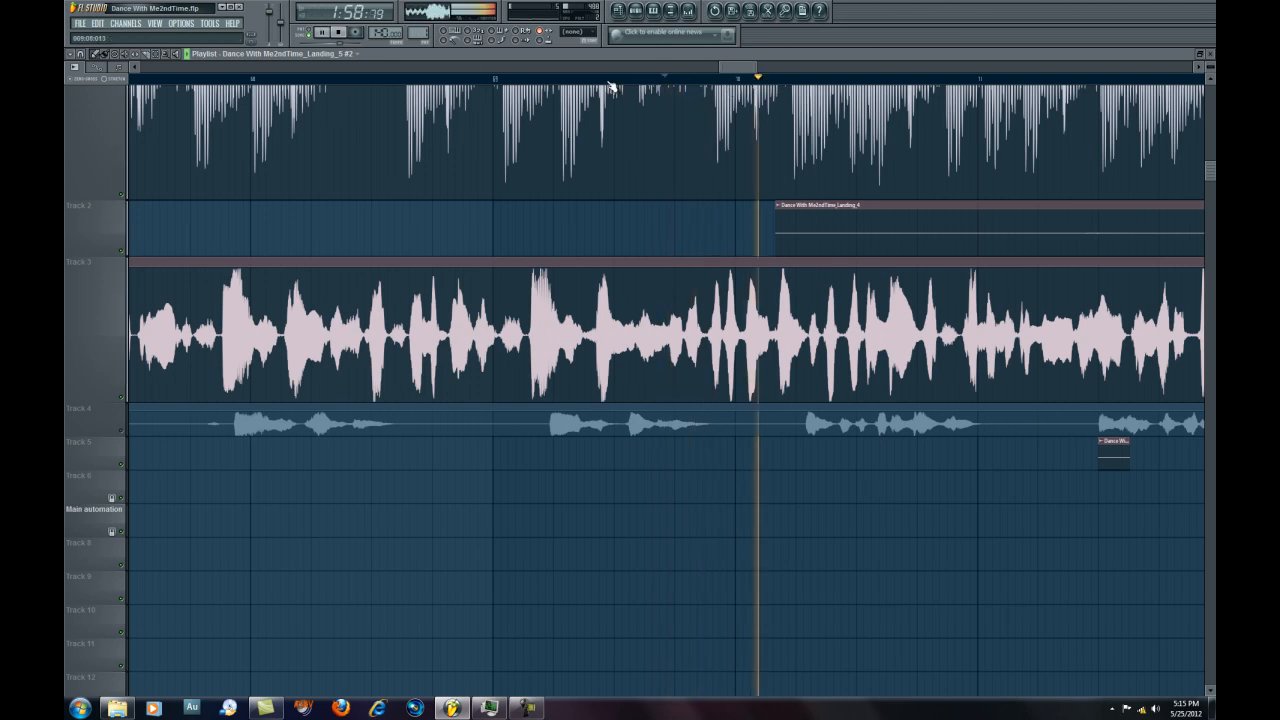
click(386, 73)
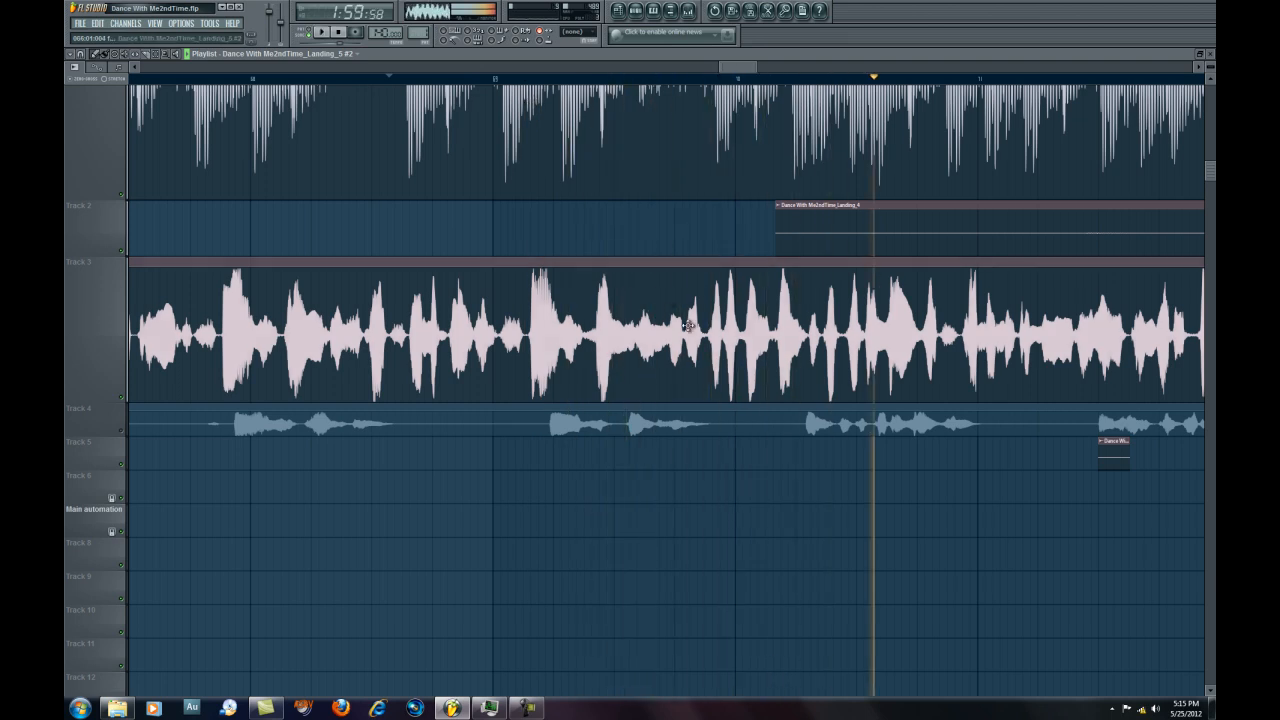
key(space)
key(space)
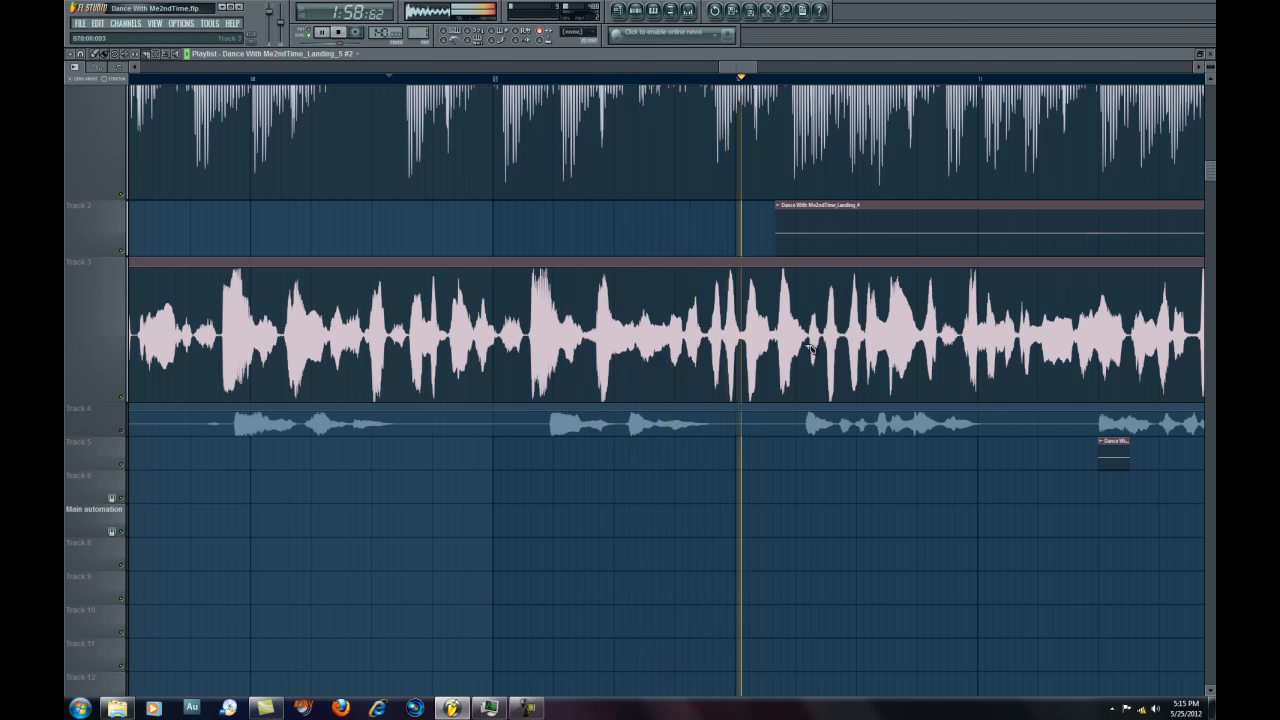
key(space)
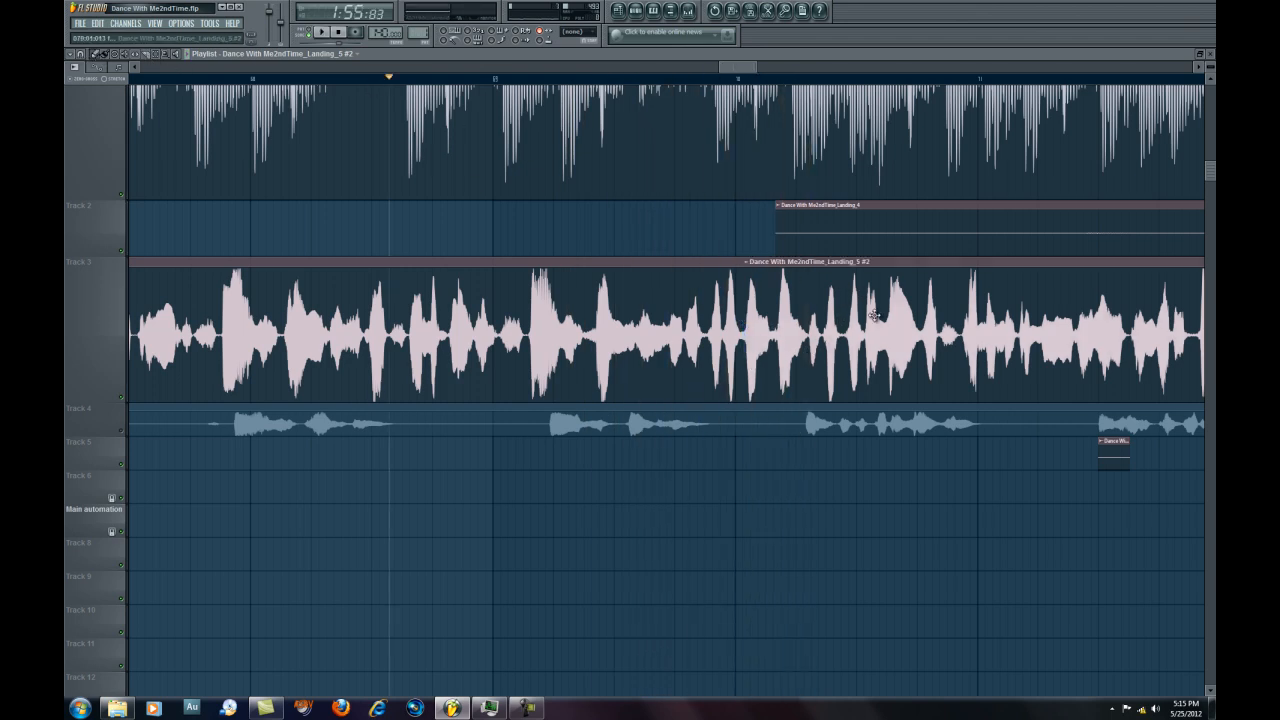
Nudge the newly sliced clip at bar 70 slightly later to 070:01:017 and play the transition.
drag(799, 297, 801, 300)
key(space)
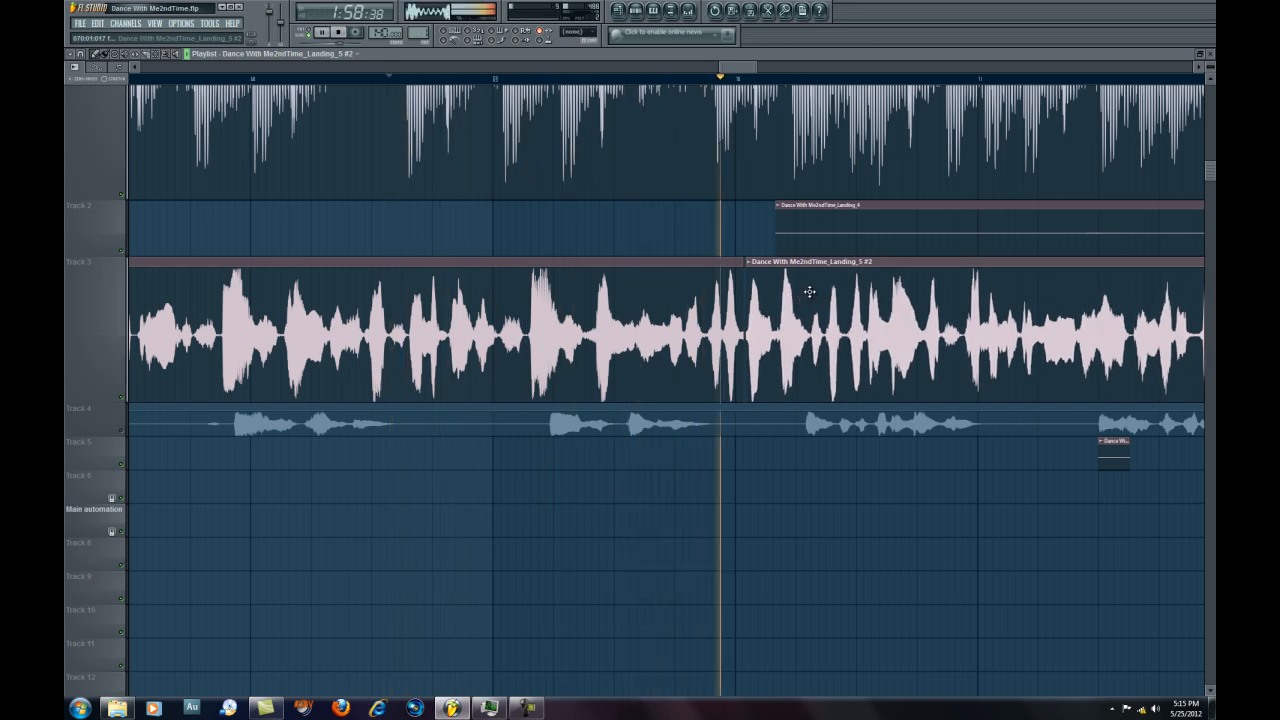
key(space)
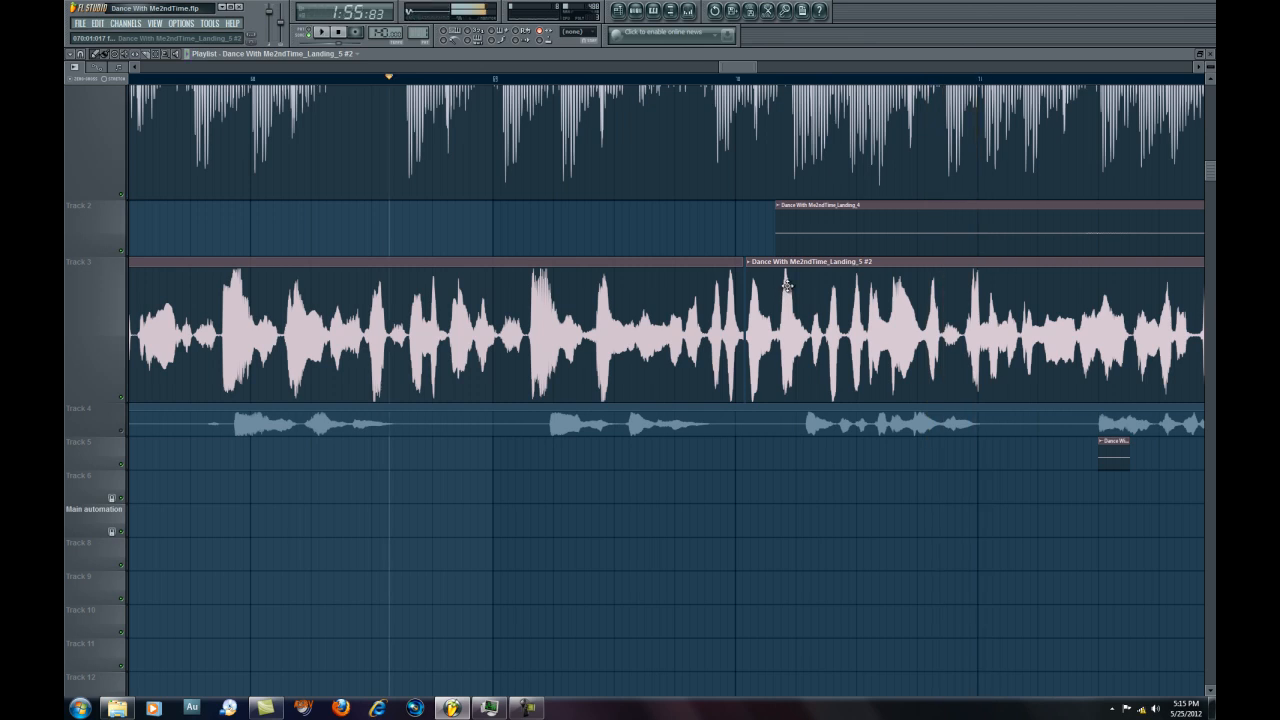
Replay the passage from midway through bar 69 to check the timing around the bar 70 cut.
click(1199, 69)
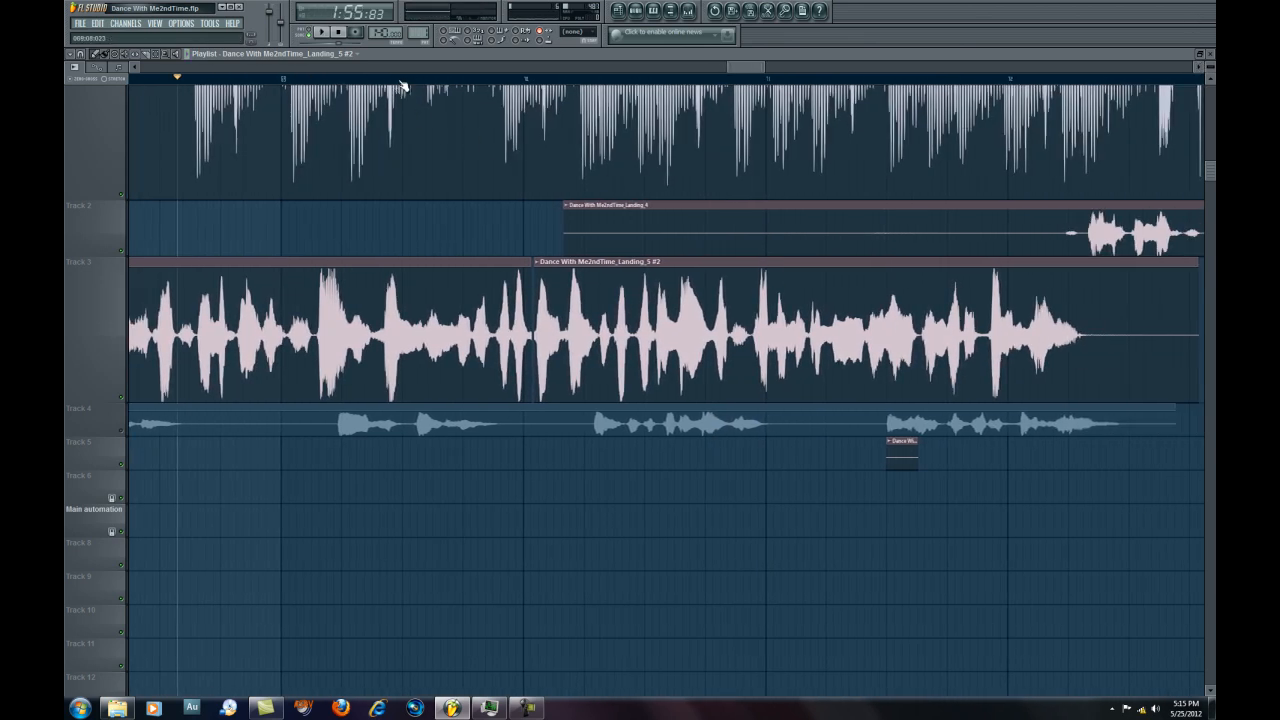
click(397, 80)
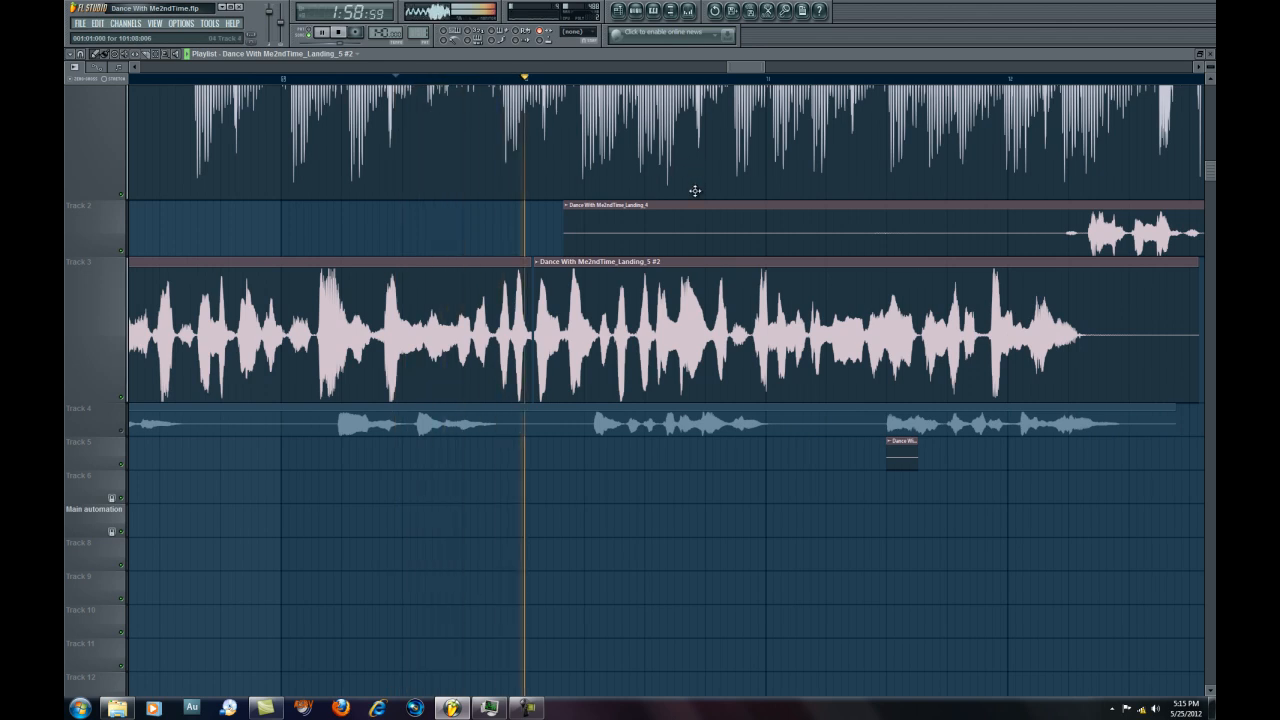
key(space)
key(space)
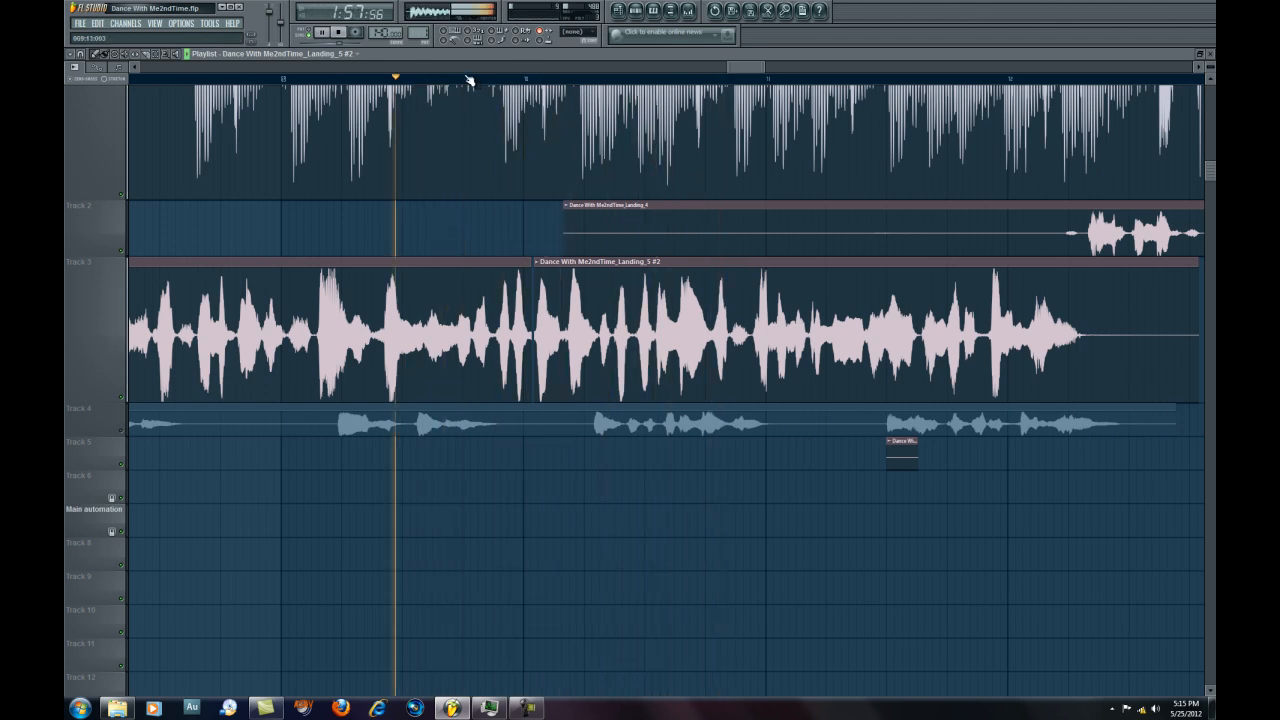
key(space)
Slice the Track 3 vocal at 070:05:019 and again just before bar 71, playing the section to find the cut points.
click(598, 80)
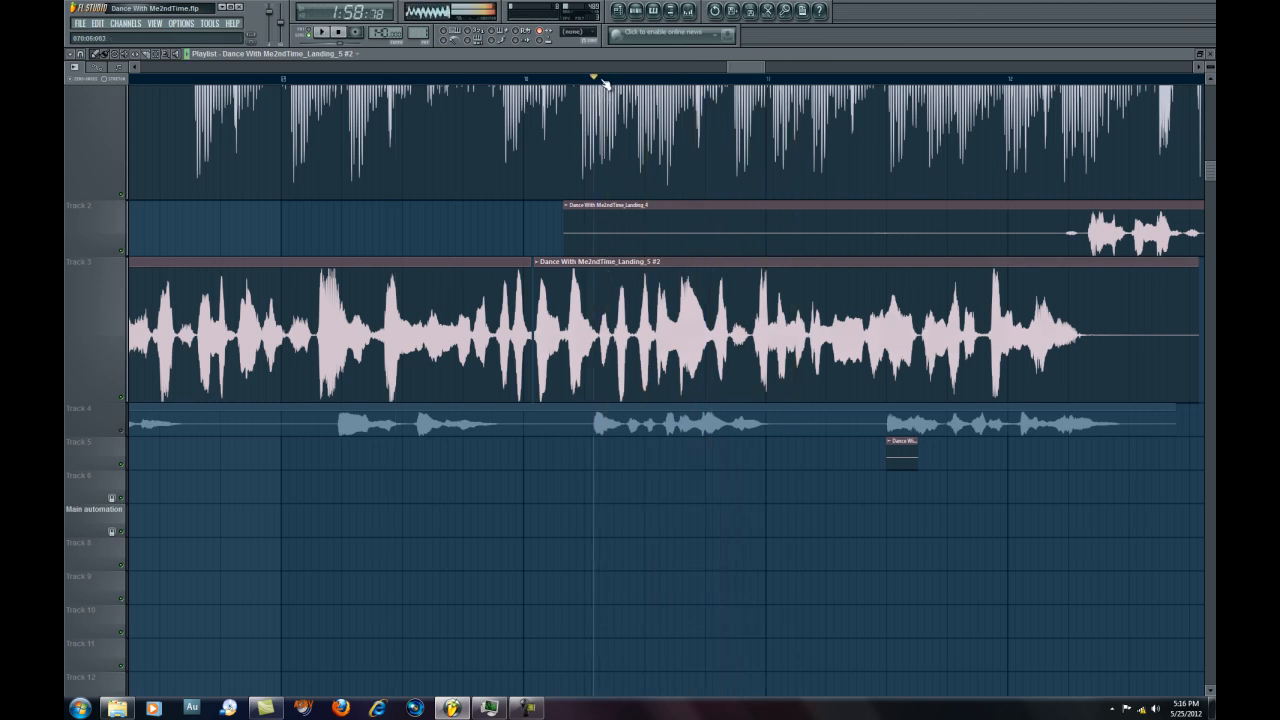
key(space)
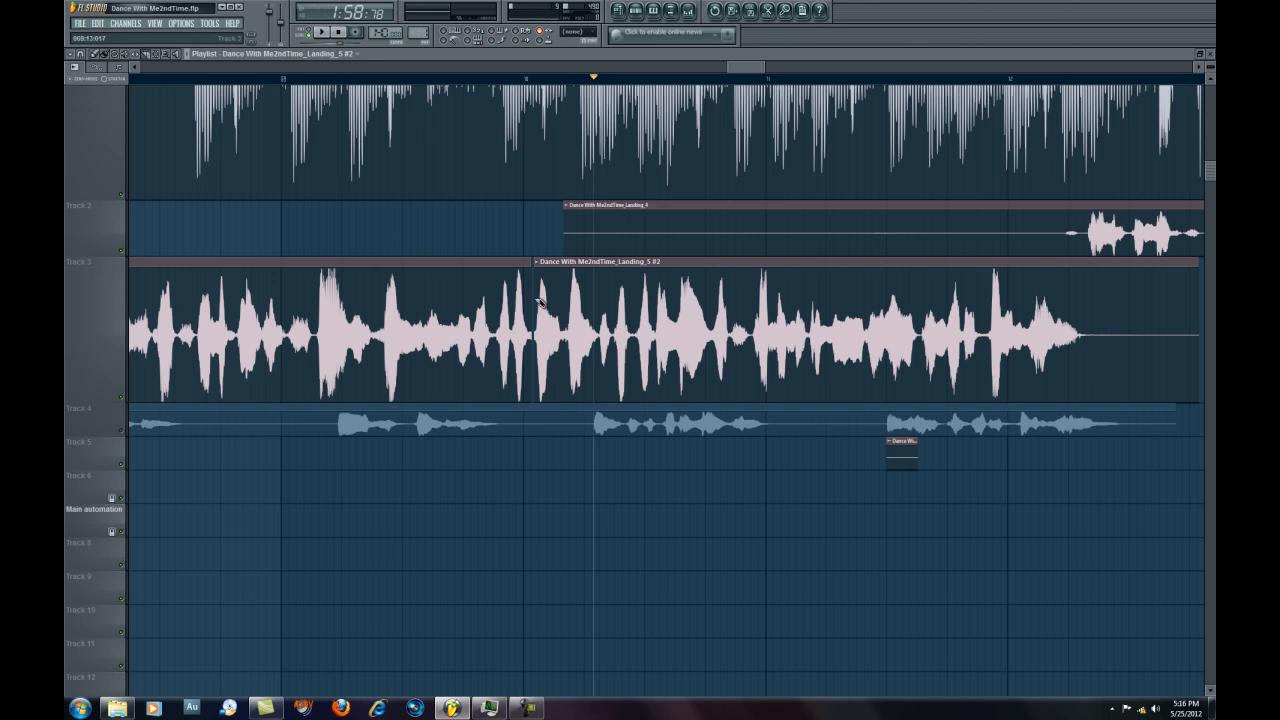
key(space)
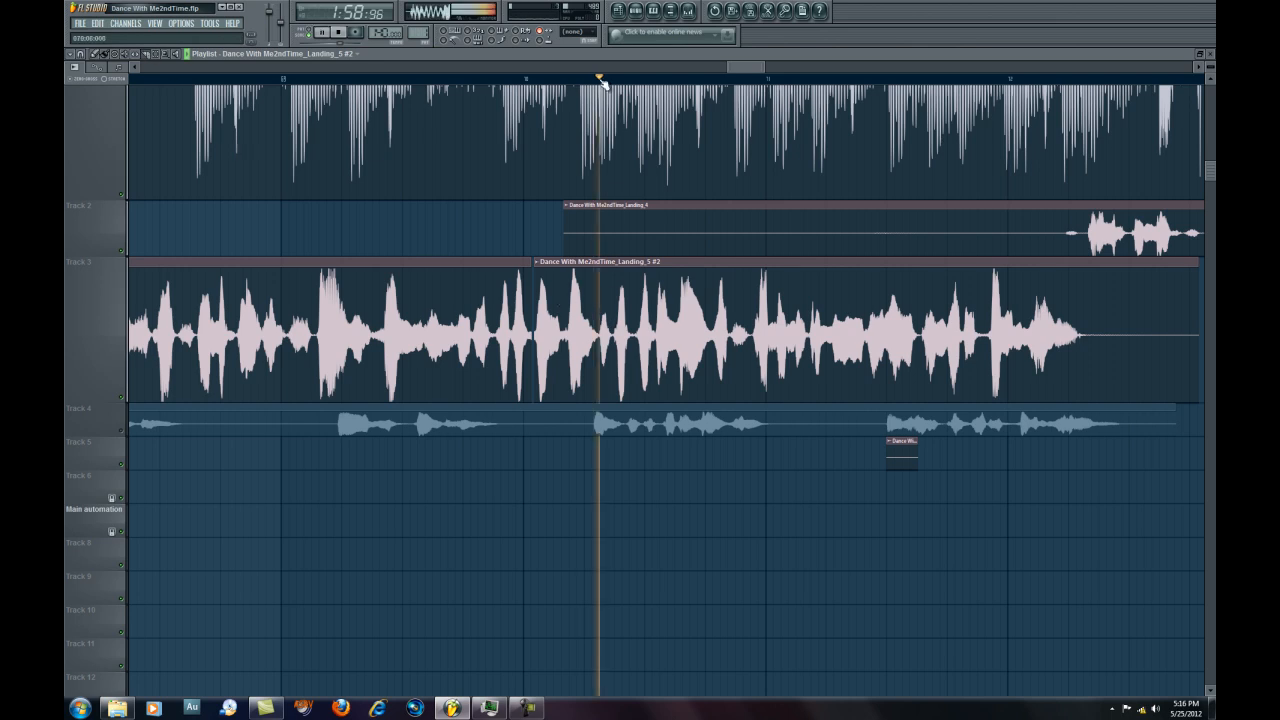
key(space)
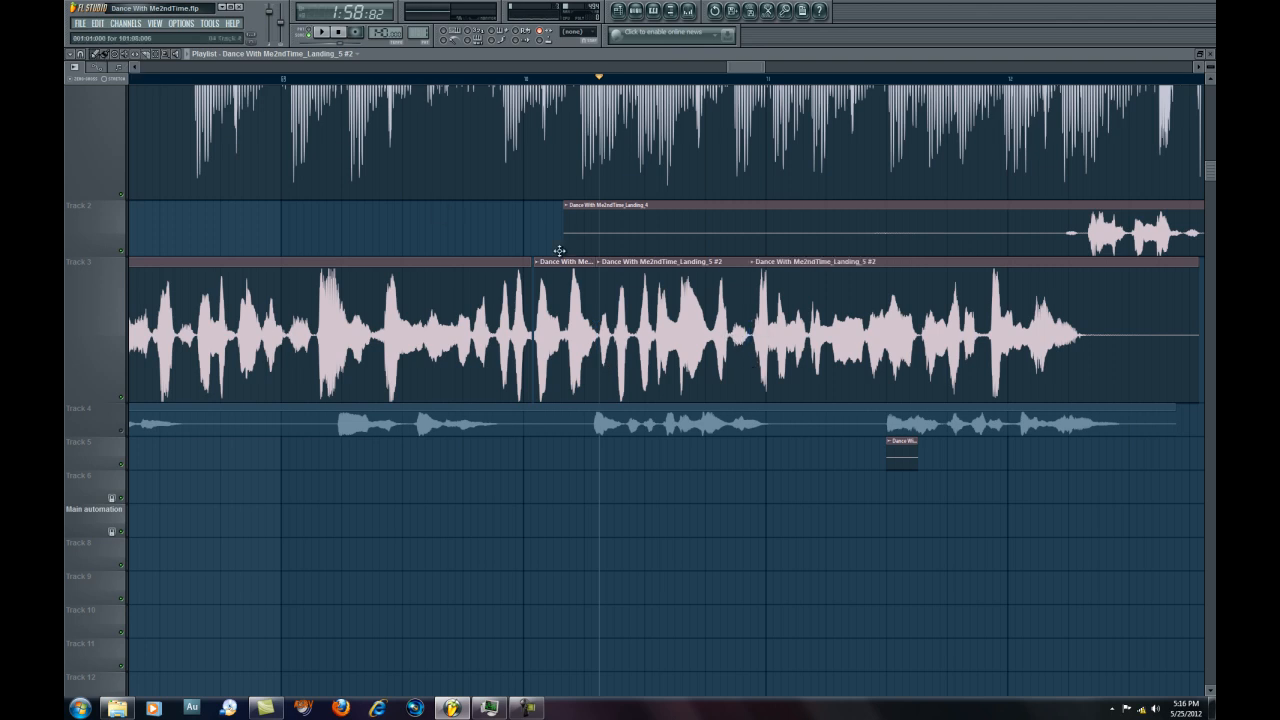
Shift the last sliced vocal clip later so it starts right before bar 71, and replay the section.
drag(838, 289, 851, 289)
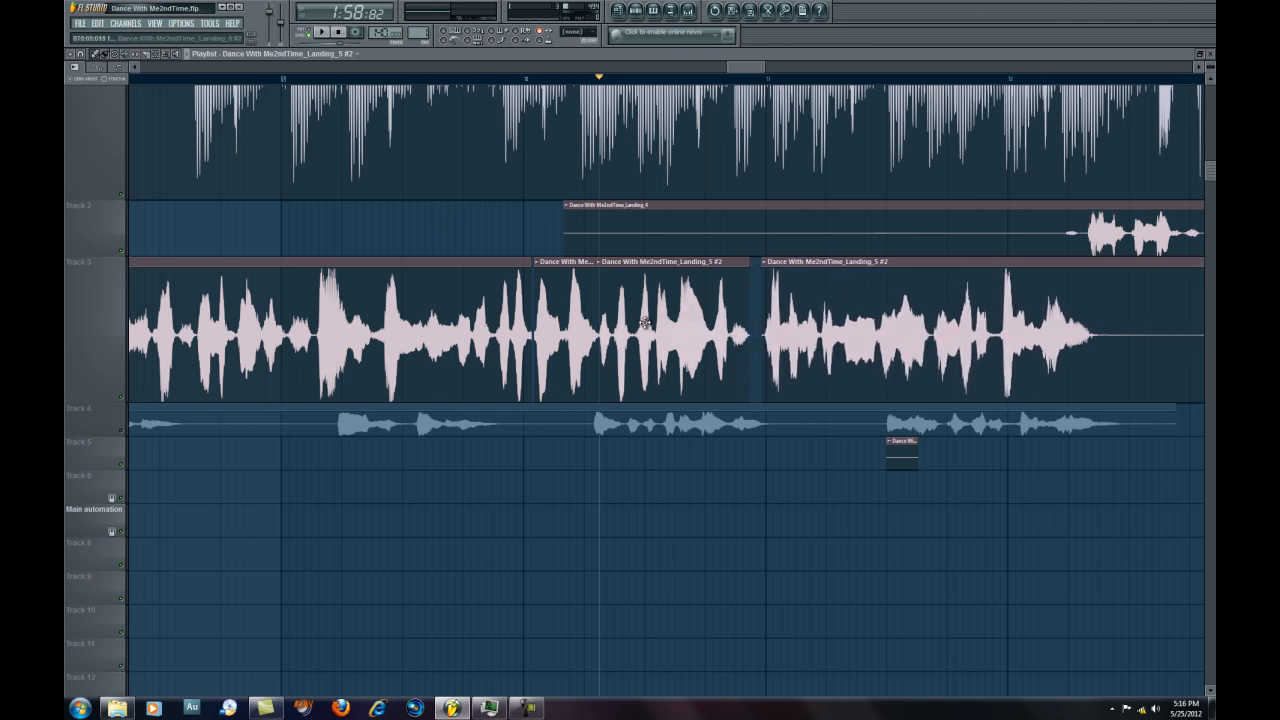
key(space)
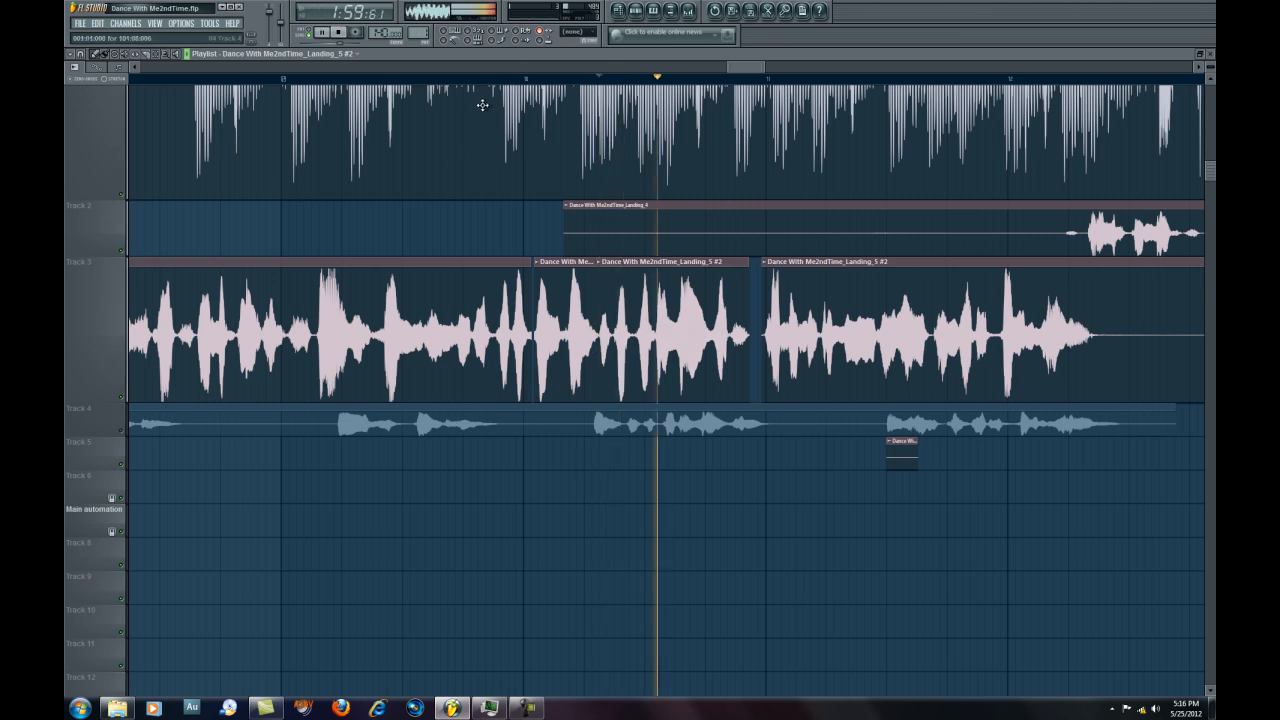
key(space)
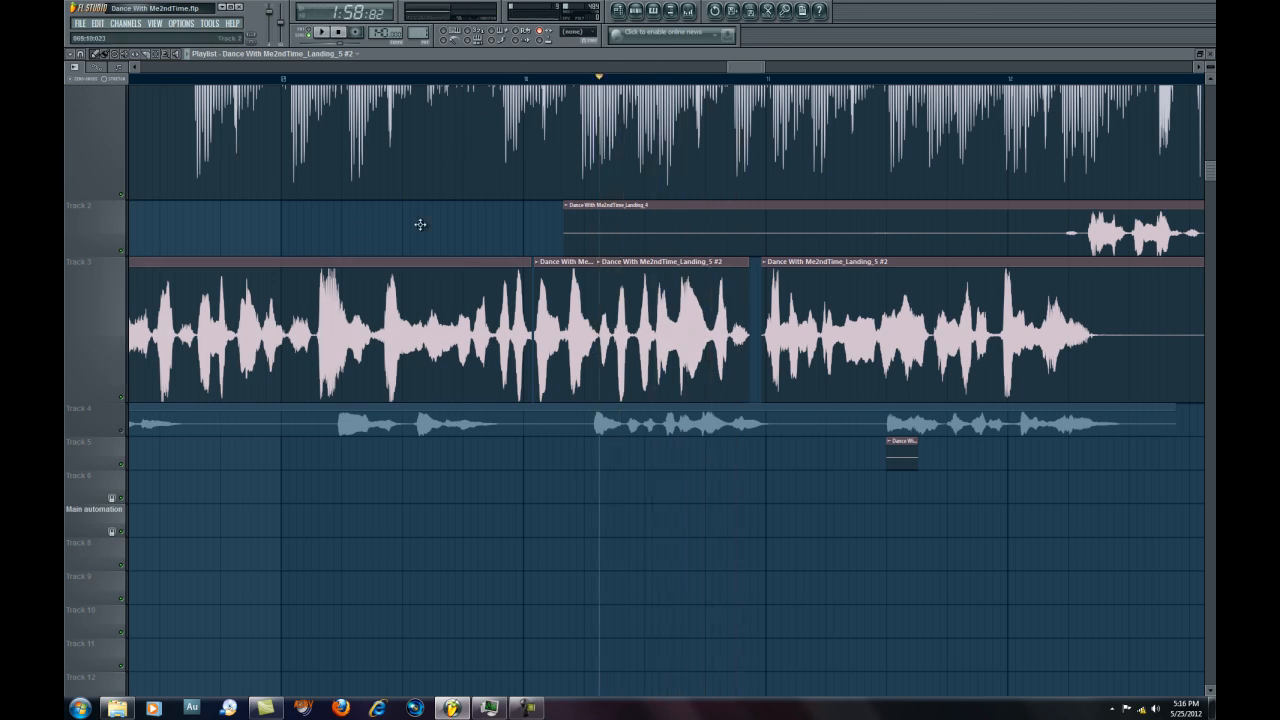
Make the middle clip at 070:05:019 unique, then solo Track 3 and set playback to start before bar 70.
right_click(600, 267)
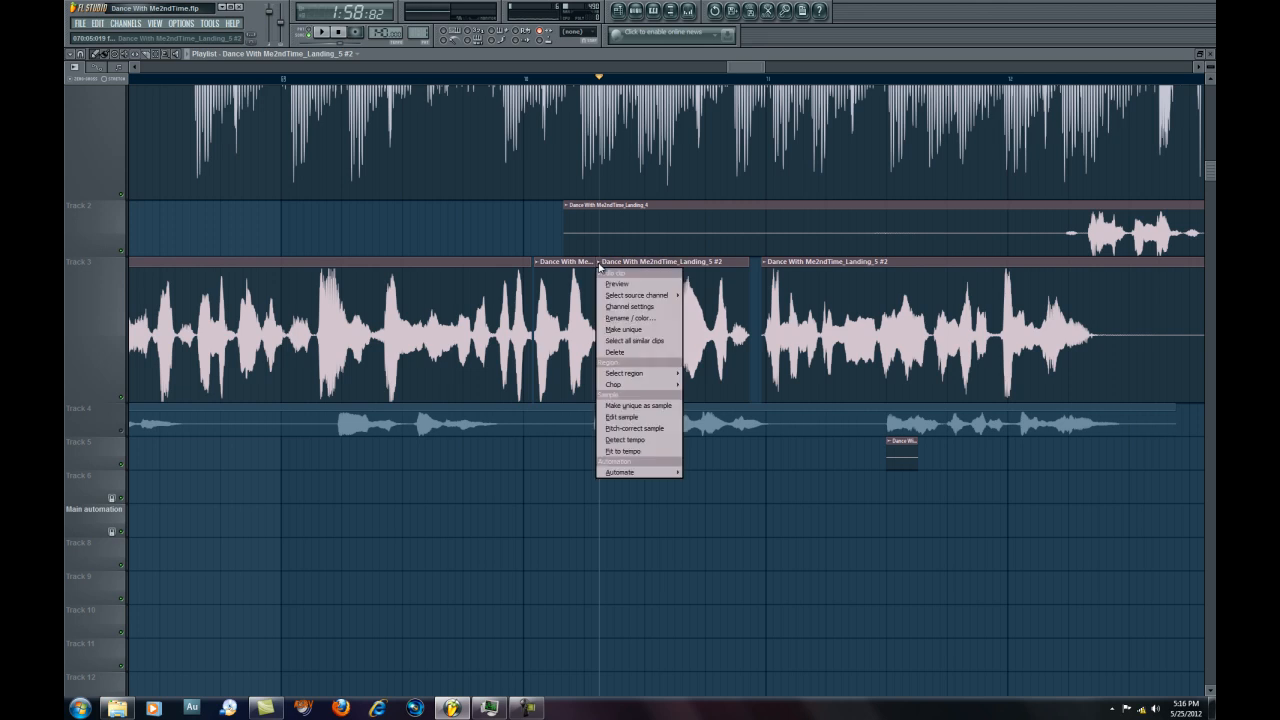
click(622, 329)
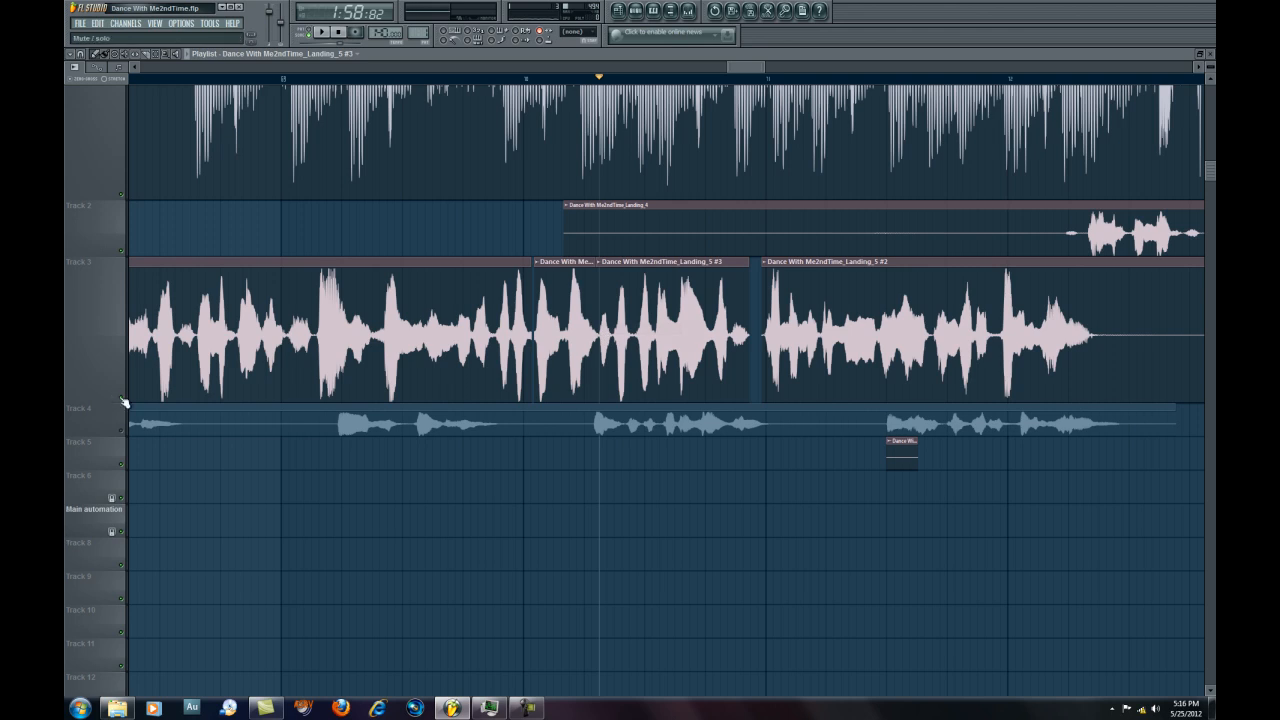
right_click(123, 400)
click(451, 79)
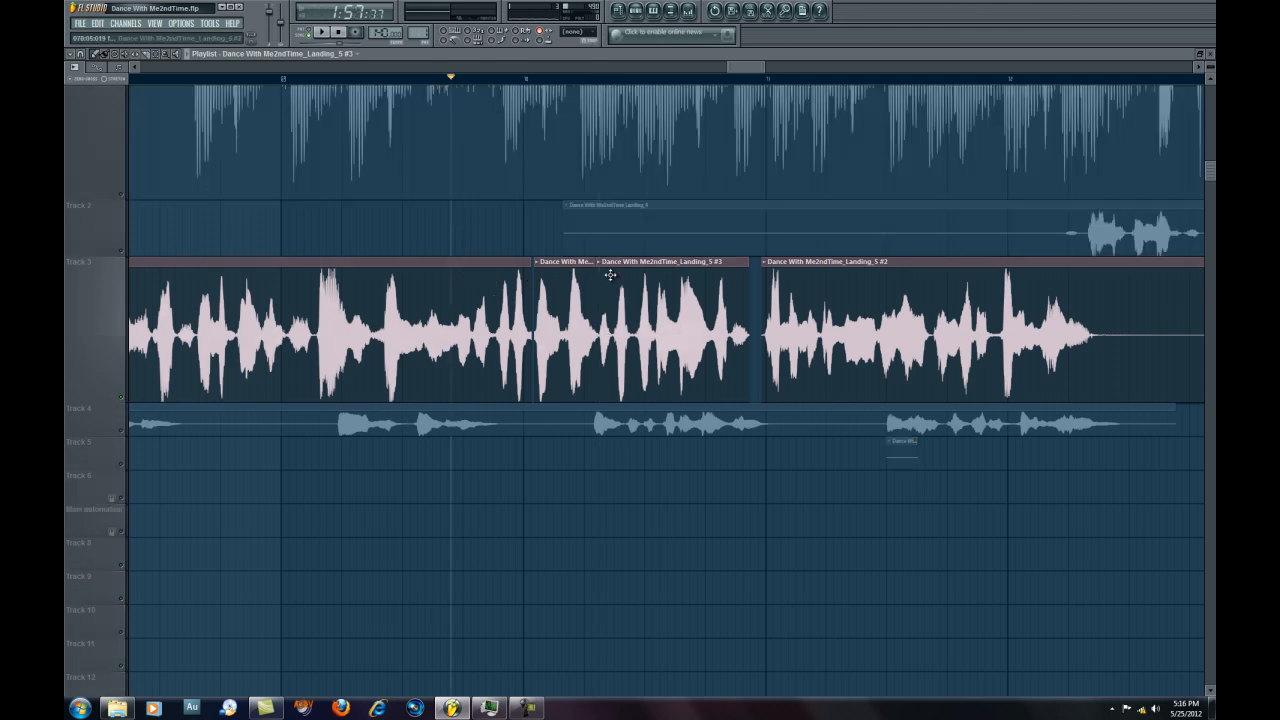
Open the list of channels and play the soloed Track 3 passage to find the channel of the Landing_5 #3 clip.
click(636, 14)
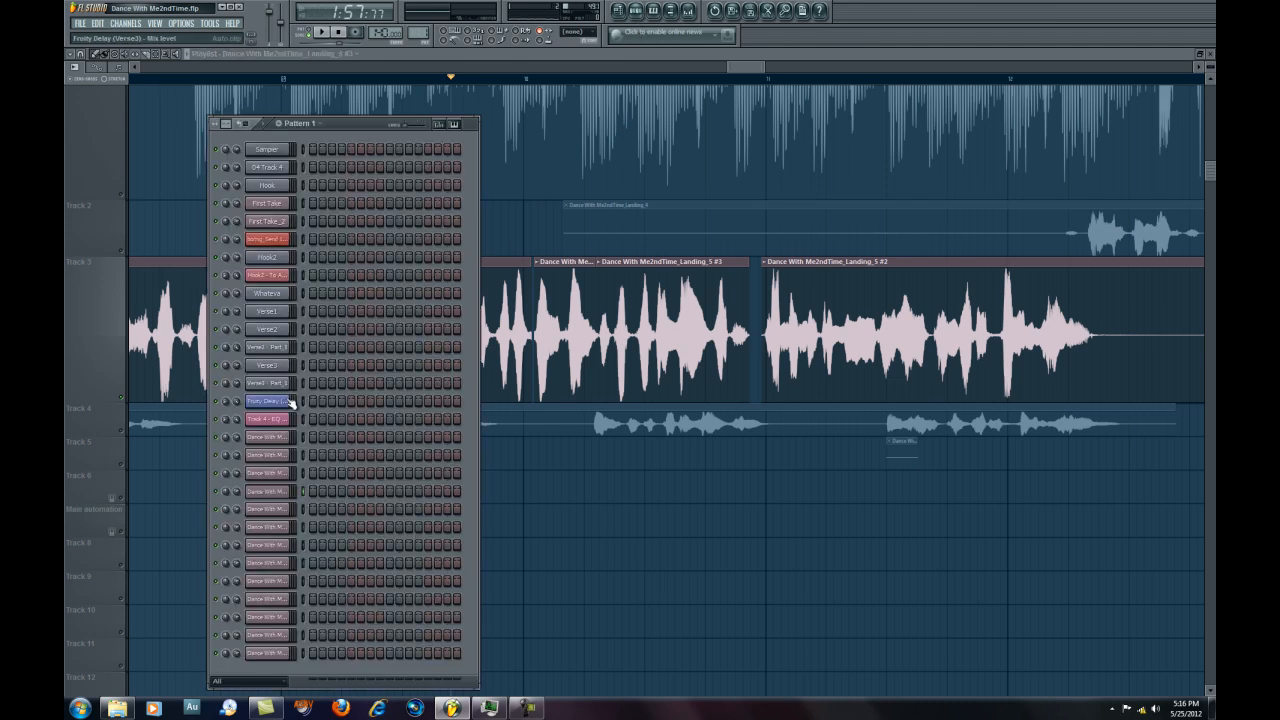
key(space)
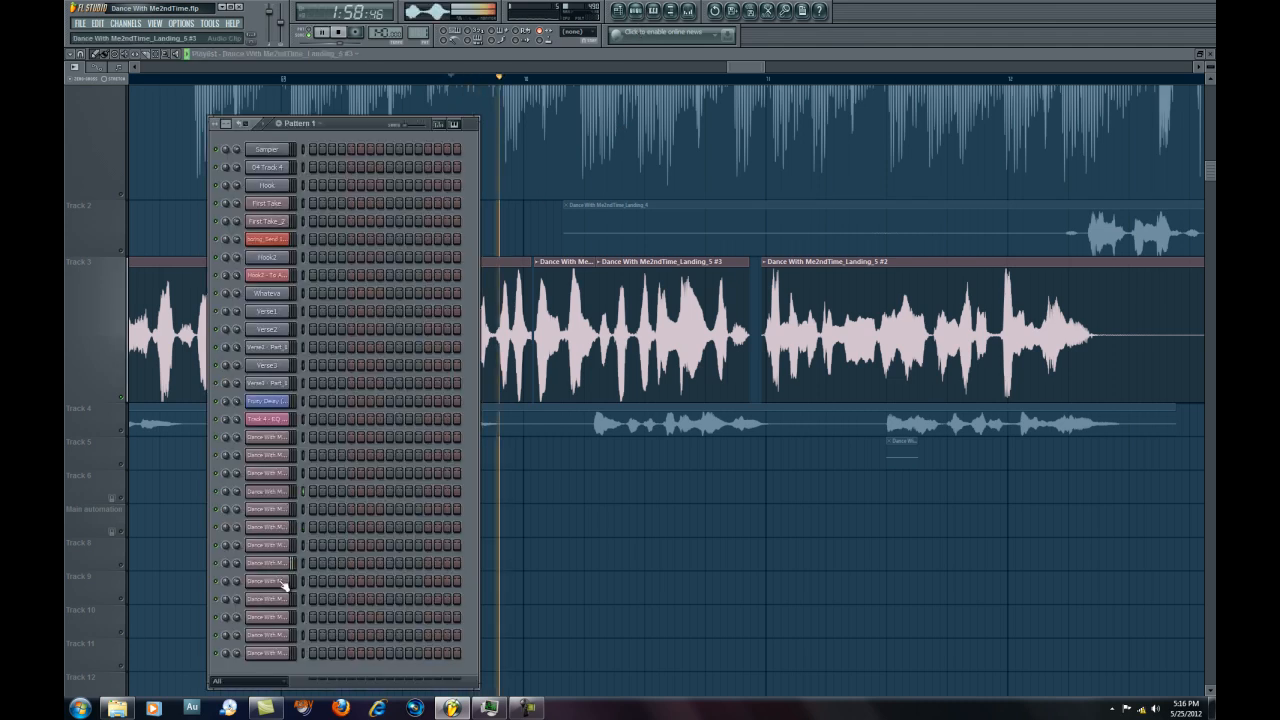
key(space)
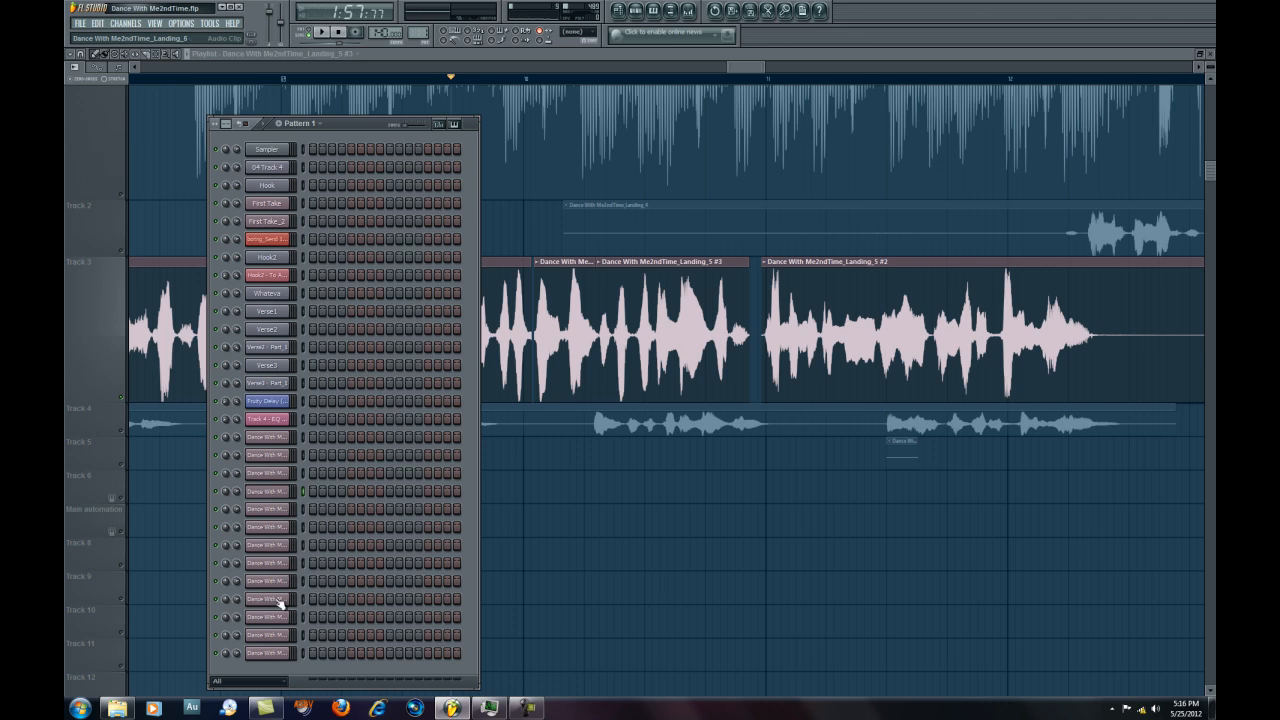
key(space)
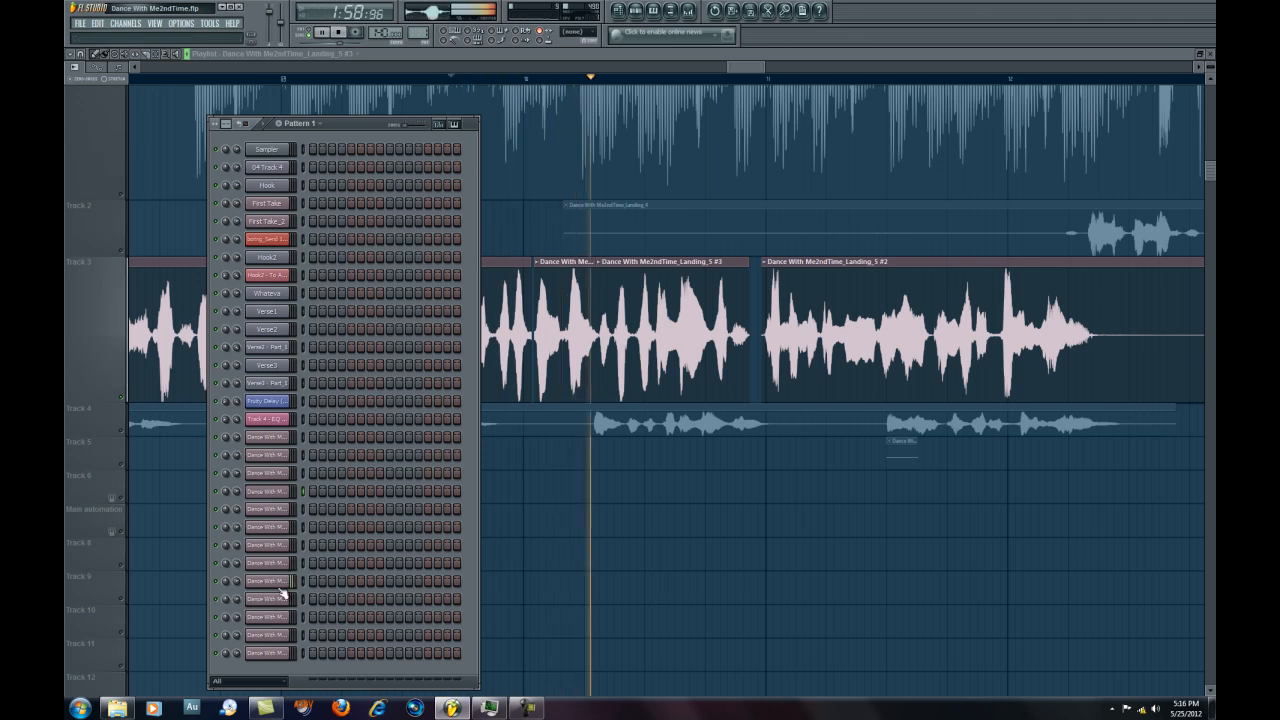
key(space)
Set the time stretching mode of the Dance With Me2ndTime_Landing_5 #3 channel to Auto and return to the playlist.
click(283, 590)
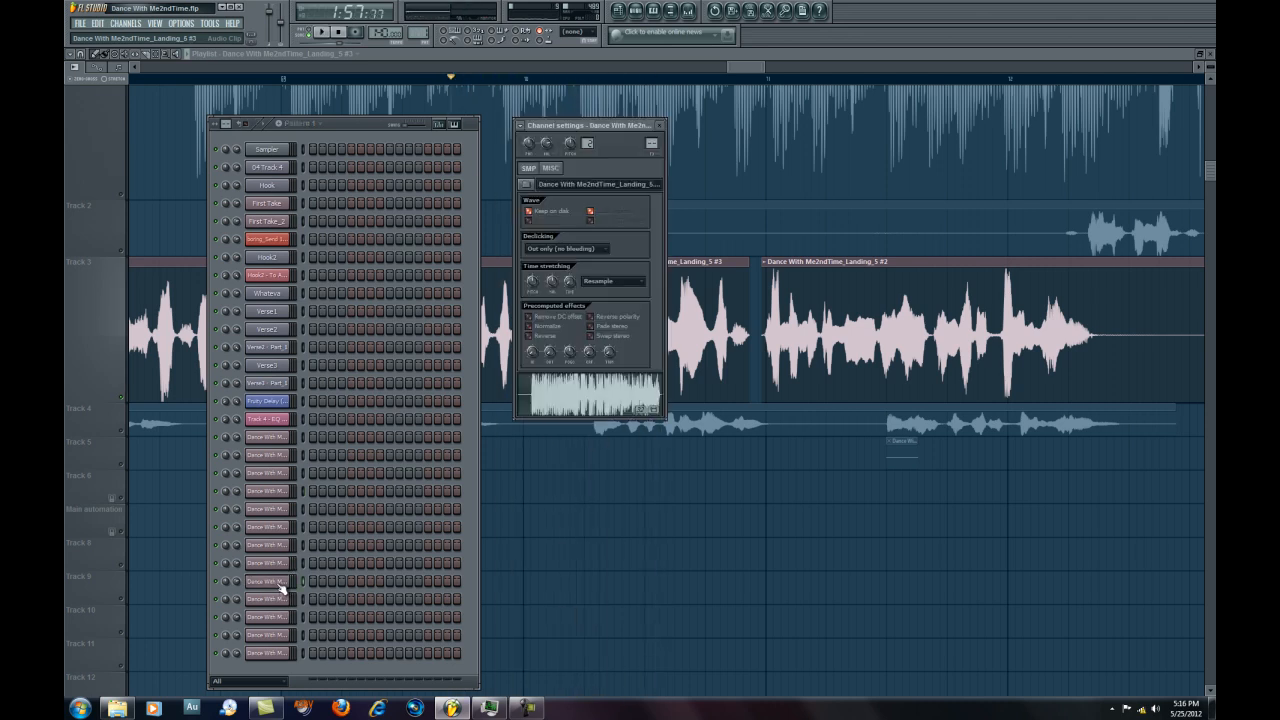
click(634, 284)
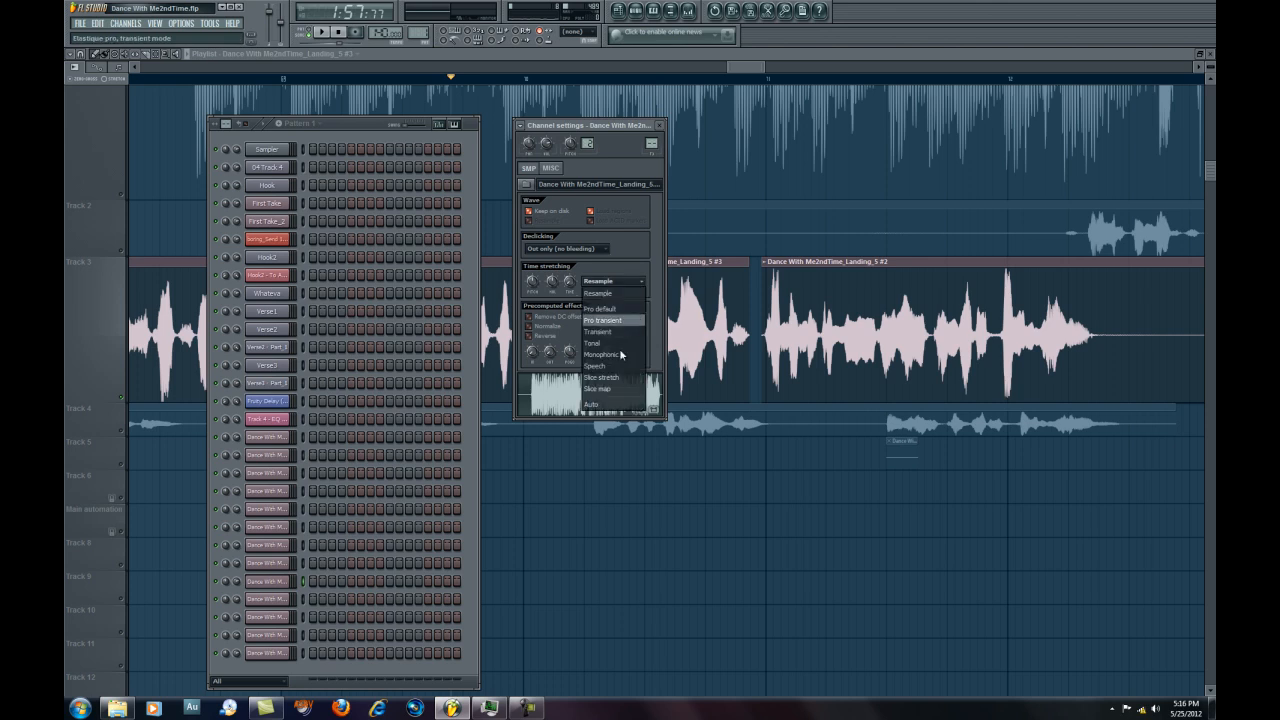
click(607, 410)
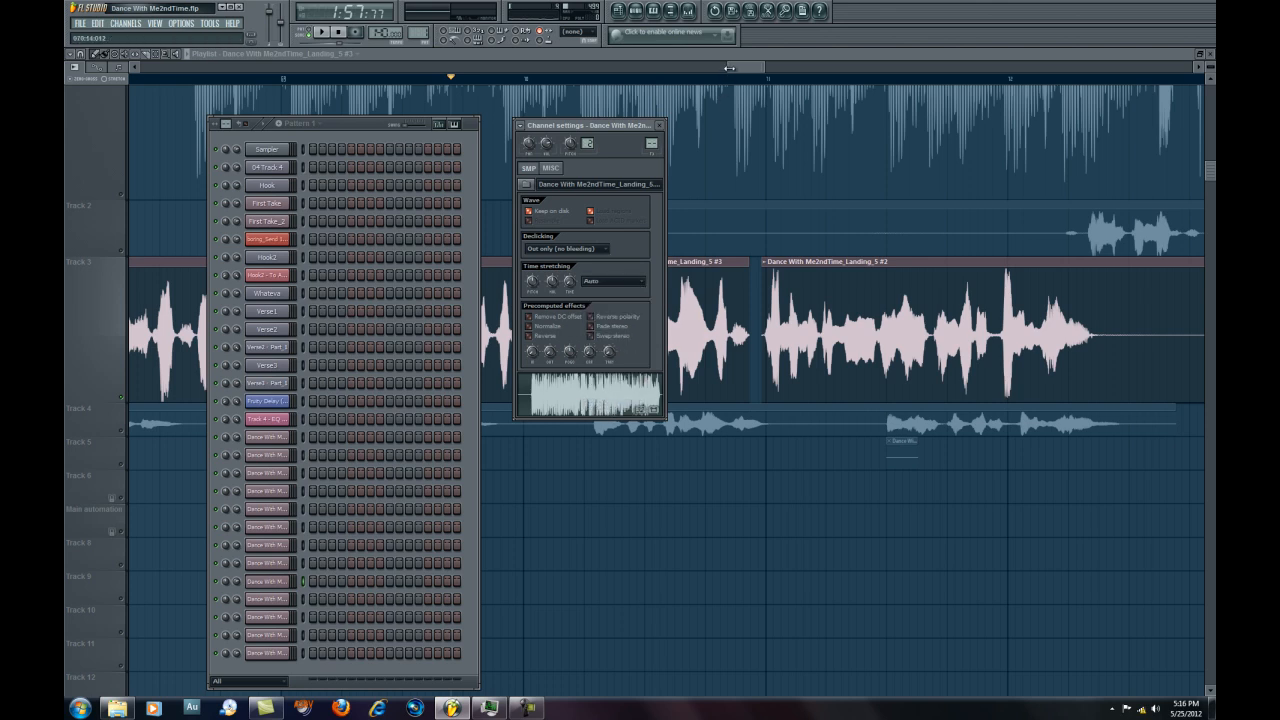
key(F12)
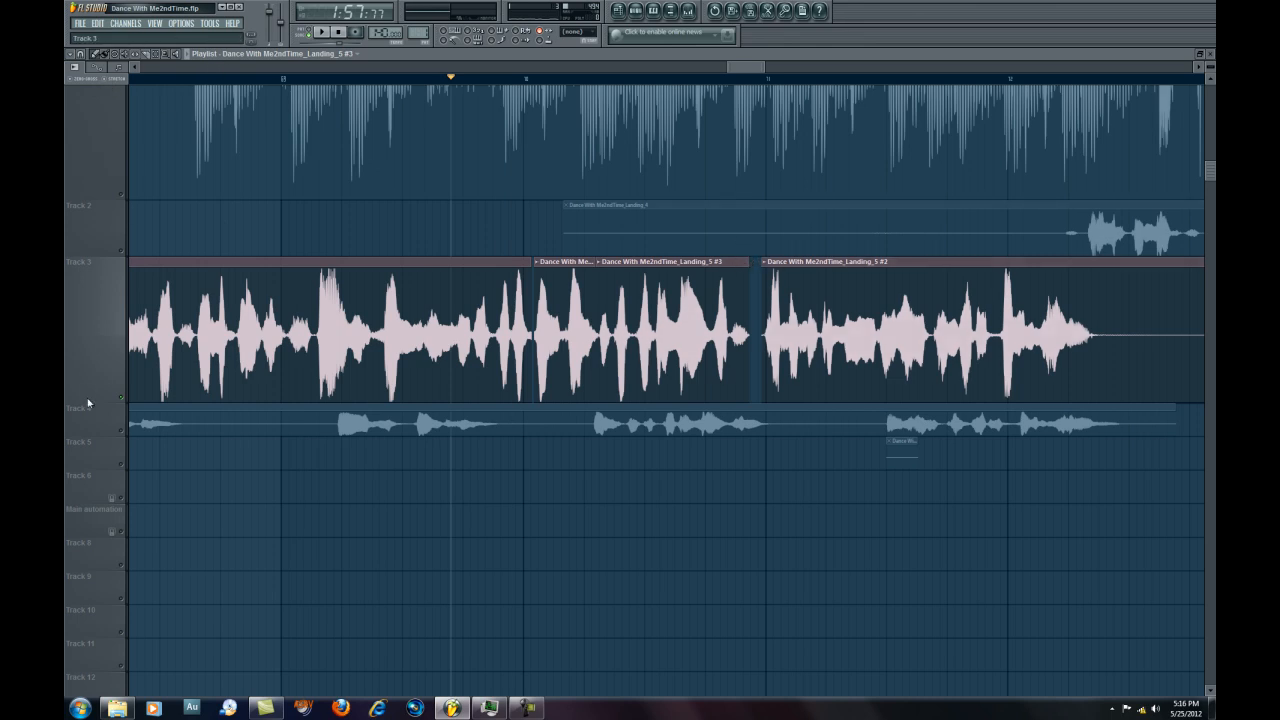
Unsolo Track 3 and play from just before bar 69 to hear the vocal against the beat.
right_click(122, 400)
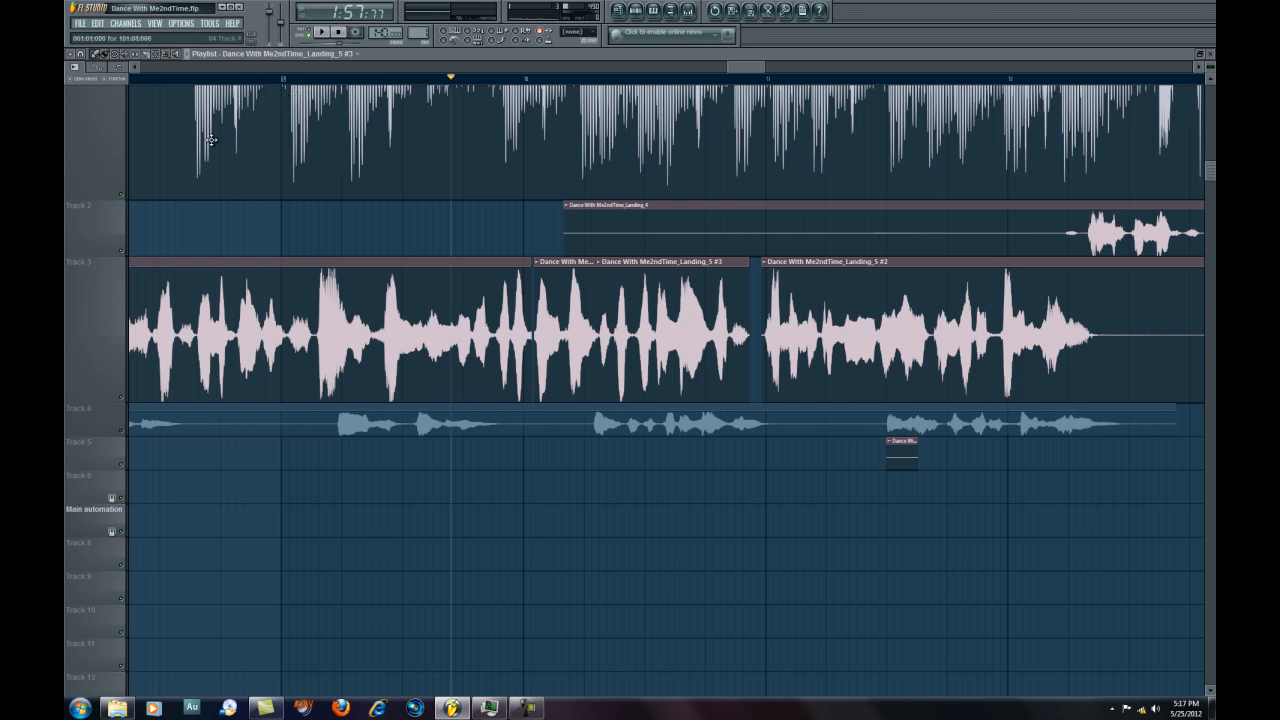
click(260, 80)
key(space)
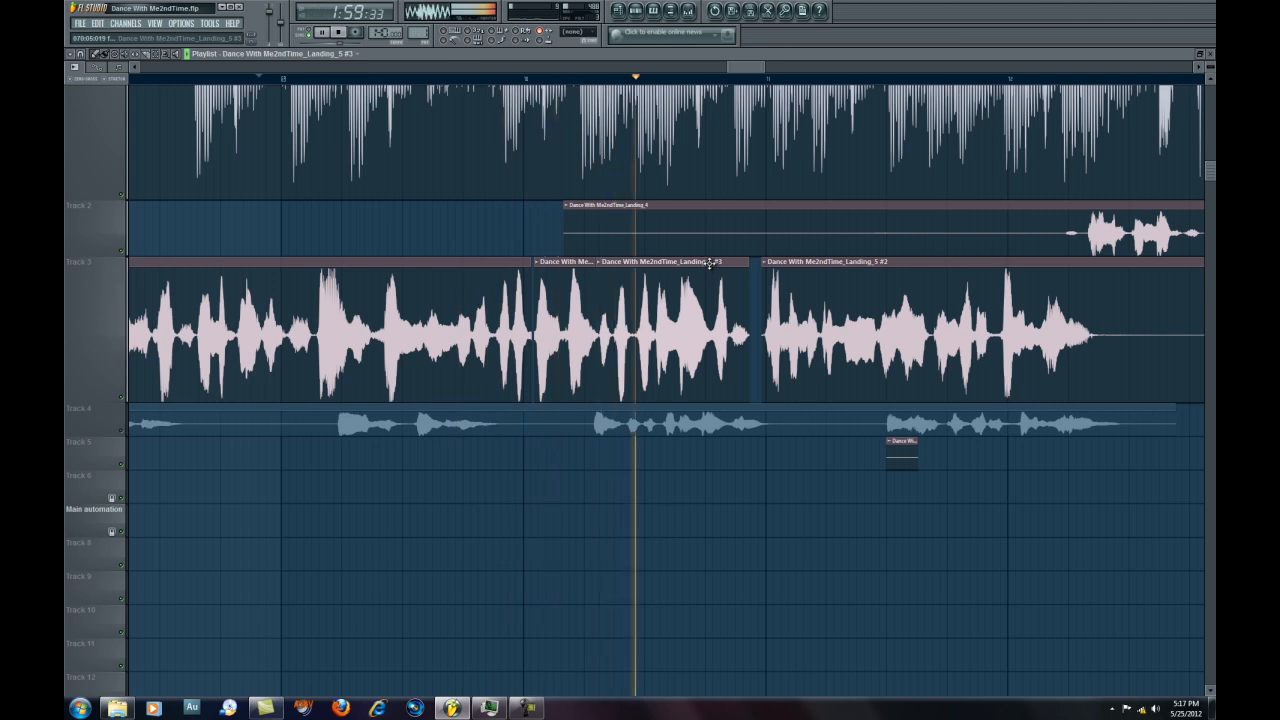
key(space)
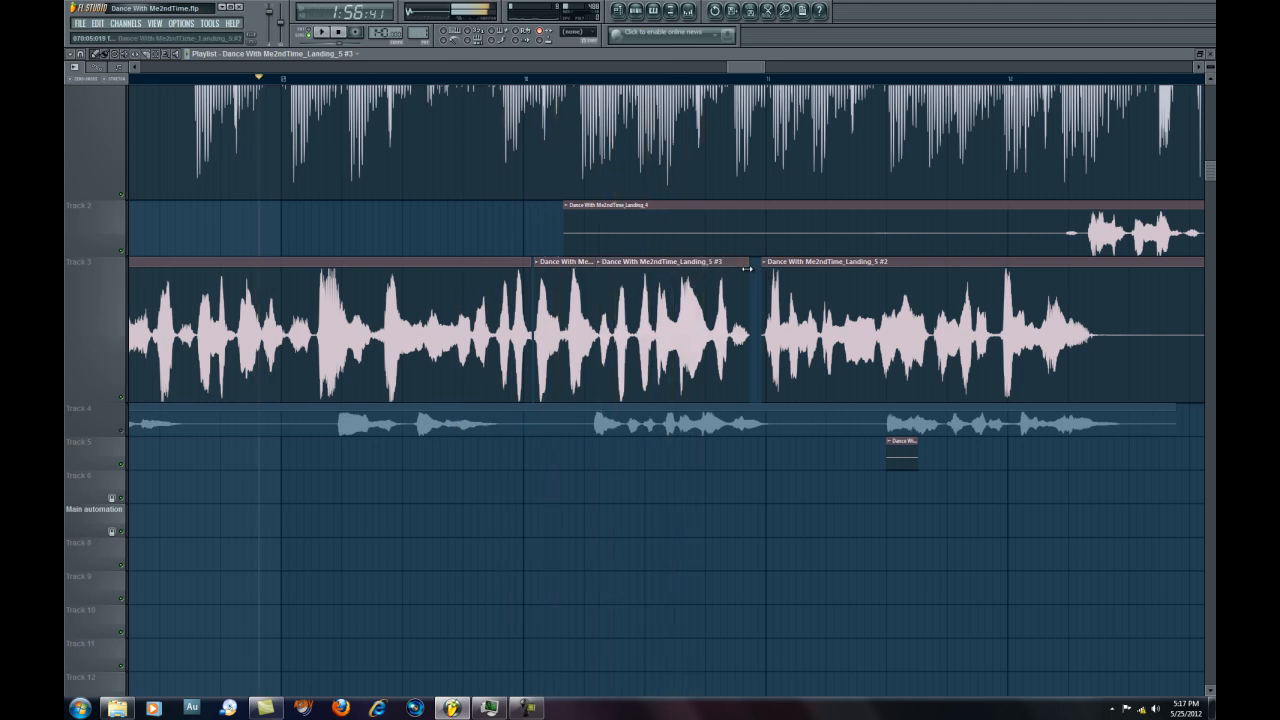
Stretch the Landing_5 #3 clip's end to the next clip before bar 71, nudge its start to 070:05:023, and replay the section.
drag(746, 268, 758, 274)
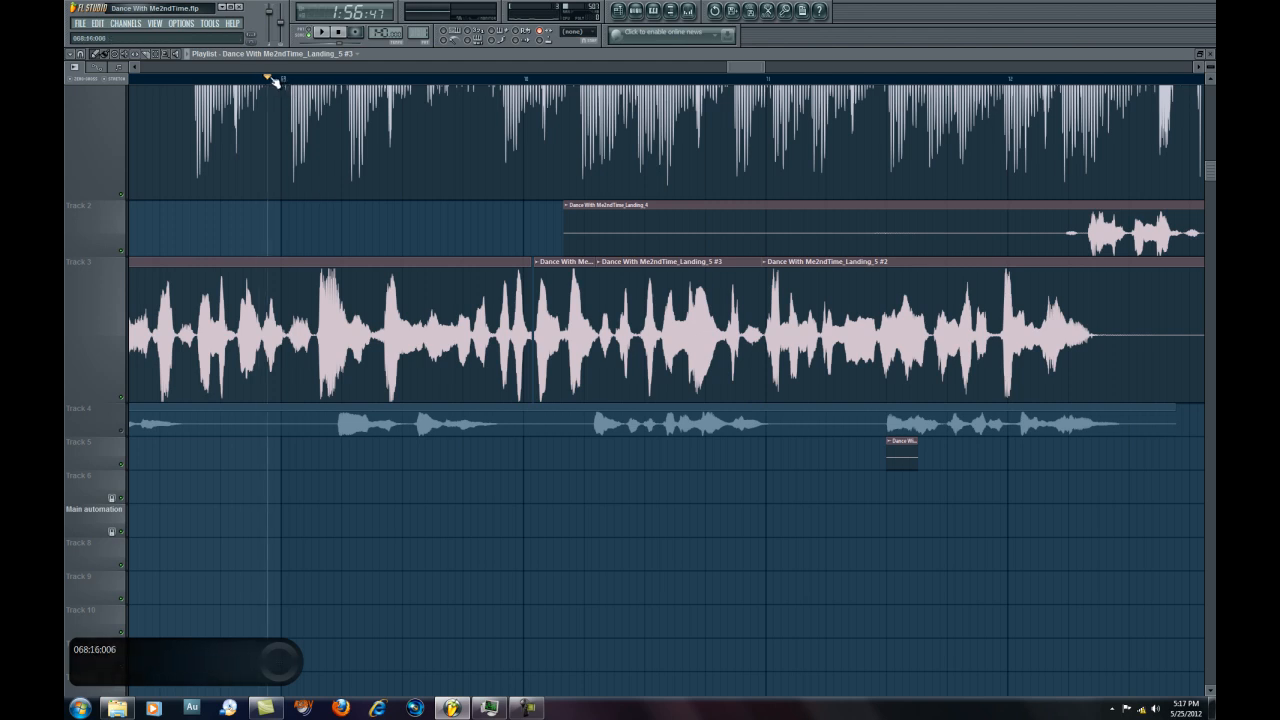
key(space)
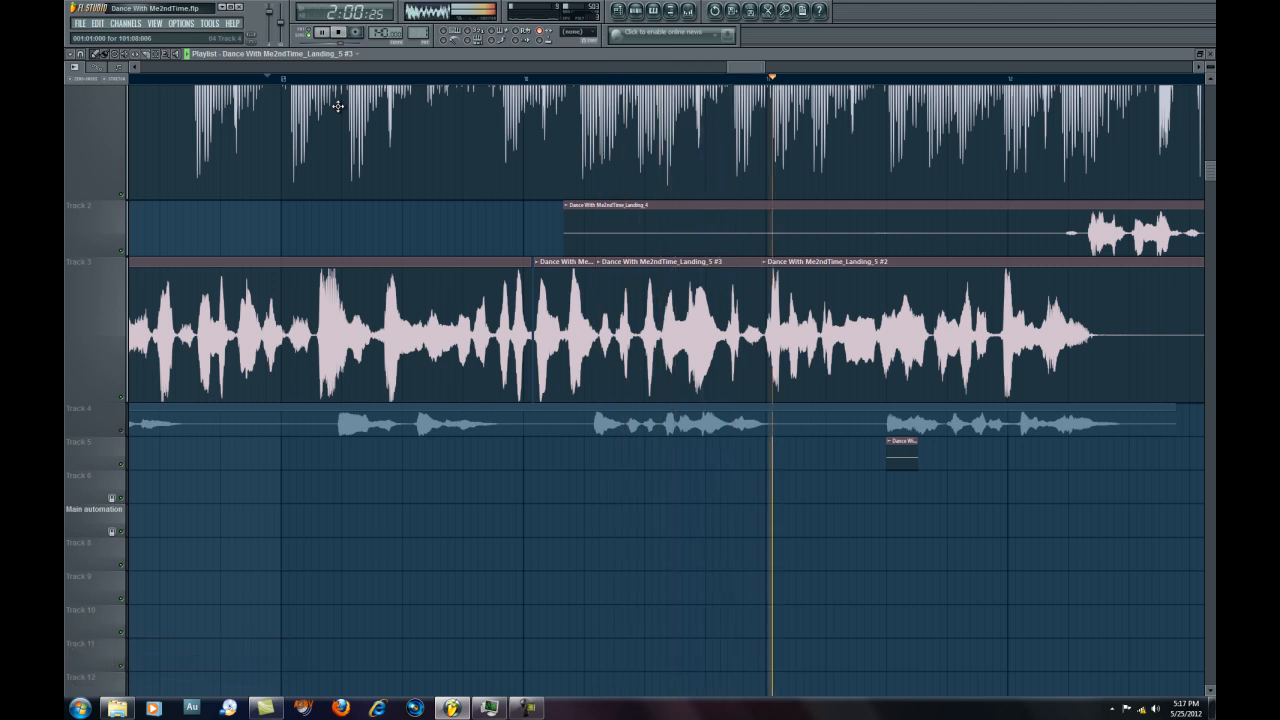
click(388, 80)
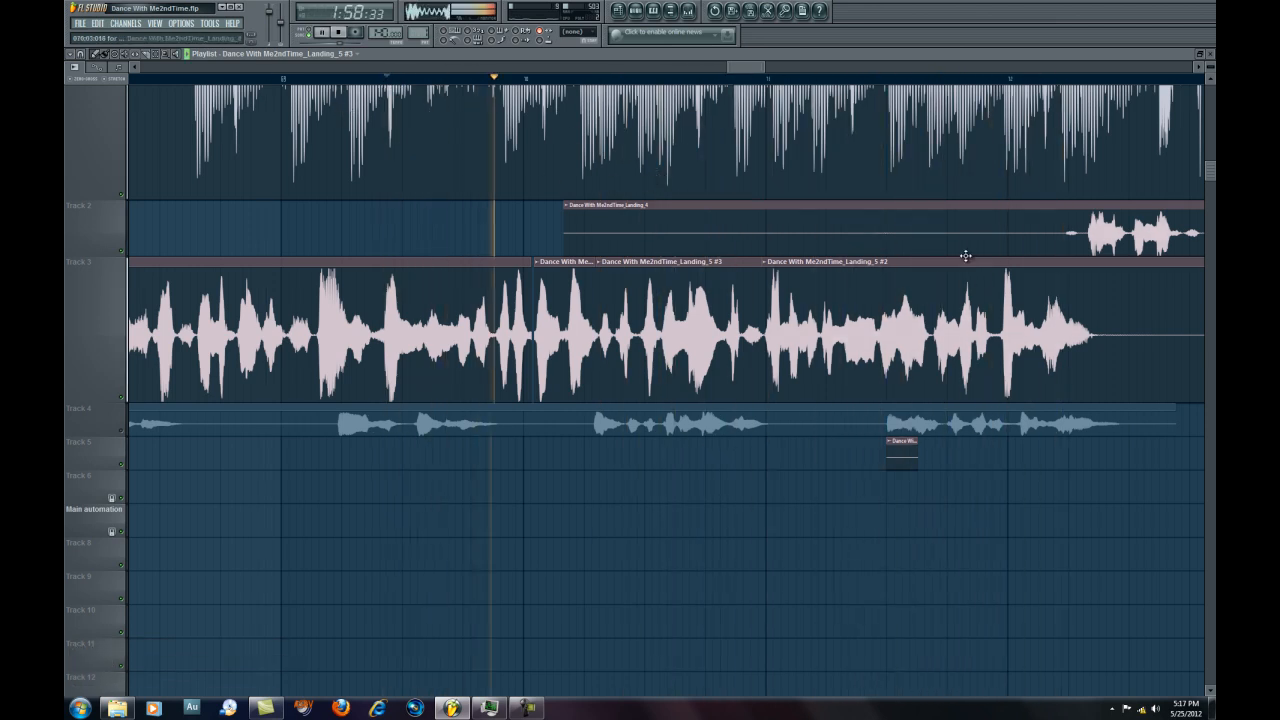
key(space)
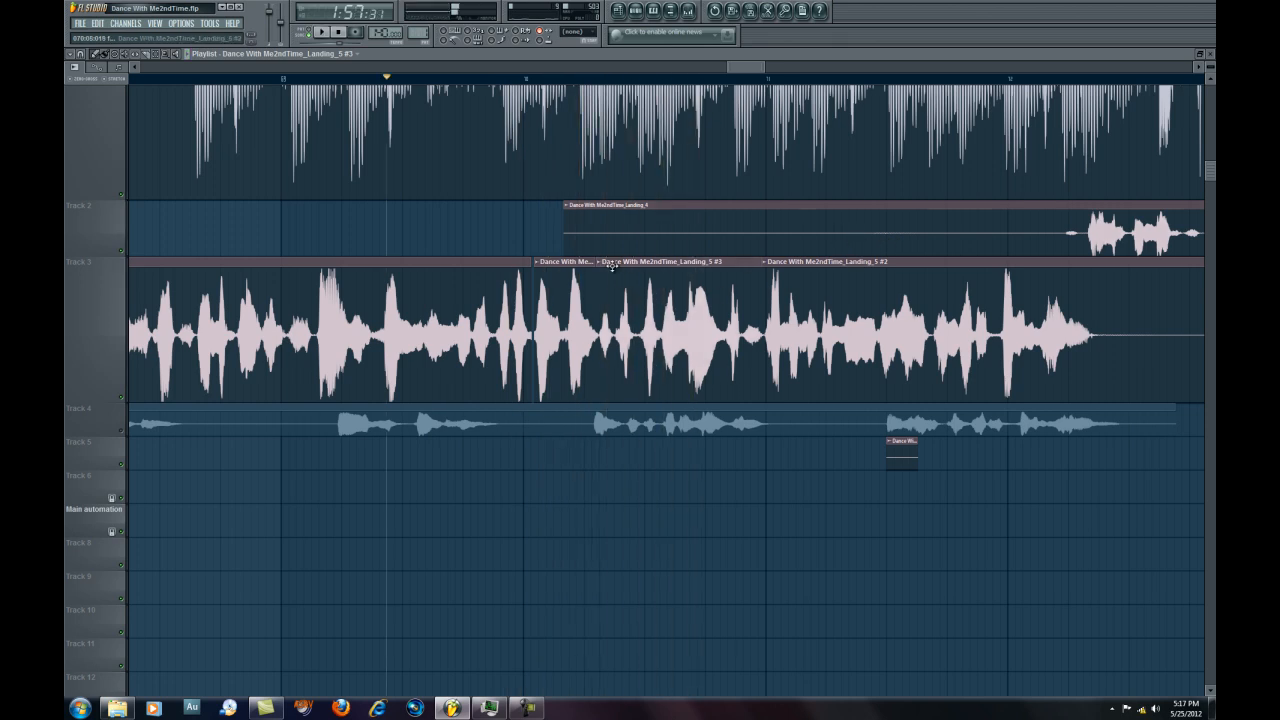
key(space)
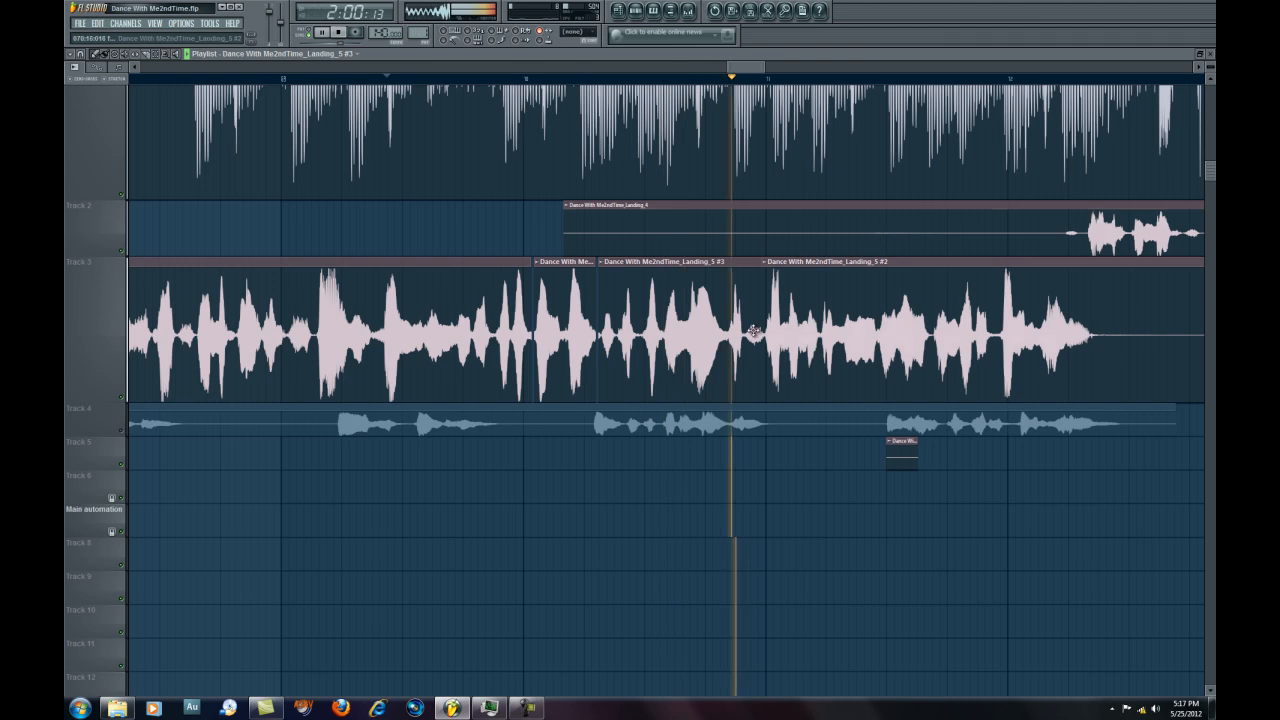
Stop playback, bring up the mixer at the Track 4 insert, and return to the playlist.
click(689, 13)
key(space)
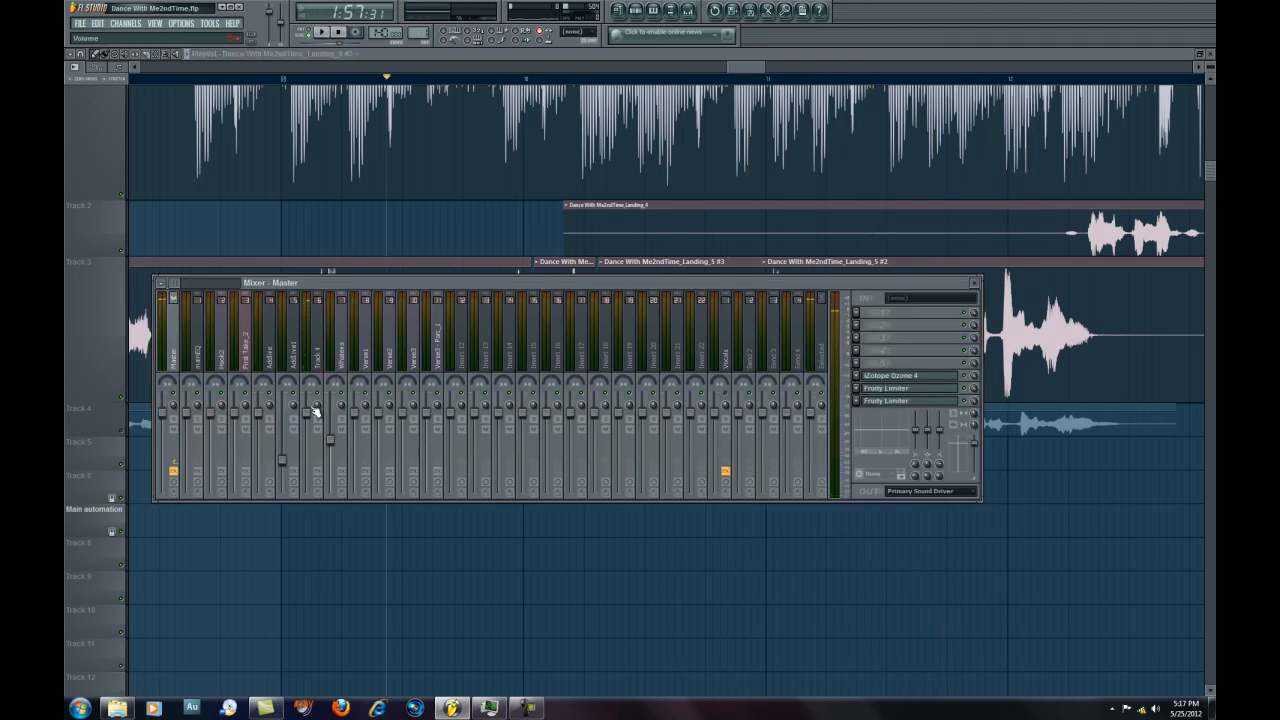
click(316, 418)
click(561, 54)
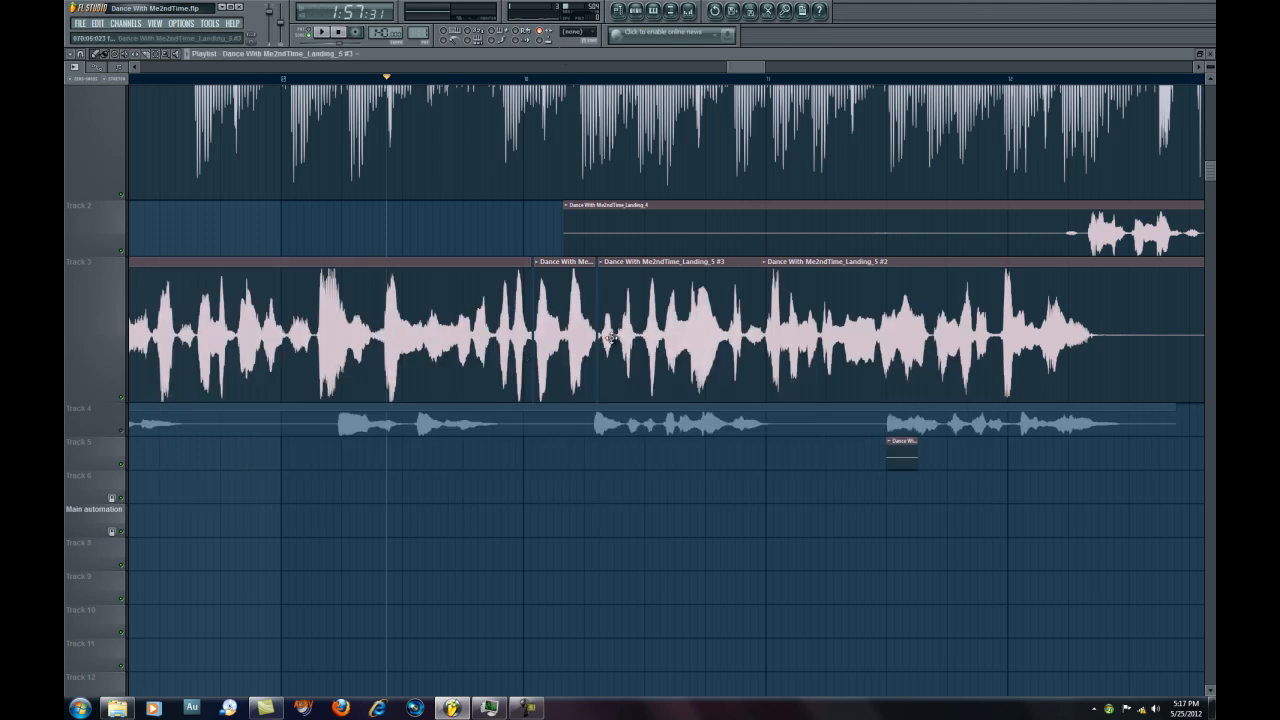
Replay the stretched vocal from past the middle of bar 69, and reset playback to the song start.
click(436, 86)
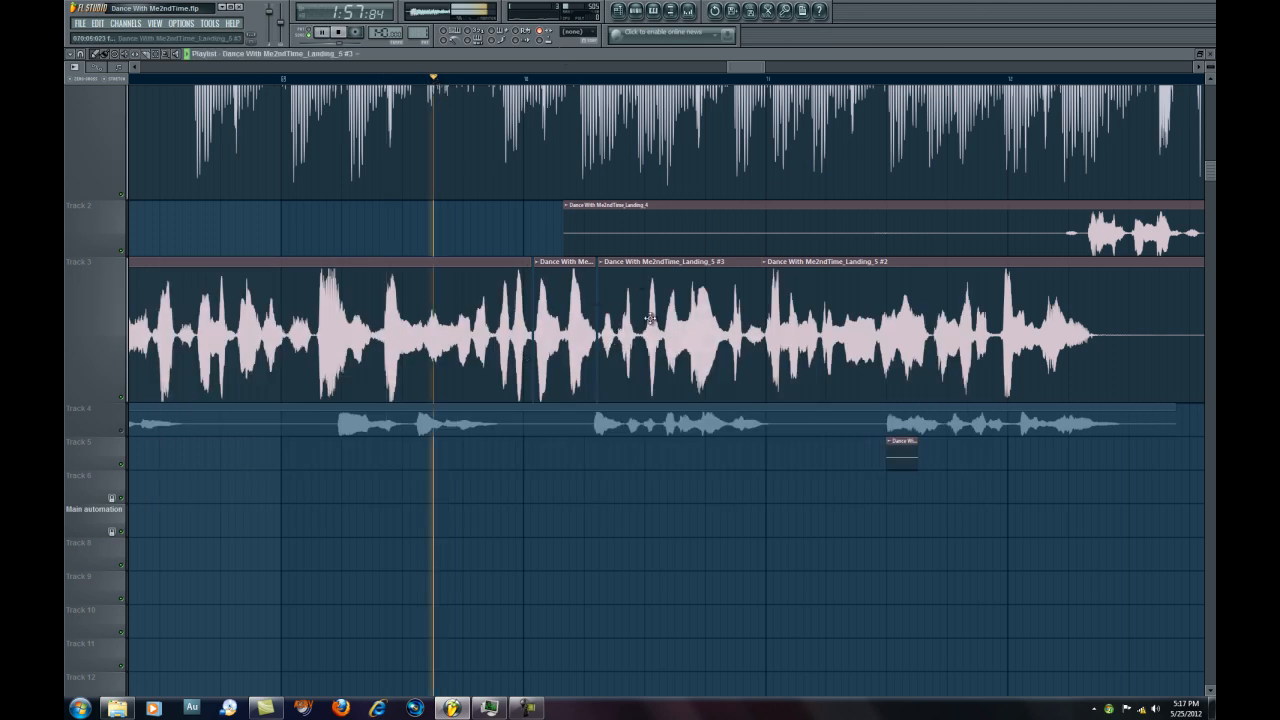
key(space)
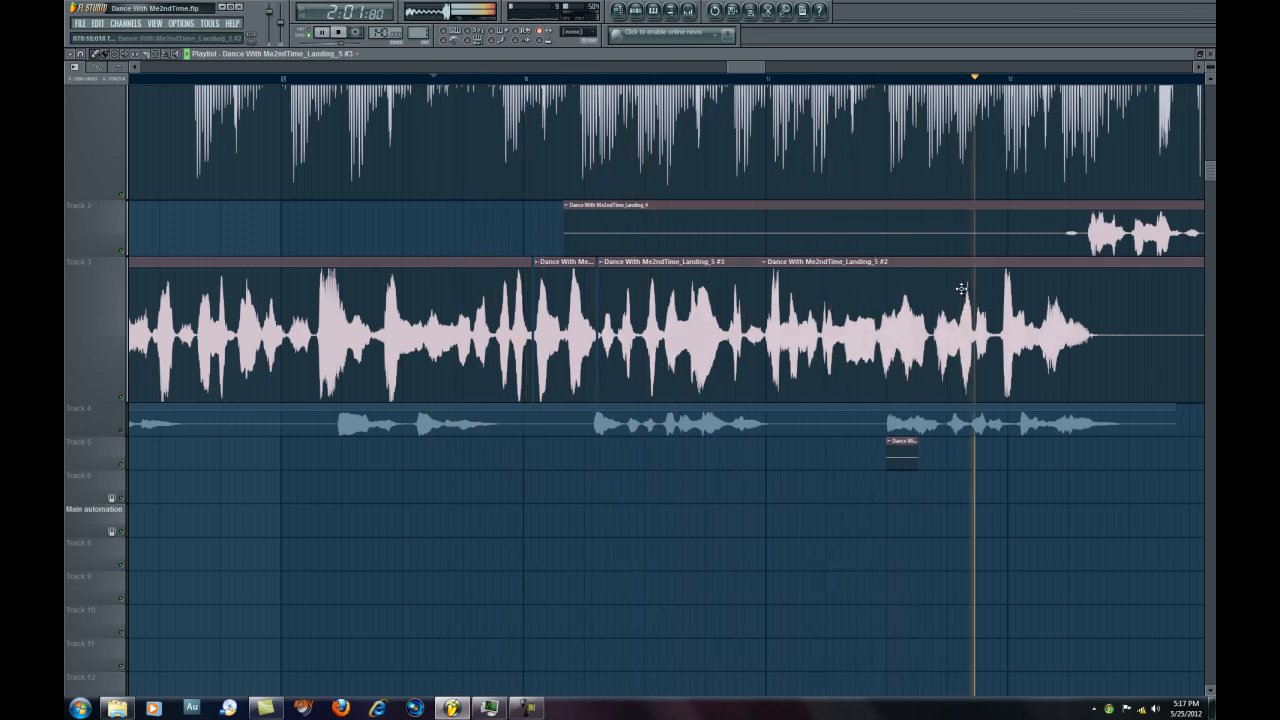
click(340, 34)
click(340, 35)
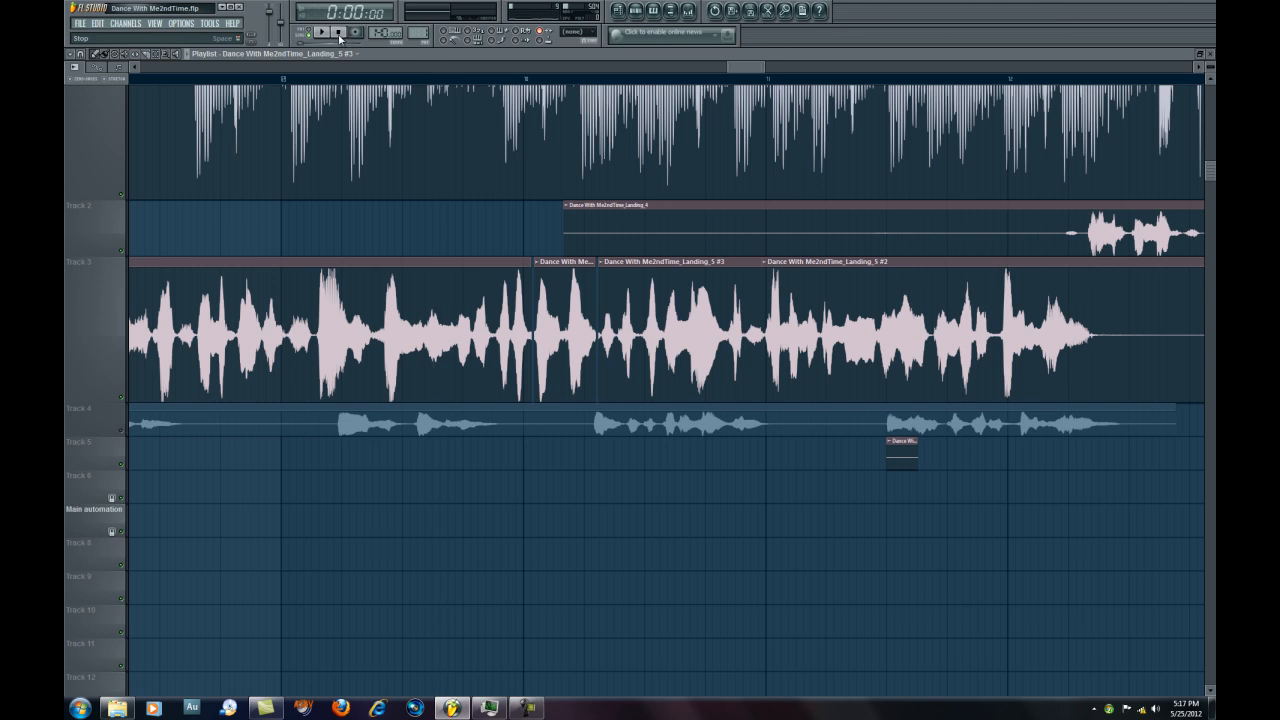
scroll(369, 83, down, 2)
scroll(369, 83, down, 5)
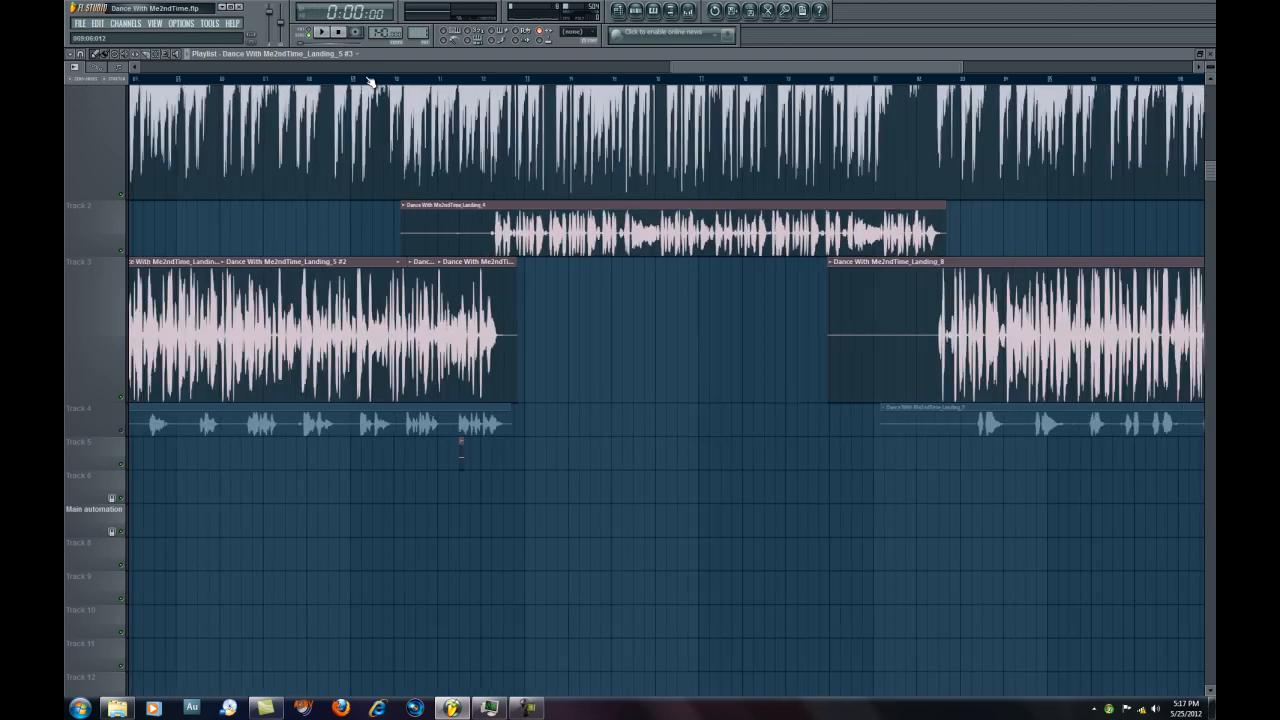